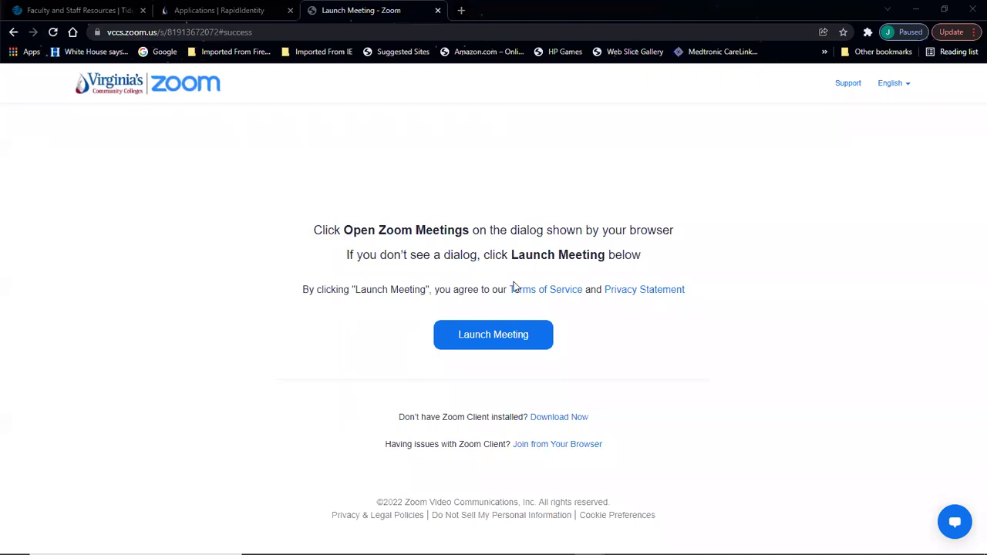
- Switch from the Zoom launch page to the MTH 154 Week 1 Lecture 2 notes in Word
left_click(498, 543)
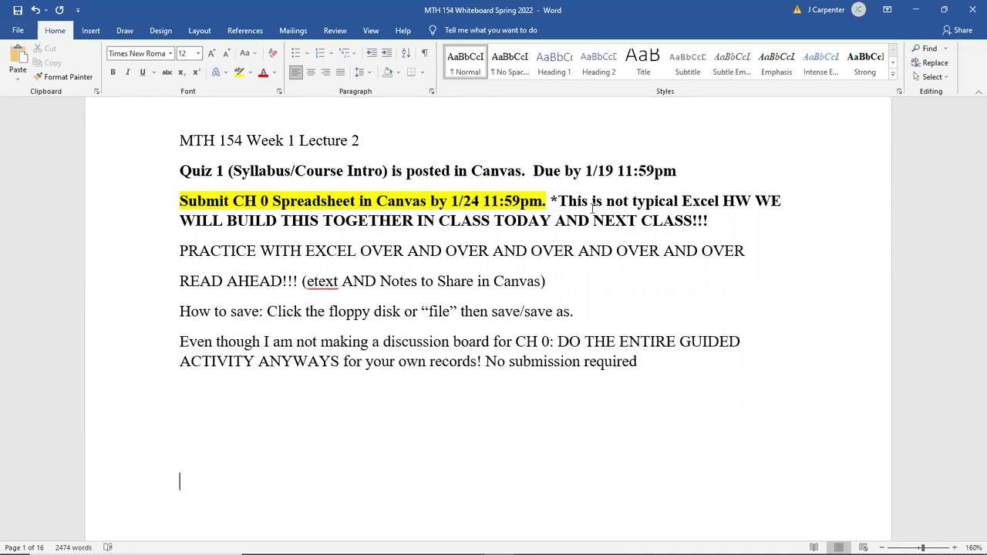
left_click_drag(710, 221, 180, 176)
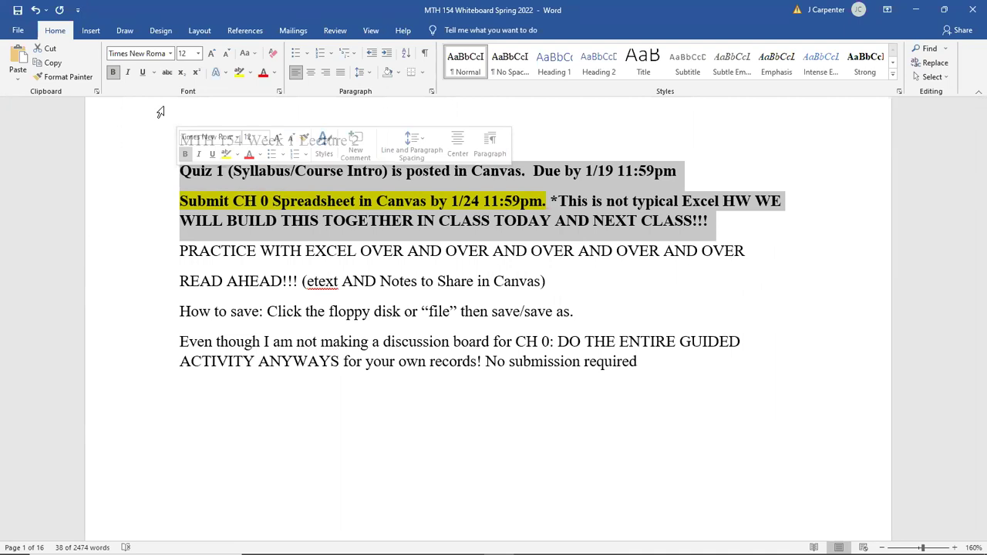
left_click(158, 141)
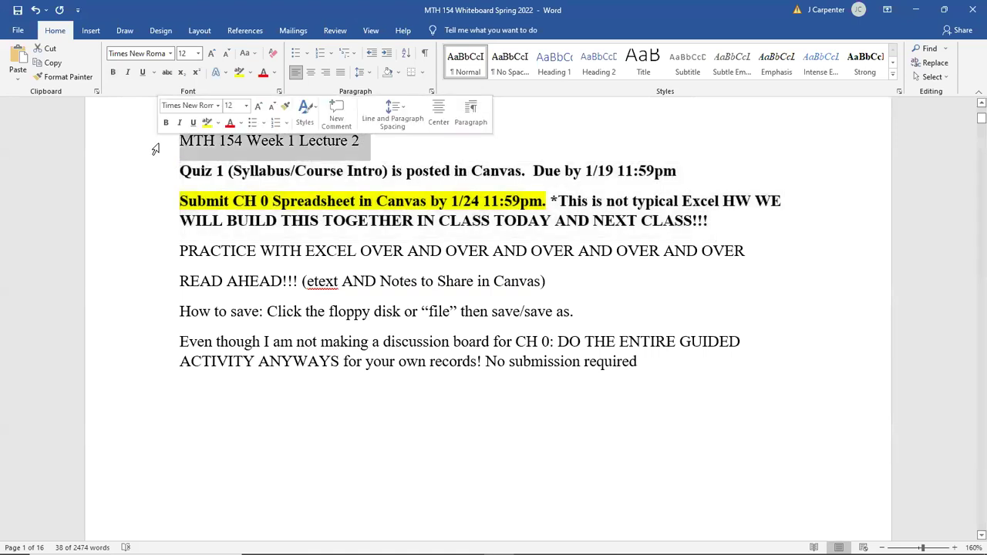
left_click(158, 174)
left_click_drag(181, 168, 388, 170)
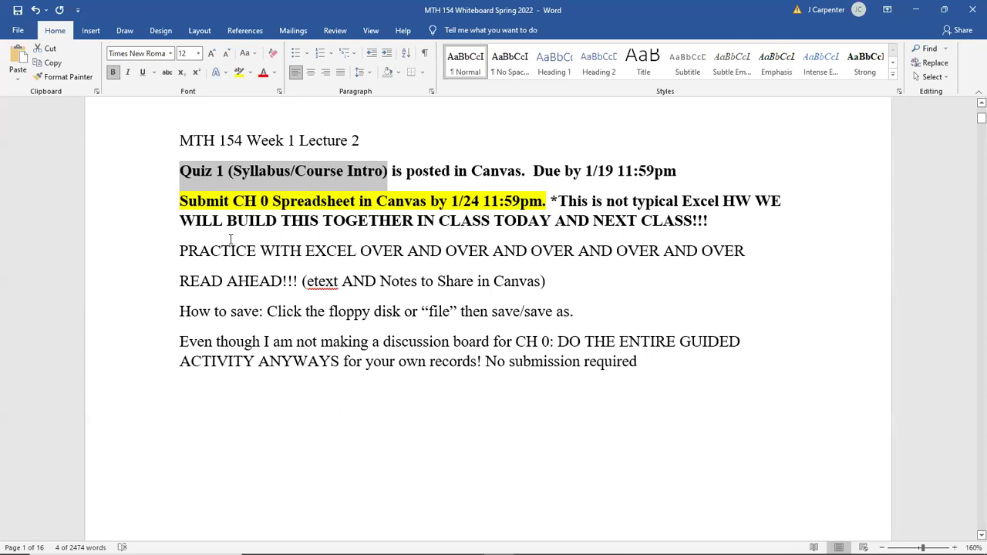
left_click_drag(186, 250, 754, 255)
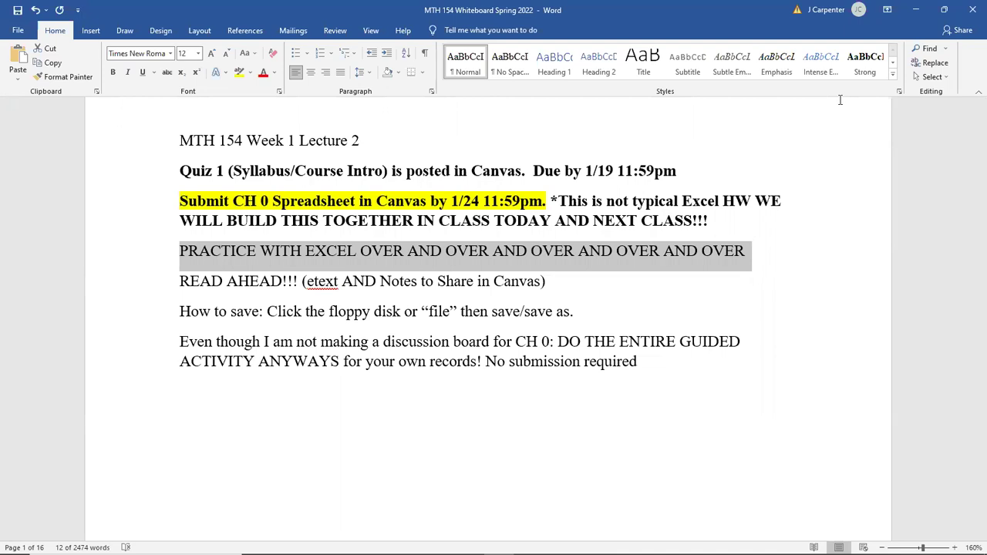
left_click(183, 281)
left_click_drag(182, 282, 550, 285)
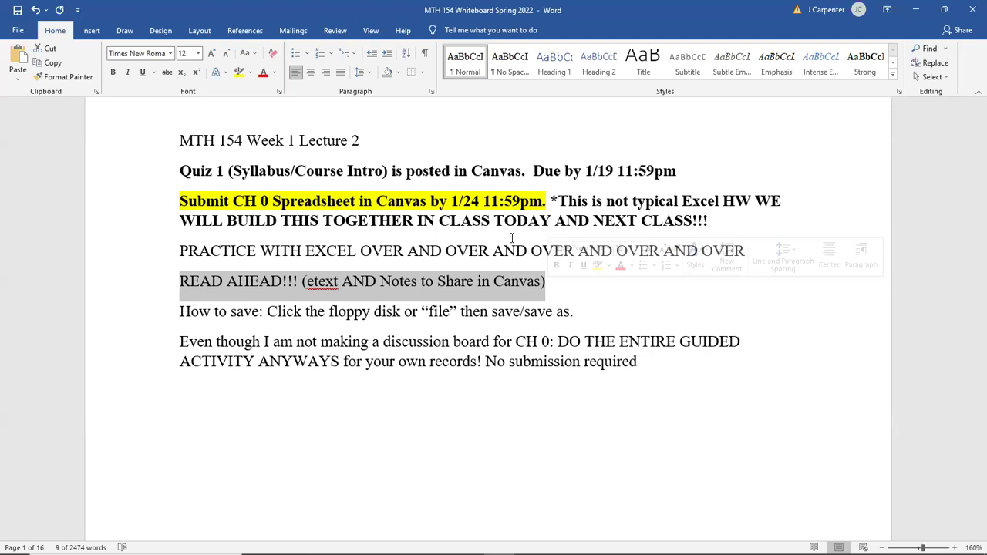
left_click(287, 311)
left_click_drag(187, 313, 591, 312)
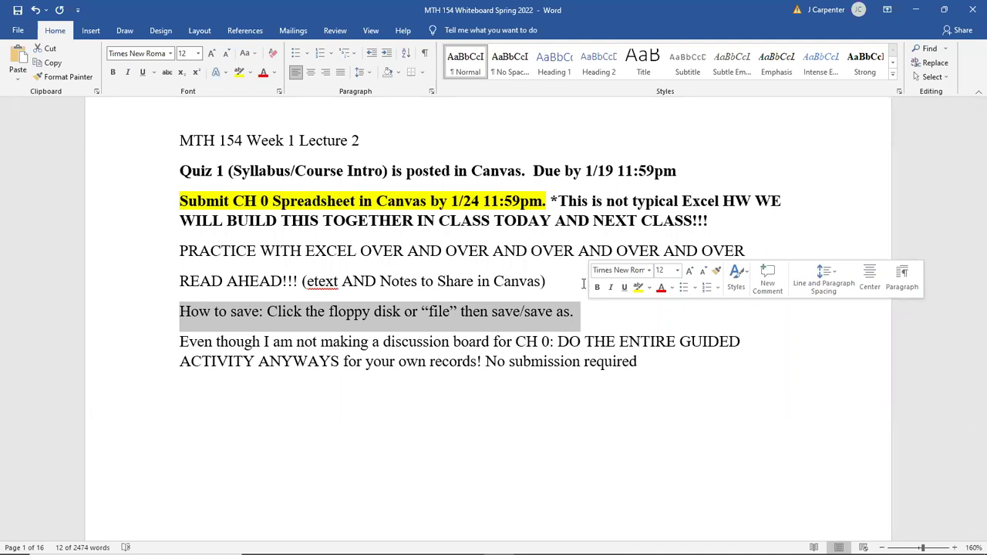
- Save the MTH 154 Whiteboard Spring 2022 notes, then leave the File view back to the document
left_click(17, 11)
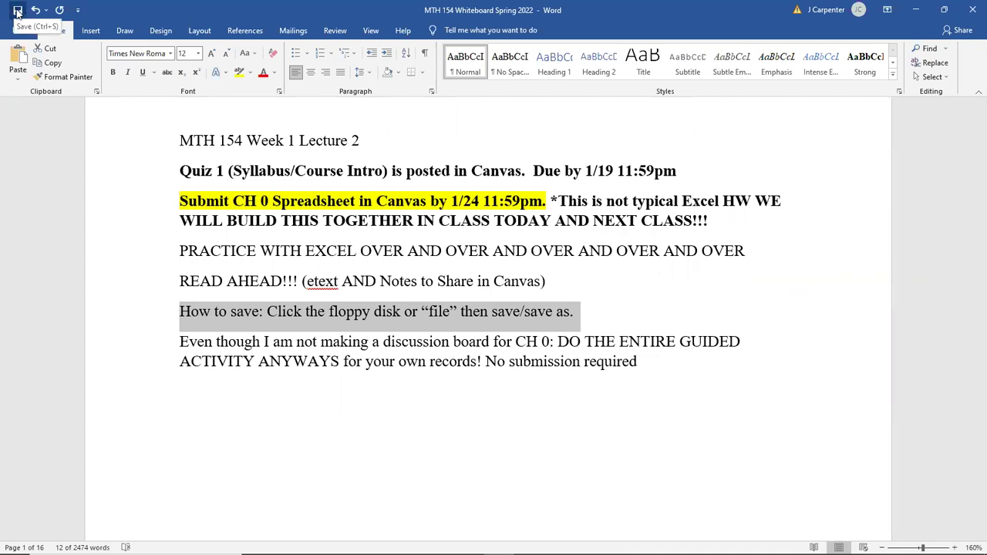
left_click(12, 32)
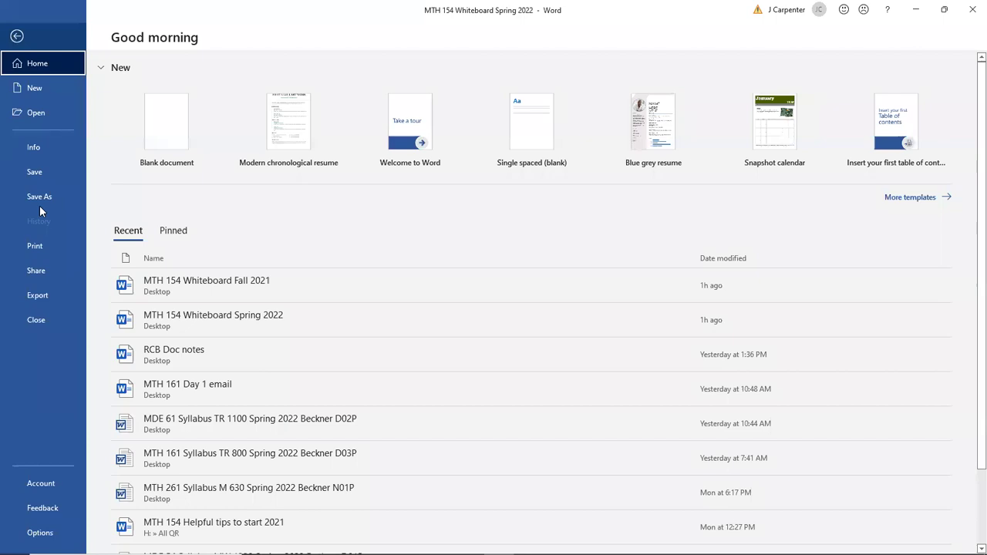
left_click(16, 37)
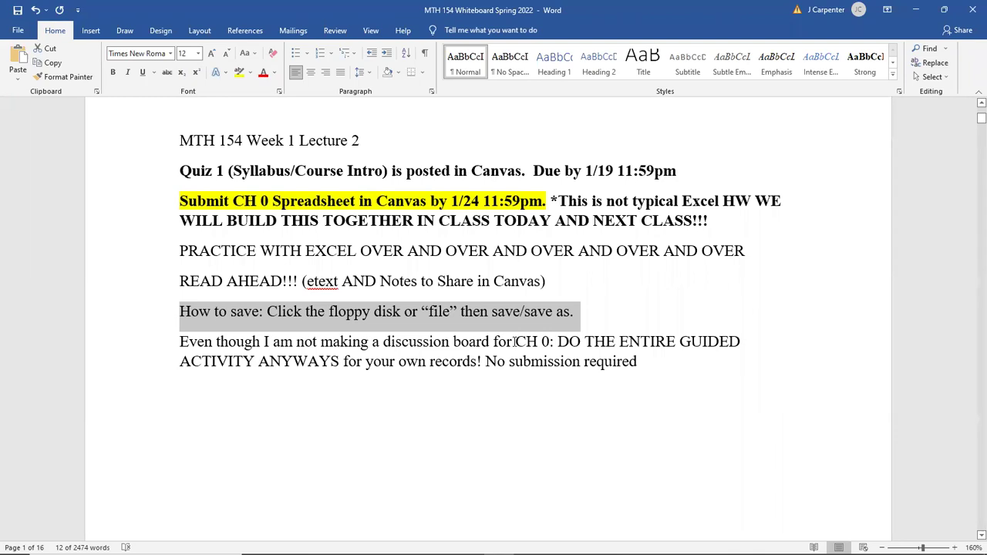
- Select and deselect the CH 0 guided-activity sentence, then switch to the Zoom launch page in Chrome
right_click(514, 342)
left_click(512, 341)
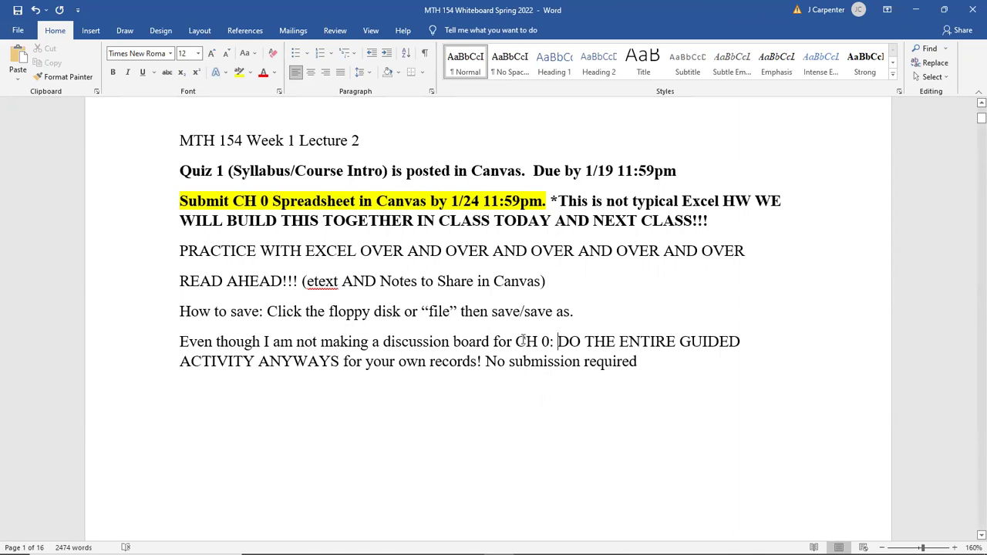
left_click_drag(494, 342, 483, 361)
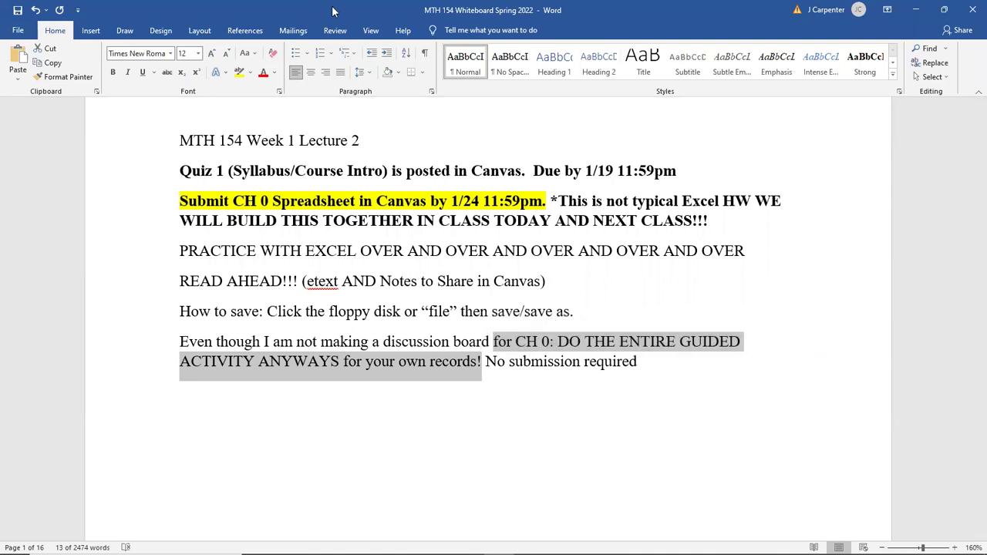
left_click(571, 139)
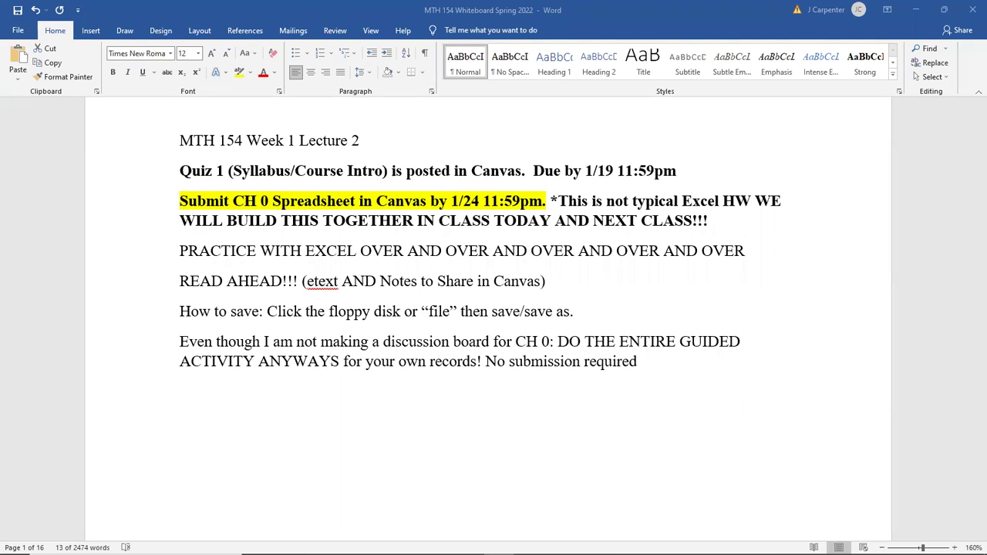
left_click(589, 543)
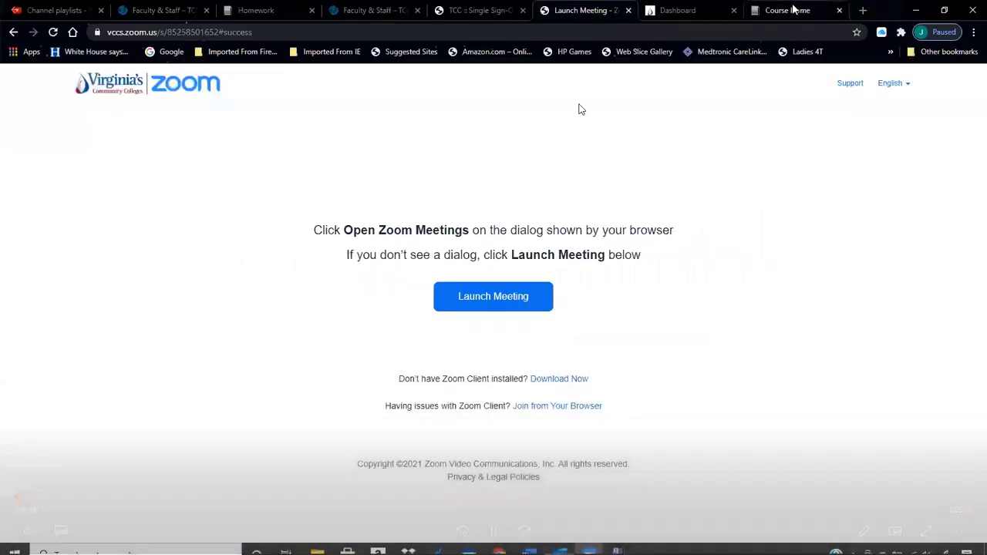
- From Course Home, go through eText Contents > Chapter 0 and open the Guided Worksheets PDF
left_click(787, 10)
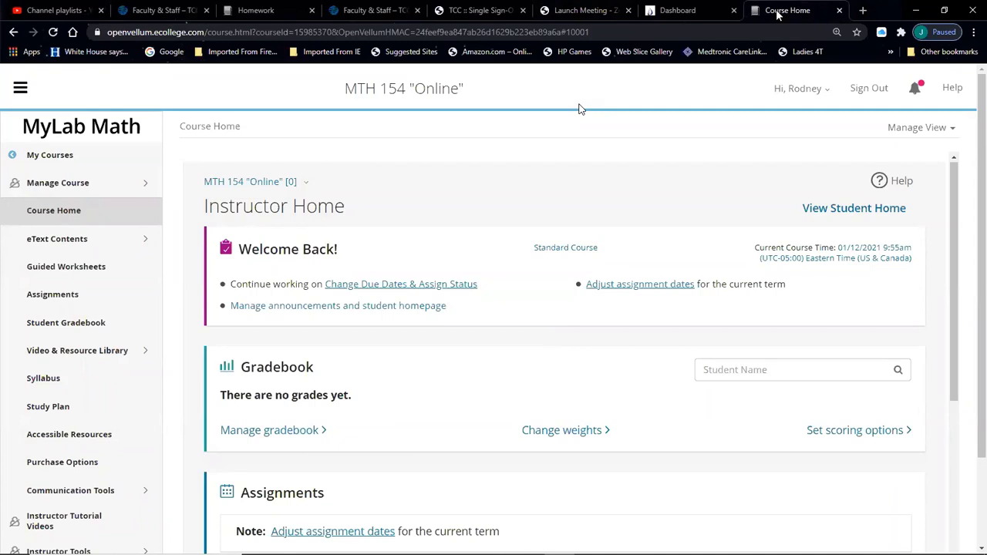
left_click(81, 244)
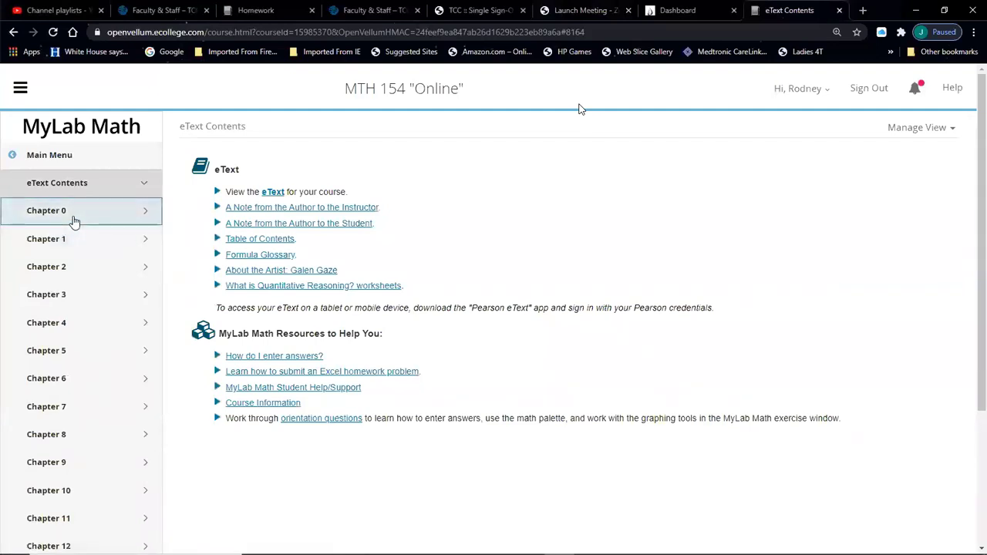
left_click(74, 222)
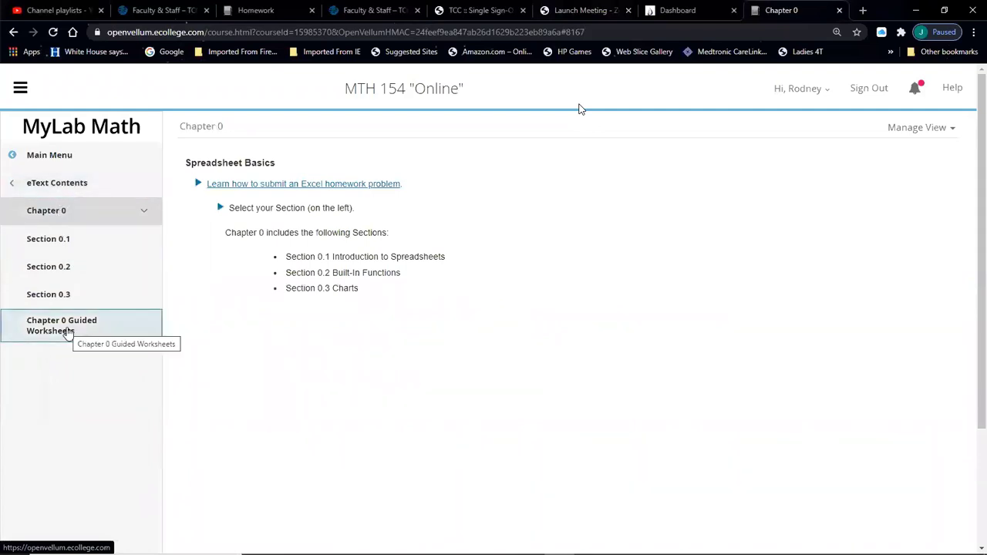
left_click(68, 332)
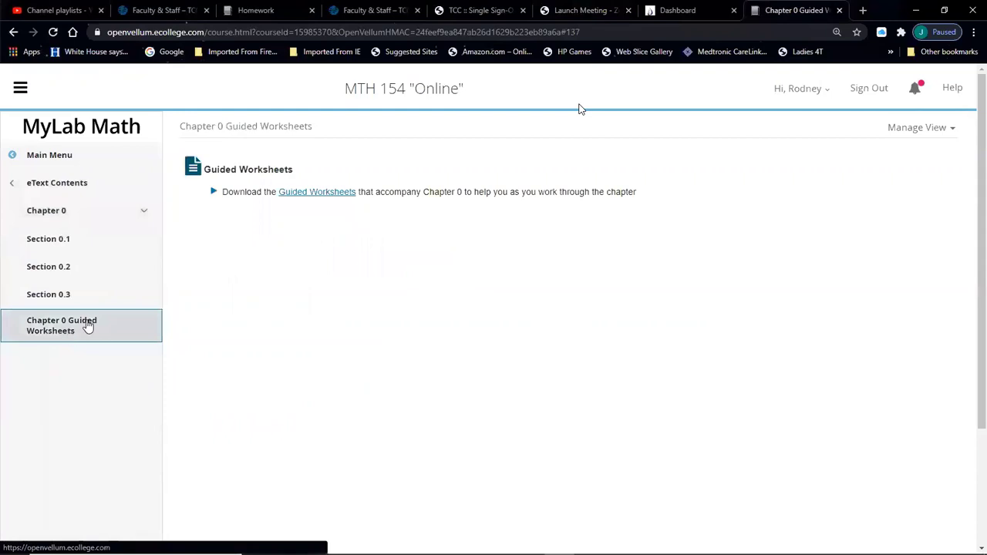
left_click(313, 193)
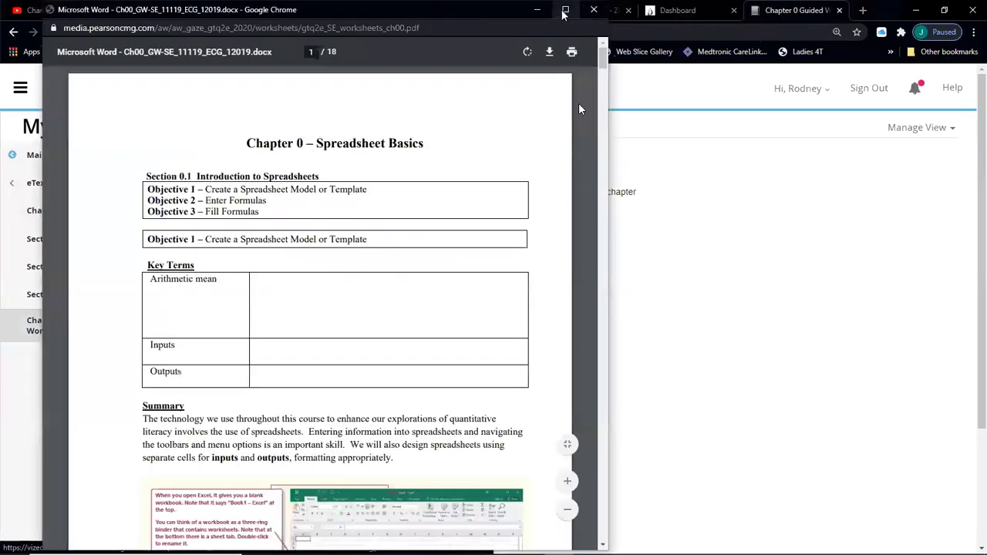
- Maximize the Chapter 0 Spreadsheet Basics PDF and scroll through it to page 8 of 18
left_click(563, 9)
mouse_move(970, 70)
left_mouse_down()
mouse_move(971, 363)
mouse_move(971, 58)
left_mouse_up()
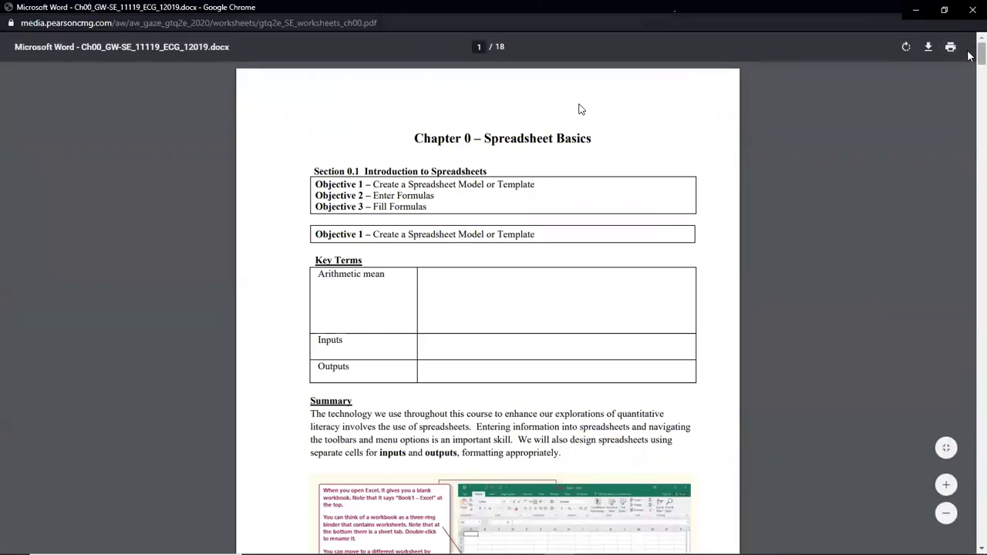
left_click_drag(971, 56, 970, 239)
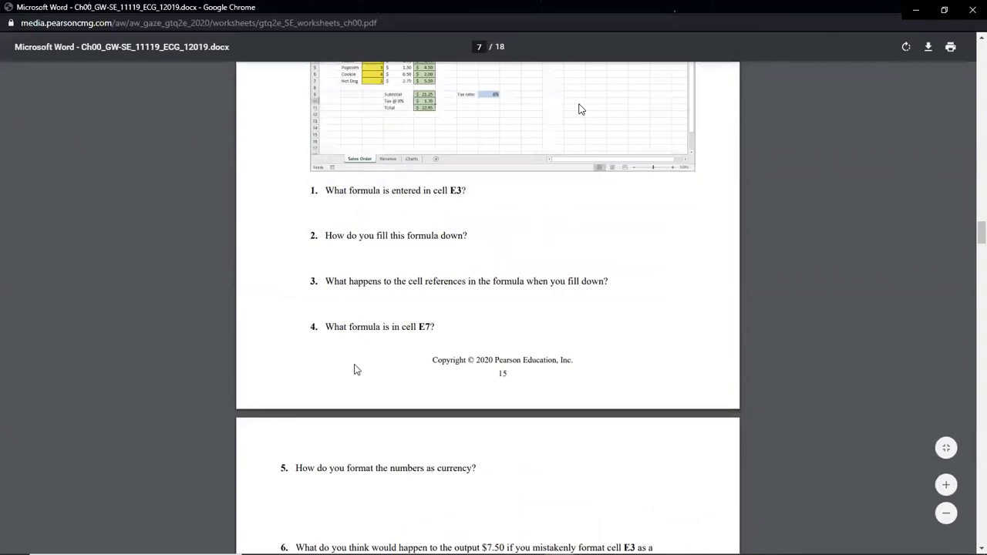
scroll(971, 232, "down", 5)
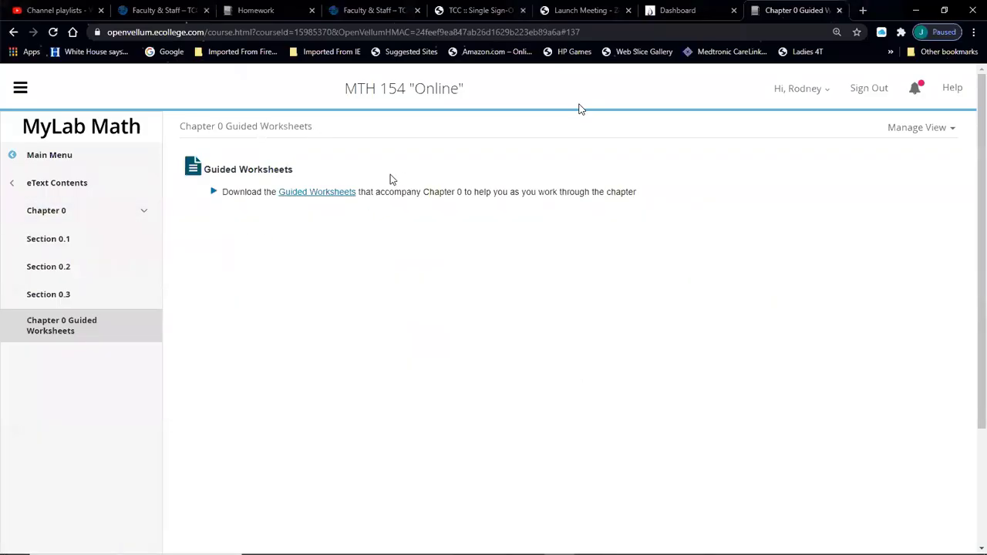
- Go to Section 0.1 in the sidebar and launch its eText with the EXPLORE button
left_click(65, 241)
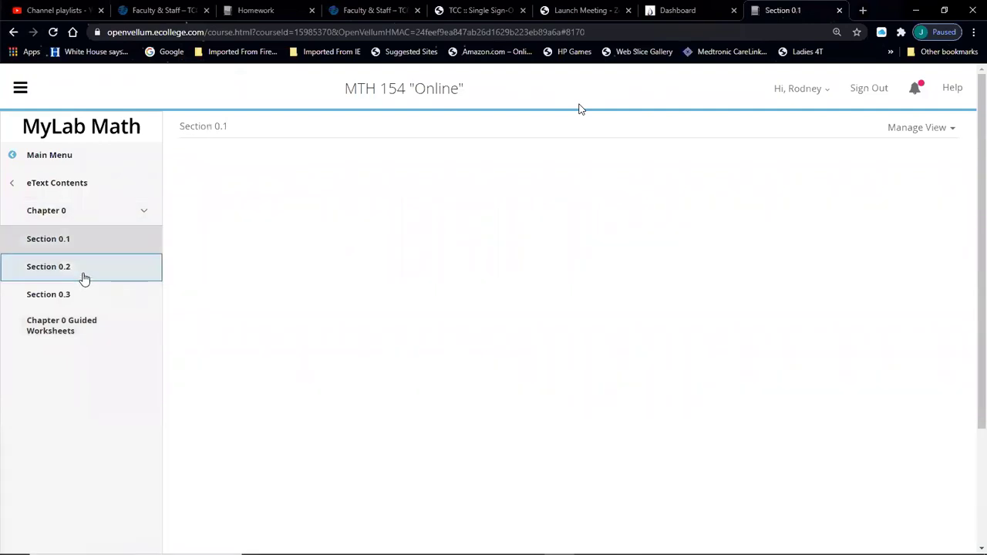
left_click(88, 252)
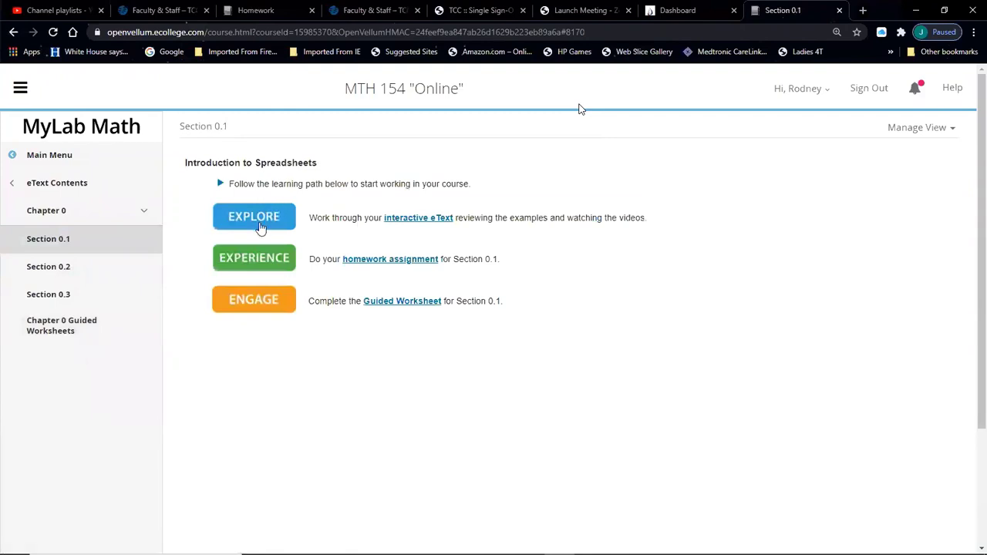
left_click(260, 224)
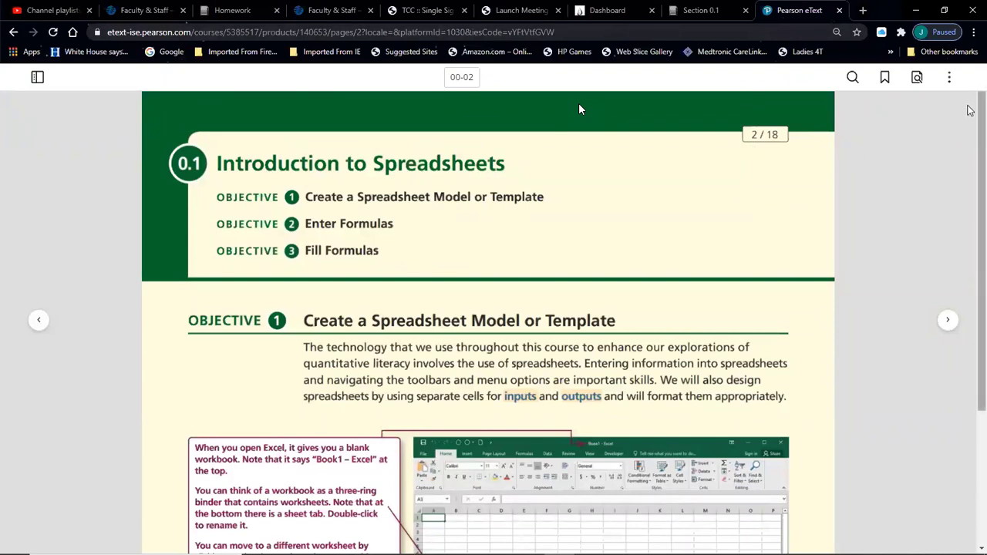
- View and close the definition of 'inputs', then scroll through the introduction page
left_click(521, 399)
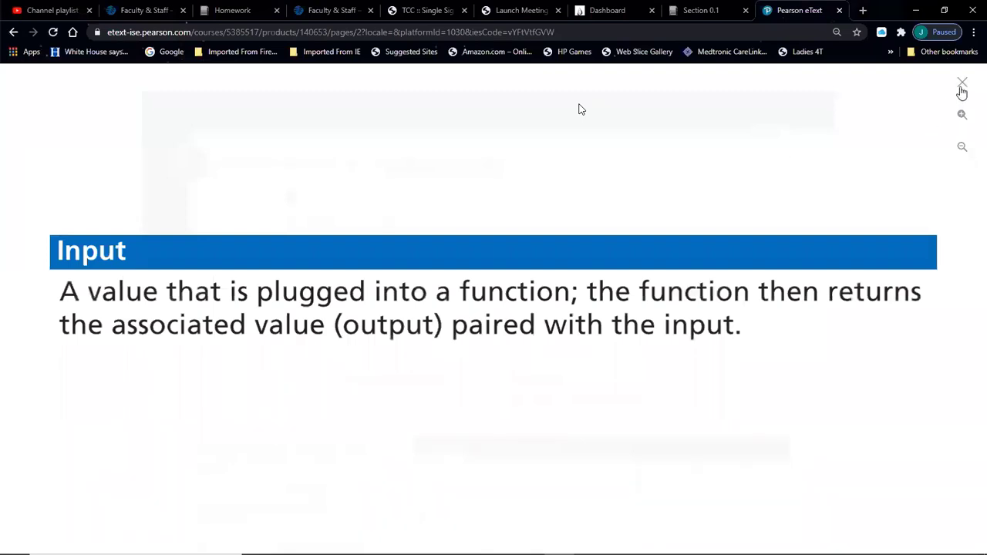
left_click(962, 92)
scroll(532, 255, "down", 3)
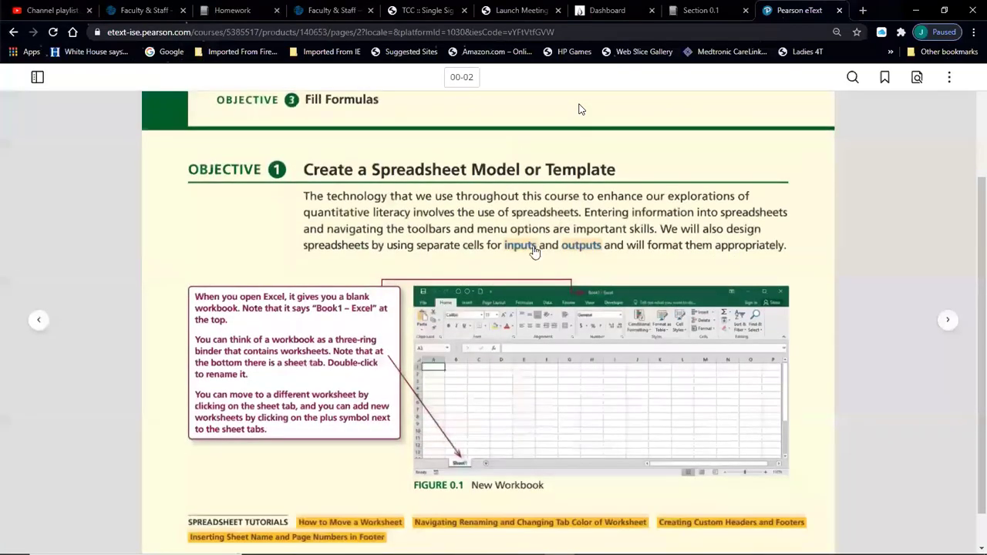
scroll(529, 257, "down", 1)
scroll(298, 288, "up", 3)
scroll(620, 370, "down", 3)
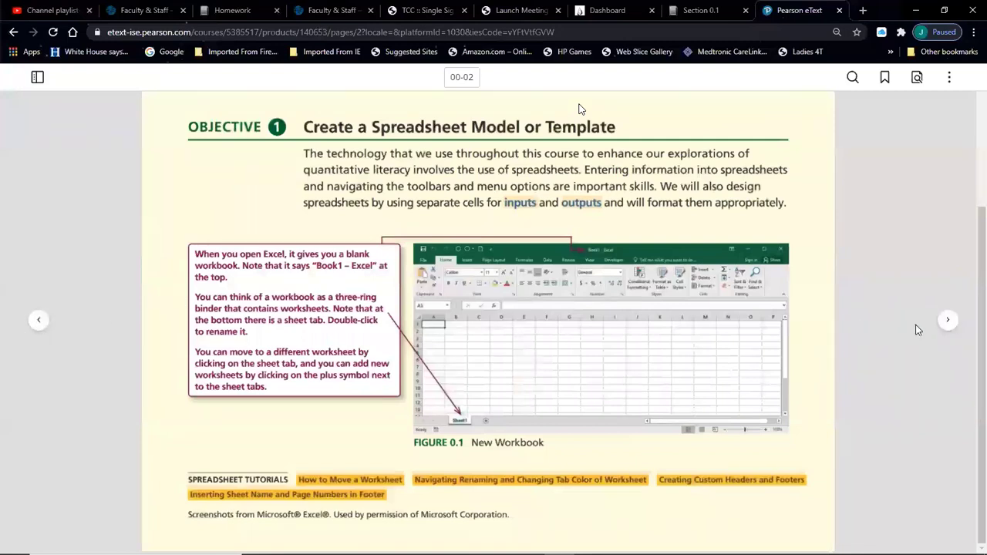
- Advance to eText pages 00-03 and 00-04, and play then close the Sales Order Template video
left_click(945, 320)
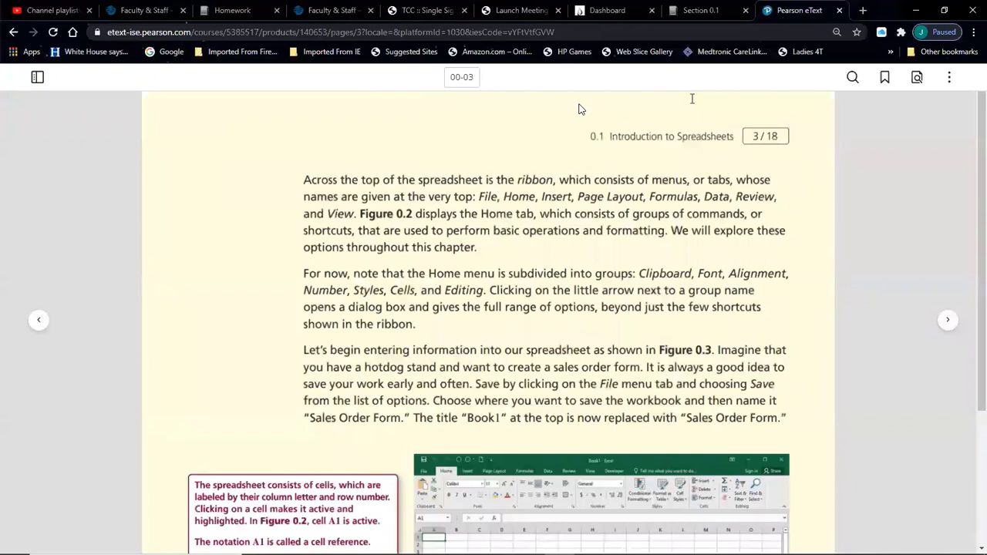
scroll(632, 301, "down", 3)
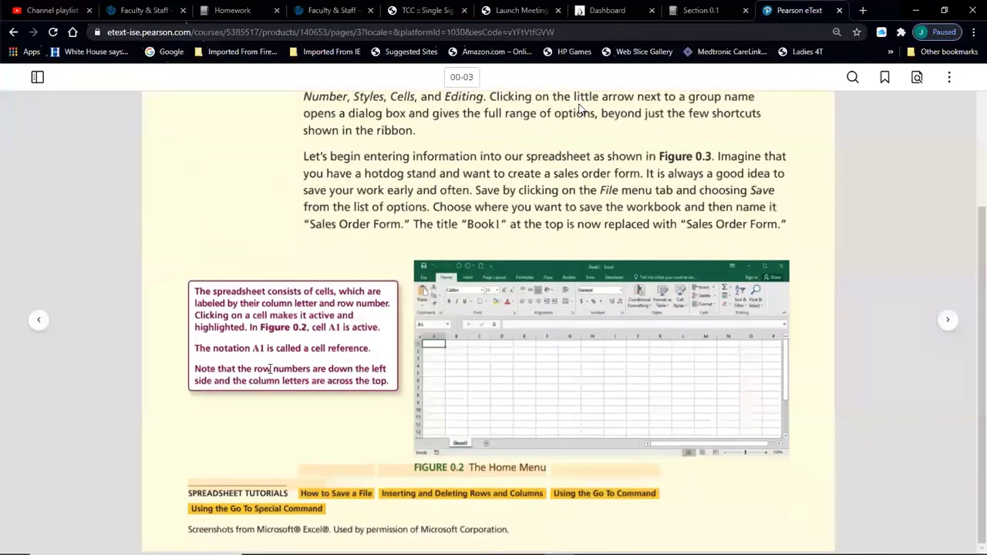
left_click(949, 322)
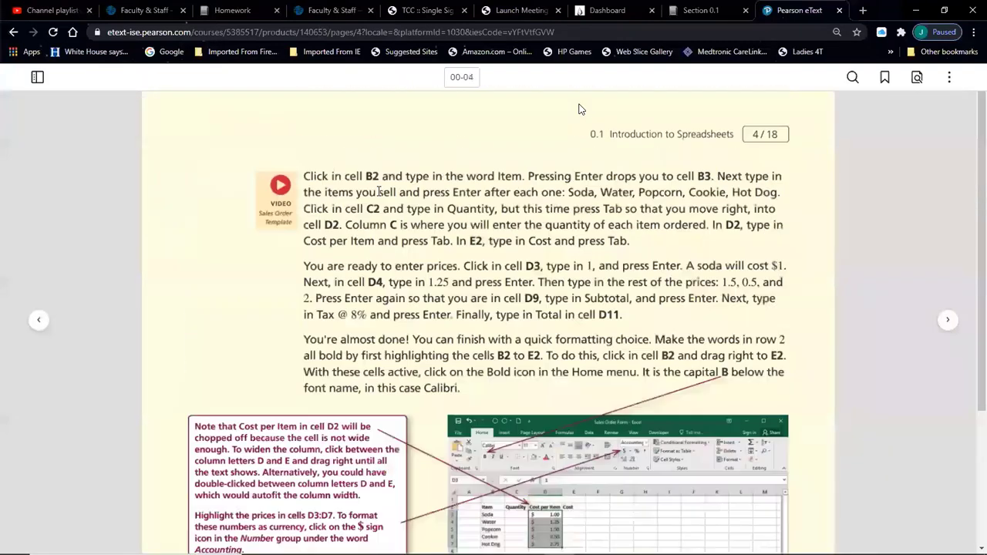
left_click(283, 187)
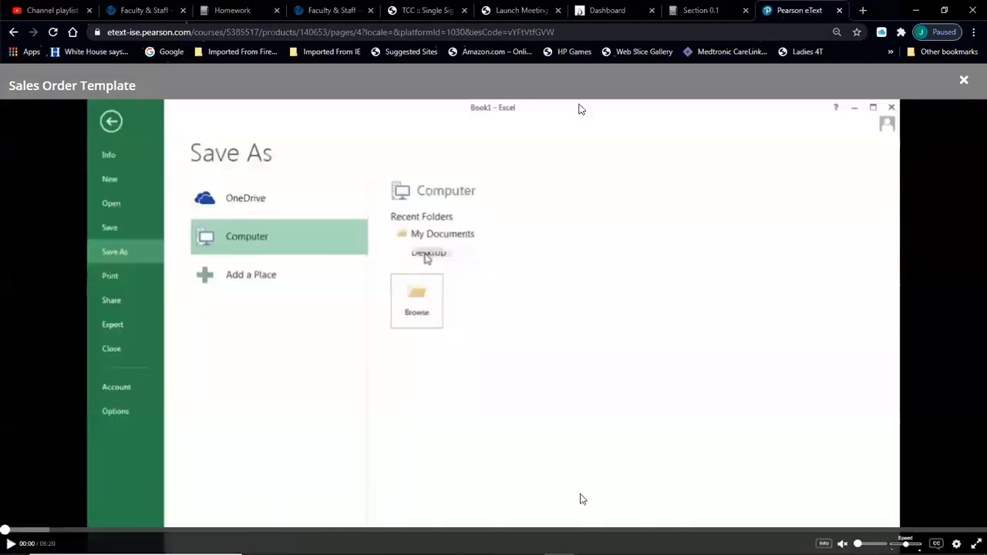
left_click(964, 81)
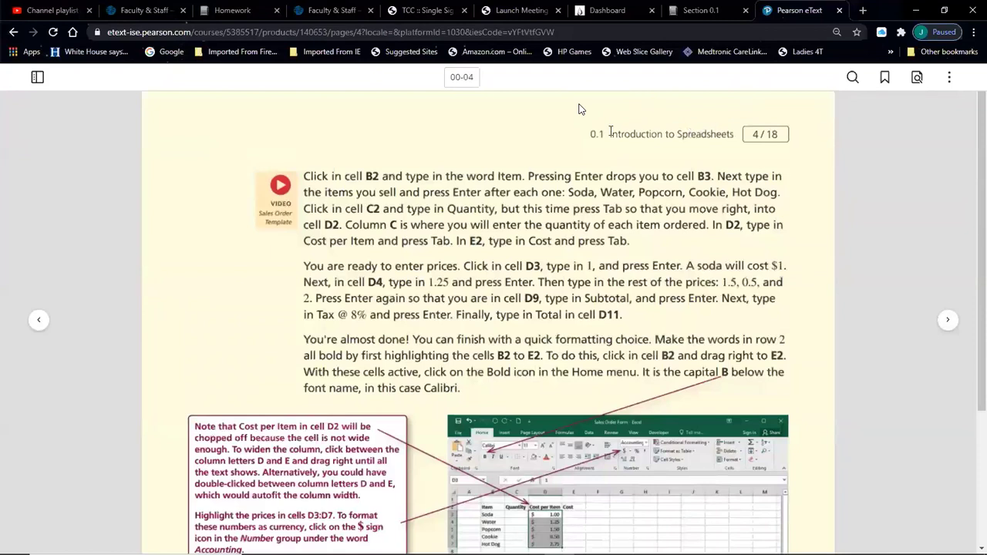
- Page forward to 00-11 on built-in functions and bring up the zoom_0 class recording
left_click(949, 322)
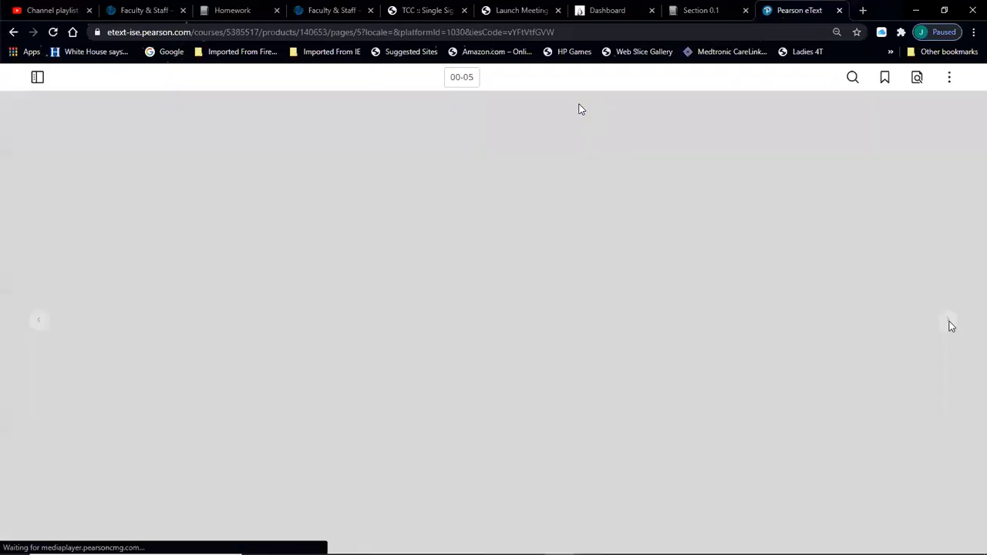
left_click(950, 324)
left_click(951, 324)
left_click(951, 325)
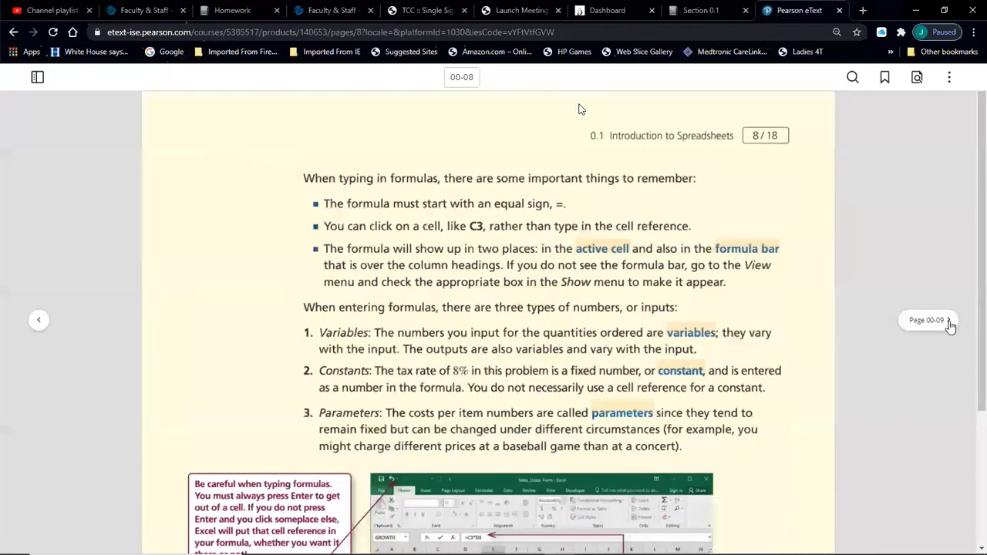
left_click(950, 324)
left_click(950, 325)
left_click(950, 324)
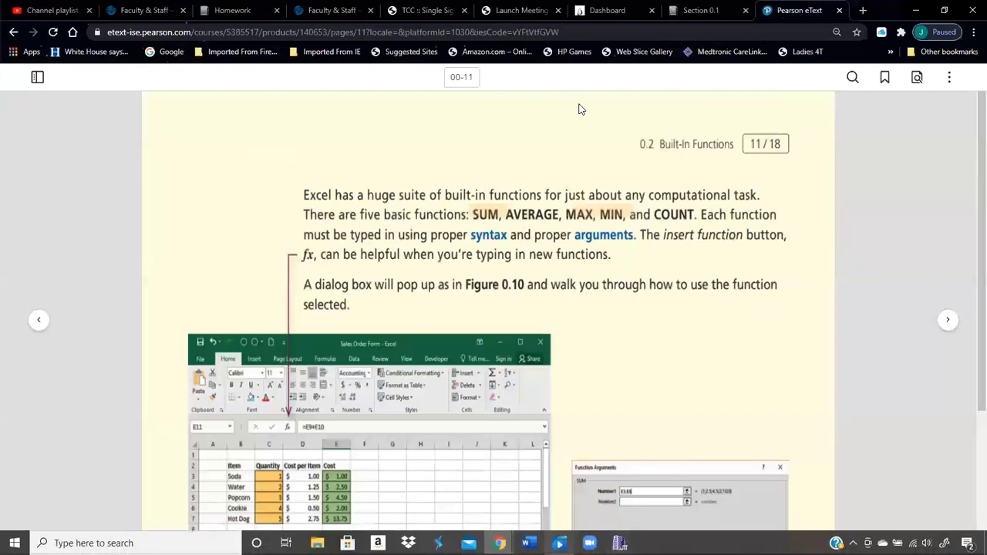
mouse_move(589, 543)
left_click(559, 543)
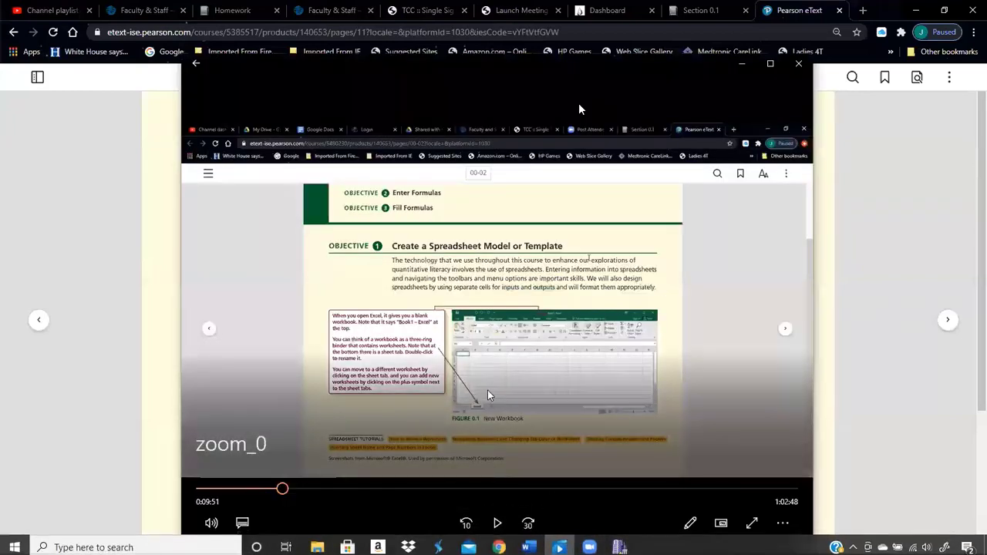
- Switch the zoom_0 recording to full screen in the video player
double_click(488, 390)
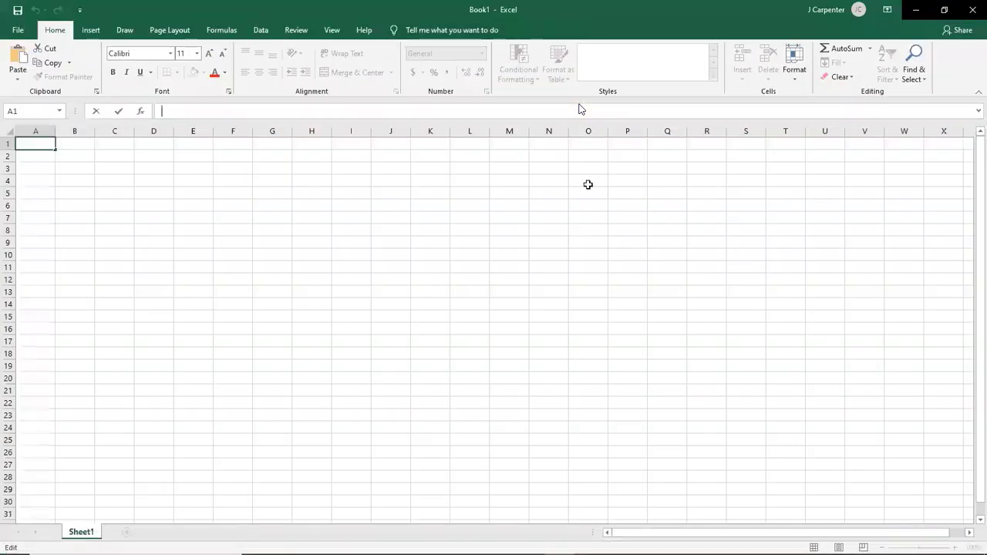
mouse_move(841, 273)
left_click(126, 30)
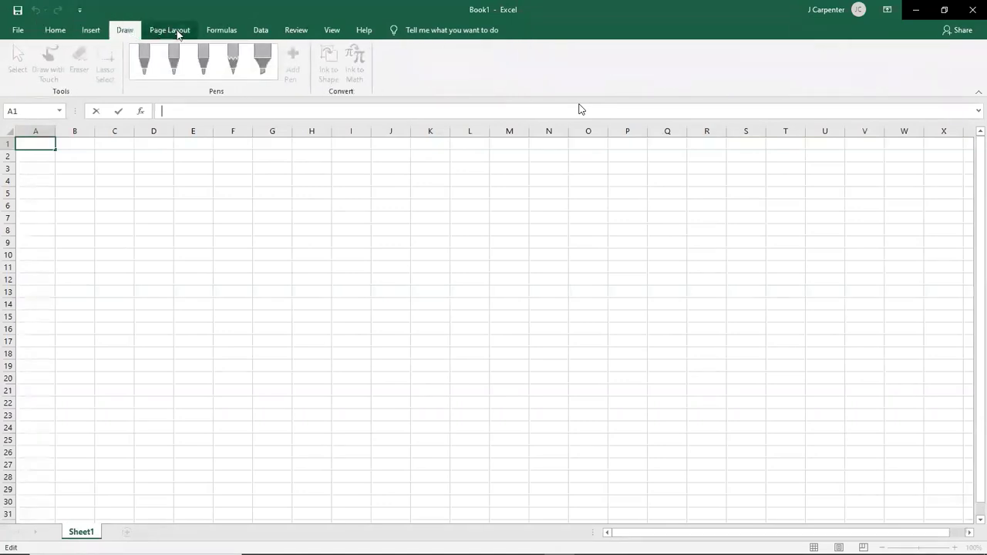
left_click(171, 31)
left_click(222, 30)
left_click(260, 30)
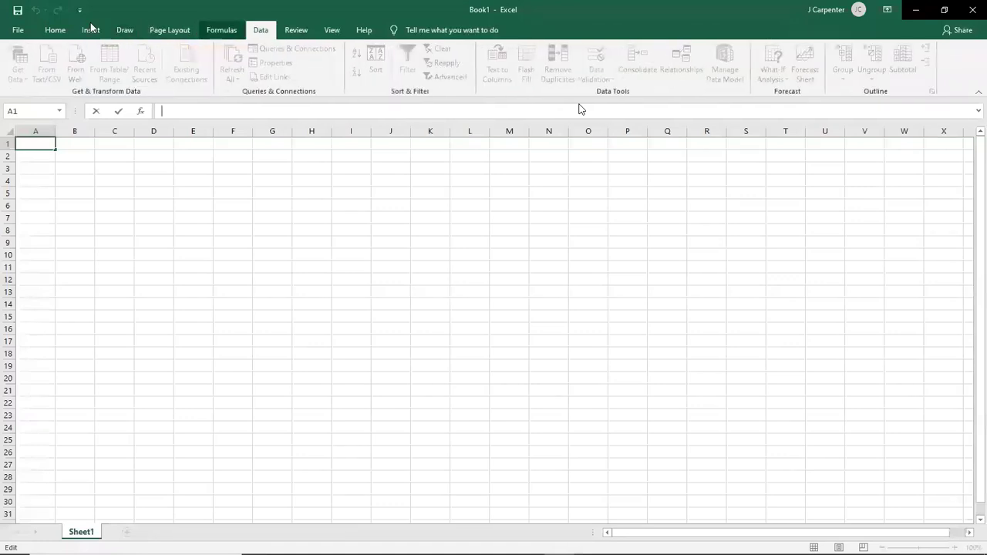
left_click(51, 31)
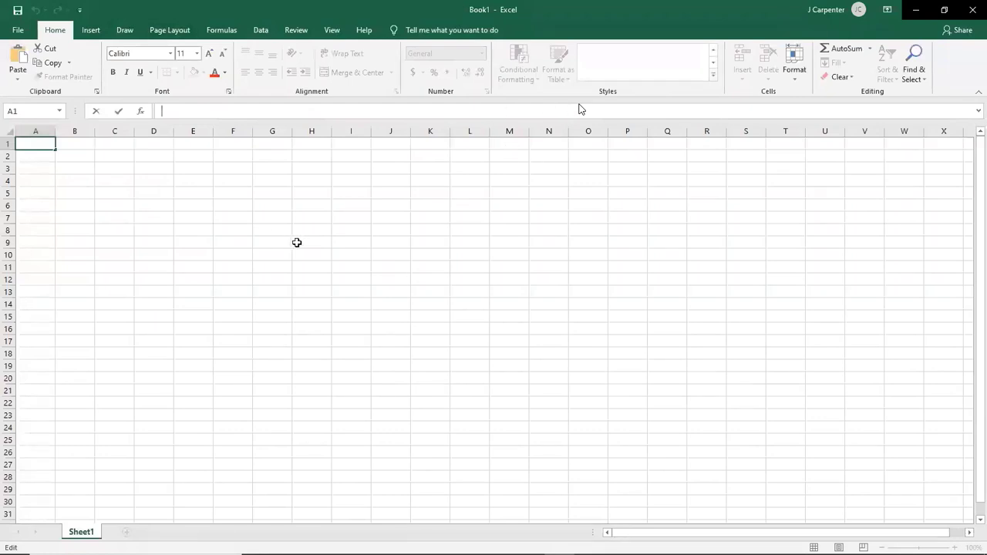
- Scroll down through the blank Sheet1 rows and back up to row 1
scroll(297, 219, "down", 2)
scroll(458, 249, "up", 2)
scroll(357, 232, "down", 20)
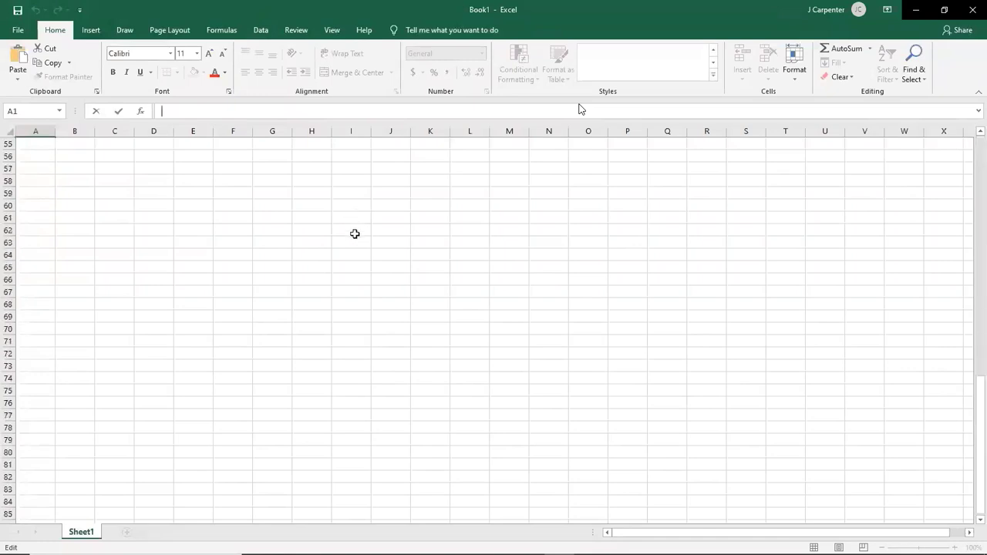
scroll(9, 440, "down", 4)
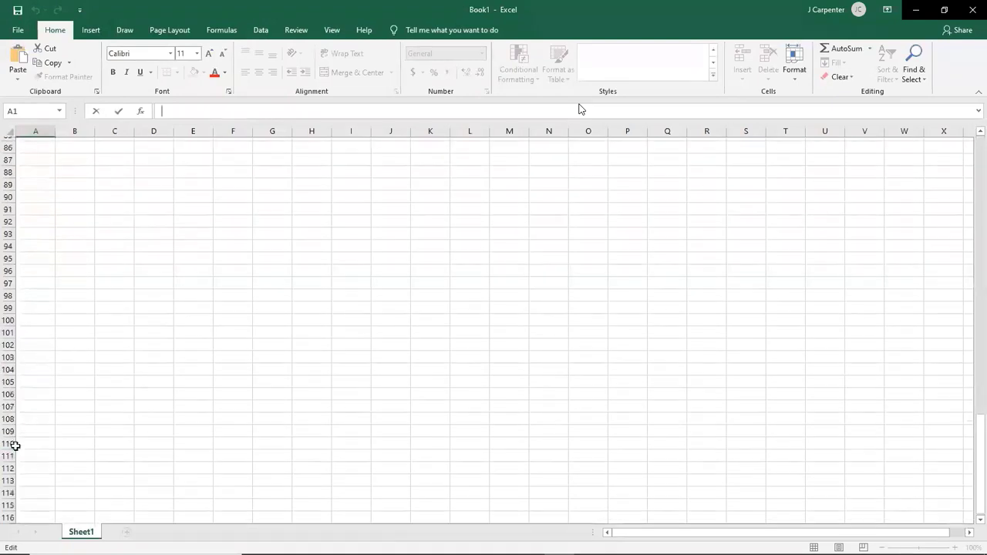
scroll(11, 440, "down", 16)
scroll(142, 438, "up", 11)
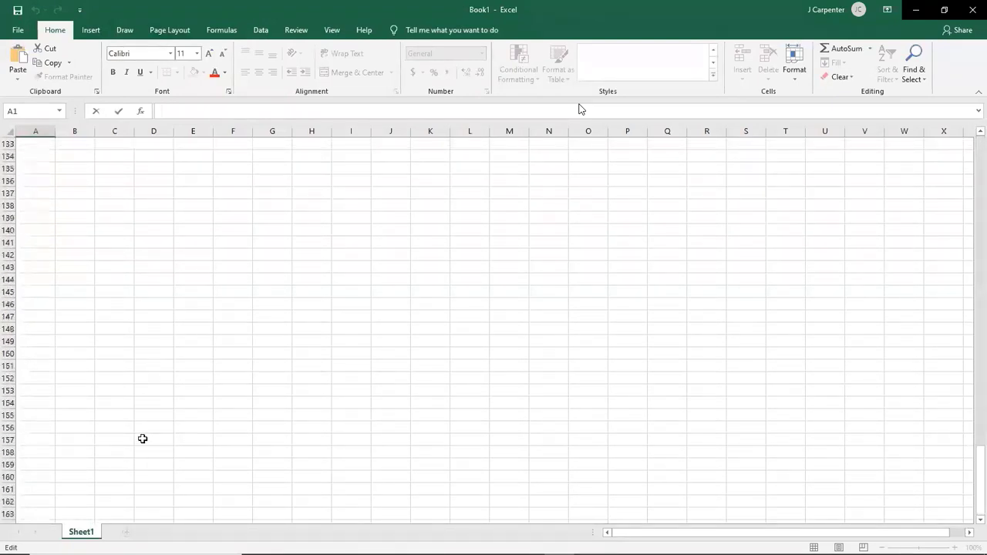
scroll(144, 435, "up", 20)
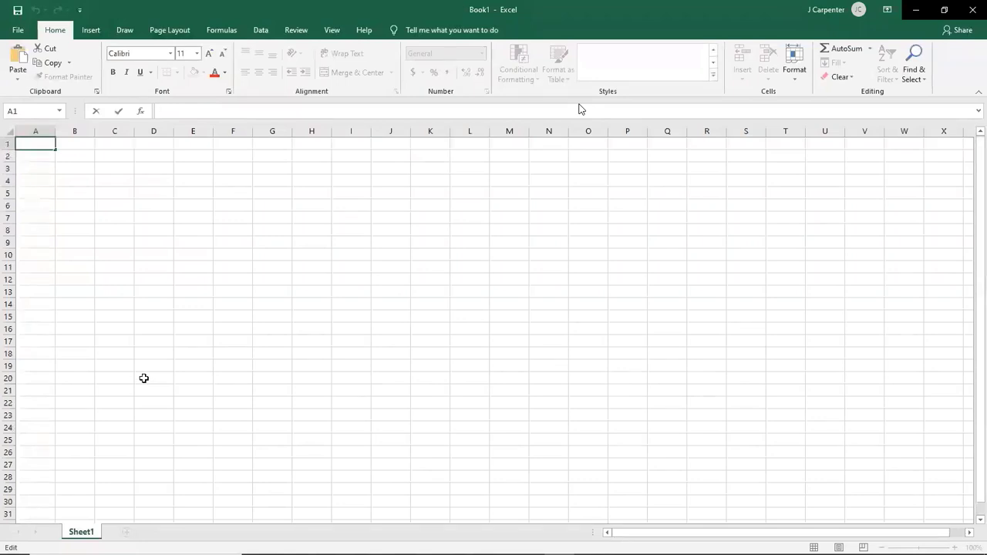
- Select cell E10, then zoom the empty sheet out to 40% and back in to 145%
left_click(188, 255)
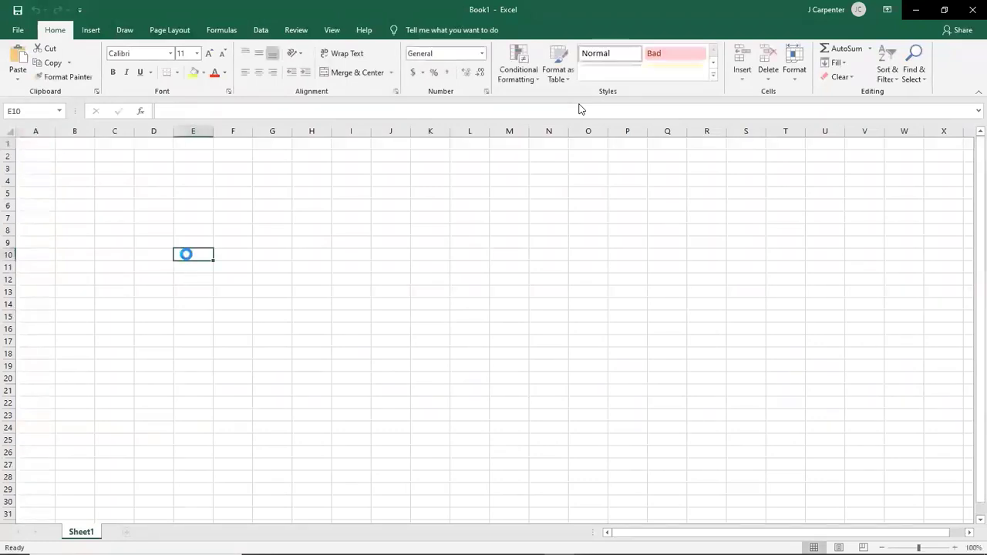
scroll(187, 255, "down", 4)
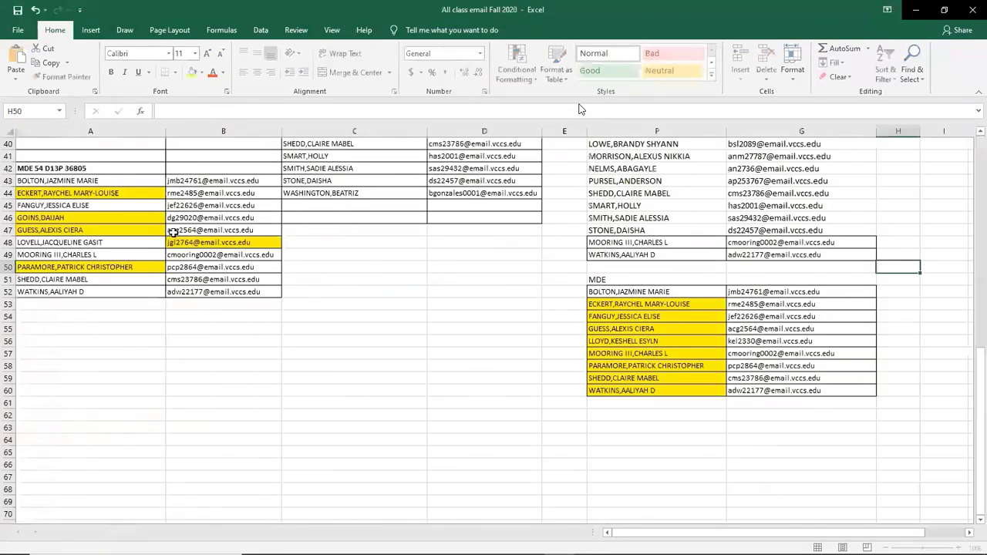
scroll(165, 222, "up", 5, "ctrl")
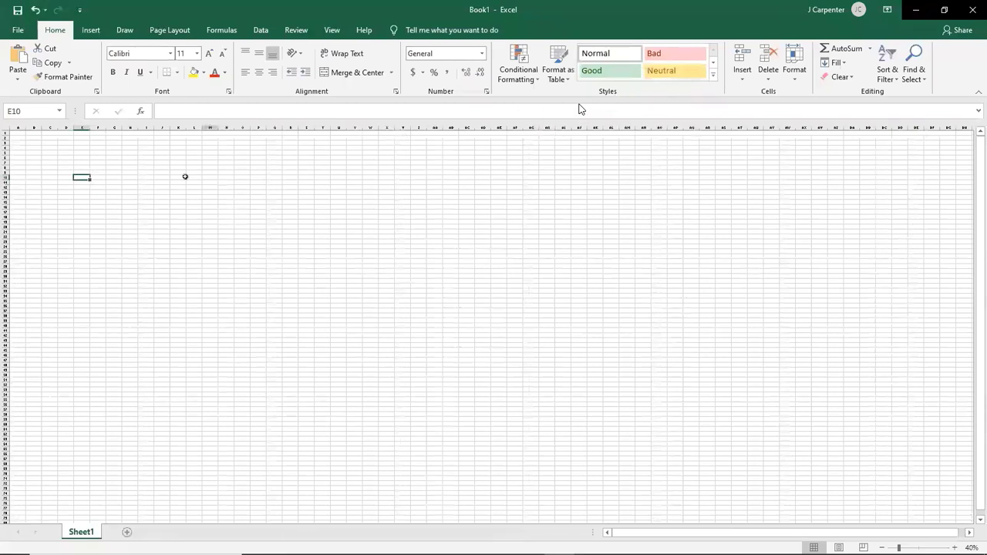
scroll(124, 203, "up", 5)
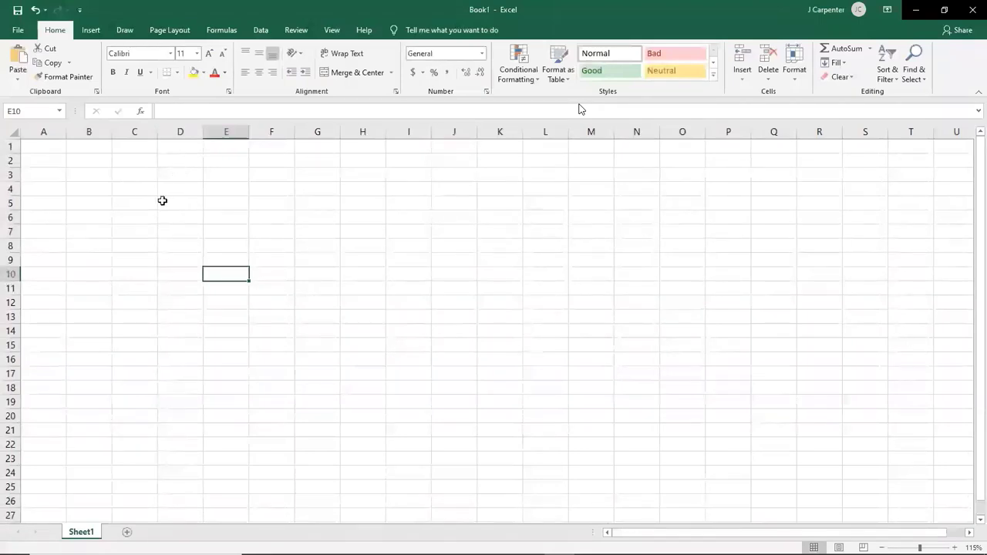
scroll(162, 200, "down", 4)
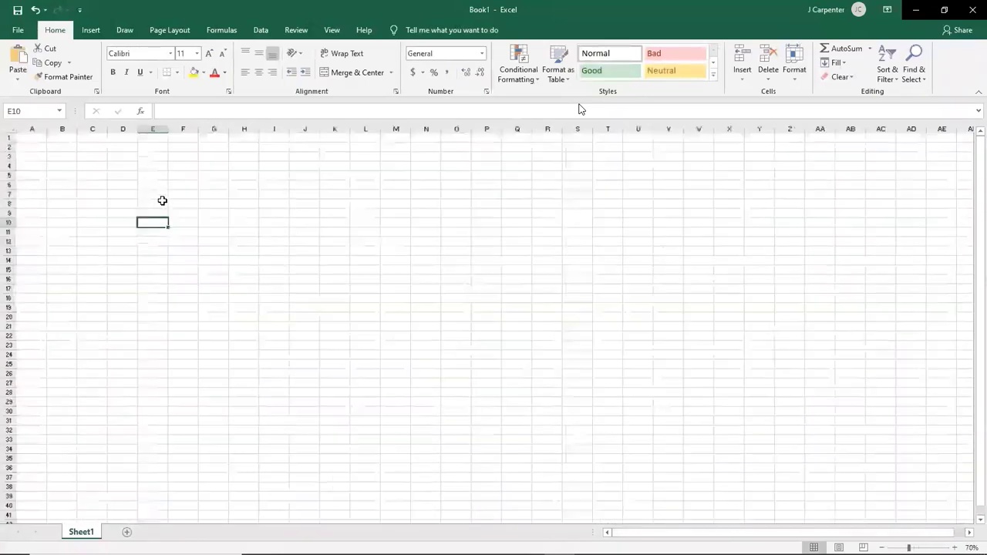
scroll(162, 200, "up", 7)
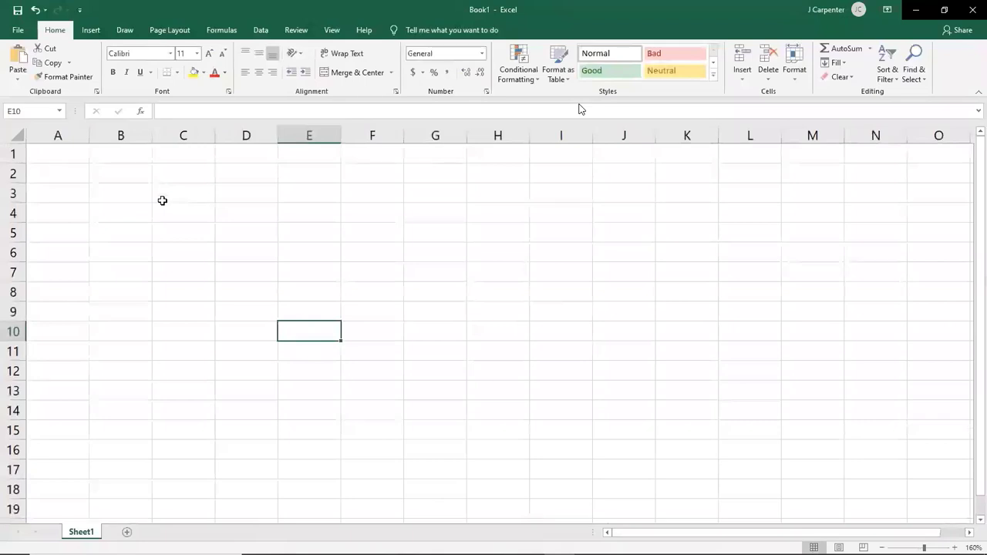
scroll(162, 200, "down", 4)
scroll(162, 201, "up", 5)
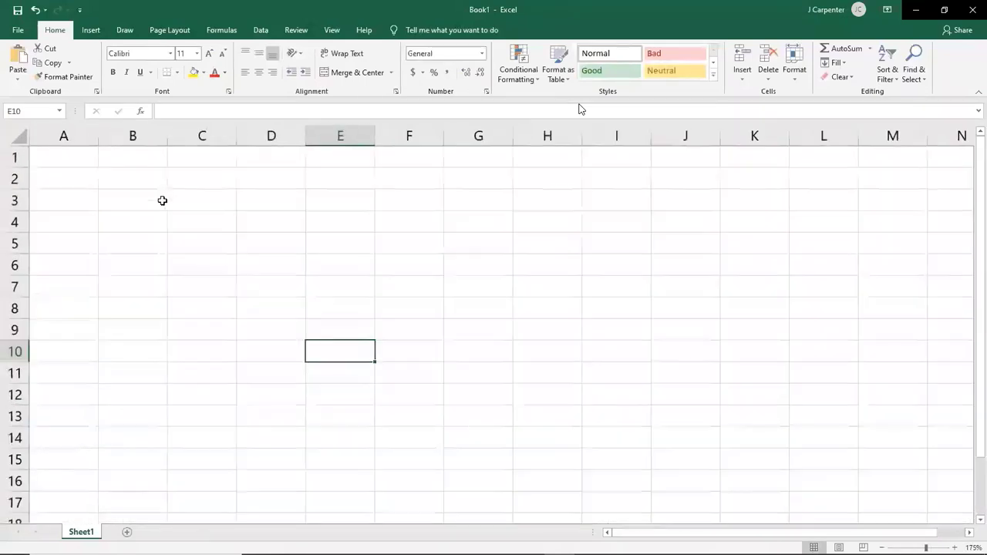
scroll(162, 200, "down", 2)
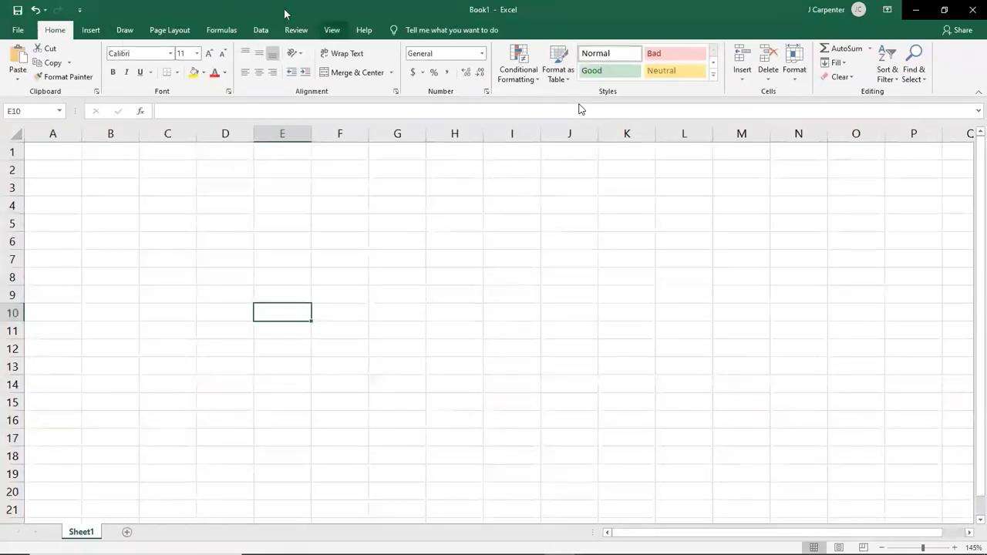
left_click(332, 30)
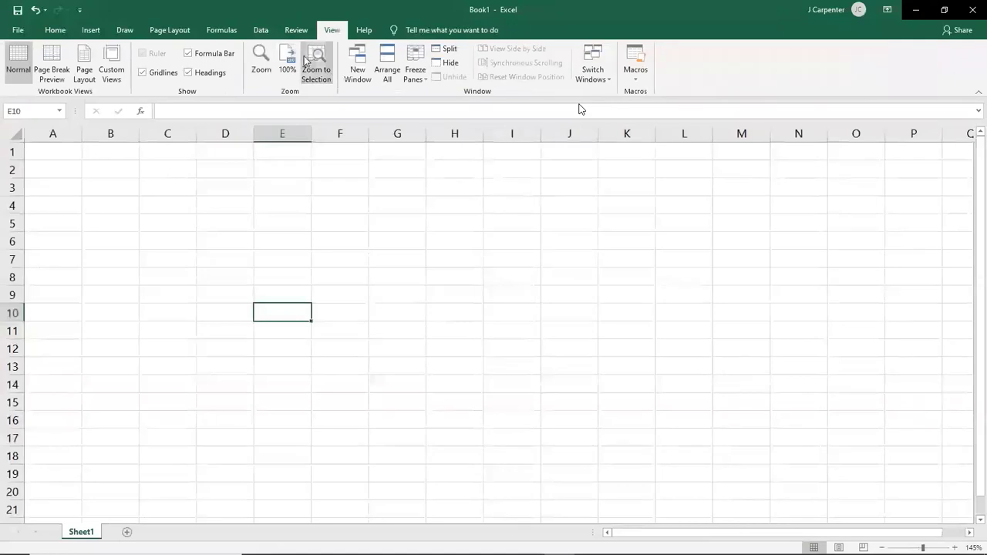
left_click(14, 31)
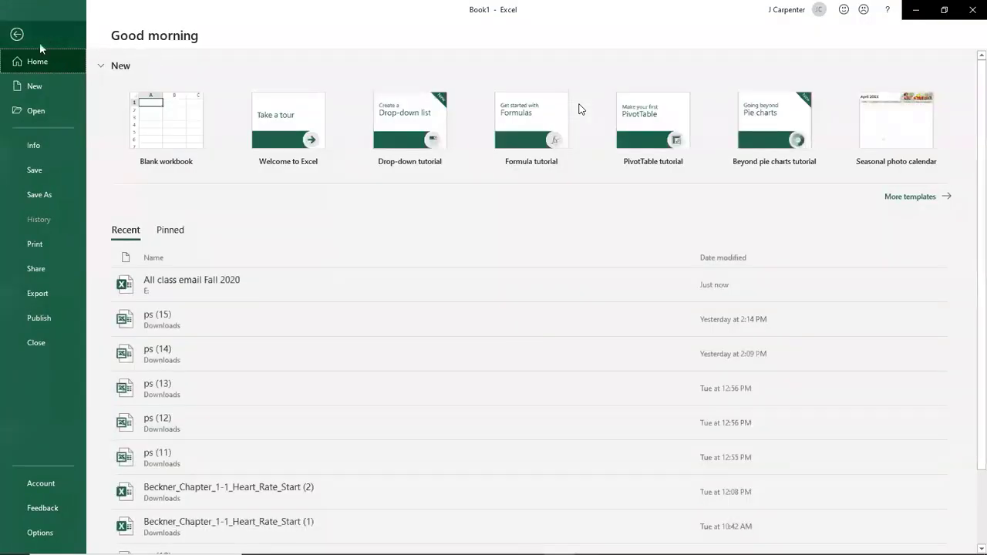
left_click(17, 34)
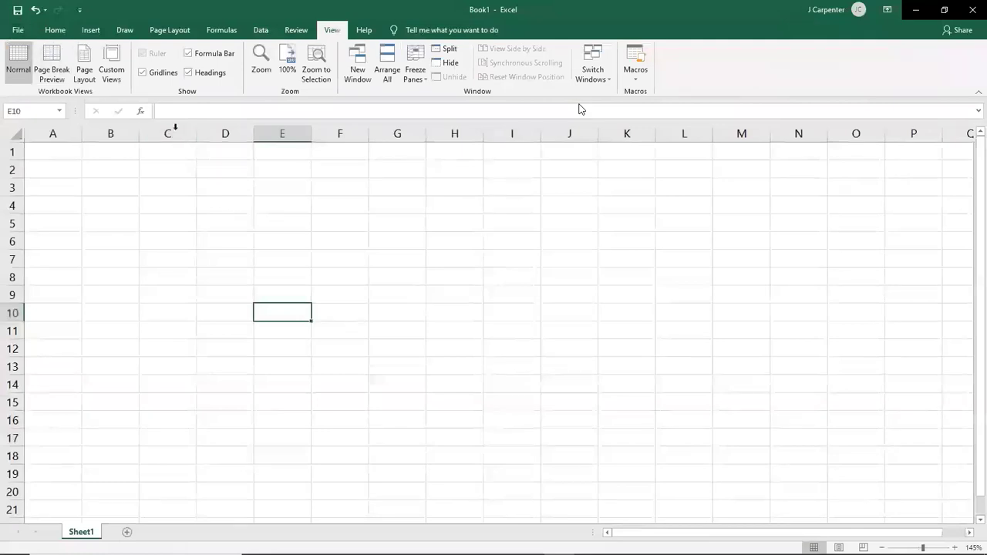
left_click(52, 30)
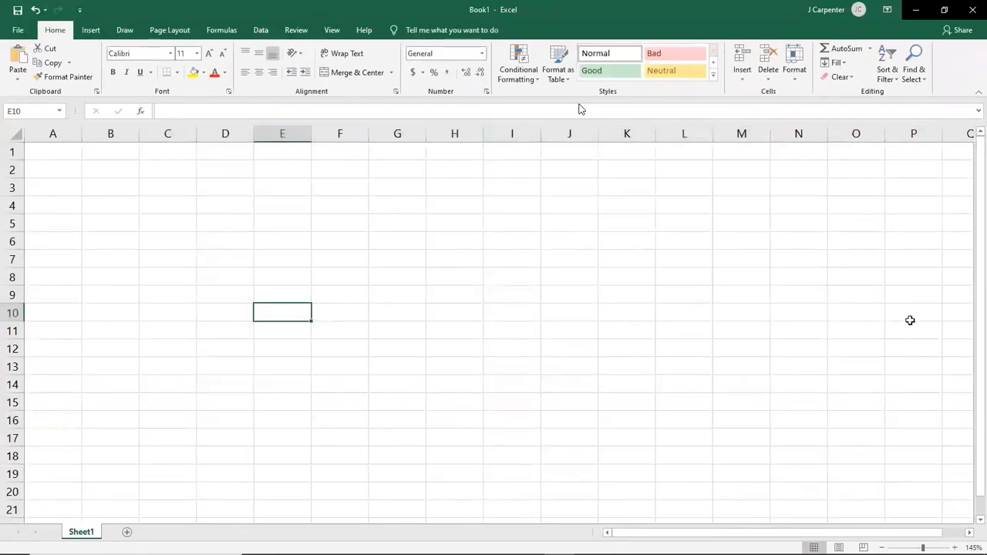
scroll(912, 455, "right", 1)
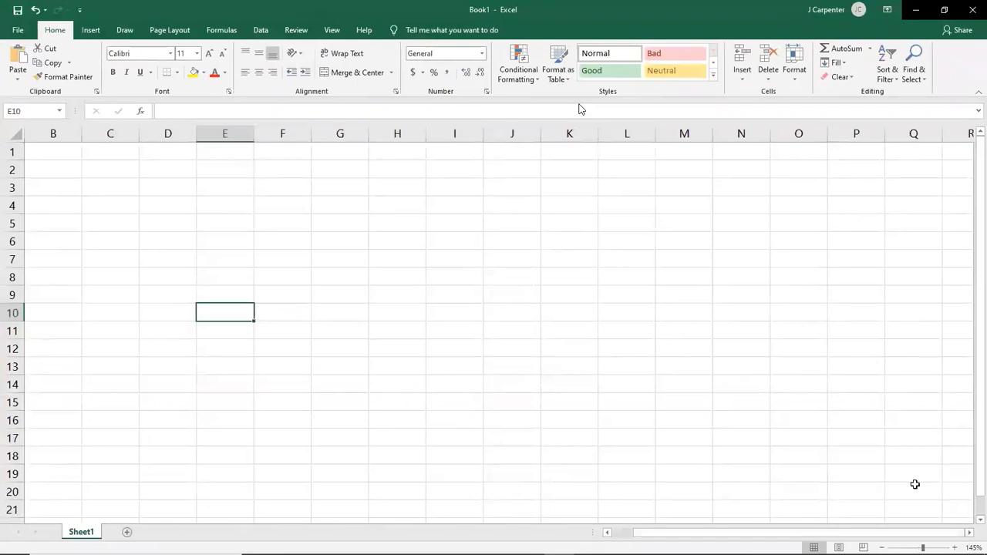
scroll(969, 535, "right", 12)
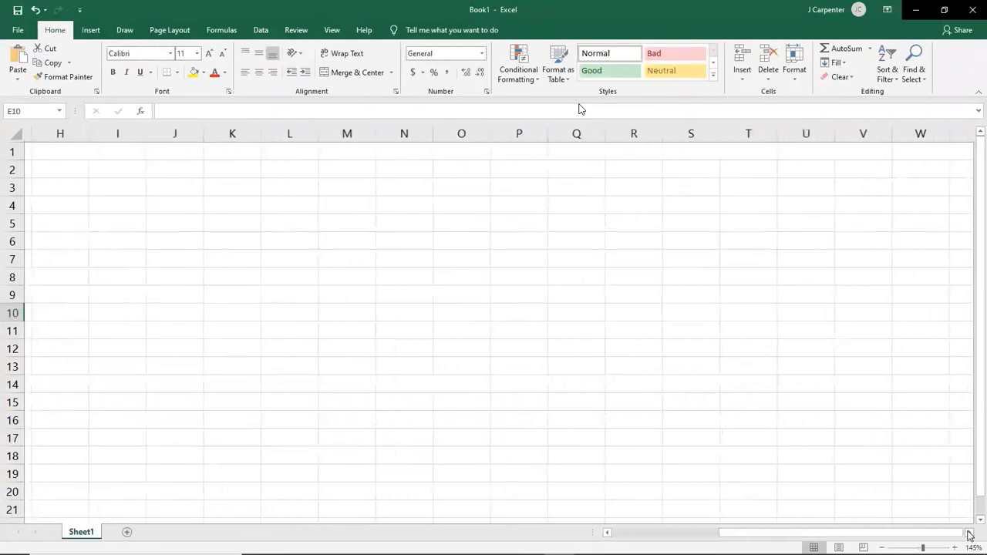
scroll(970, 535, "right", 5)
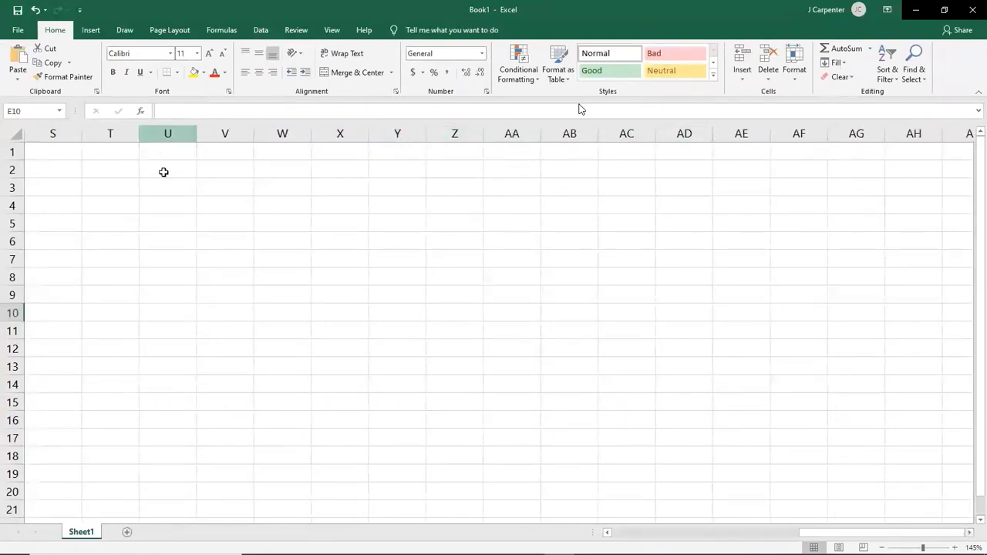
mouse_move(168, 151)
left_mouse_down()
mouse_move(150, 489)
mouse_move(161, 510)
left_mouse_up()
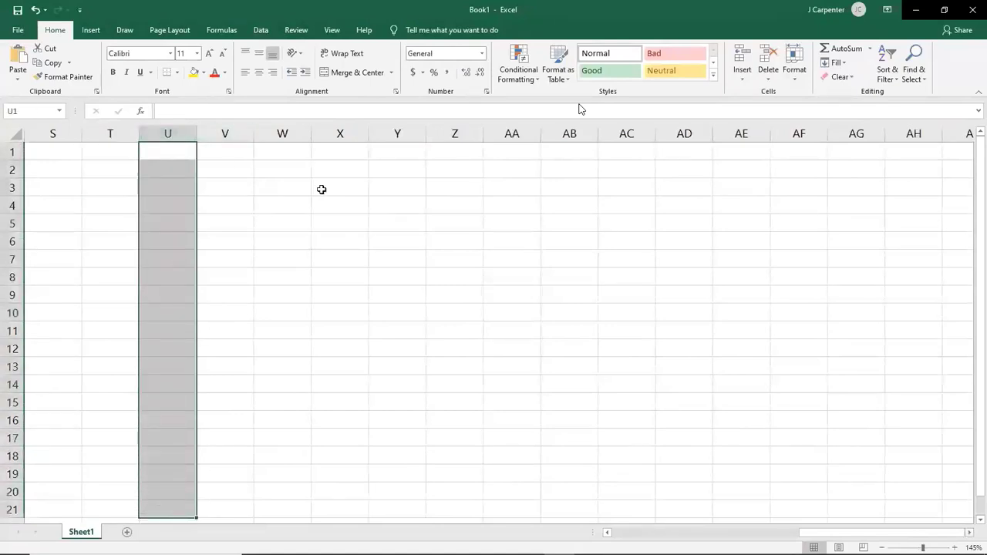
left_click_drag(448, 145, 439, 512)
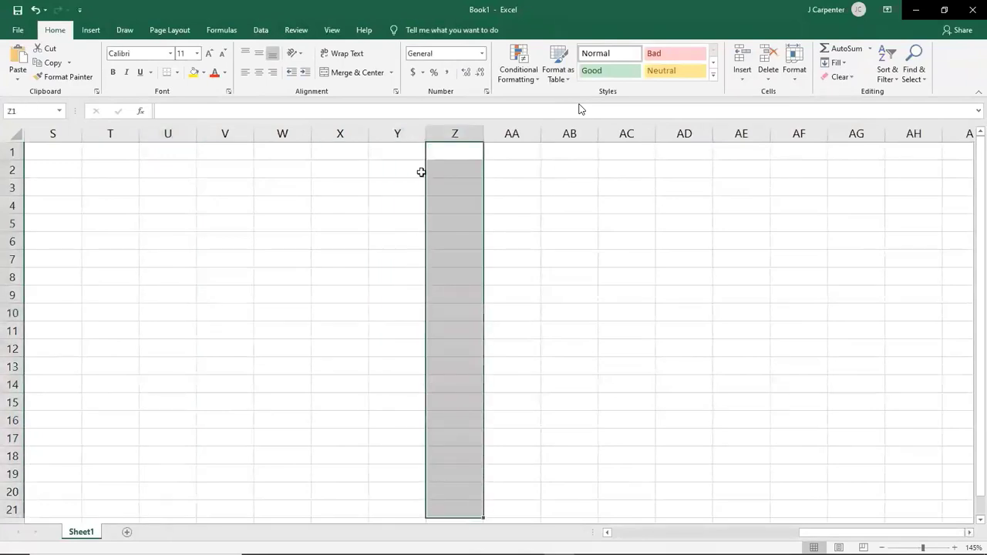
mouse_move(387, 154)
left_mouse_down()
mouse_move(392, 374)
mouse_move(408, 474)
left_mouse_up()
left_click_drag(822, 533, 616, 535)
left_click_drag(61, 149, 74, 367)
left_click(244, 316)
left_click_drag(96, 150, 109, 455)
left_click_drag(174, 146, 173, 456)
left_click_drag(236, 160, 228, 386)
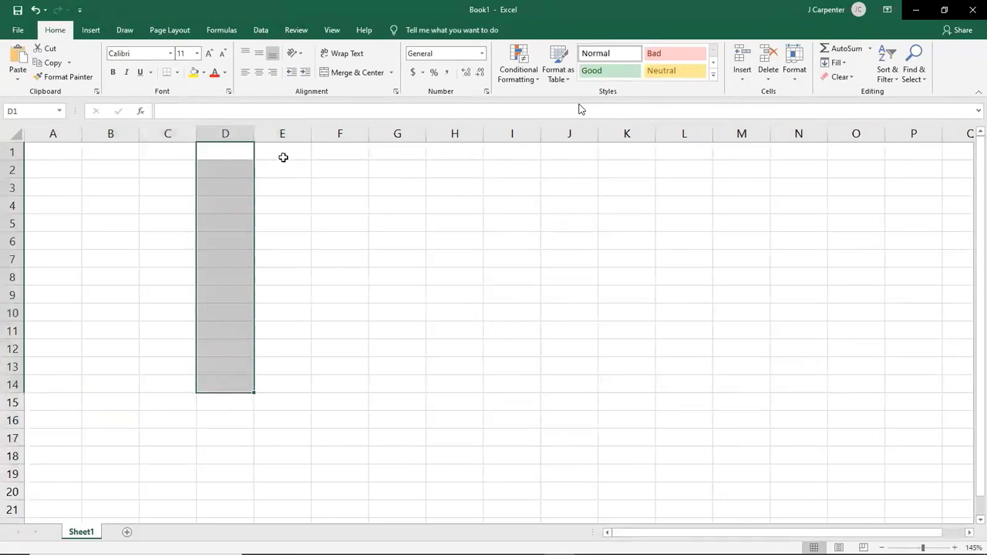
left_click_drag(348, 154, 348, 452)
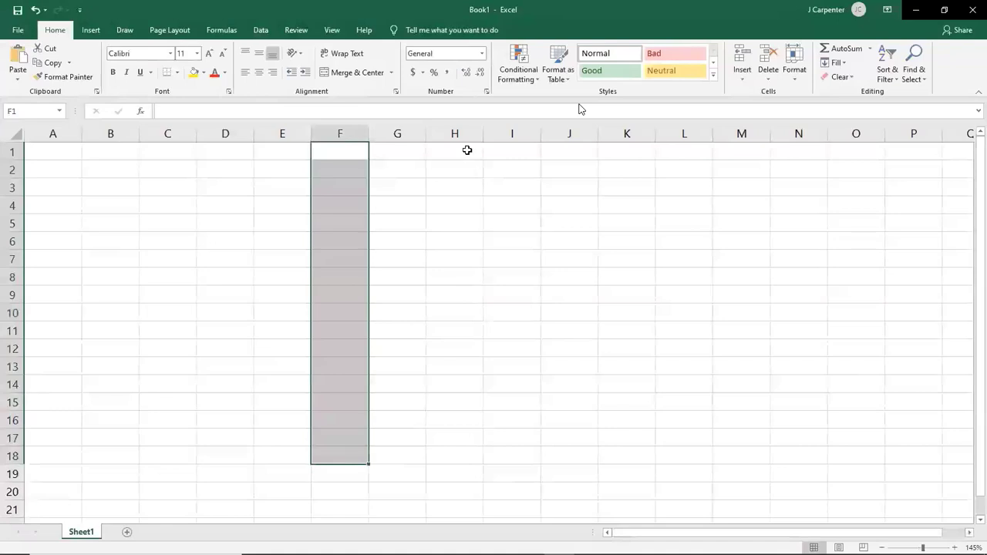
left_click_drag(465, 149, 462, 380)
left_click_drag(574, 155, 570, 418)
left_click_drag(179, 149, 168, 438)
left_click(510, 169)
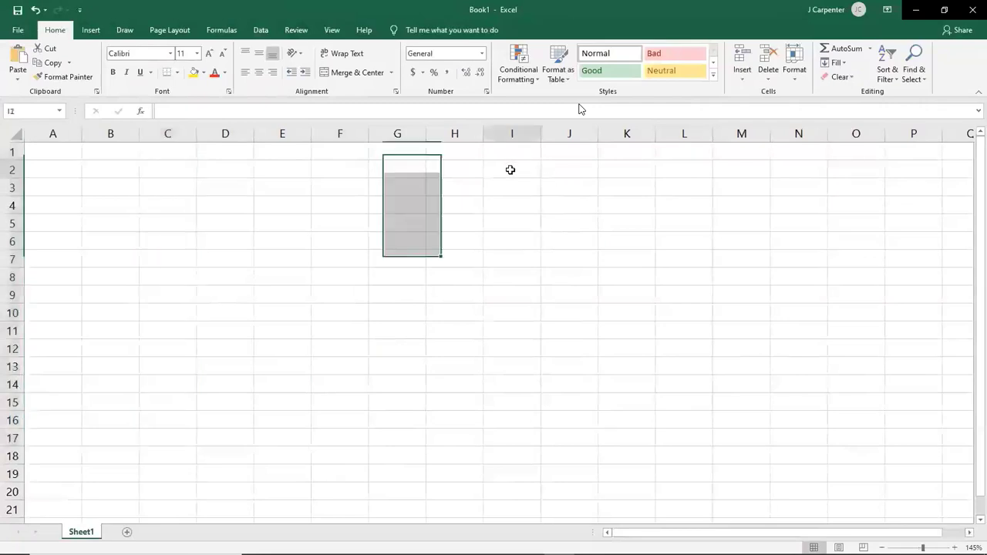
left_click_drag(510, 169, 518, 355)
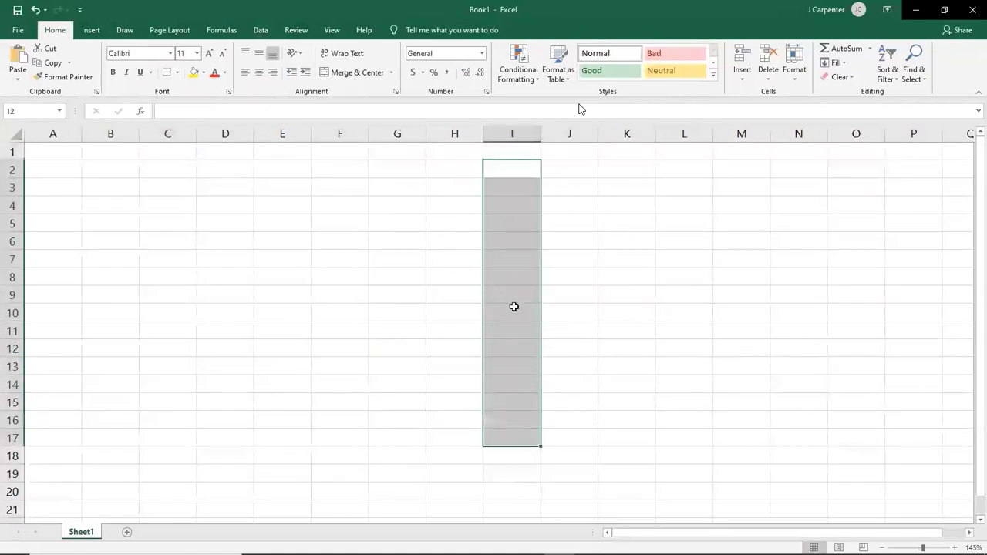
left_click_drag(211, 186, 687, 190)
left_click(565, 283)
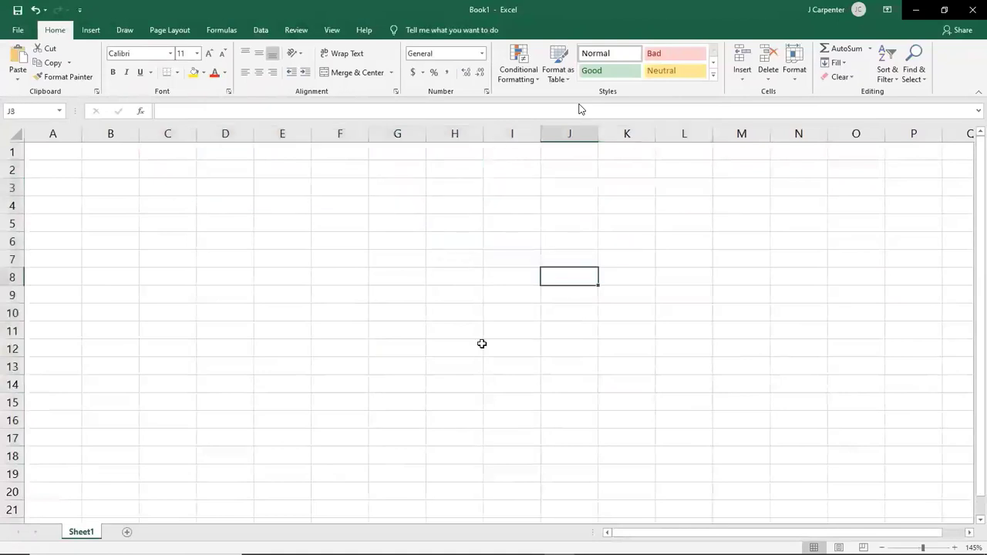
left_click_drag(54, 211, 606, 218)
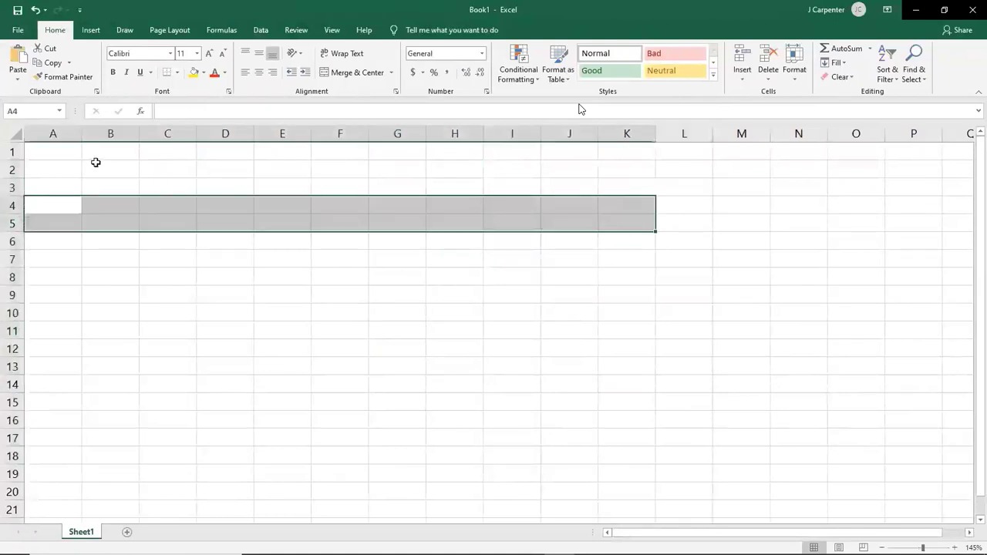
left_click(180, 264)
left_click_drag(170, 188, 634, 363)
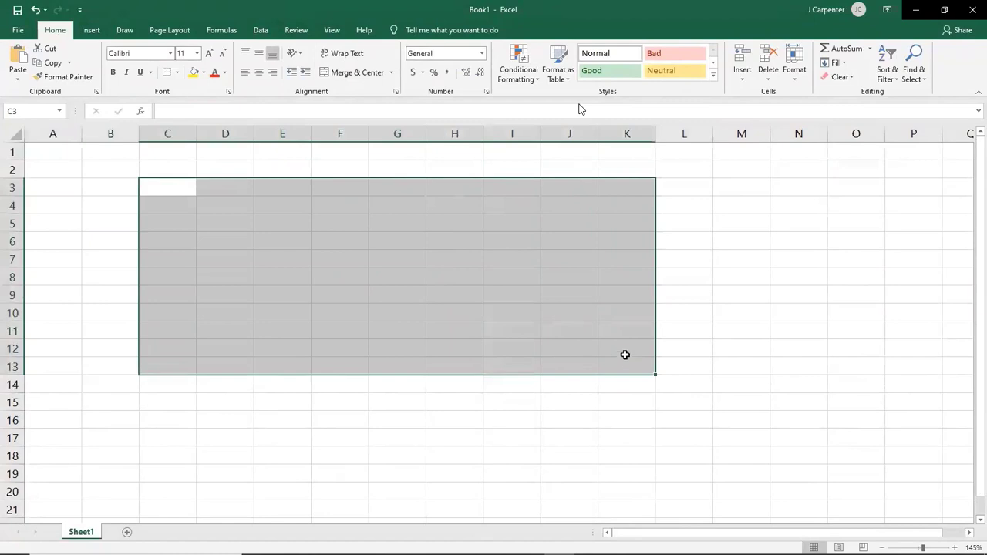
left_click(451, 170)
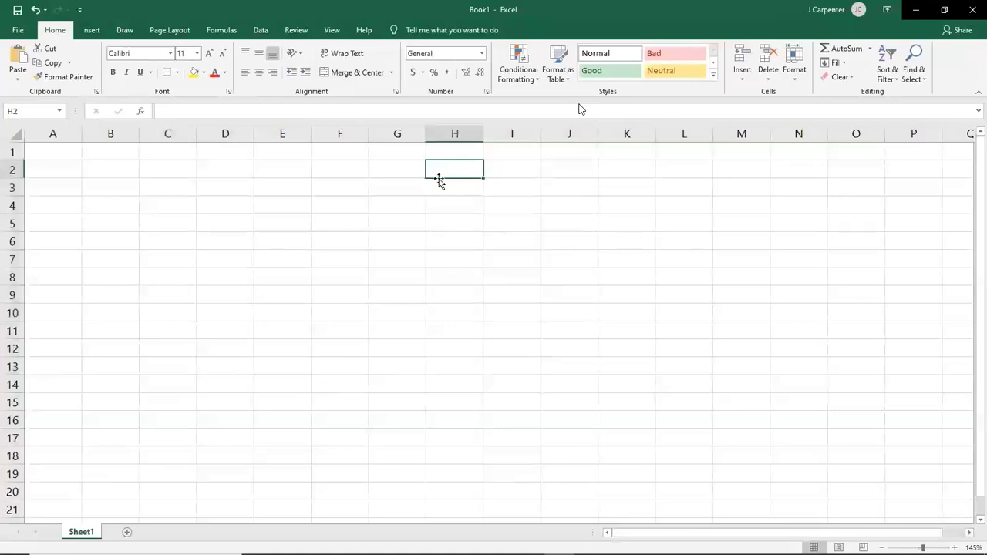
key("super+t")
key("Left")
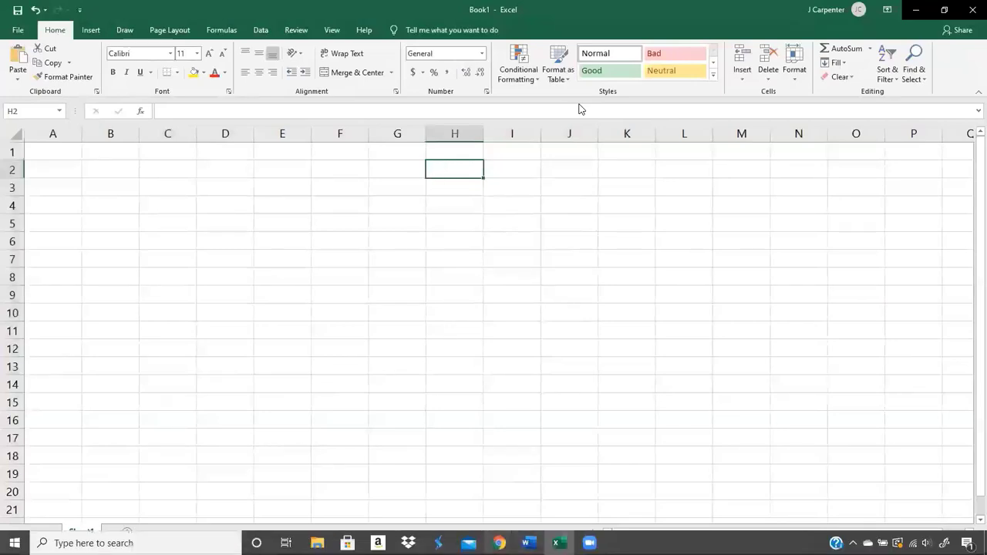
key("Return")
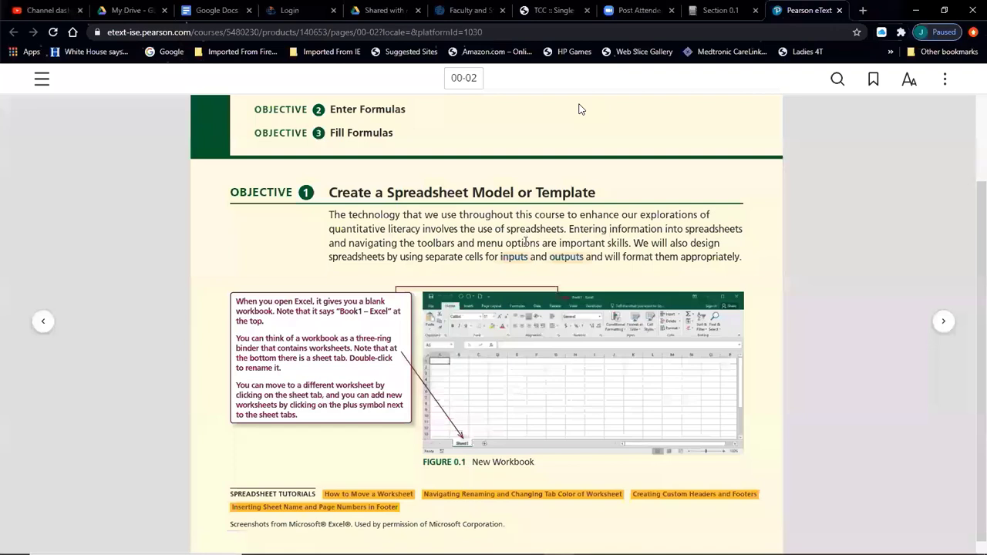
scroll(525, 226, "up", 1)
scroll(525, 226, "down", 1)
left_click_drag(273, 309, 390, 312)
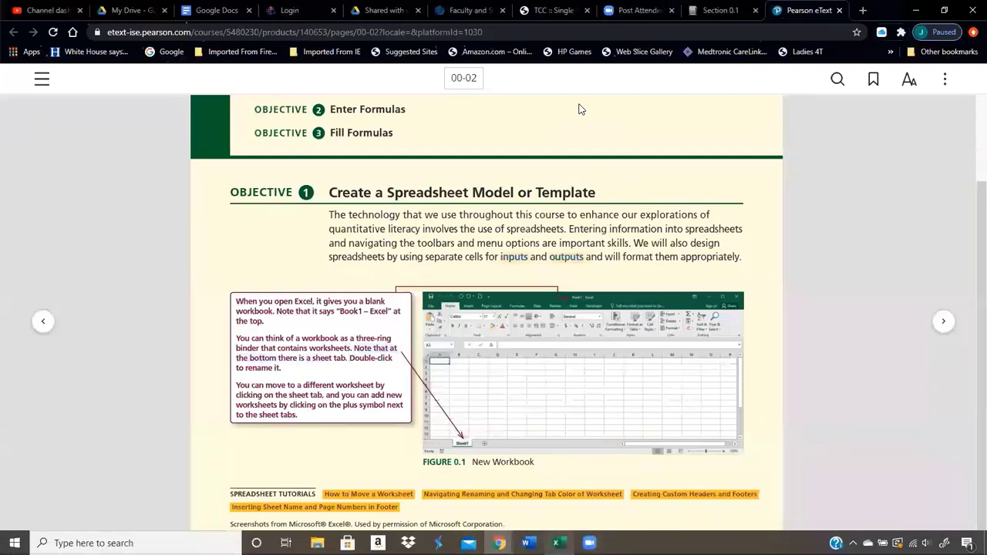
left_click(558, 543)
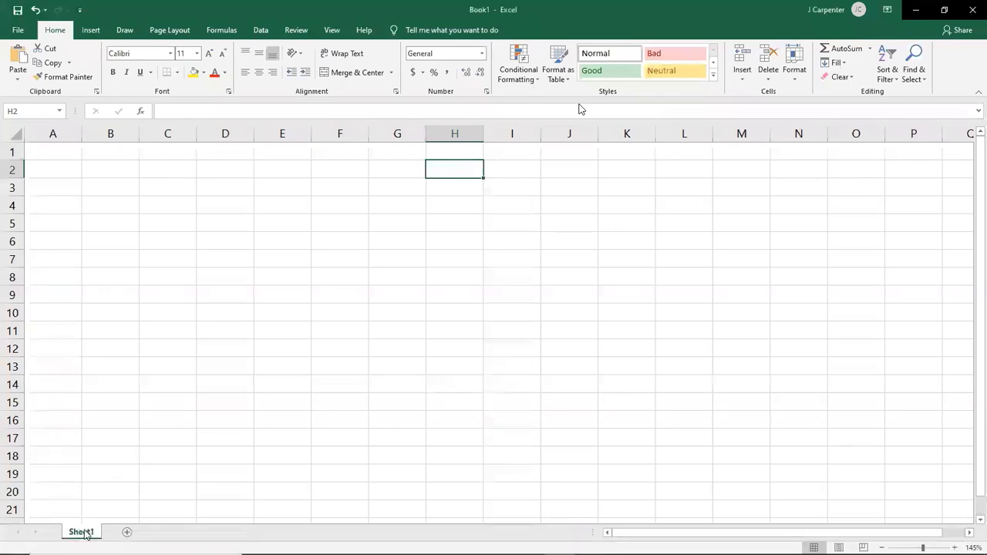
- Rename the Sheet1 tab to 'Sales Order Form' and return to cell D20
left_click(81, 532)
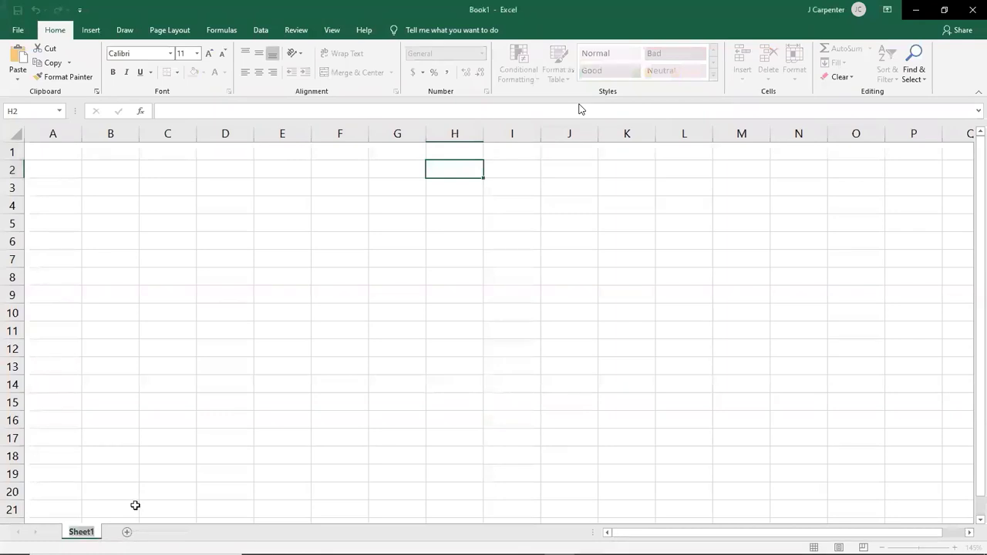
type("Sales Order")
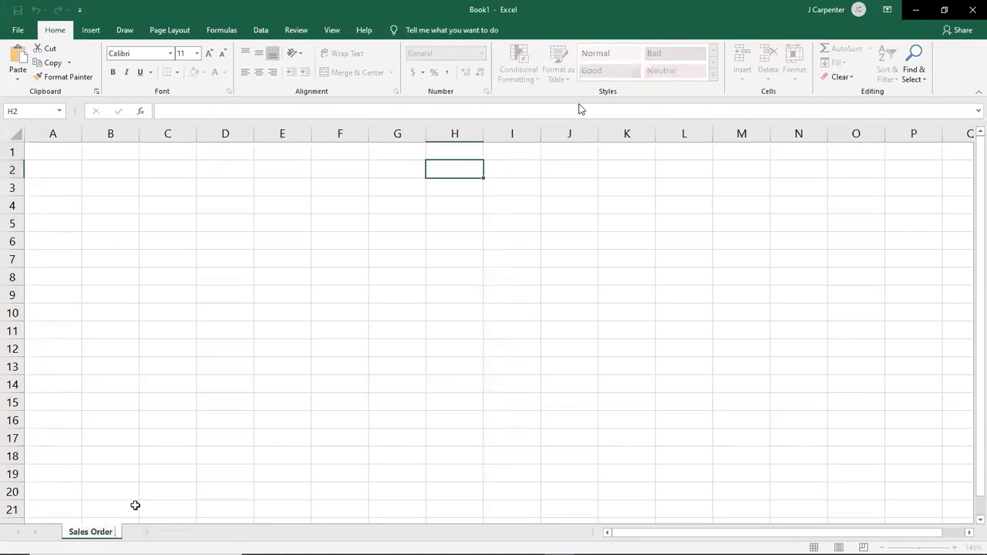
type(" Form")
key("Return")
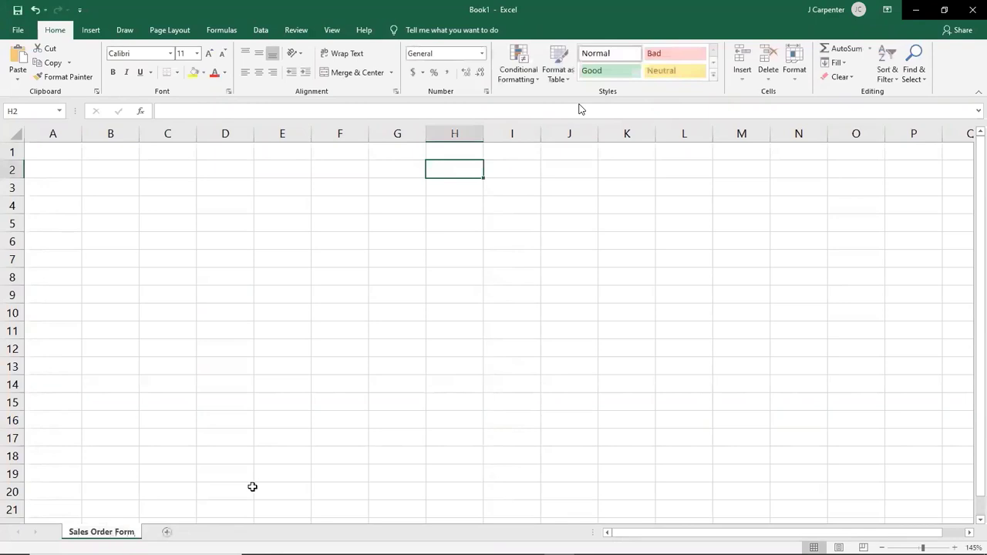
left_click(253, 486)
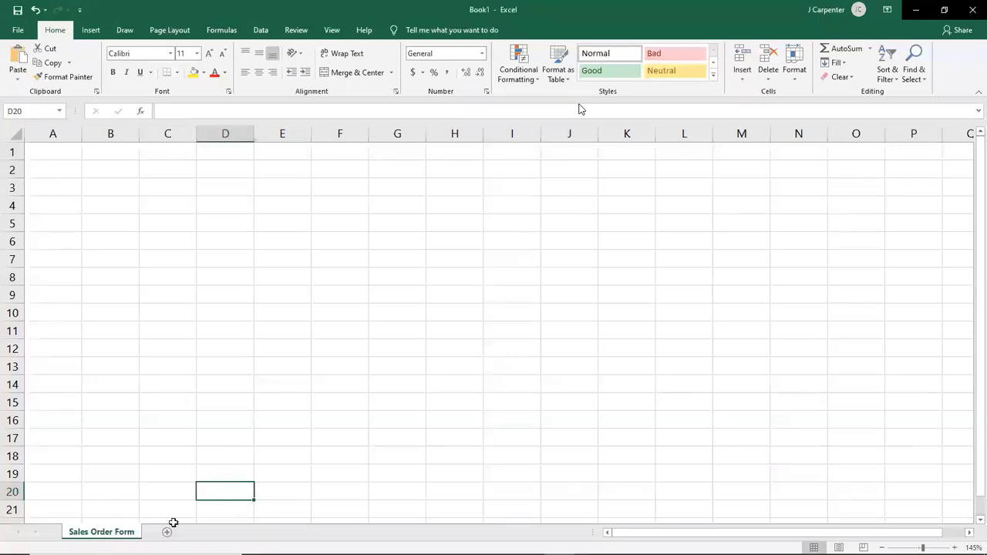
- In the Pearson eText page, highlight the callout on switching between and adding worksheets
mouse_move(417, 552)
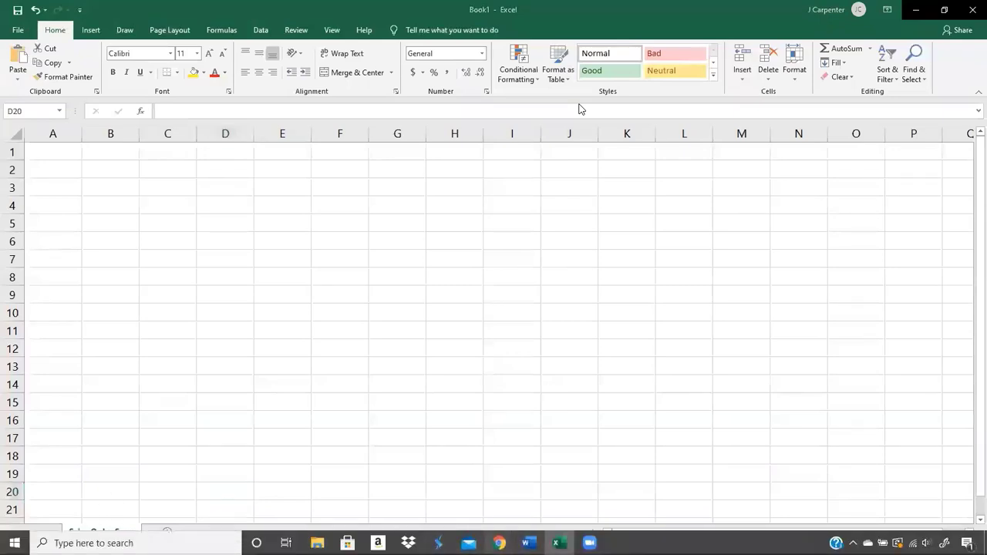
mouse_move(500, 543)
left_click(434, 460)
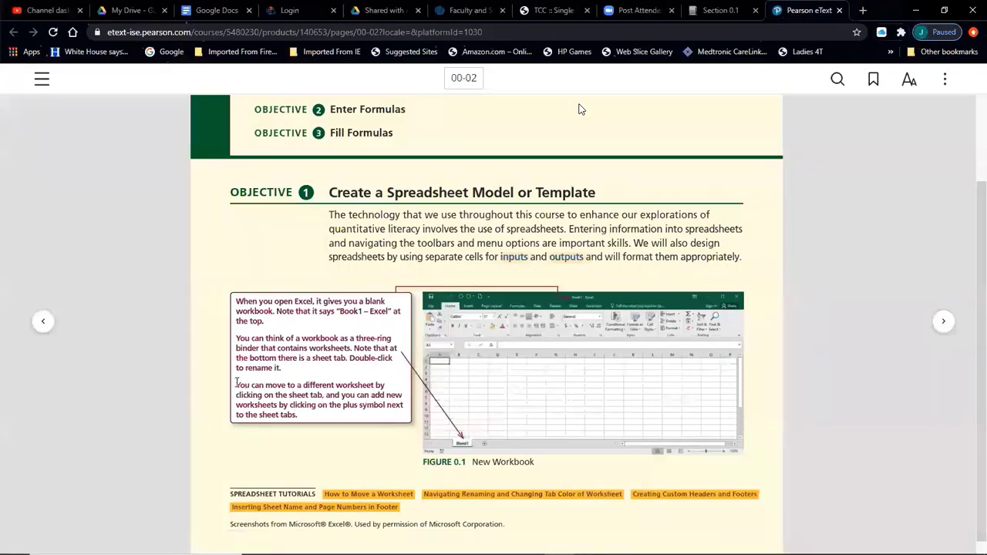
left_click_drag(237, 385, 352, 416)
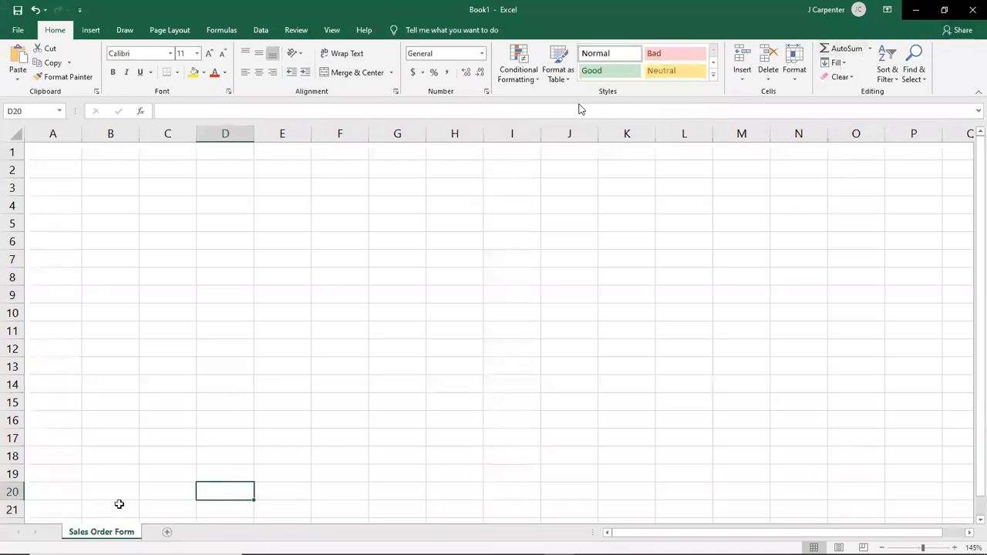
- Add a new Sheet2 and confirm 5 in D6 of Sales Order Form
mouse_move(166, 552)
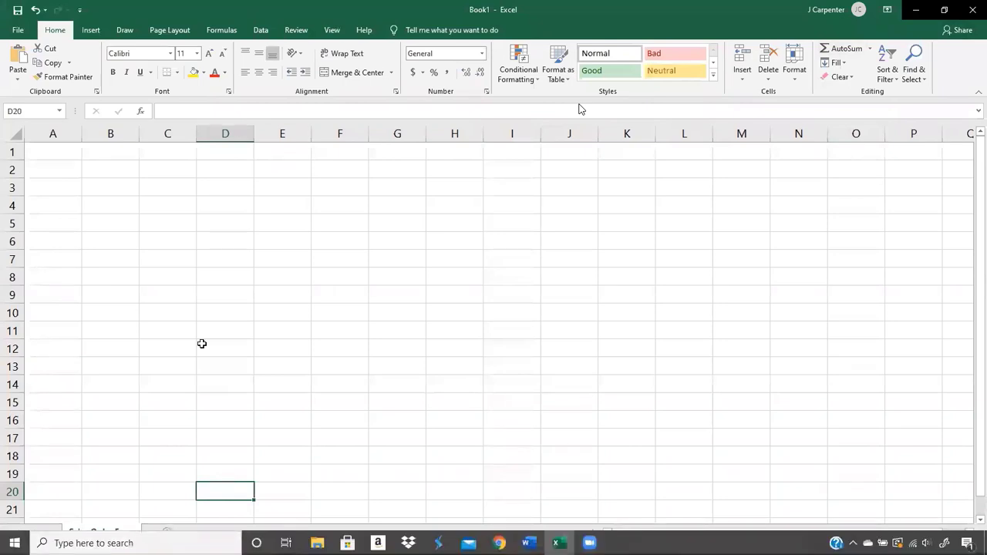
left_click(167, 532)
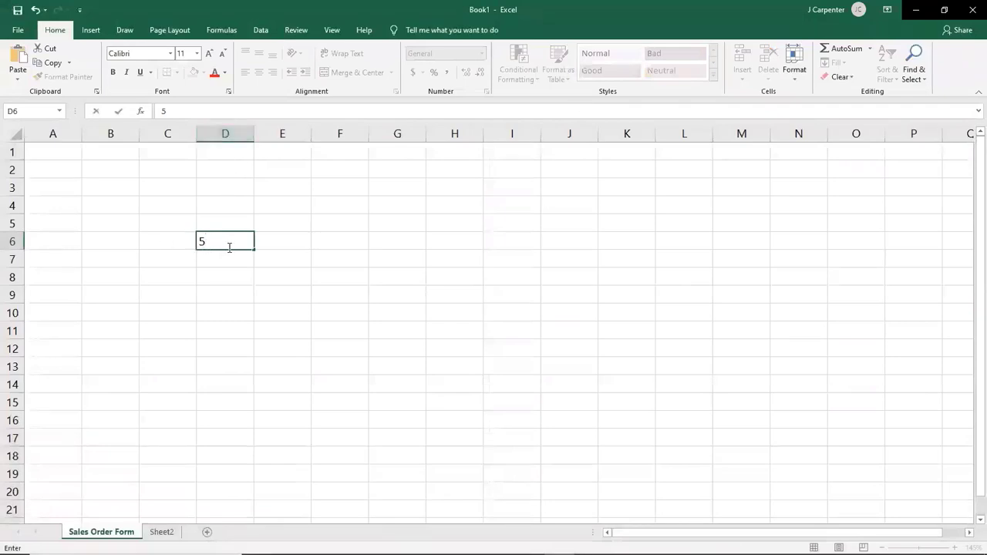
key("Return")
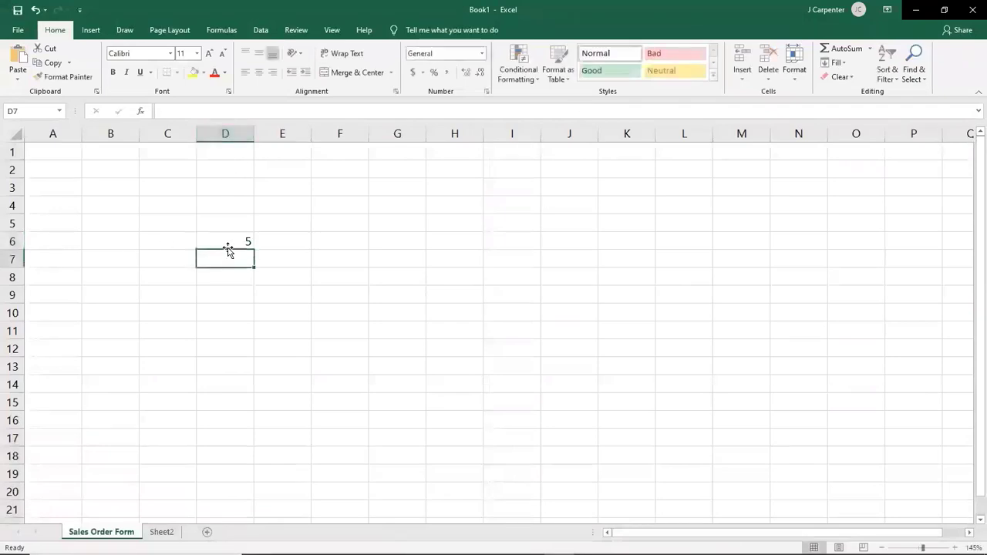
- Switch between Sheet2 and Sales Order Form, ending on Sheet2
left_click(161, 532)
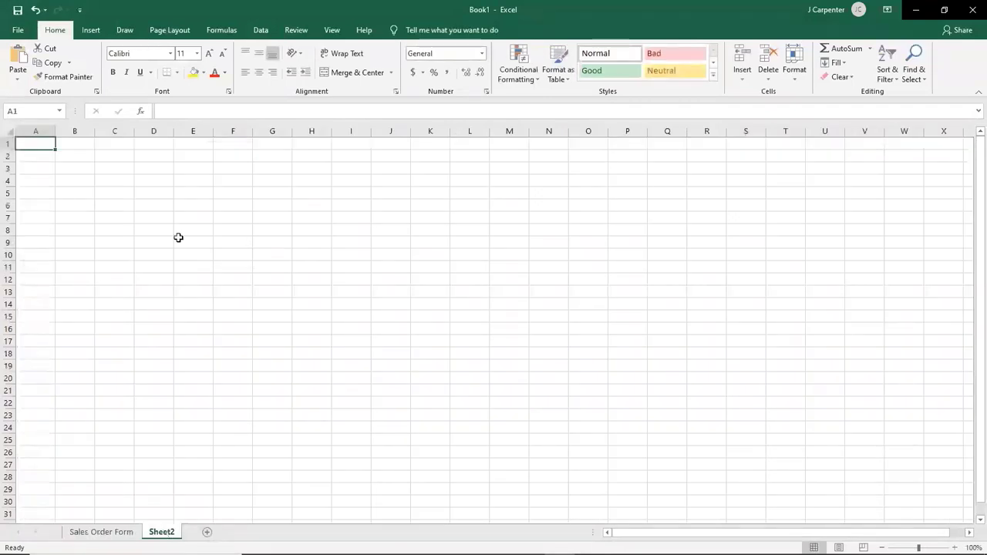
left_click(115, 531)
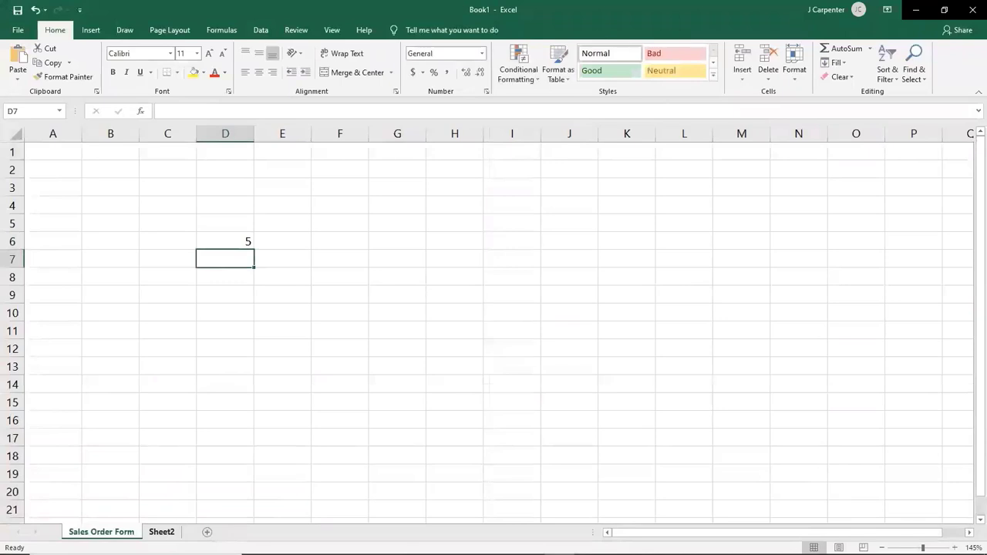
left_click(161, 532)
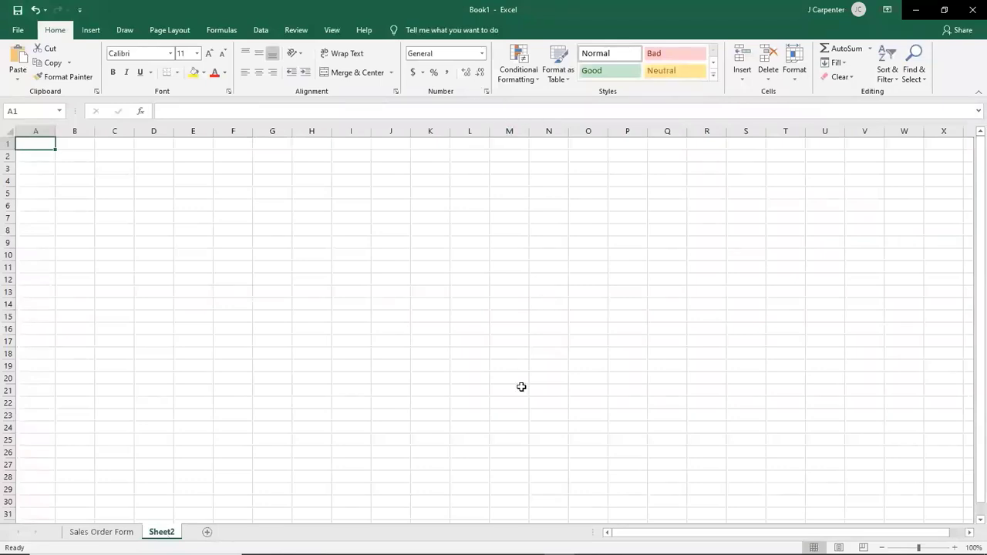
- Type test text into cells L11, J8 and E6 on Sheet2
mouse_move(529, 544)
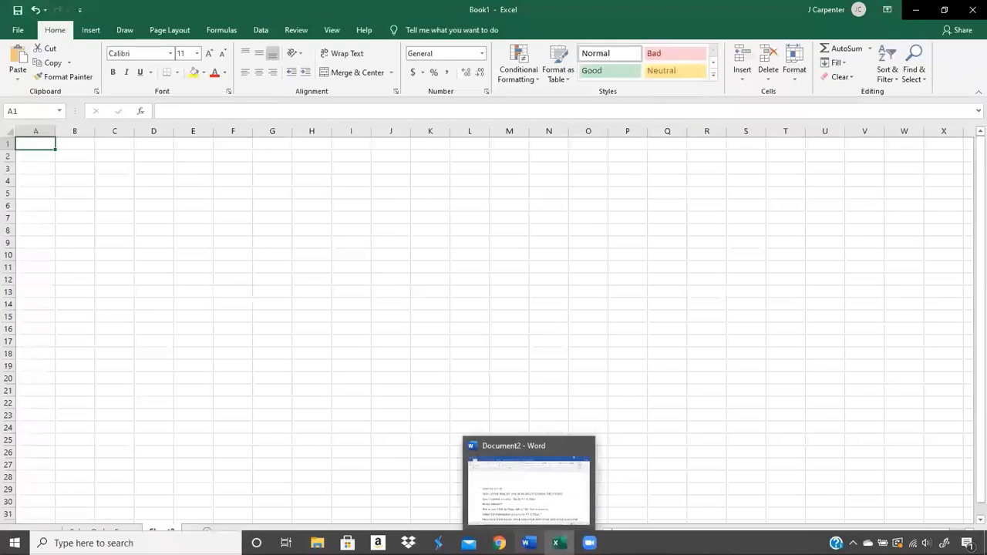
left_click(372, 269)
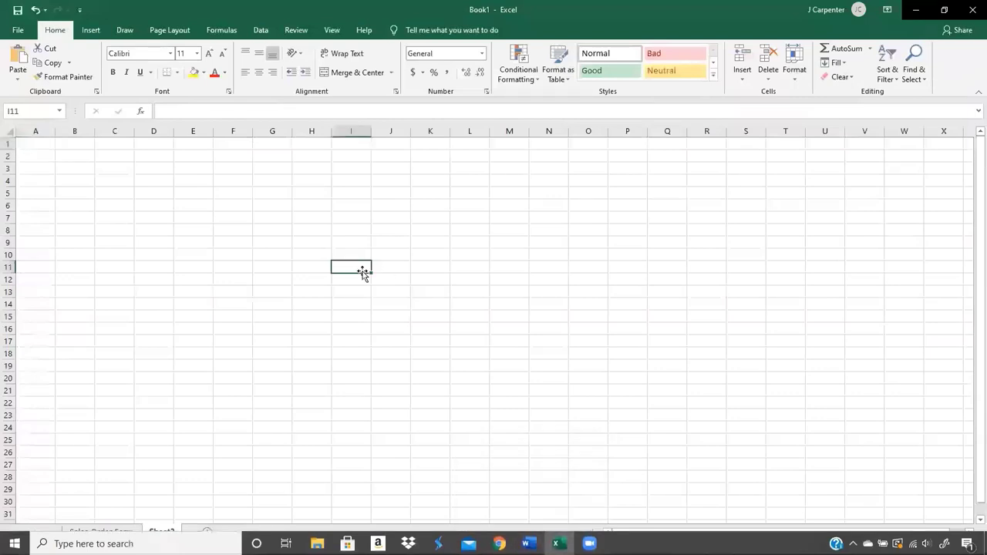
left_click(470, 269)
type("zdfghdfh")
left_click(390, 230)
type("ZDFds")
left_click(202, 207)
type("sF")
- Clear the test text from E6, J8 and L11 on Sheet2
left_click(119, 532)
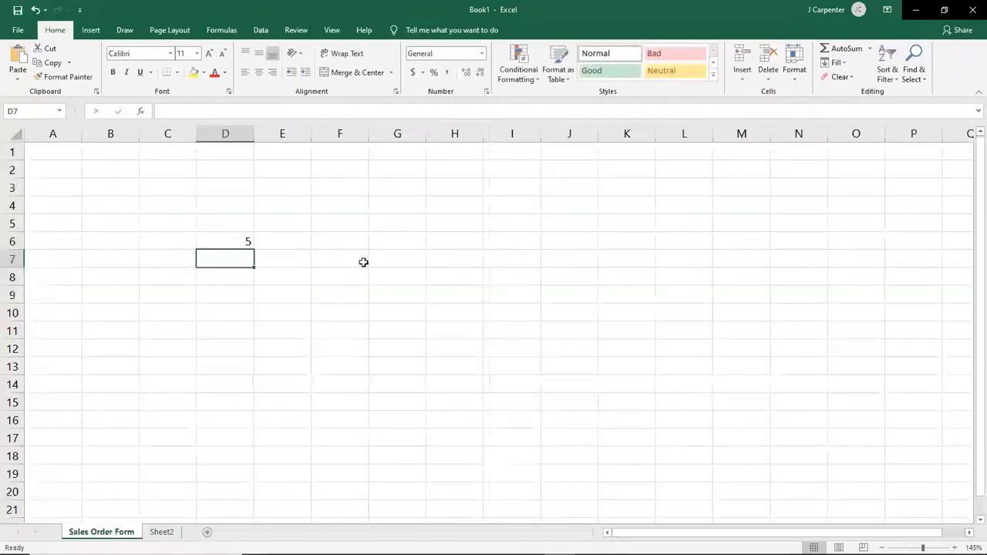
scroll(363, 257, "up", 3)
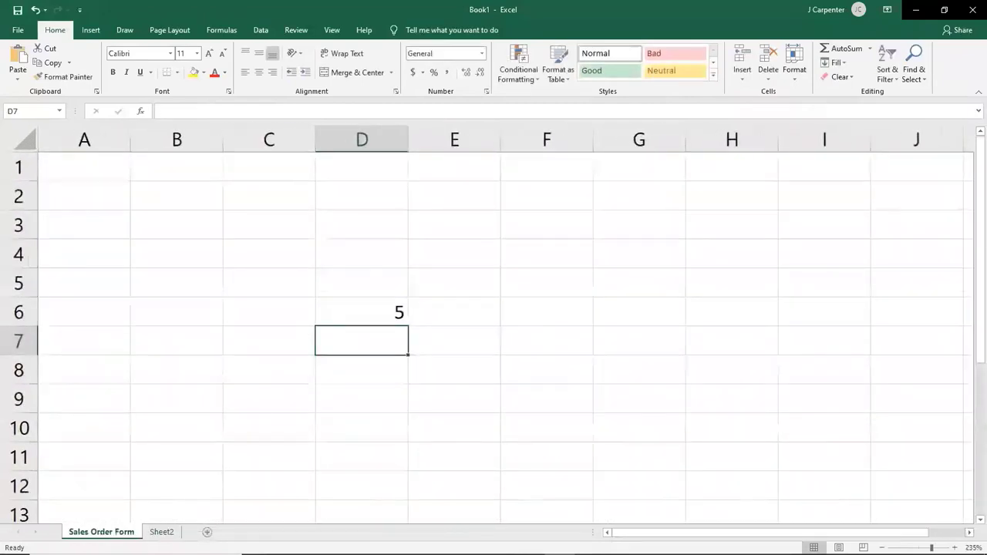
left_click(168, 532)
left_click(185, 192)
key("BackSpace")
left_click(377, 217)
key("Delete")
left_click(476, 255)
key("BackSpace")
- On Sales Order Form, delete the 5 from D6 and select D3
left_click(100, 532)
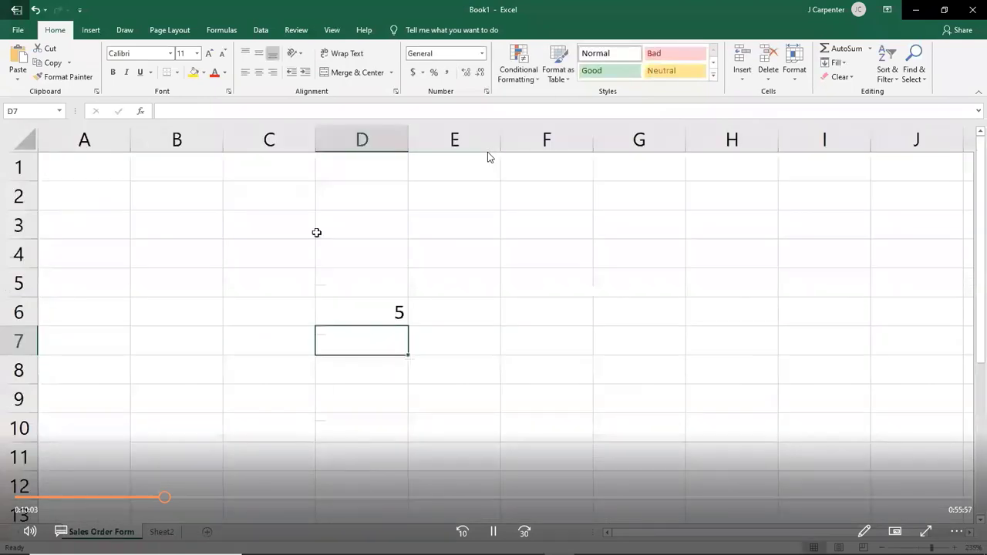
left_click(360, 307)
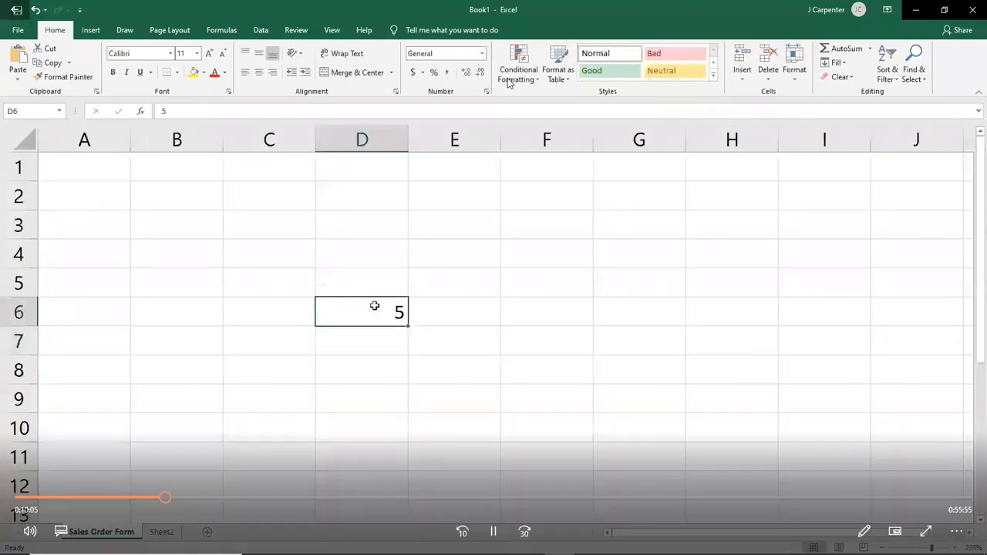
key("Delete")
left_click(320, 214)
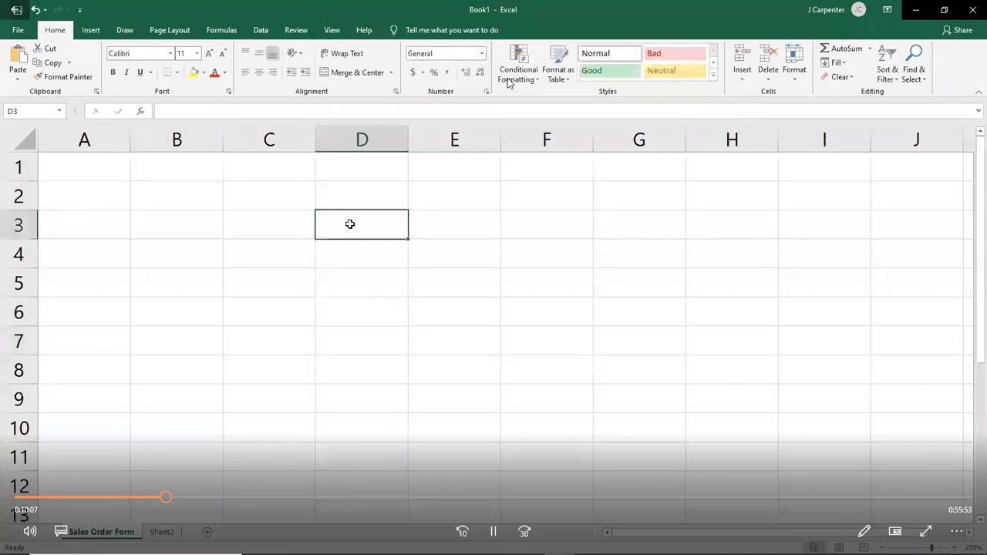
- Enter 56 in D3, undo and redo it, then delete and restore it
type("56")
key("Return")
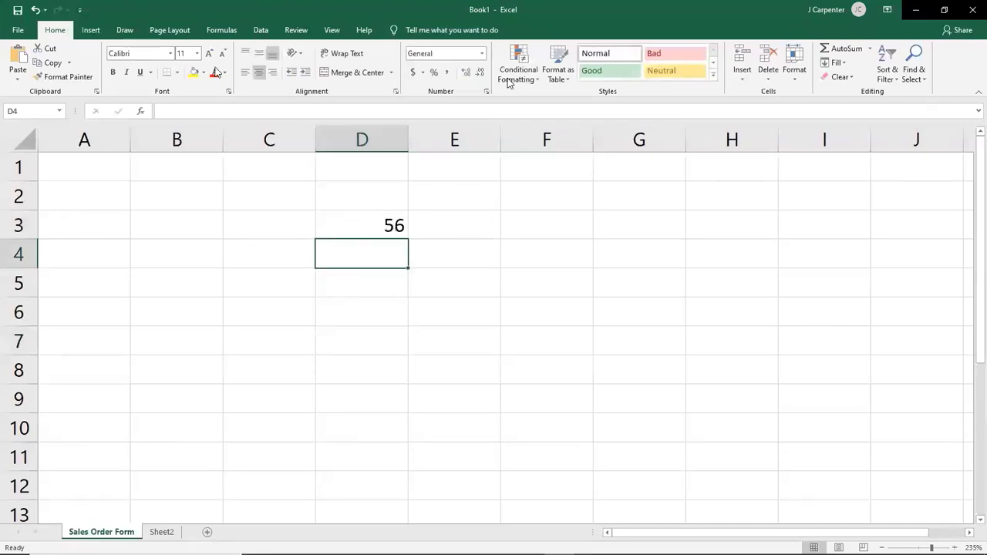
left_click(35, 10)
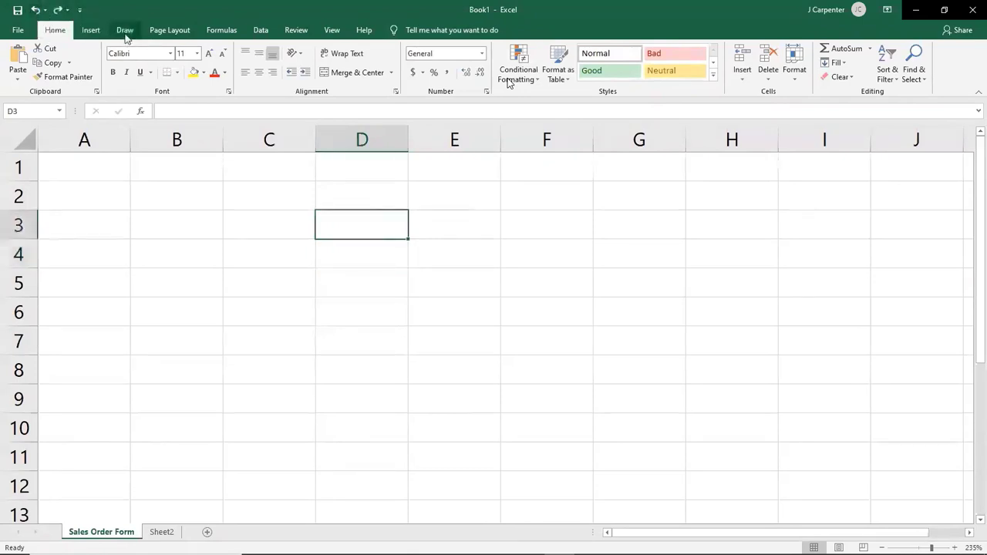
left_click(58, 10)
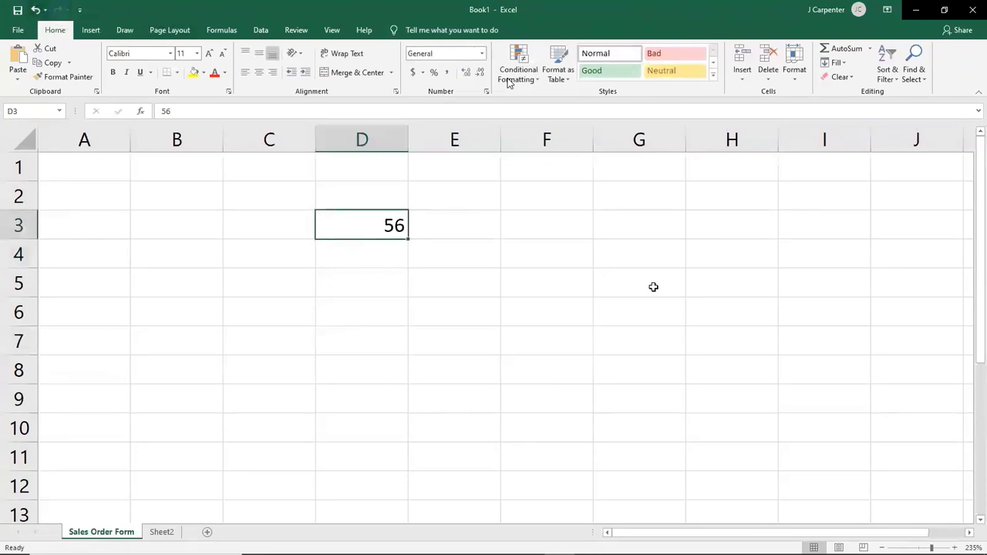
key("Delete")
key("ctrl+y")
- Enter 45, 69 and 111 into D4, D5 and D6
left_click(380, 259)
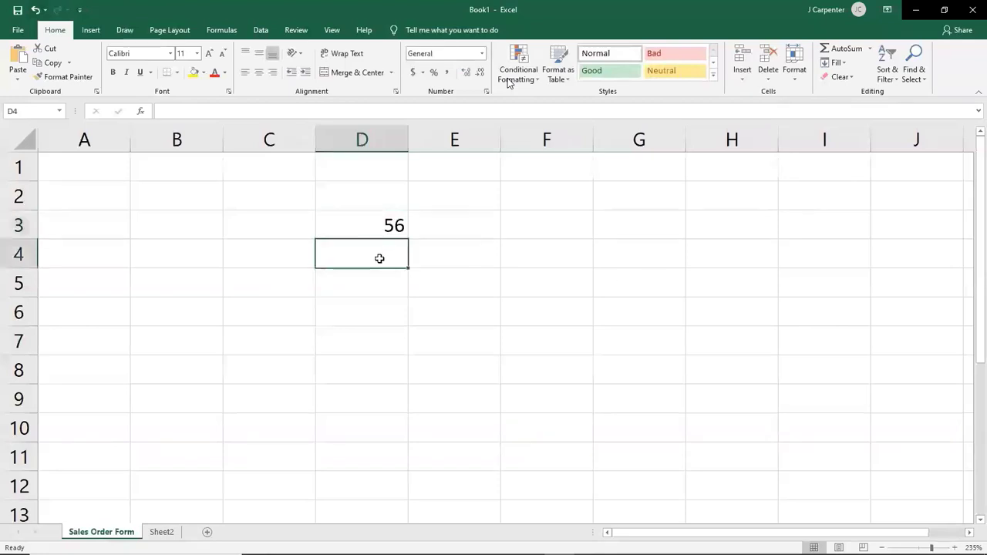
type("45")
key("Return")
type("69")
key("Return")
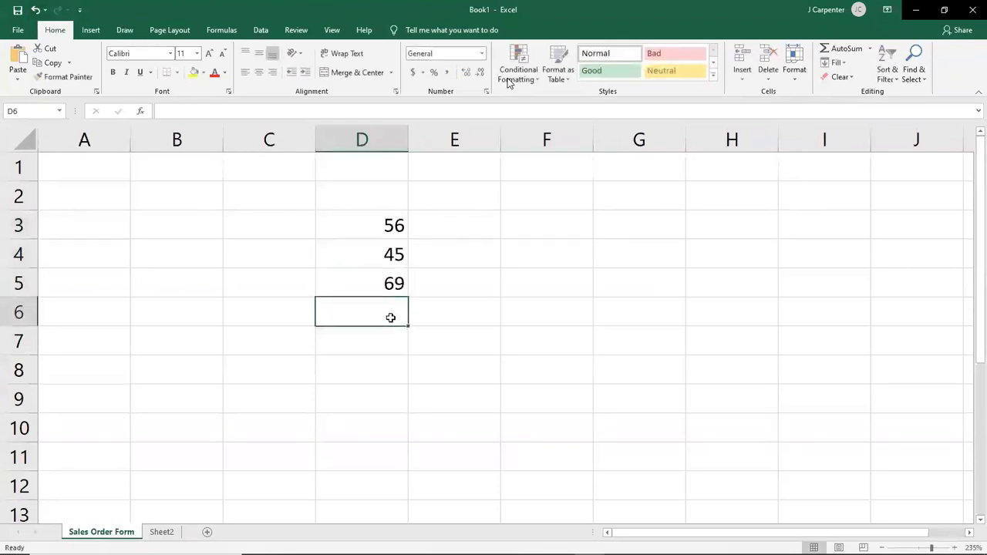
type("111")
key("Return")
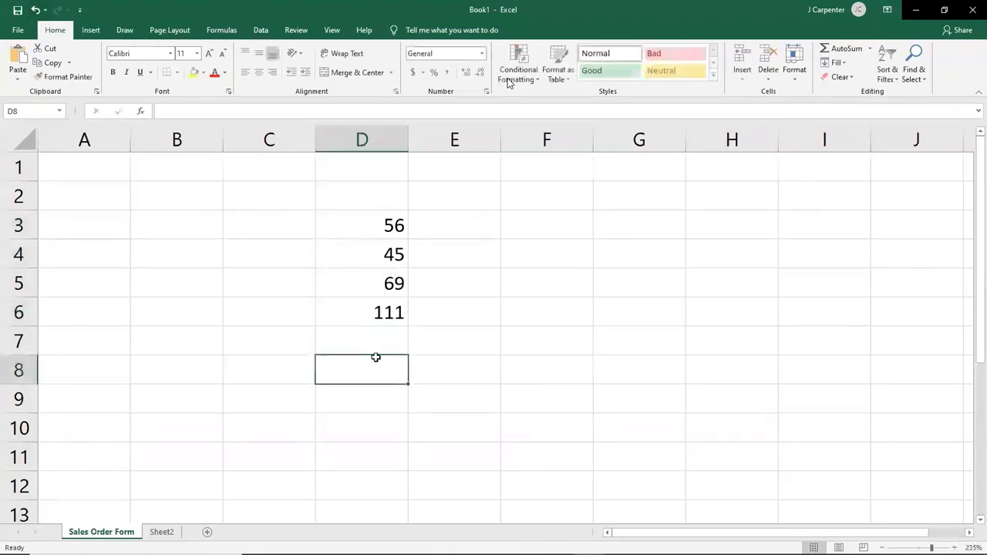
- Undo the entries until column D is empty again
left_click(35, 11)
left_click(35, 11)
left_click(35, 12)
left_click(35, 12)
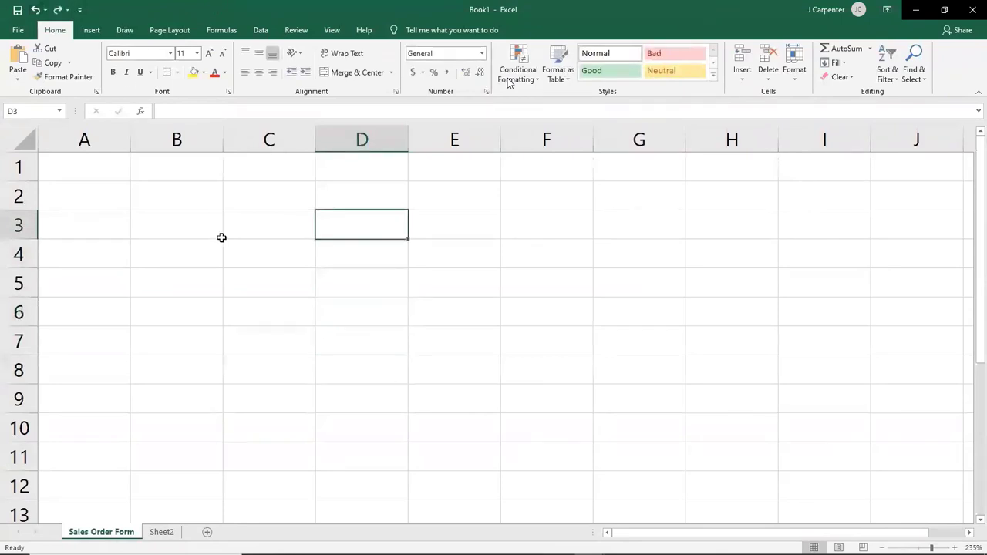
scroll(221, 236, "down", 2)
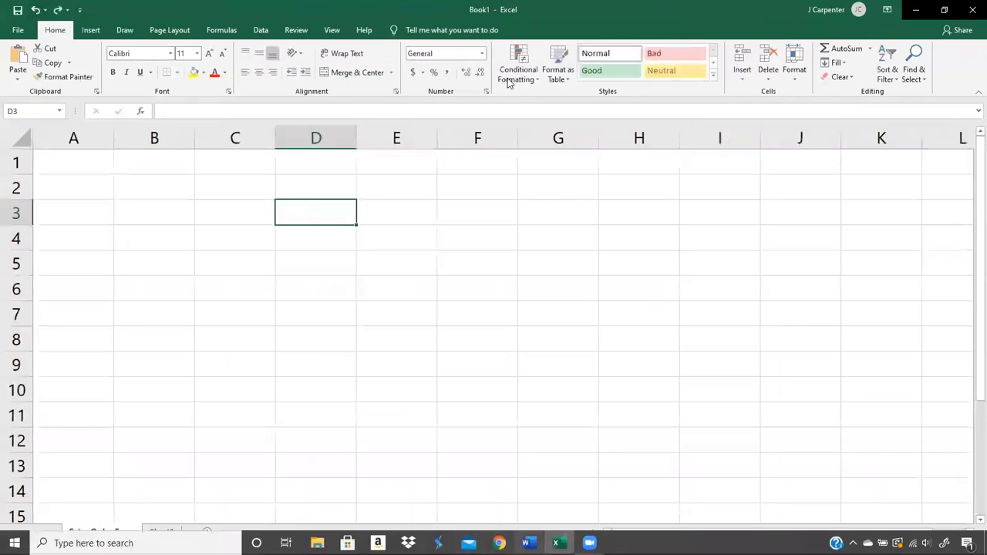
- Bring up the Pearson eText and move to page 00-03
mouse_move(500, 543)
left_click(482, 496)
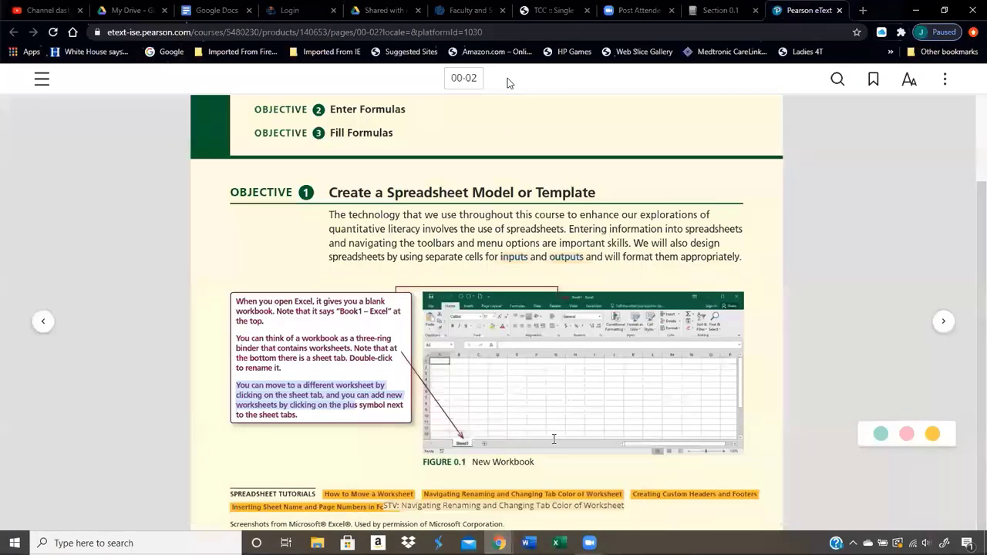
left_click(871, 315)
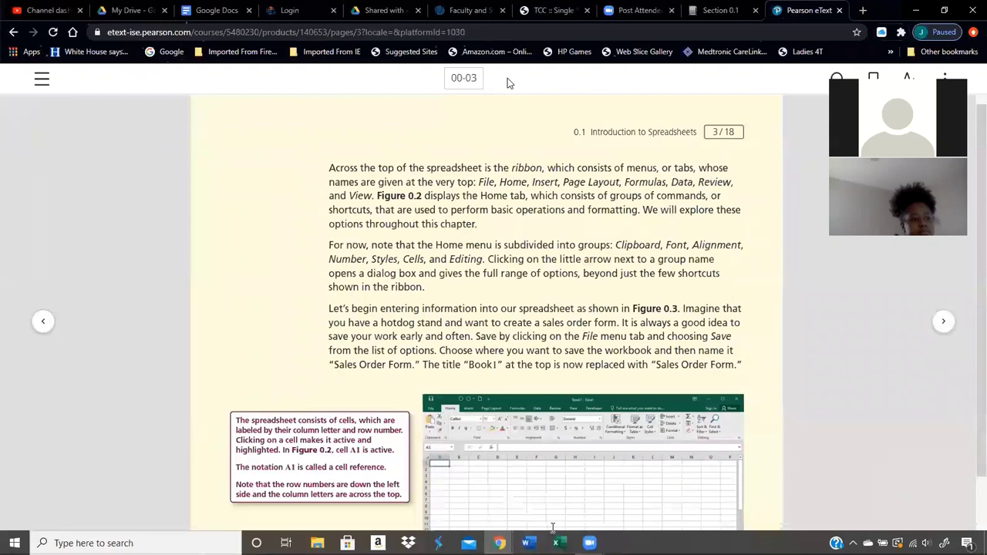
- Glance between Excel and the textbook page, then return to the Excel workbook
key("alt+Tab")
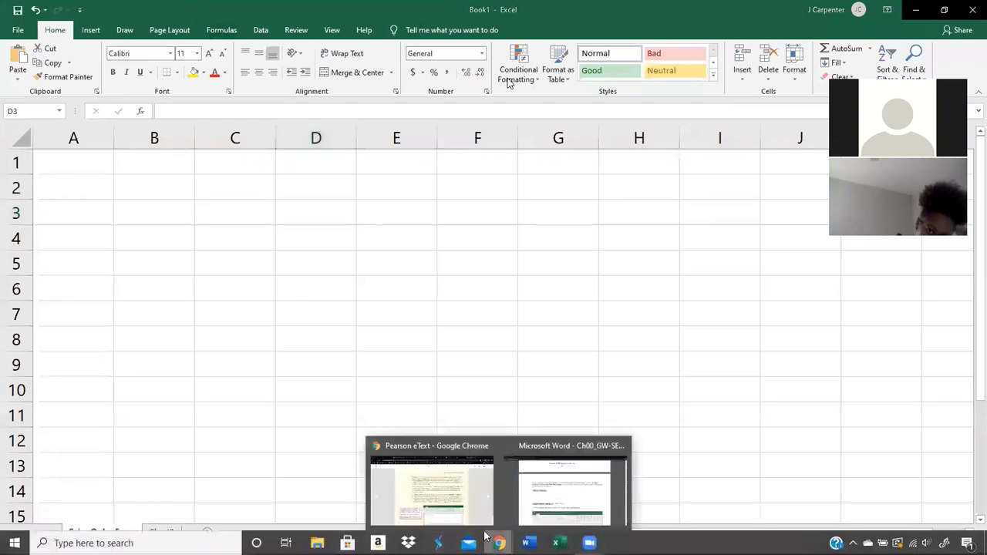
left_click(440, 479)
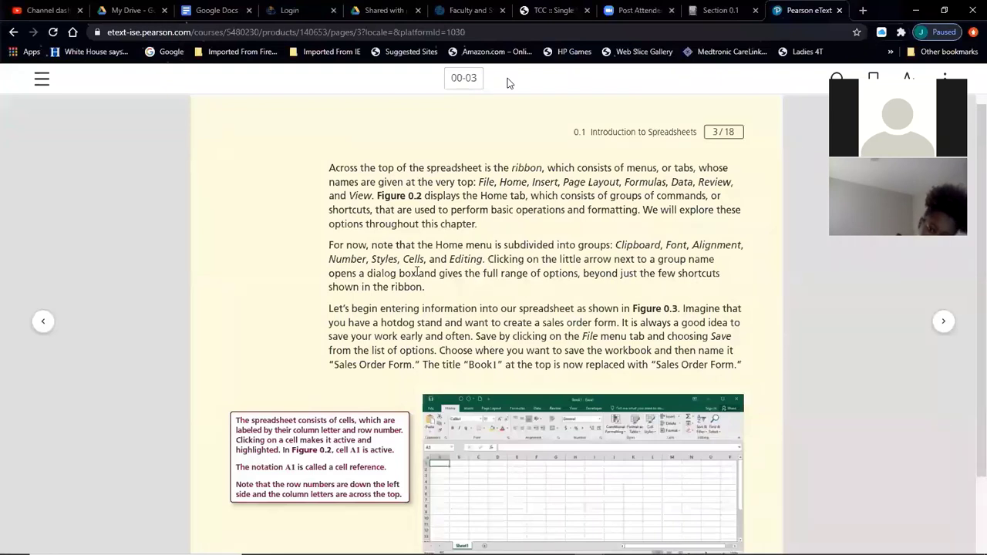
mouse_move(452, 552)
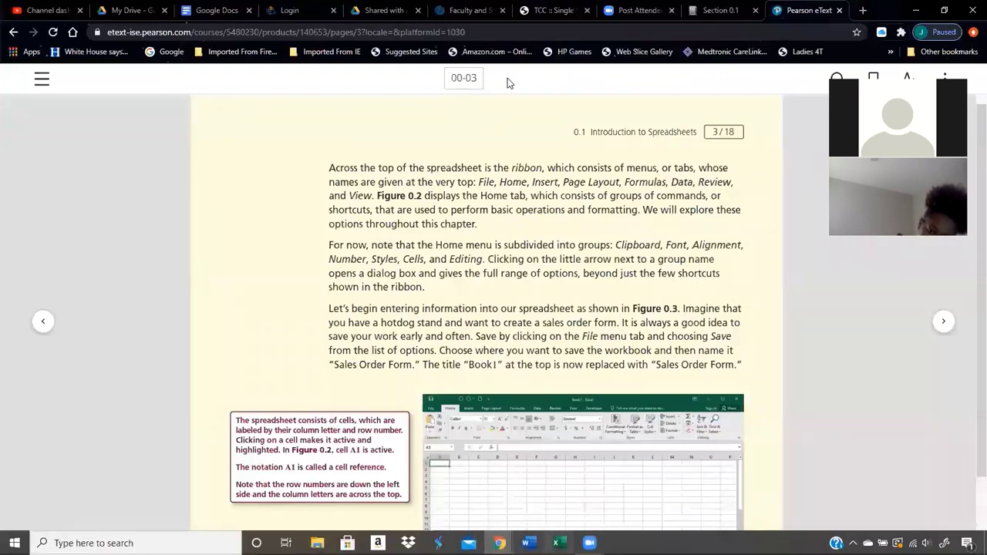
left_click(555, 543)
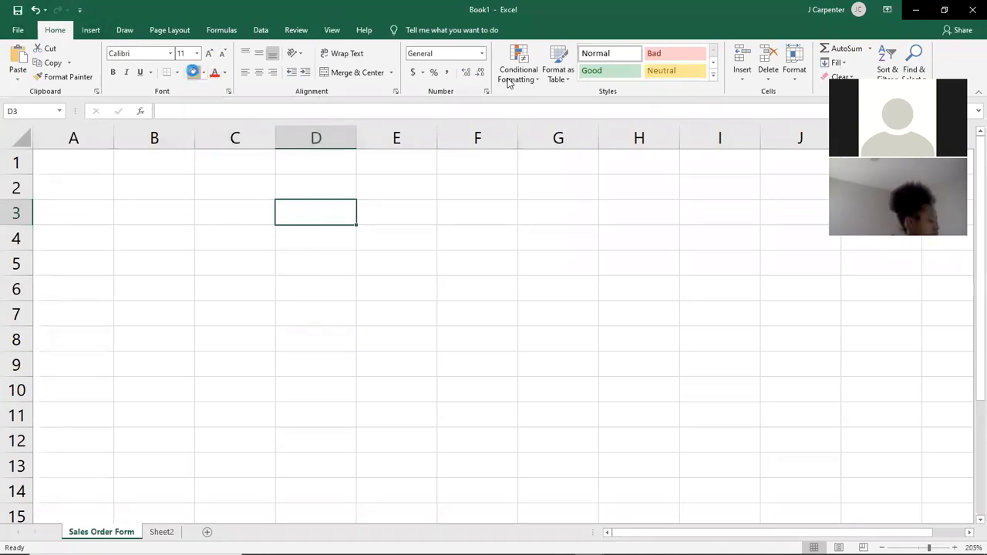
- Try a yellow fill on D3 and F2:H7, then undo it
left_click(193, 71)
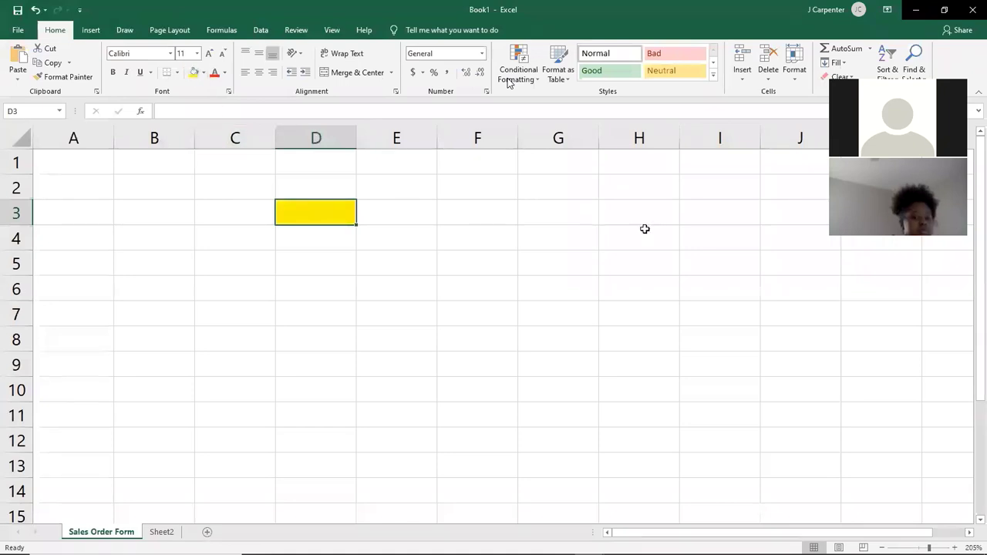
left_click_drag(474, 190, 640, 313)
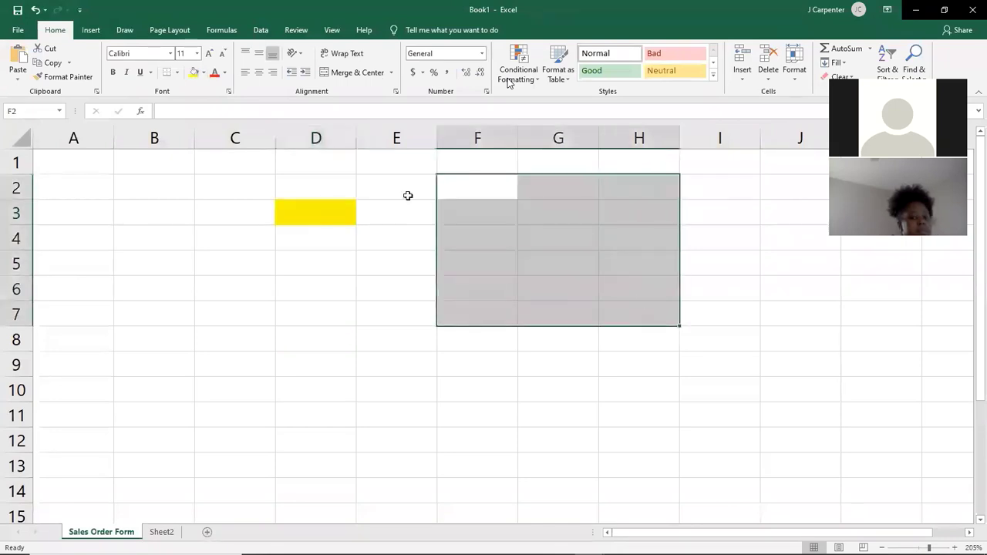
left_click(194, 72)
left_click(627, 392)
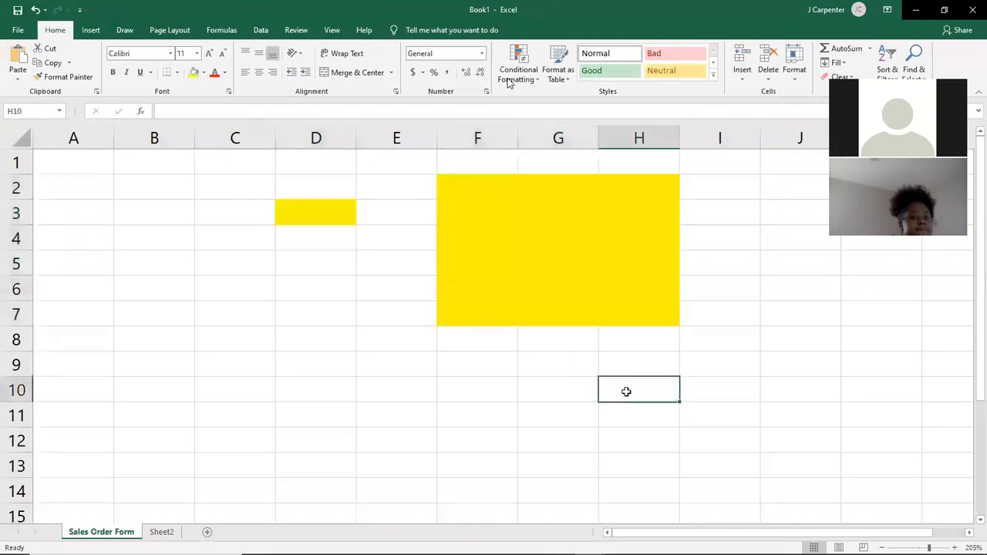
left_click(35, 10)
left_click(35, 10)
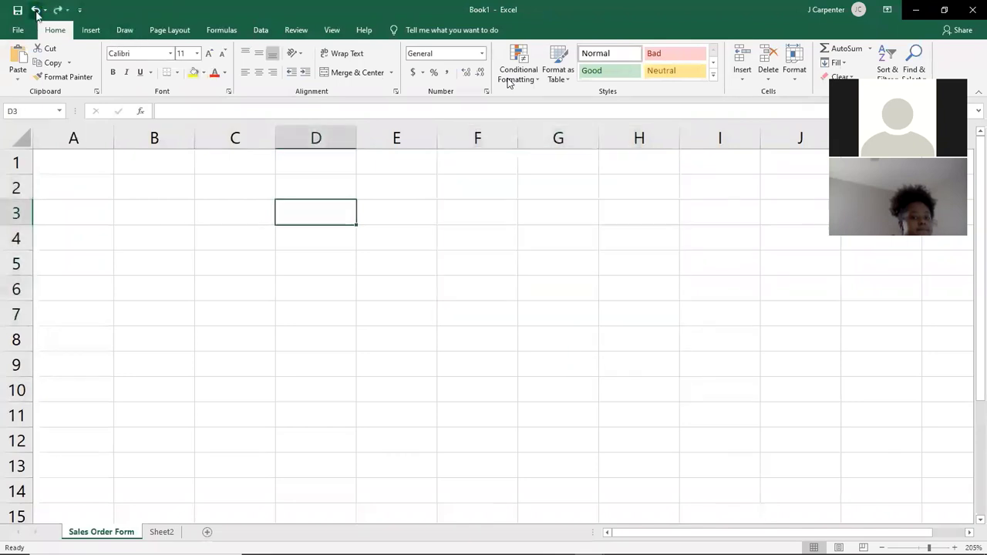
- Fill D3 light blue after trying dark olive green and orange
left_click(204, 73)
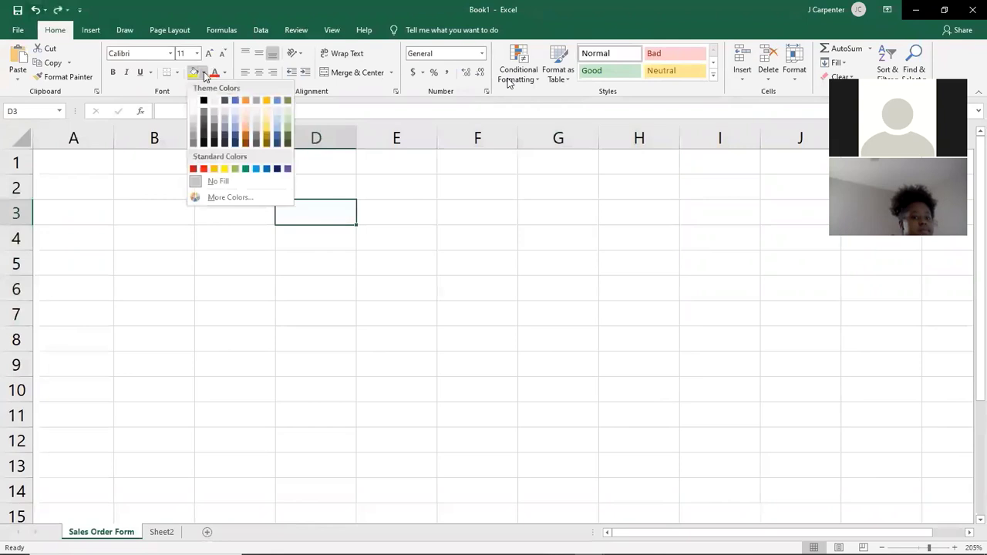
left_click(284, 139)
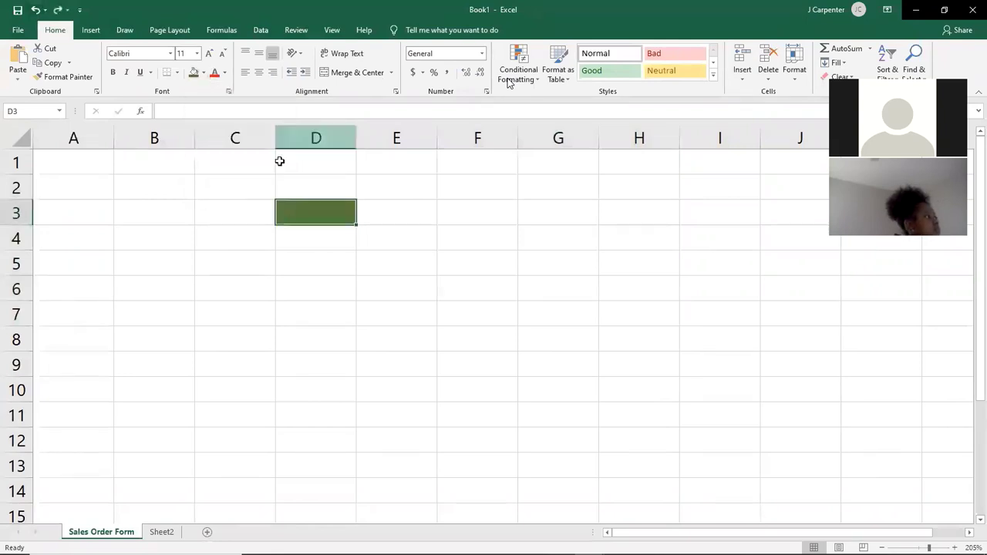
left_click(203, 73)
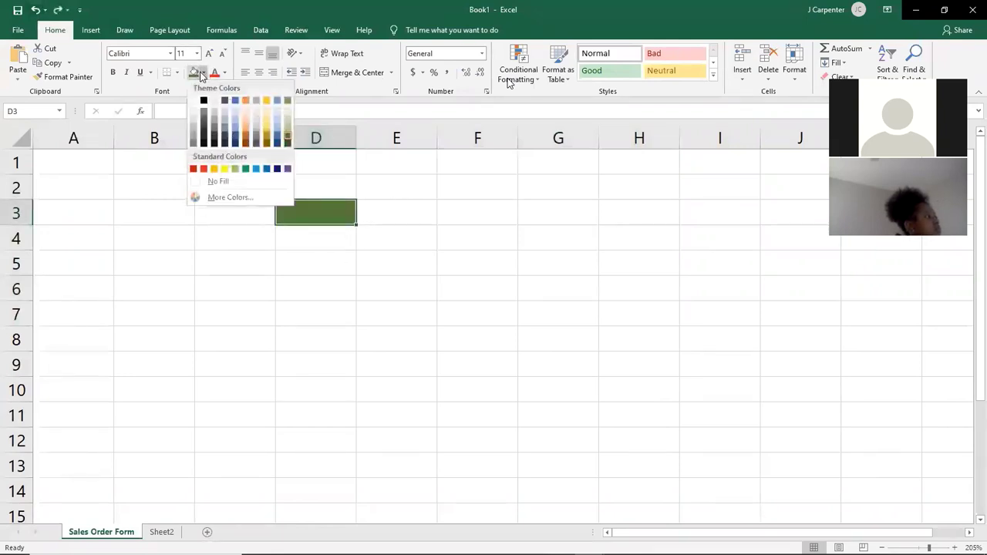
left_click(246, 101)
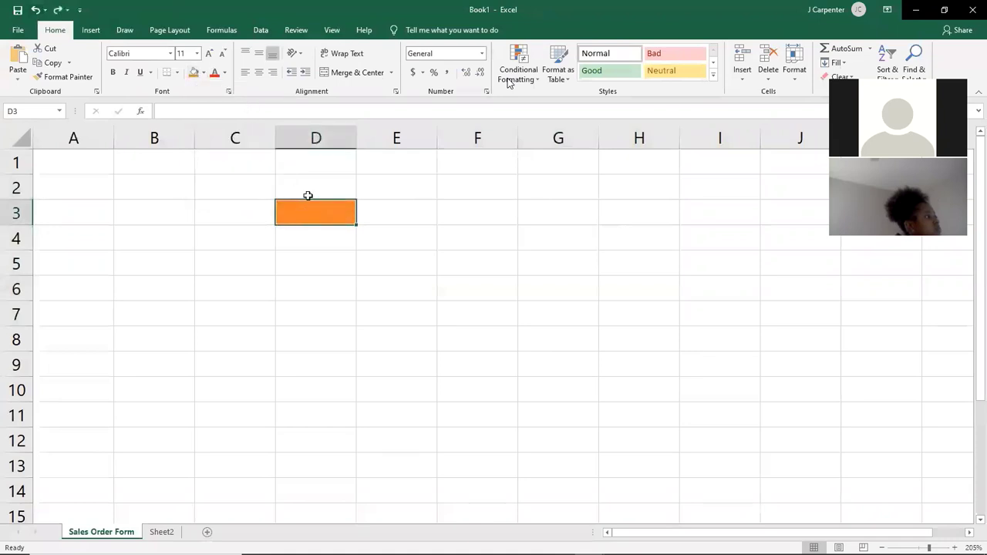
left_click(204, 72)
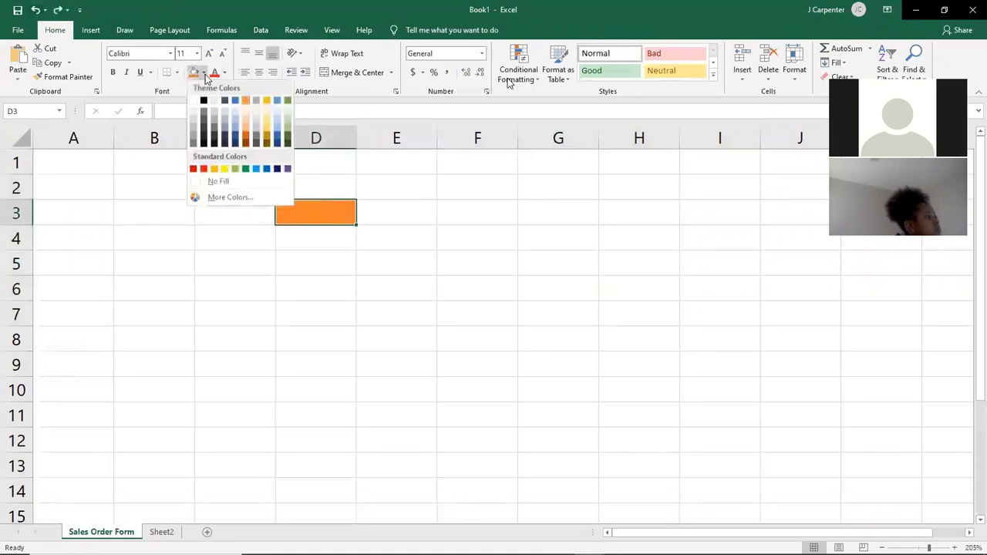
left_click(277, 128)
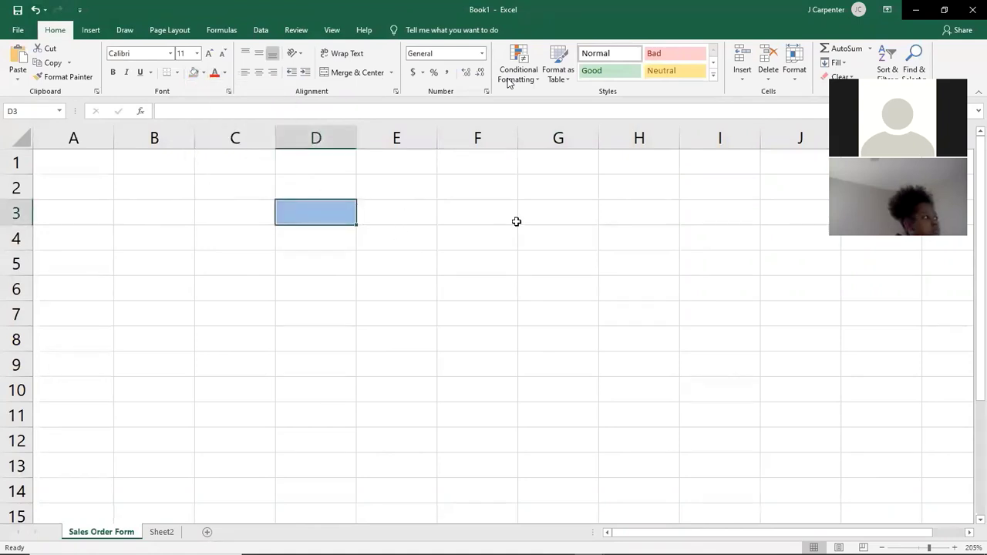
- Give cell G3 a near-black fill
left_click(567, 216)
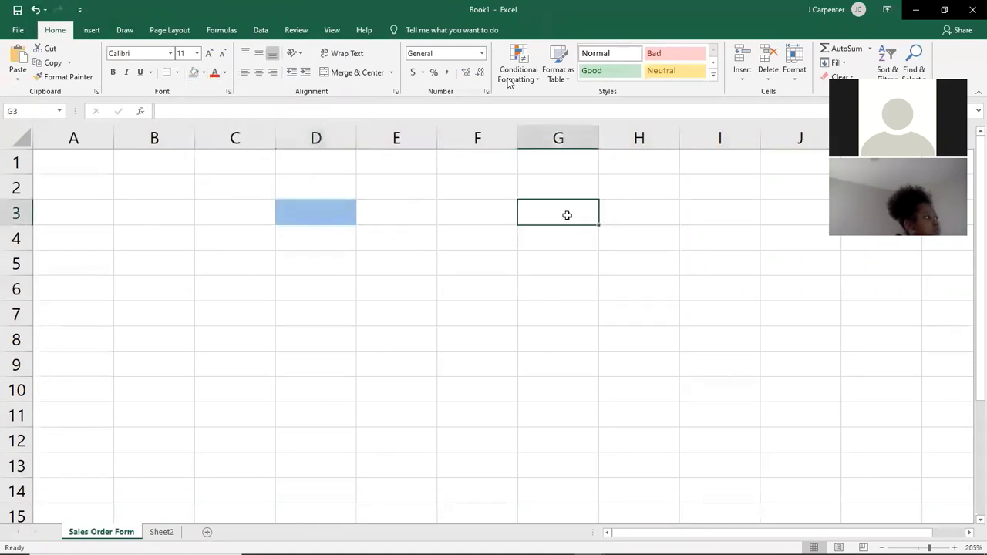
left_click(204, 72)
left_click(214, 142)
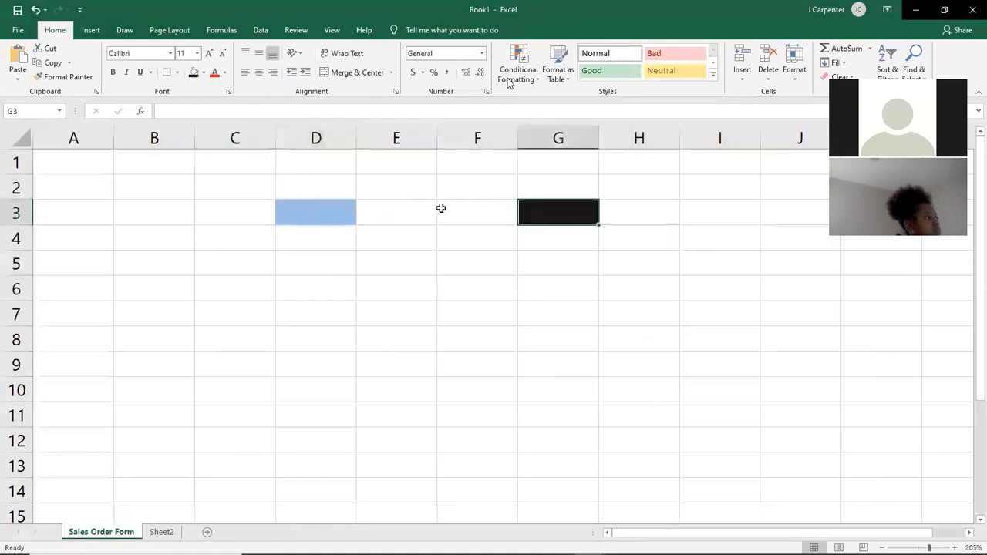
left_click(645, 217)
- Fill the block C8:E11 green
left_click(335, 323)
left_click_drag(224, 339, 421, 417)
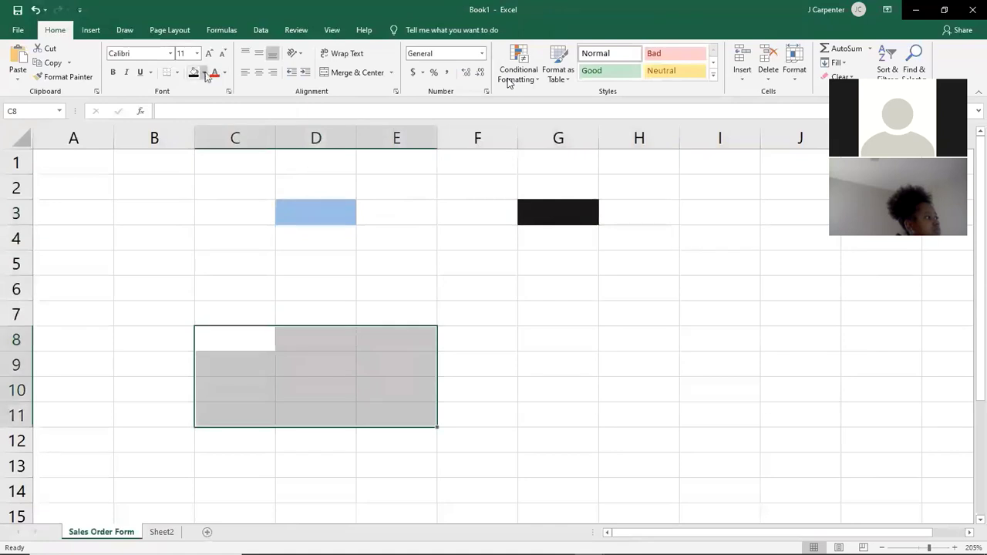
left_click(203, 73)
left_click(234, 168)
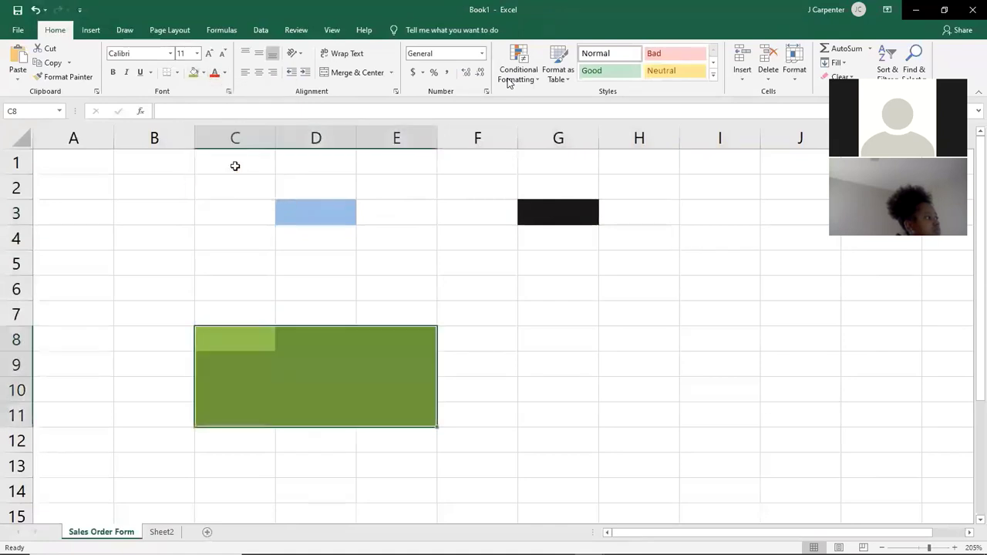
left_click(380, 243)
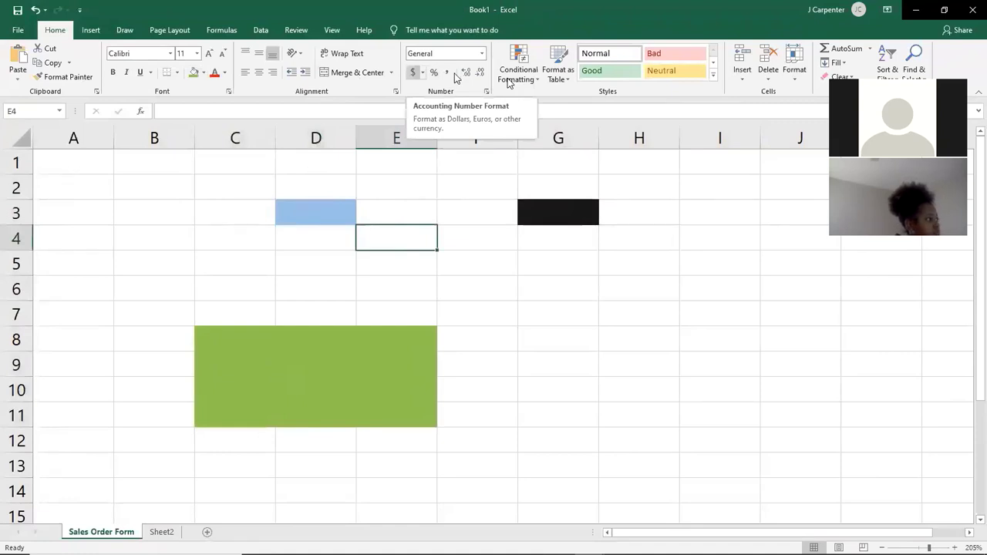
- Enter 5 in cell F6 and reselect it
left_click(492, 288)
type("5")
key("Return")
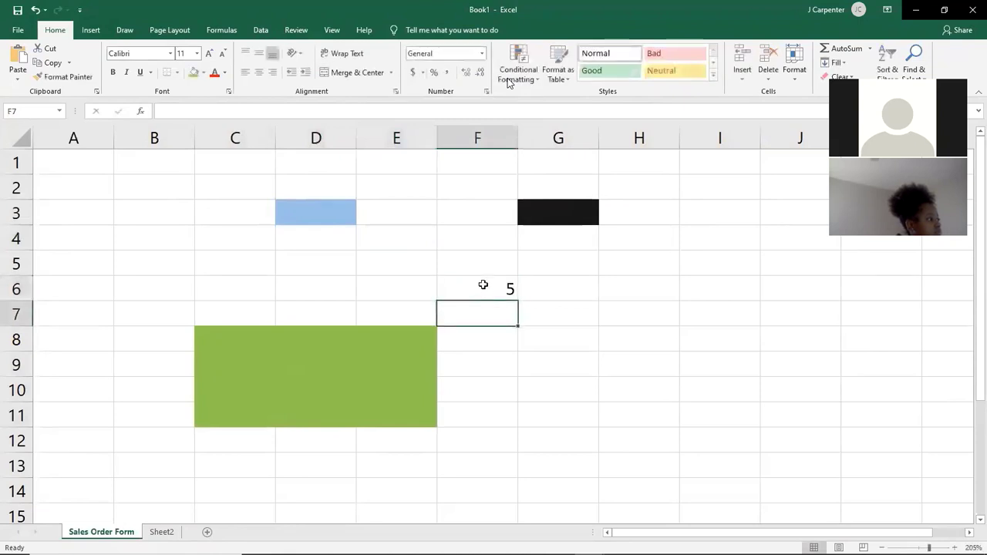
left_click(483, 285)
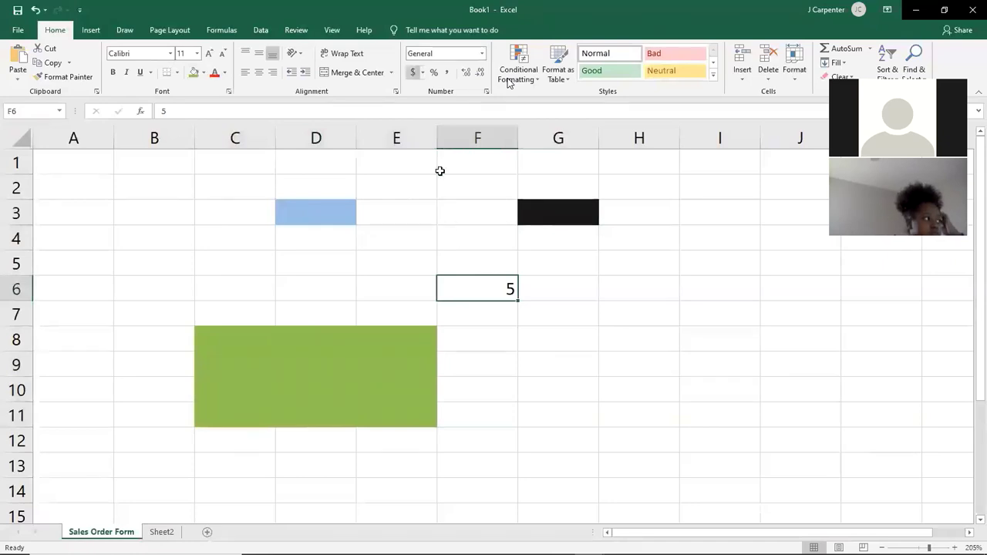
- Try Accounting format on F6 in dollars, pounds, euros and yuan
left_click(413, 74)
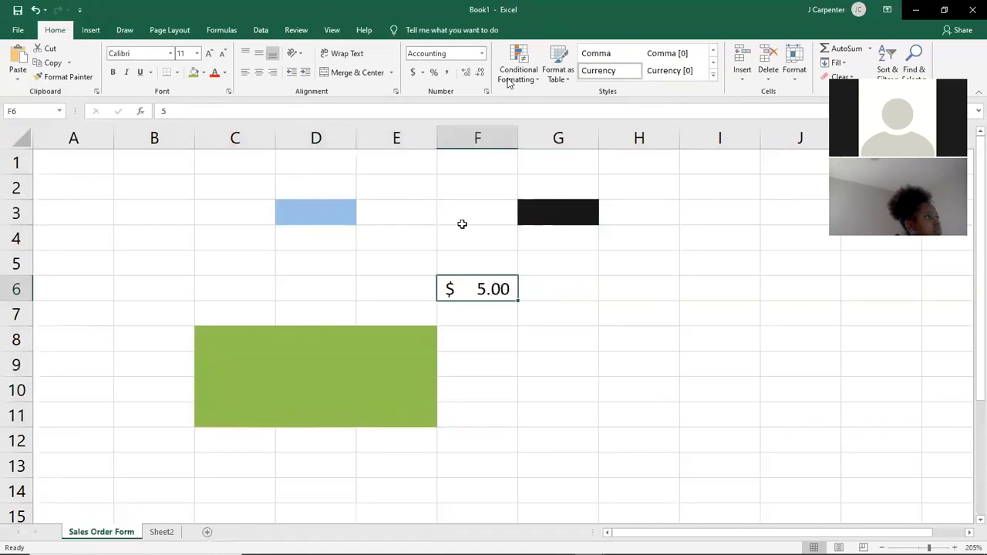
left_click(424, 74)
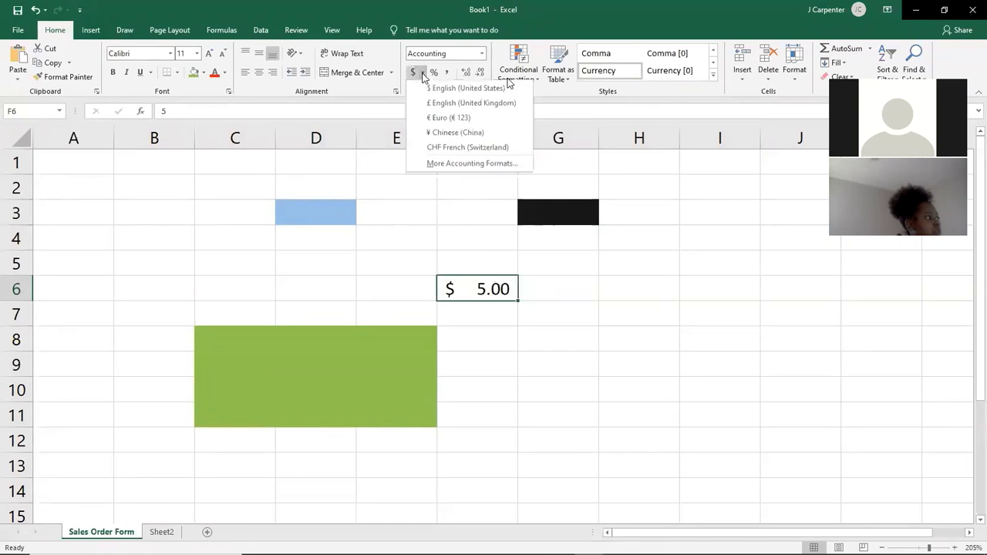
left_click(452, 109)
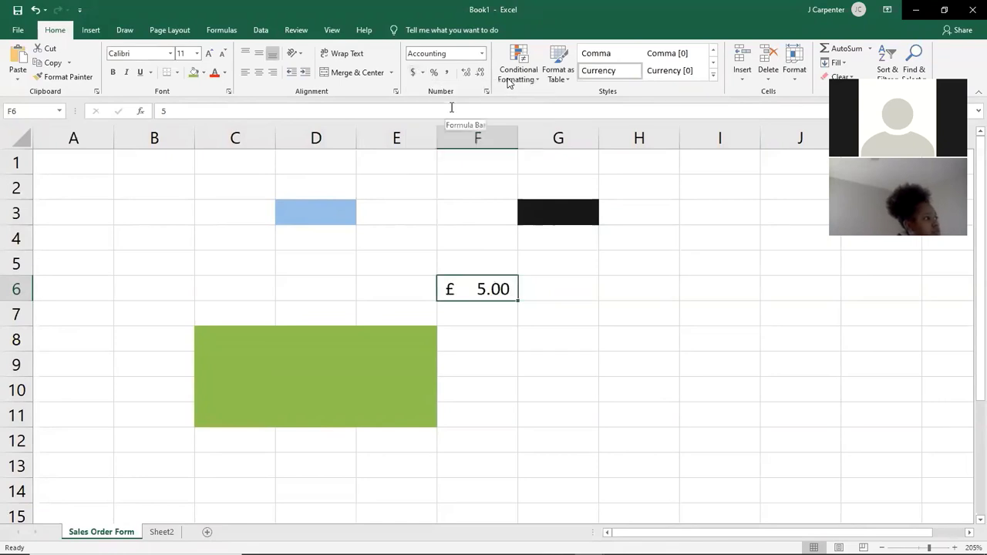
left_click(423, 73)
left_click(439, 117)
left_click(413, 73)
left_click(423, 72)
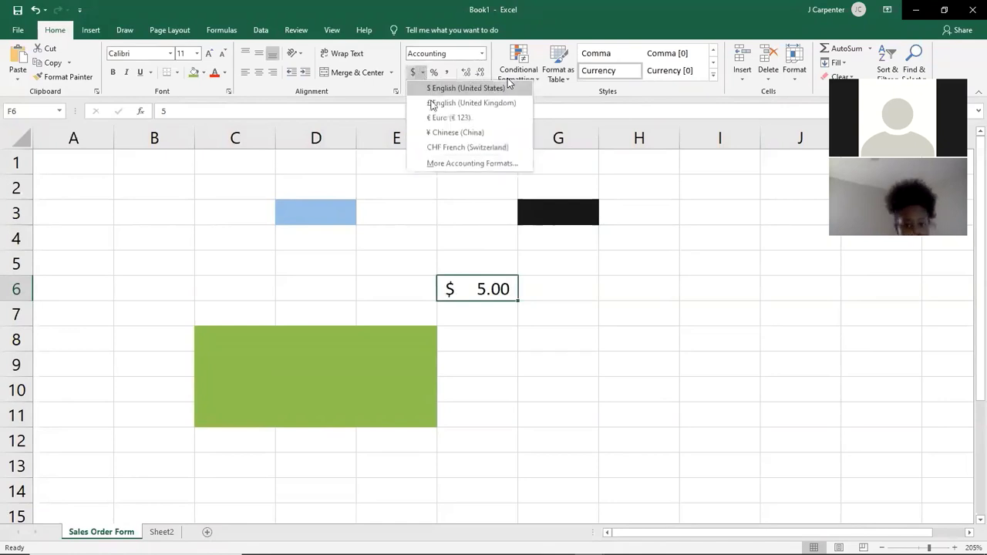
left_click(442, 135)
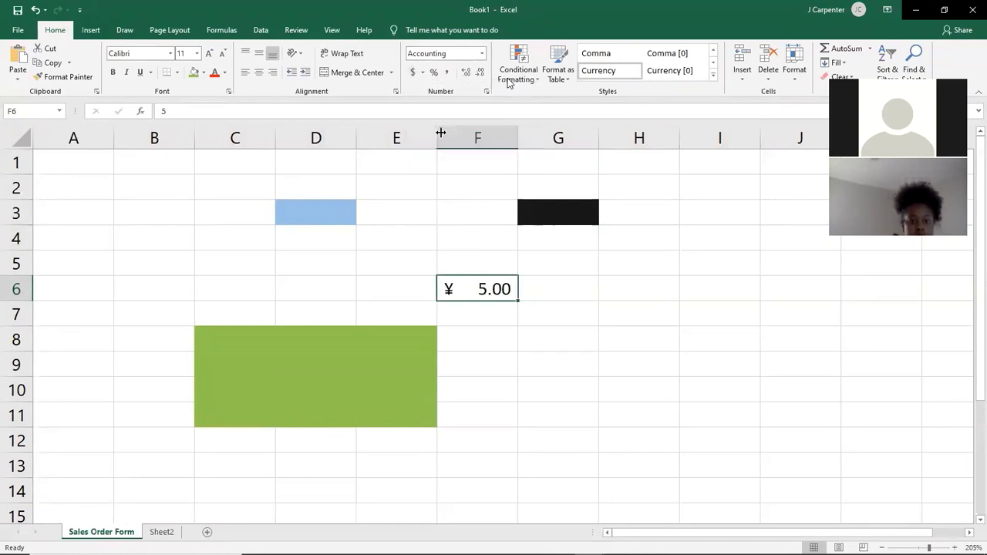
- Remove the currency symbol from F6 and show it as 500%
left_click(423, 72)
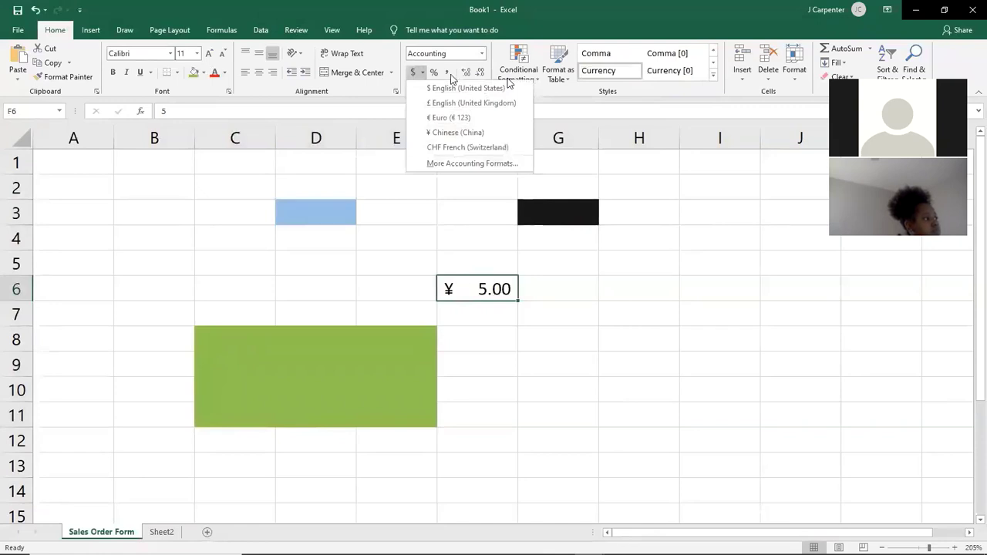
left_click(449, 74)
left_click(434, 73)
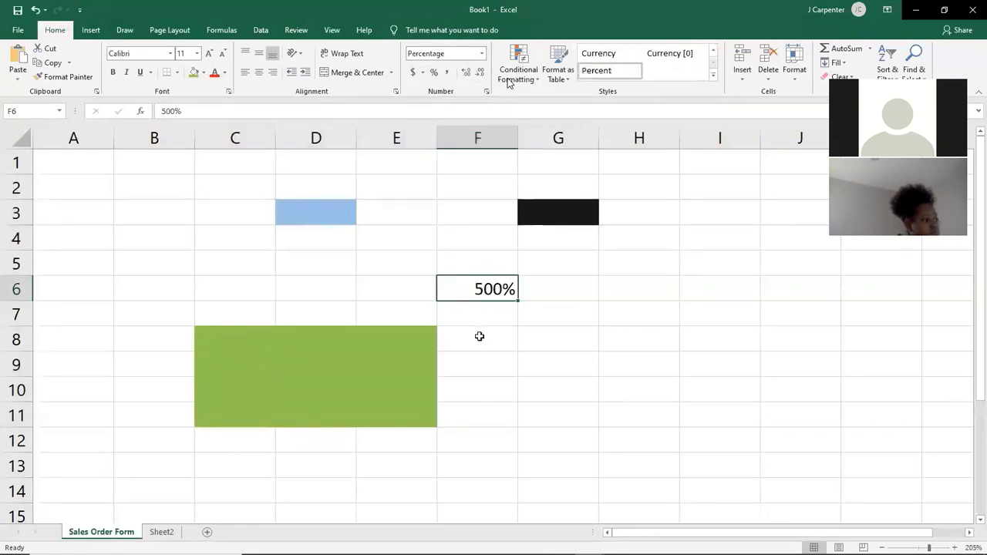
- Enter 0.05 in F5 and format it as a 5% percentage
left_click(494, 267)
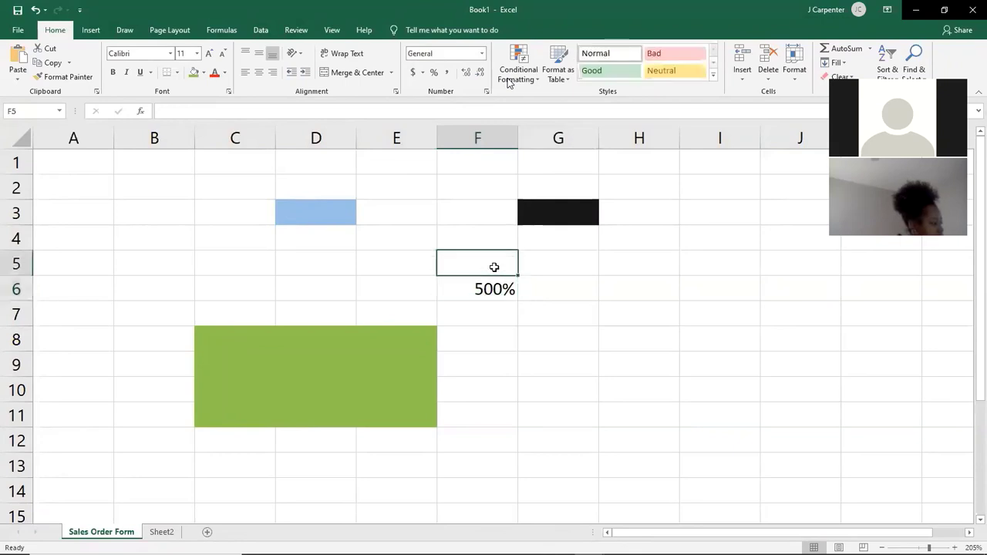
type(".05")
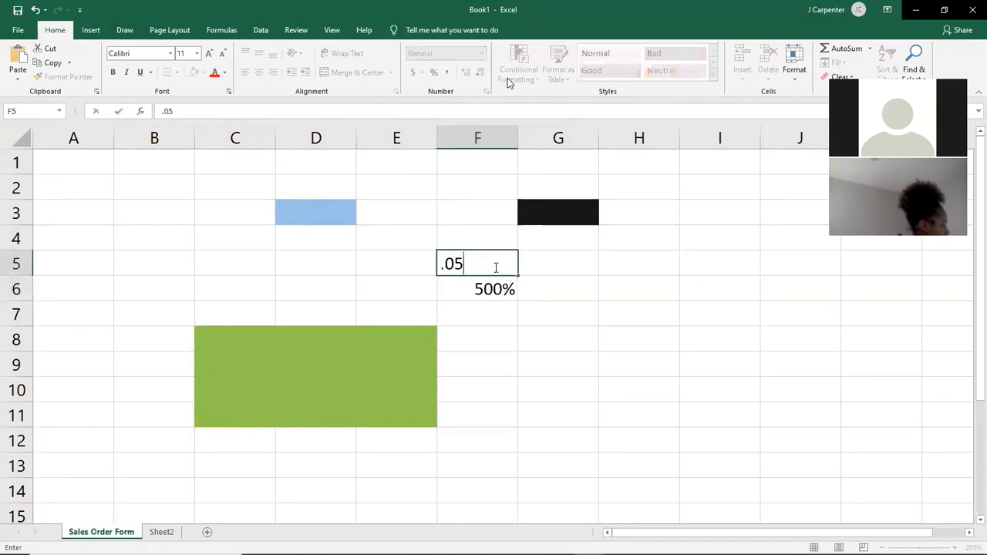
key("Return")
left_click(456, 257)
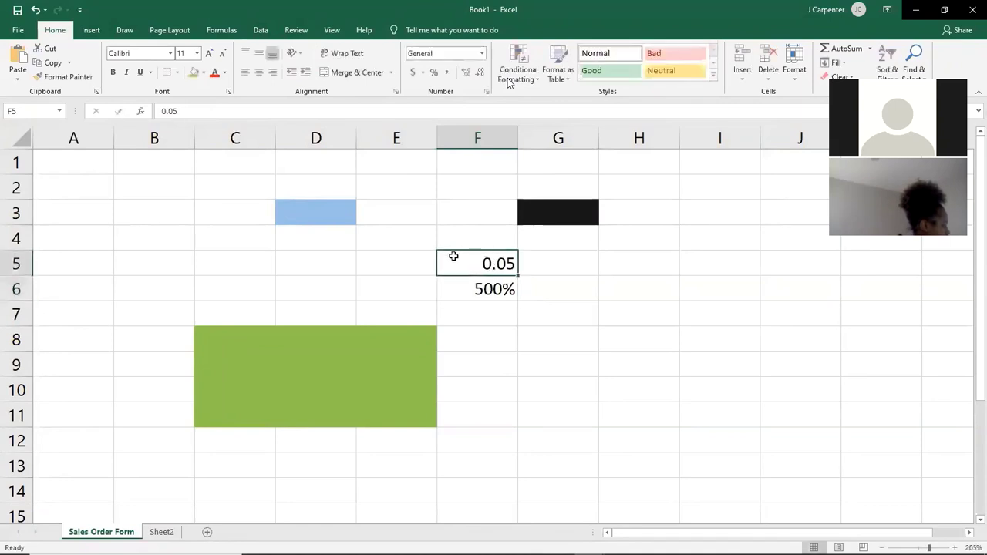
left_click(433, 72)
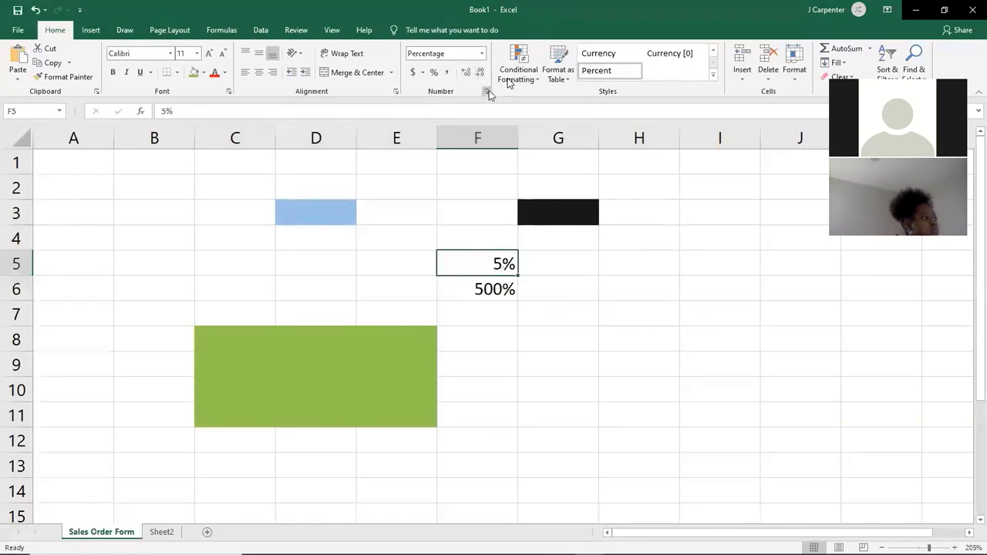
- Increase F5 to four decimal places, then decrease back to none
left_click(466, 74)
left_click(466, 74)
left_click(466, 74)
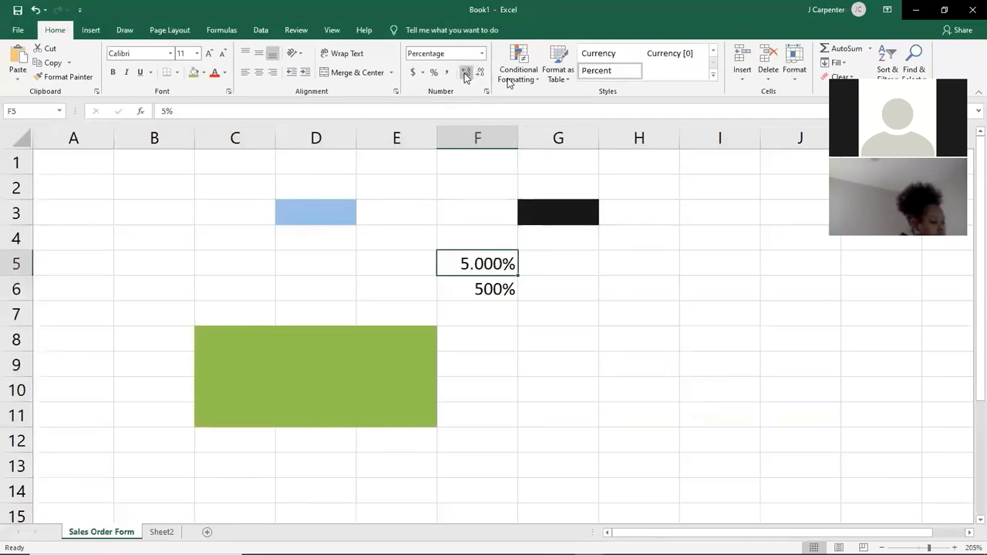
left_click(466, 74)
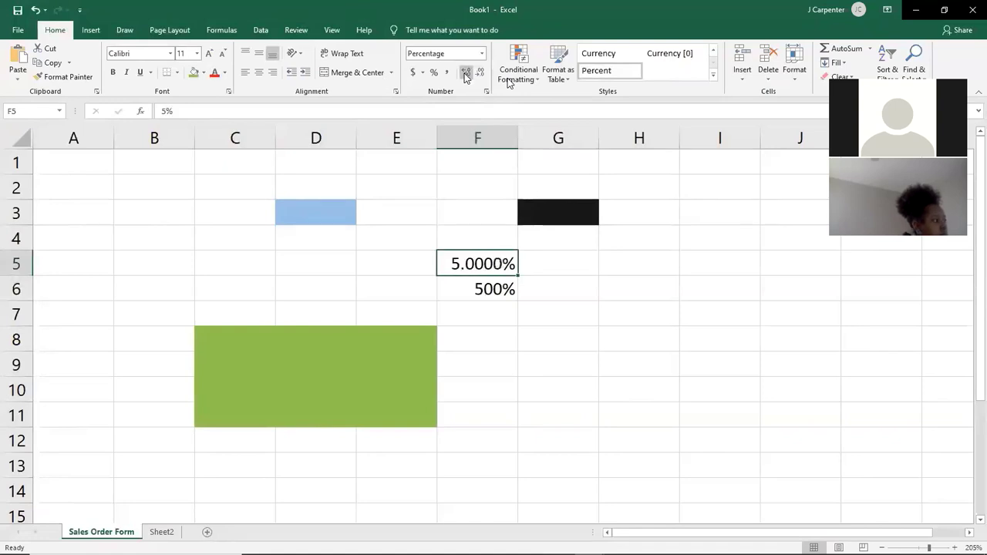
left_click(478, 74)
left_click(478, 74)
left_click(478, 74)
left_click(479, 74)
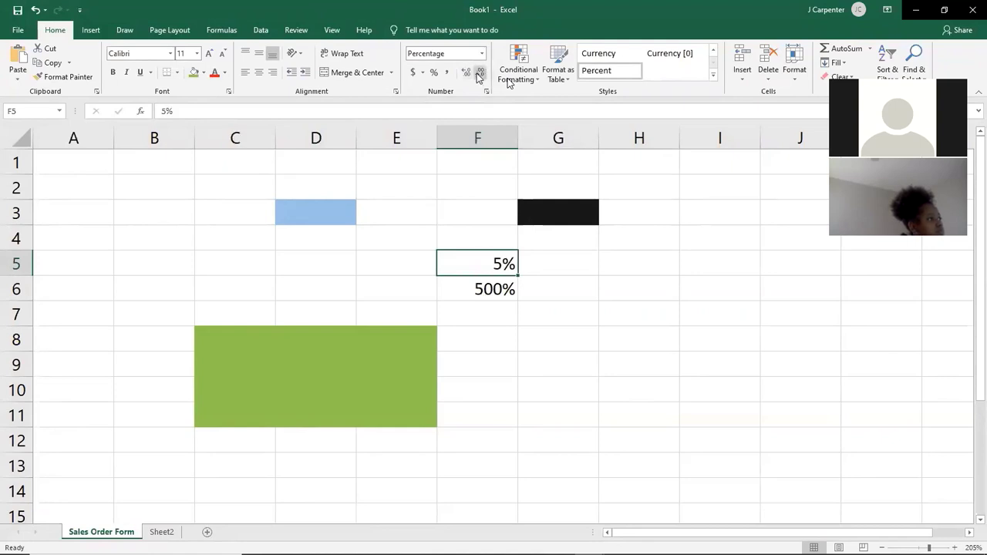
- Select F4 and view the Number Format list without changing it
left_click(474, 241)
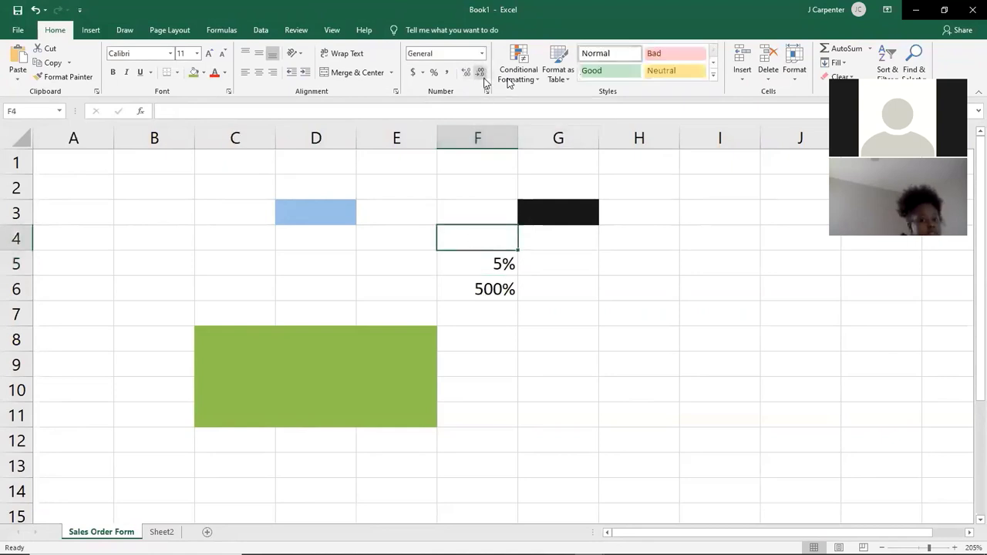
left_click(482, 54)
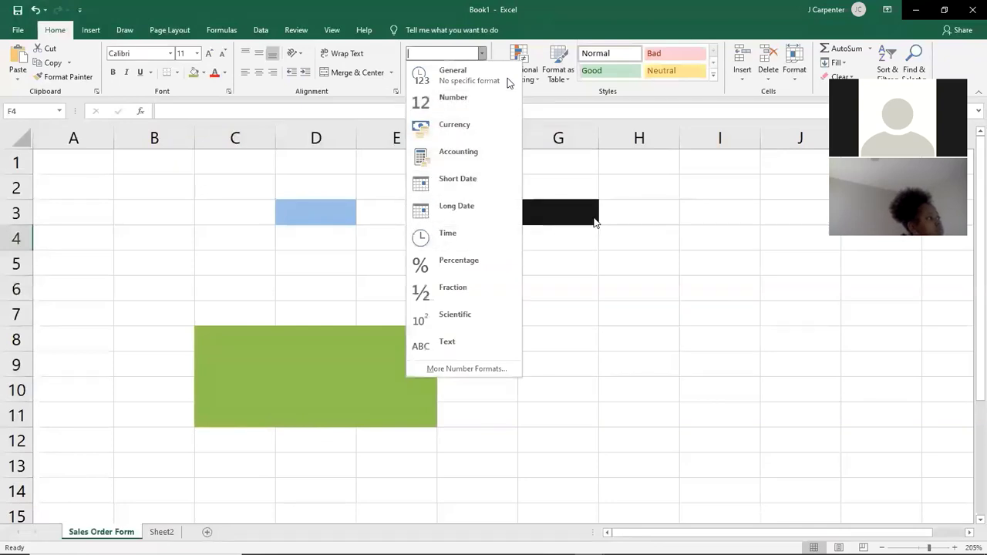
left_click(664, 230)
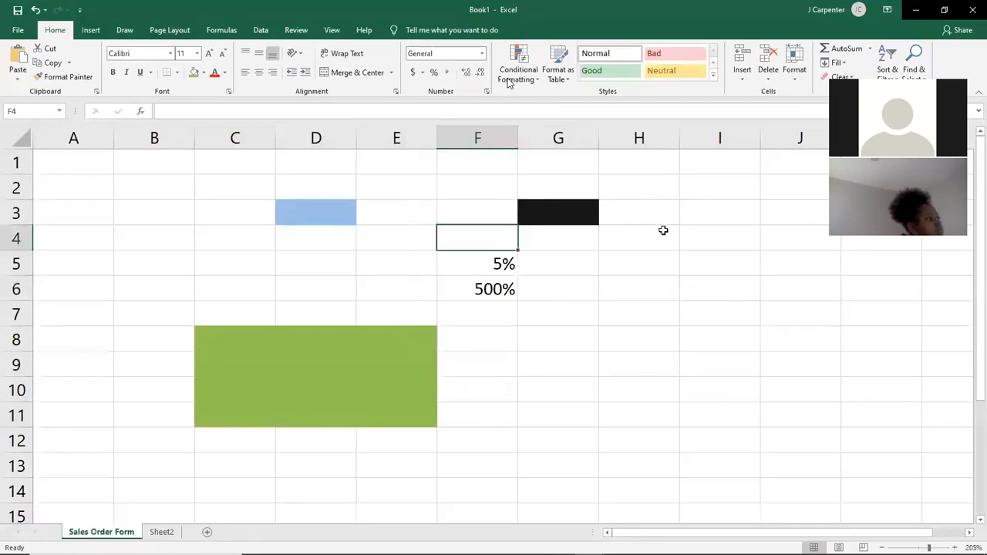
- Undo seven times, removing the fills and percentage values from the sheet
left_click(37, 10)
left_click(37, 10)
left_click(37, 10)
left_click(37, 10)
left_click(37, 10)
left_click(37, 10)
left_click(37, 10)
left_click(37, 10)
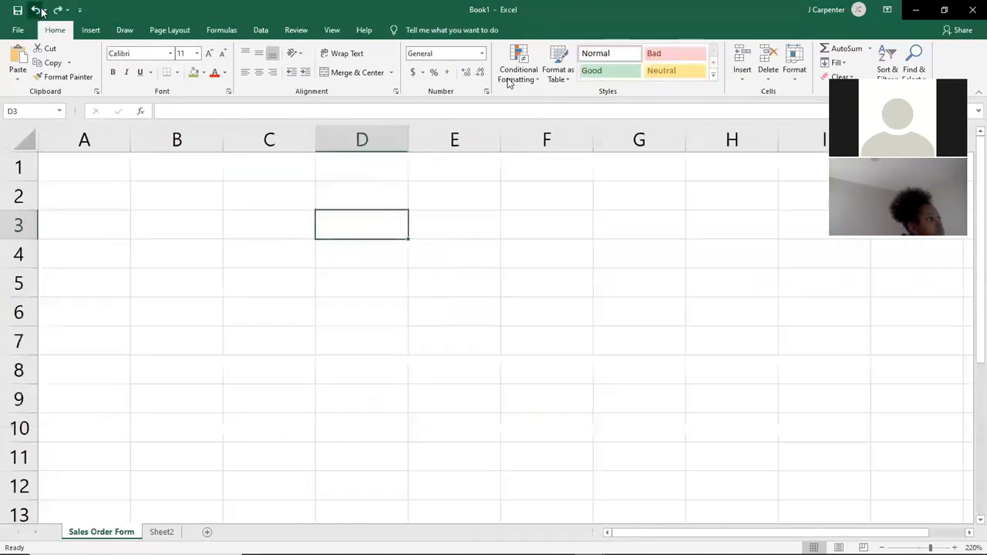
mouse_move(776, 284)
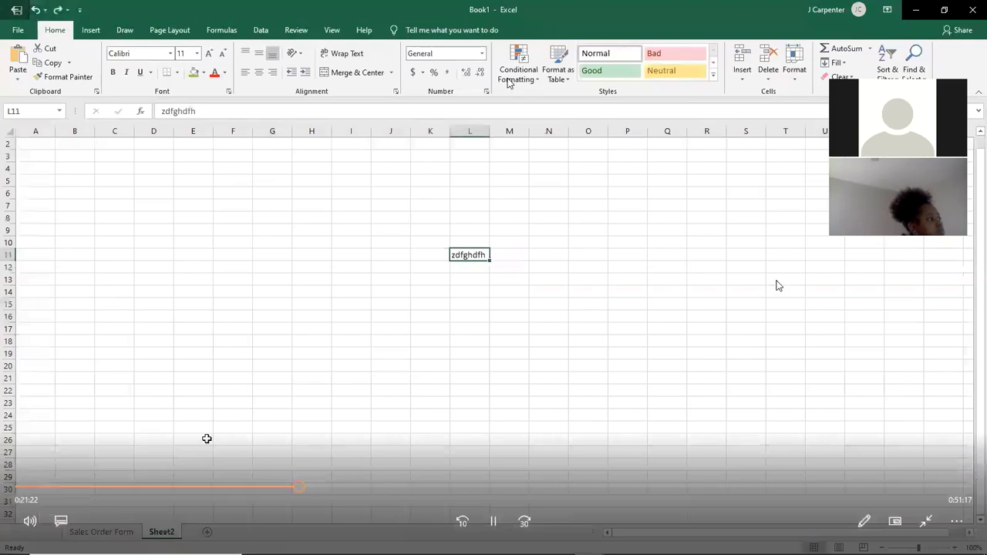
- Switch from the blank Document1 to Document2, showing the MTH 154 8/27/20 notes on cell labels
key("alt+Tab")
key("alt+Tab")
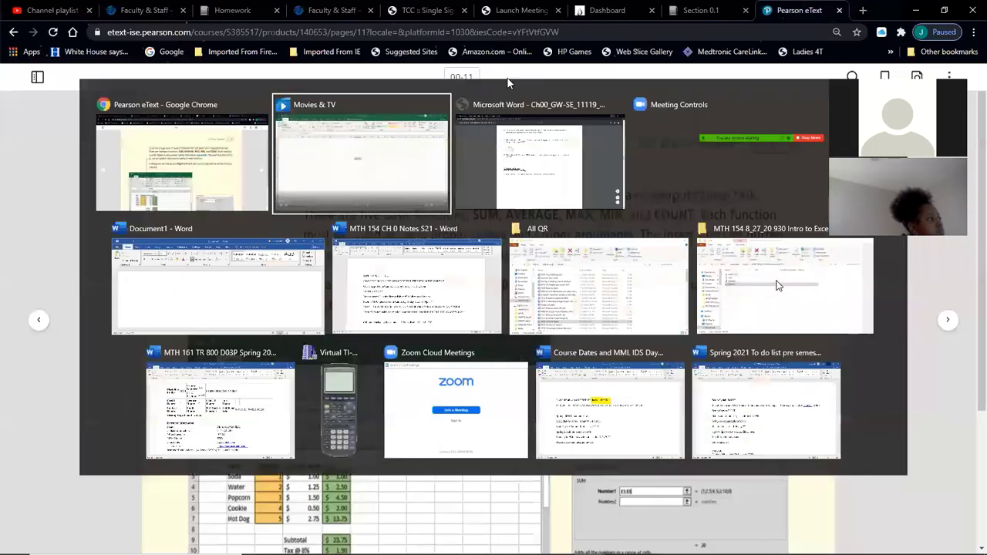
key("alt+Tab")
key("alt+Tab")
key("alt+Tab")
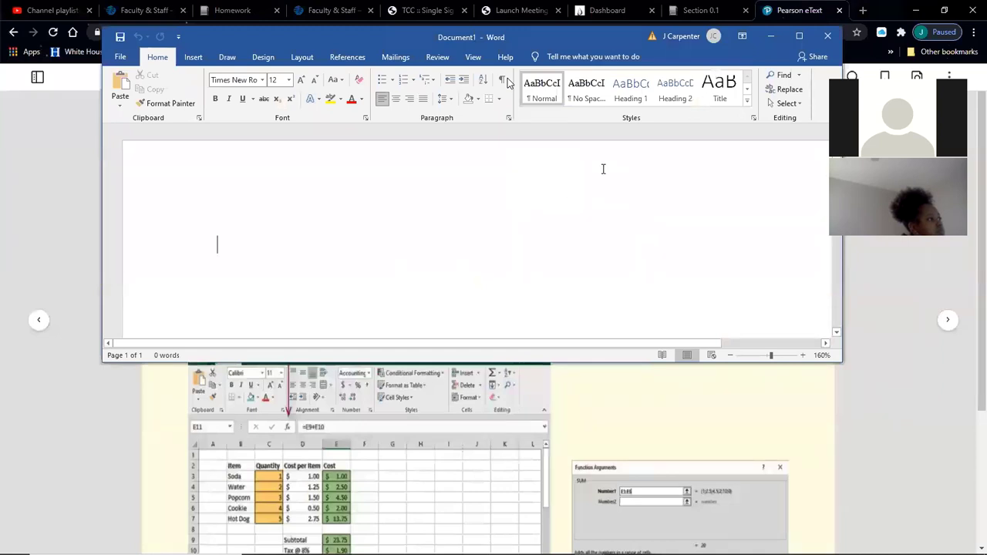
key("alt+Tab")
key("alt+Tab")
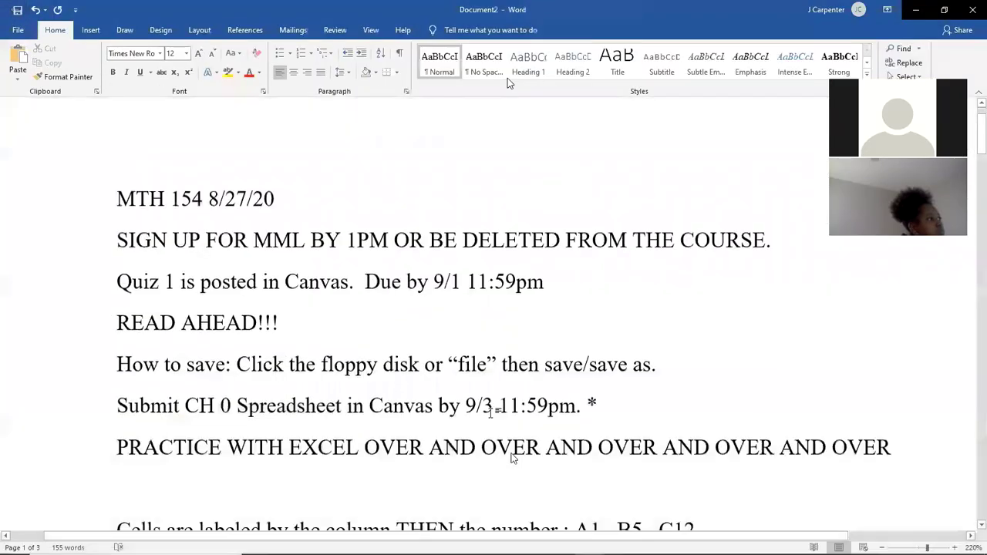
key("alt+Tab")
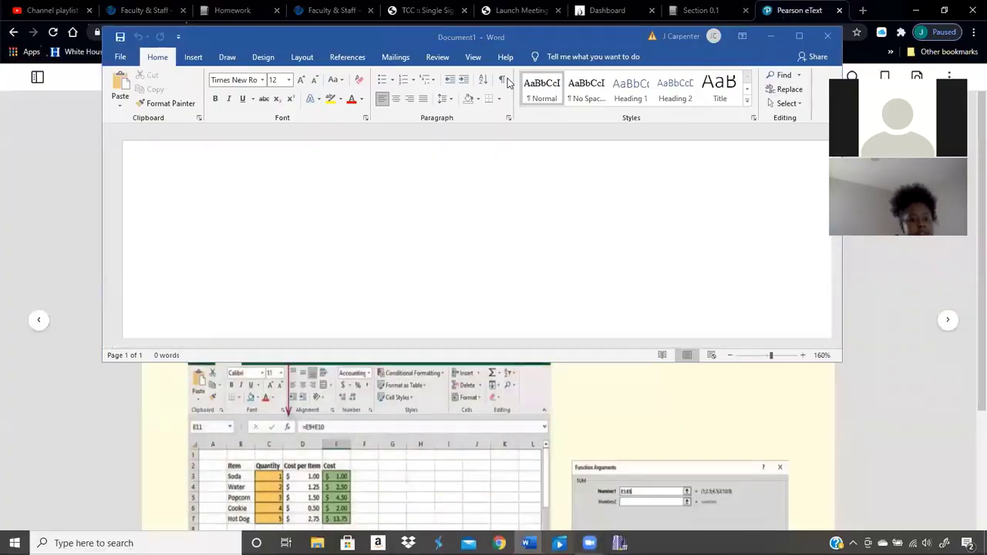
key("alt+Tab")
key("alt+Tab")
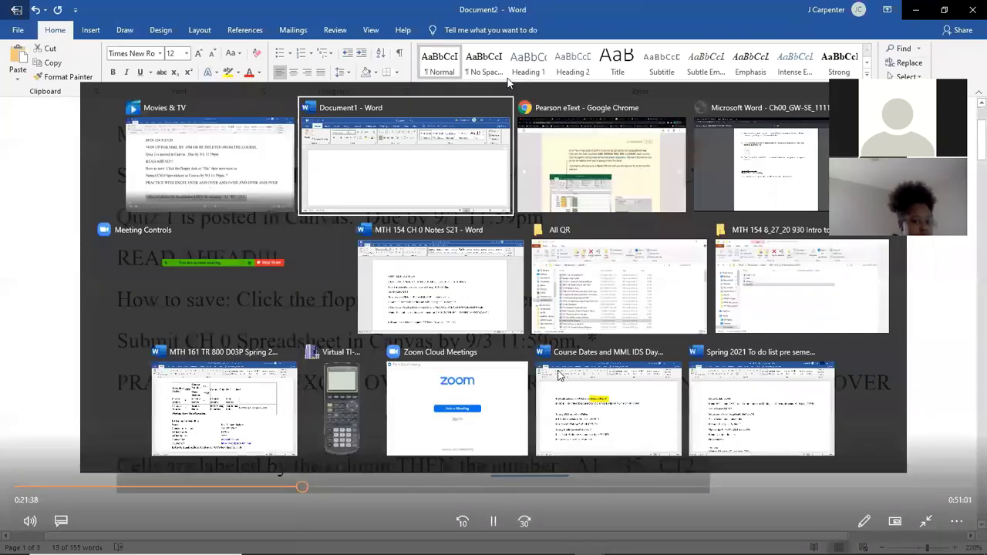
key("alt+Tab")
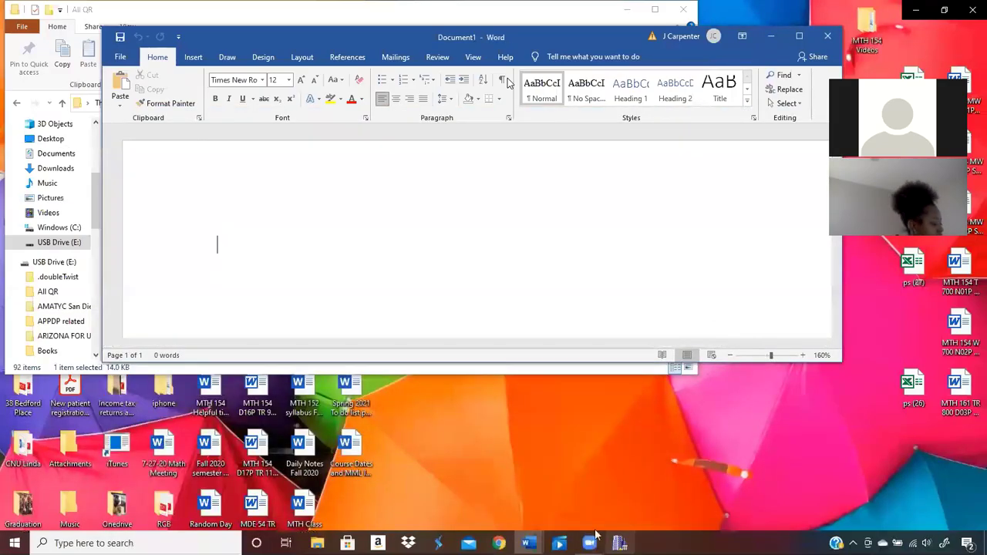
key("alt+Tab")
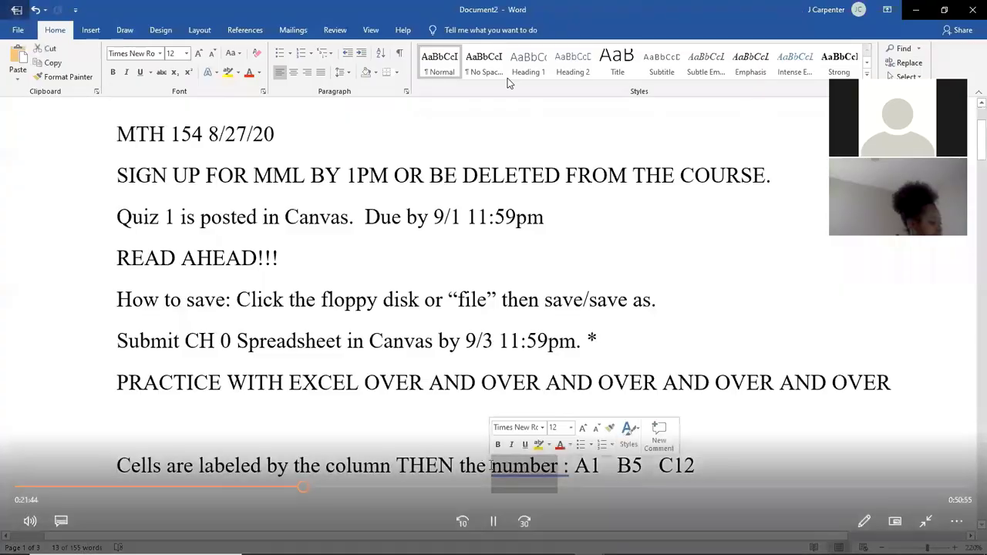
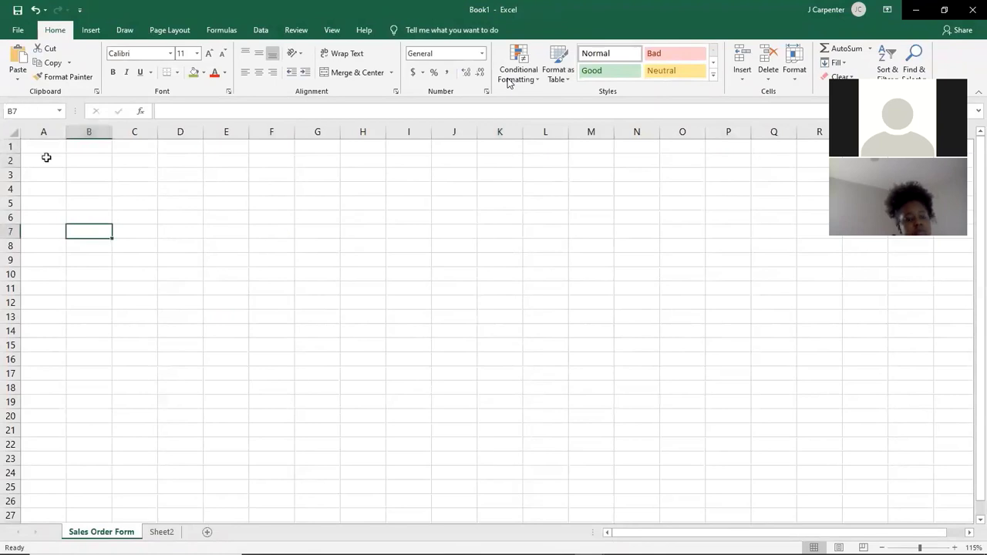
- Bring Pearson eText forward, turn to page 00-04, and restore Chrome to a smaller window
mouse_move(500, 543)
left_click(462, 491)
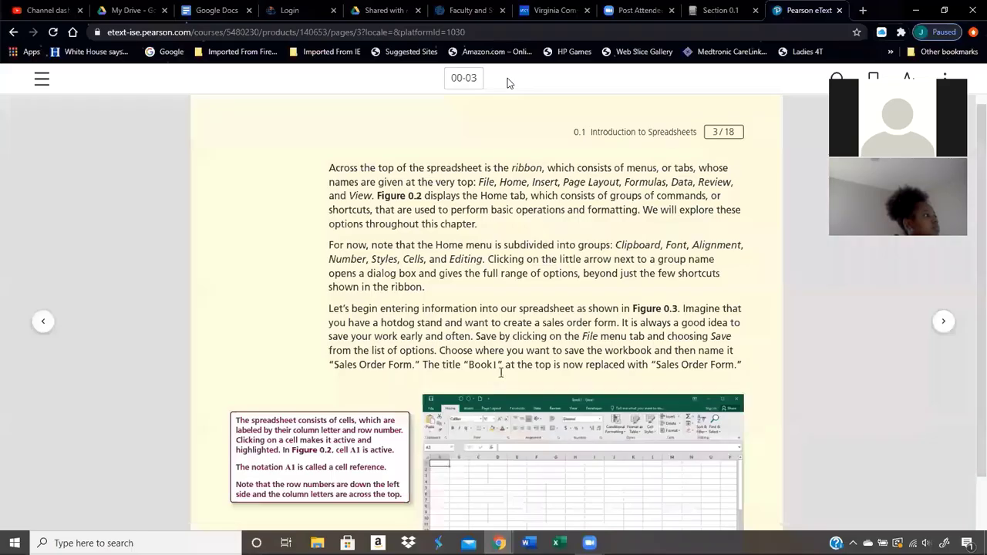
scroll(561, 312, "down", 1)
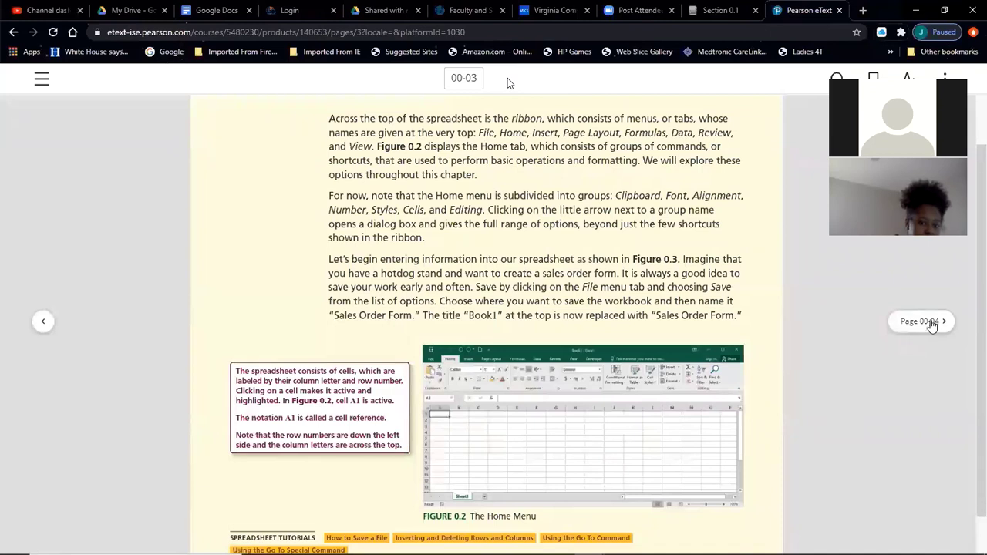
left_click(932, 323)
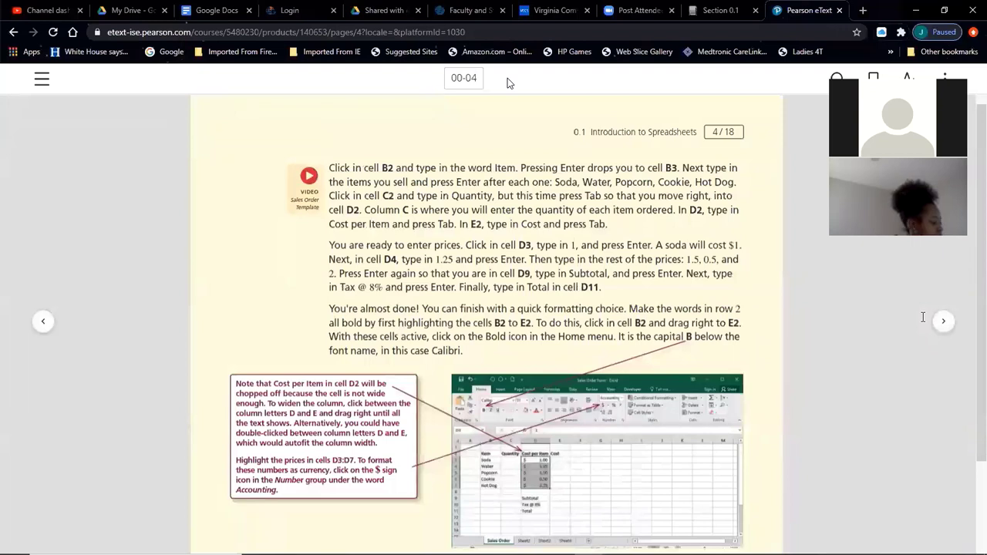
scroll(508, 78, "up", 1)
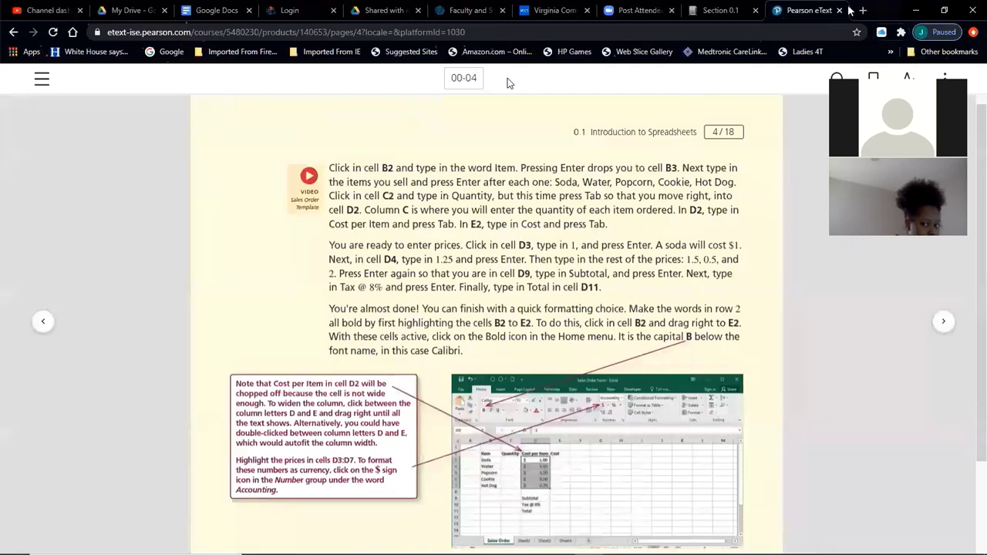
double_click(893, 11)
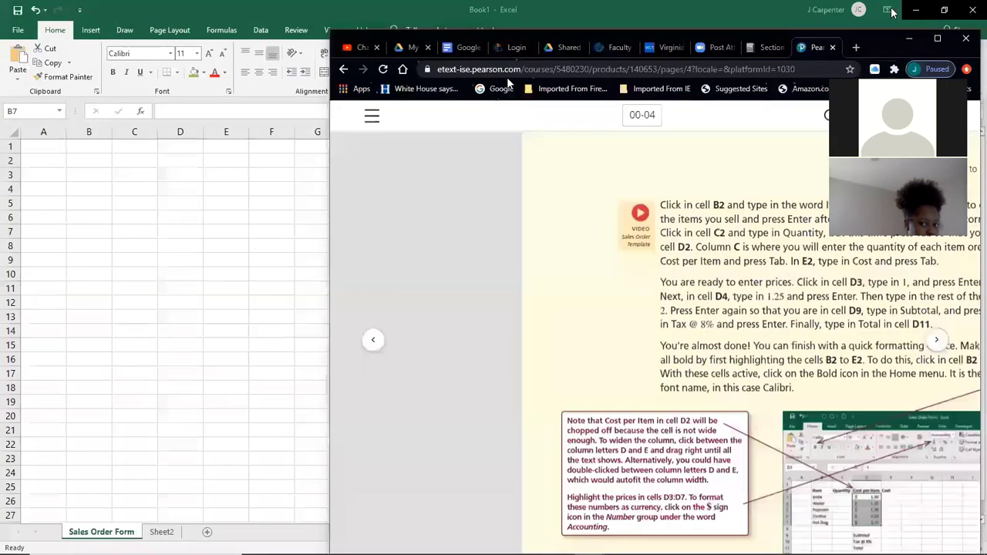
- Snap Chrome to the left half with Excel beside it, and return to page 00-04
key("super+Left")
left_click(574, 216)
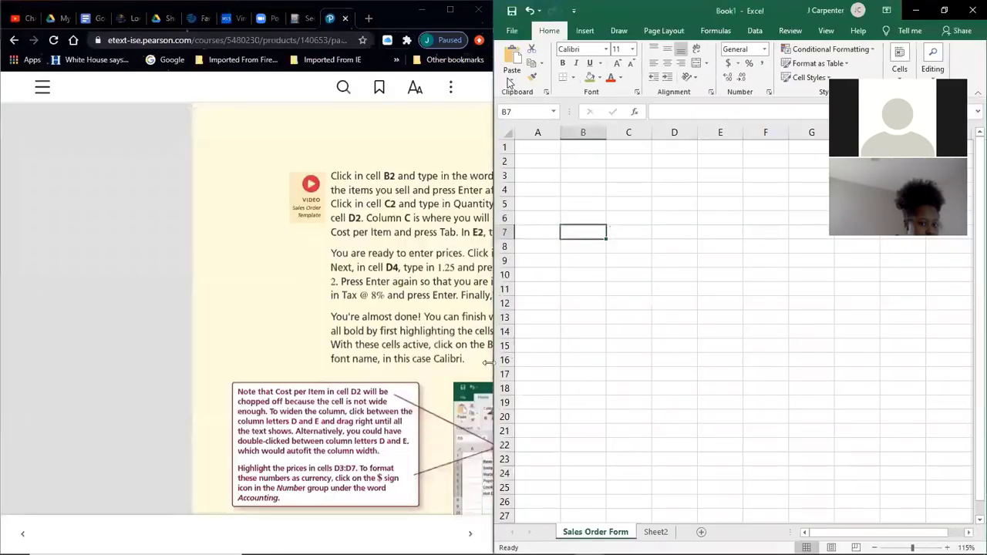
scroll(321, 448, "down", 1)
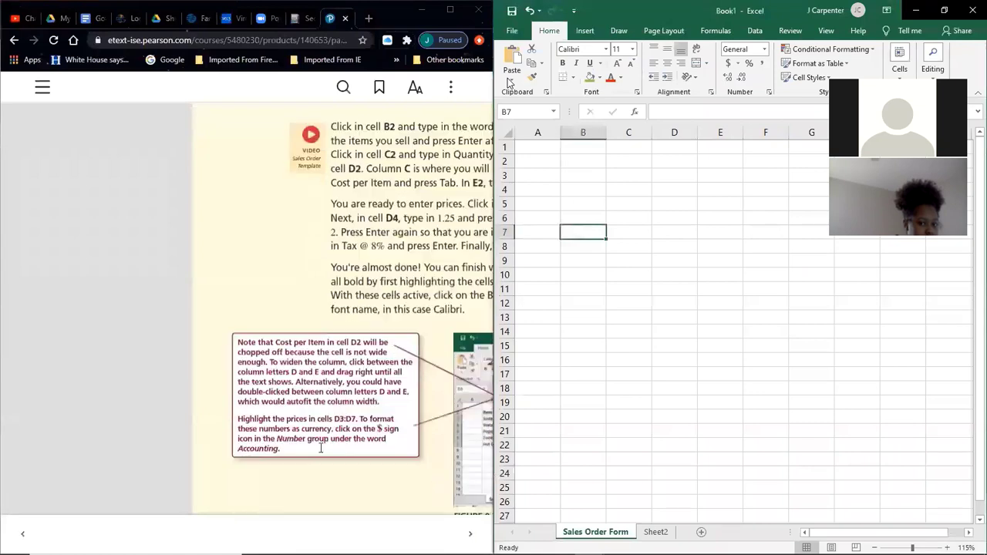
left_click(365, 281)
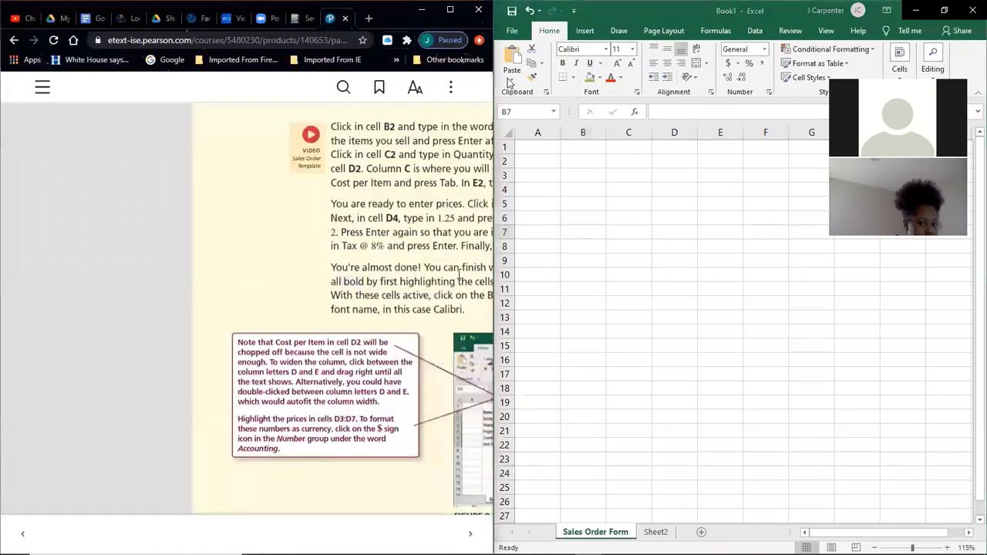
left_click(23, 533)
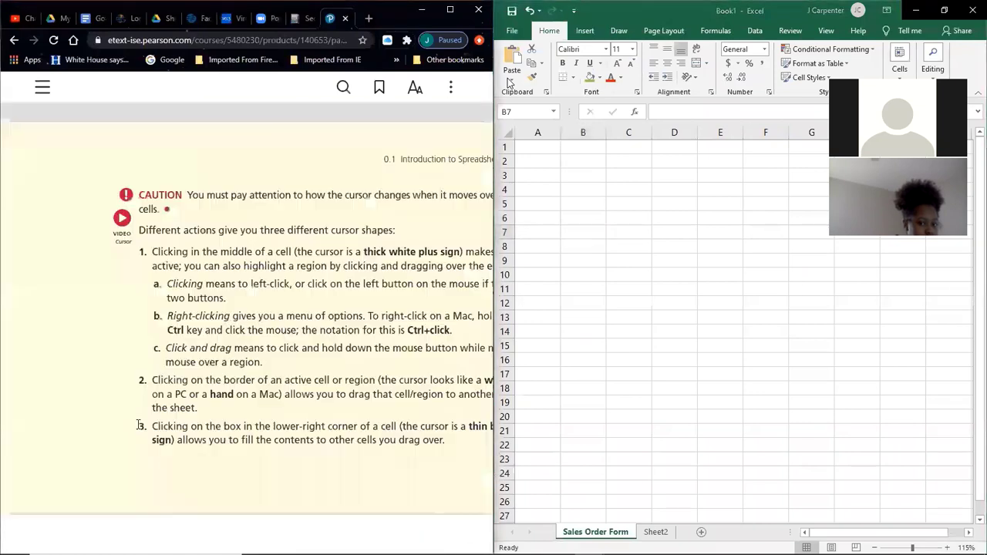
scroll(293, 393, "down", 5)
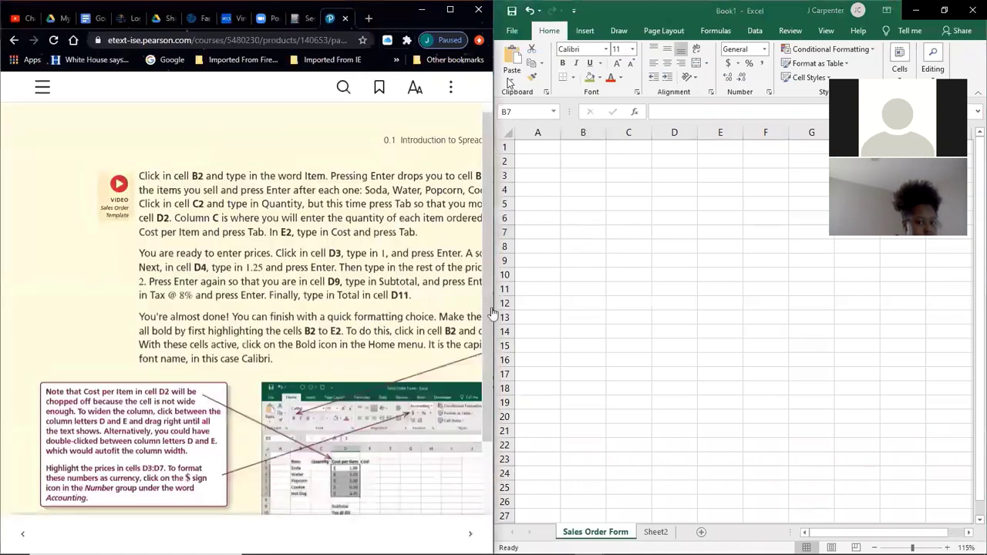
- Move the window divider right so the textbook takes the wider share of the screen
left_click_drag(494, 307, 642, 321)
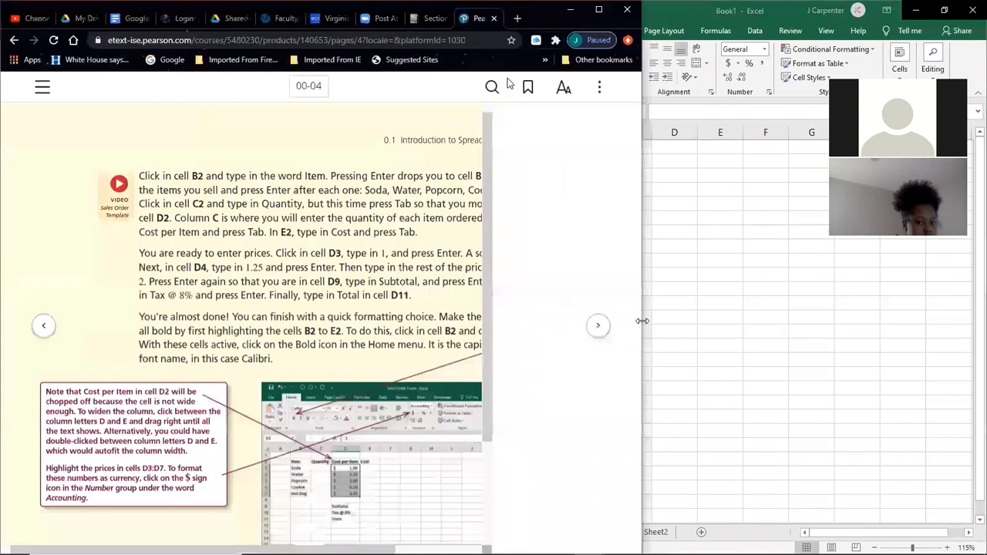
scroll(470, 343, "down", 3)
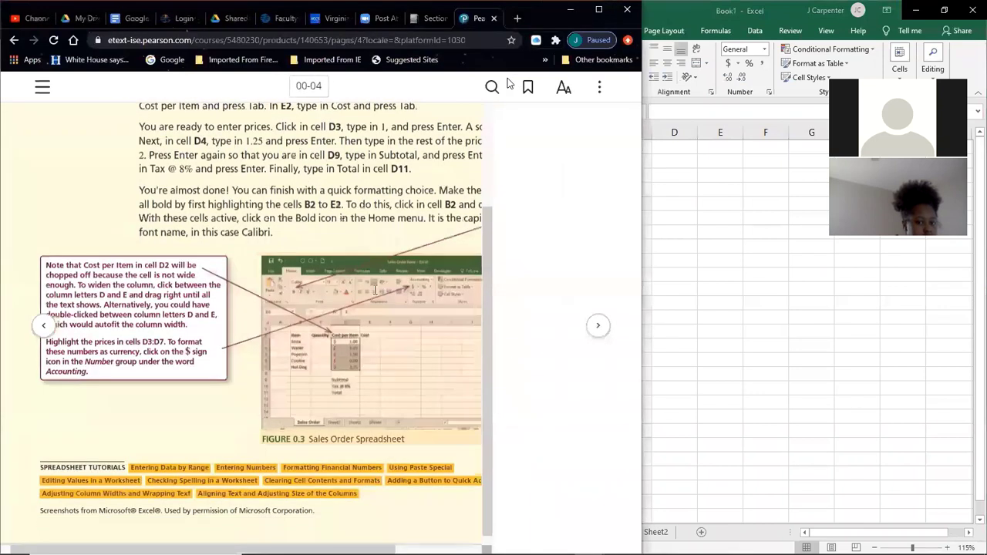
scroll(376, 289, "up", 3)
left_click(594, 326)
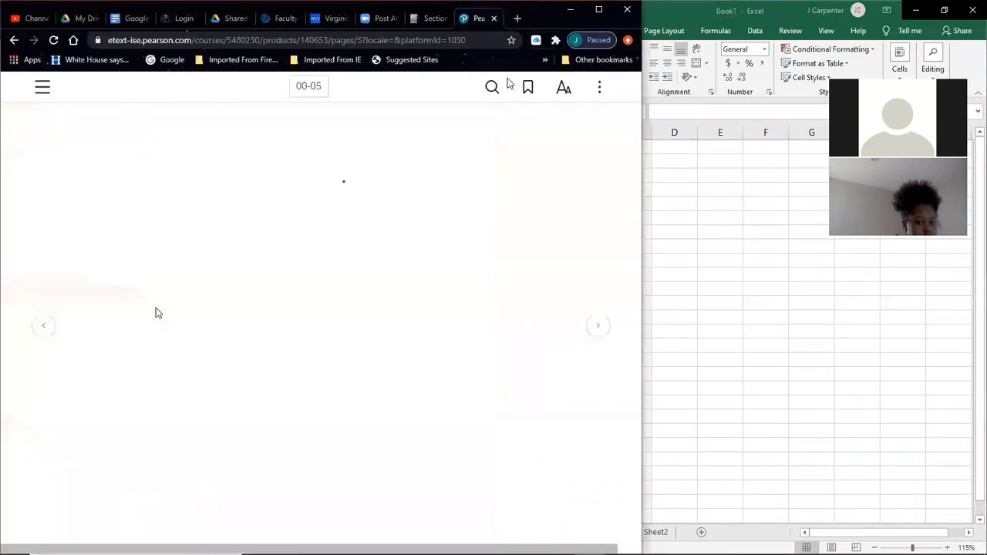
left_click(46, 330)
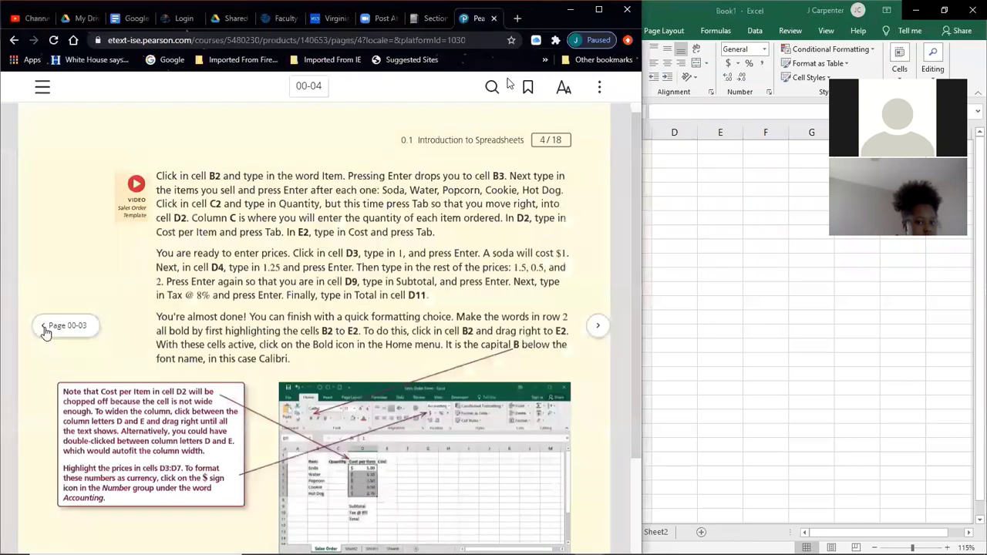
left_click(735, 294)
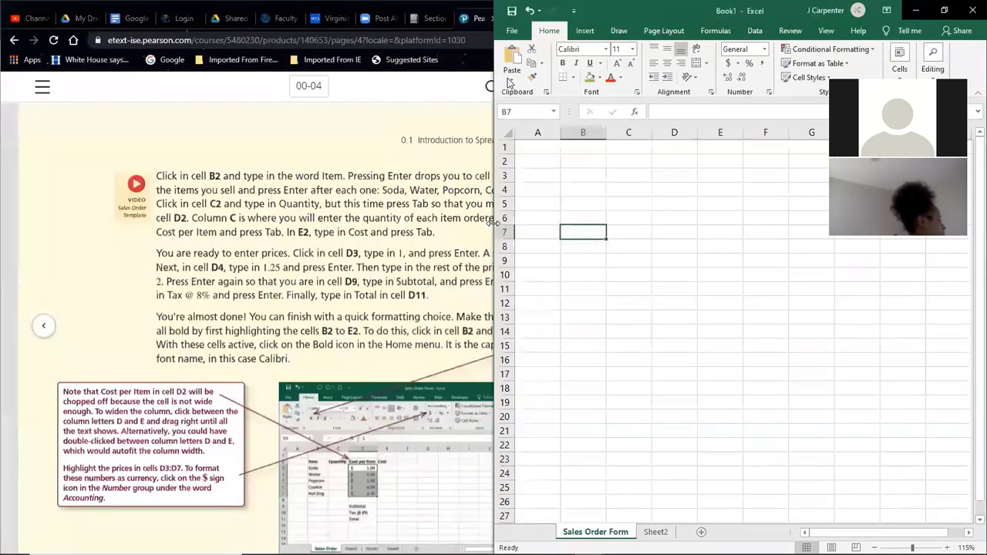
left_click_drag(494, 222, 642, 247)
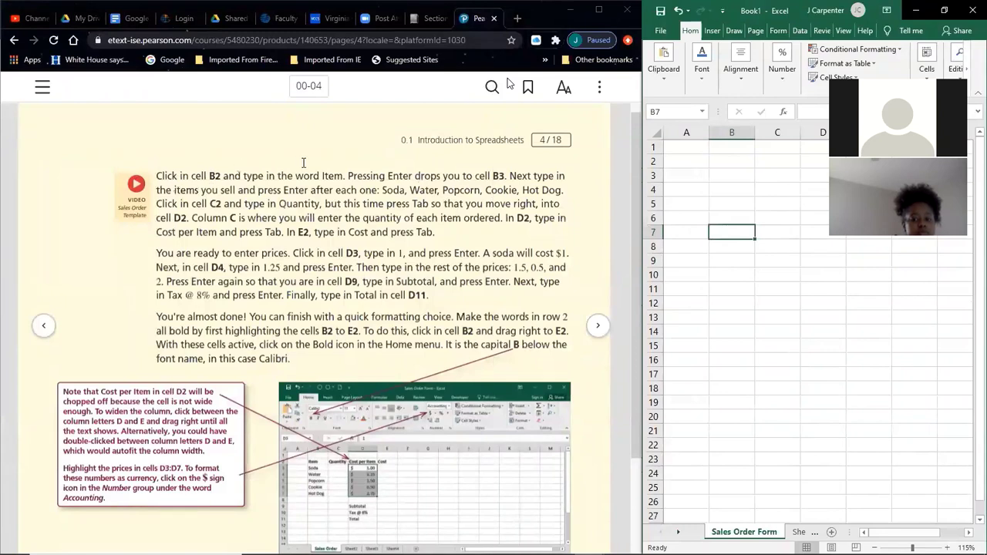
- Type Item into cell B2
left_click(734, 161)
scroll(763, 189, "up", 2, "ctrl")
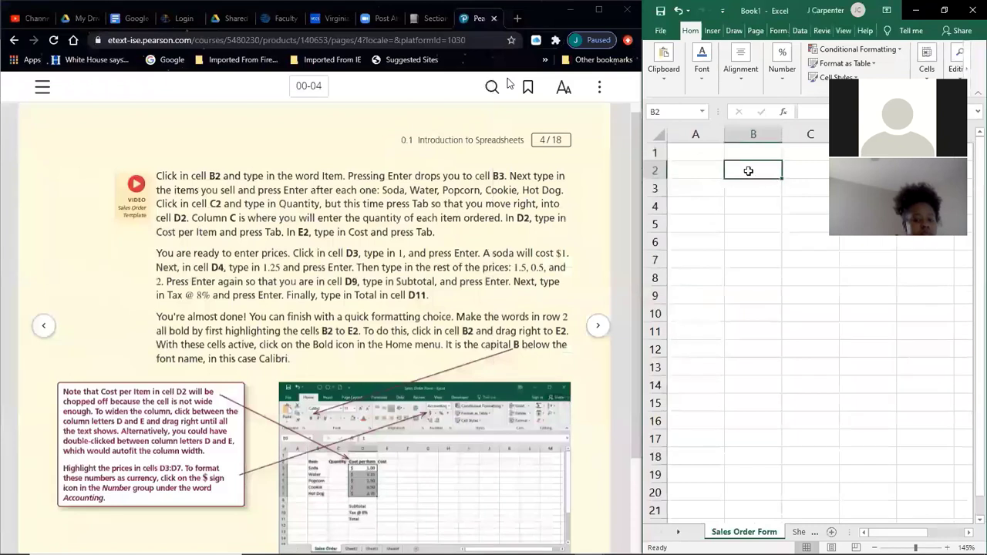
type("Item")
key("Return")
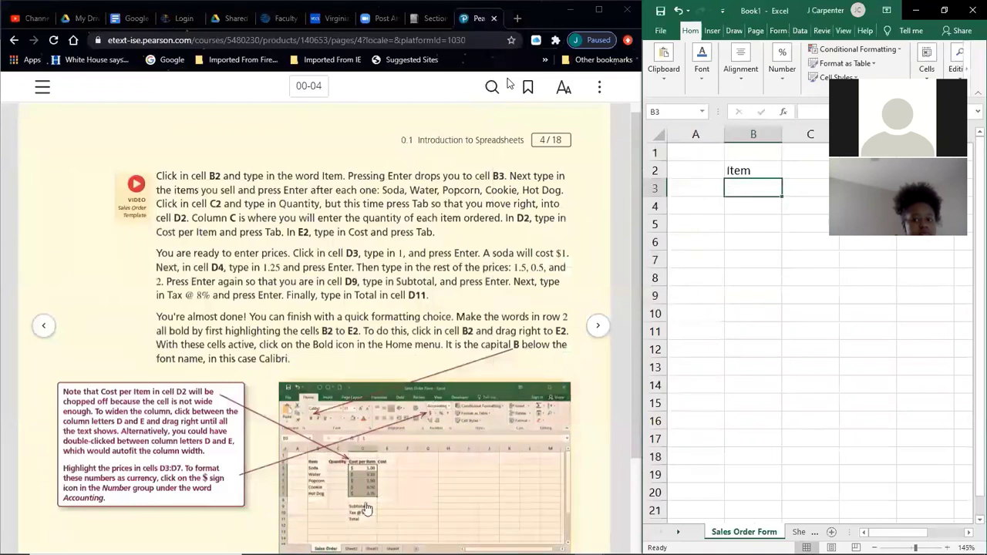
- Highlight the textbook instructions, then re-enter Item in B2
left_click_drag(290, 181, 310, 330)
left_click(687, 247)
left_click(768, 180)
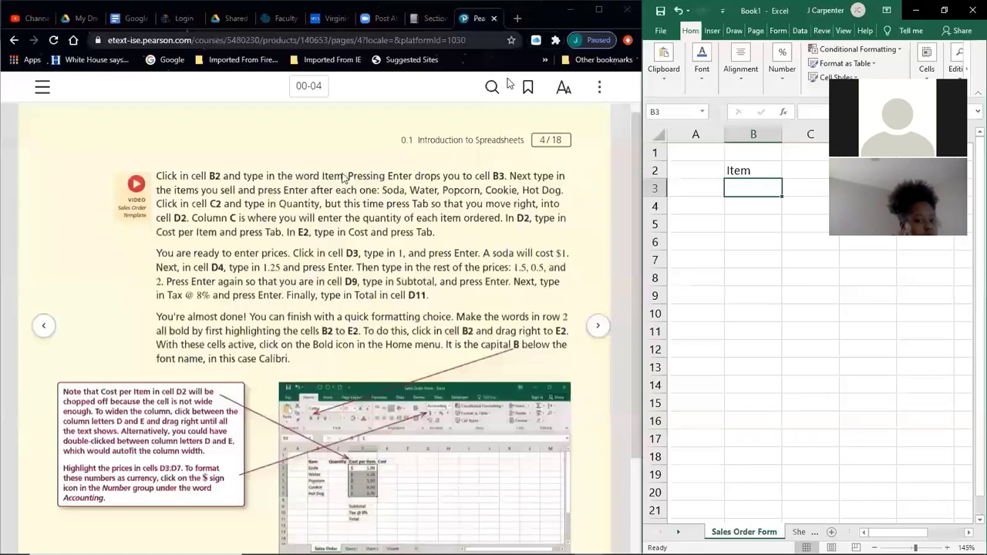
left_click(756, 169)
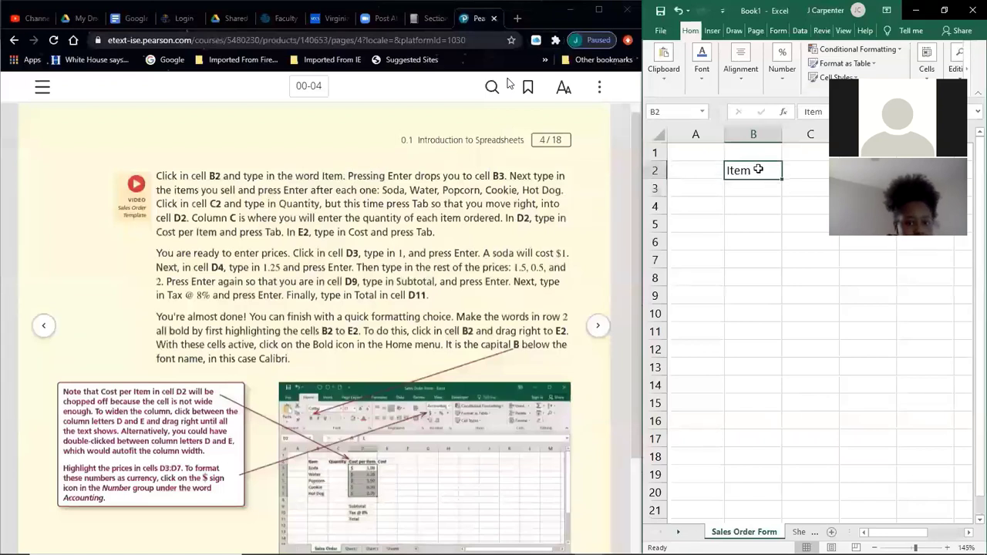
key("BackSpace")
type("Item")
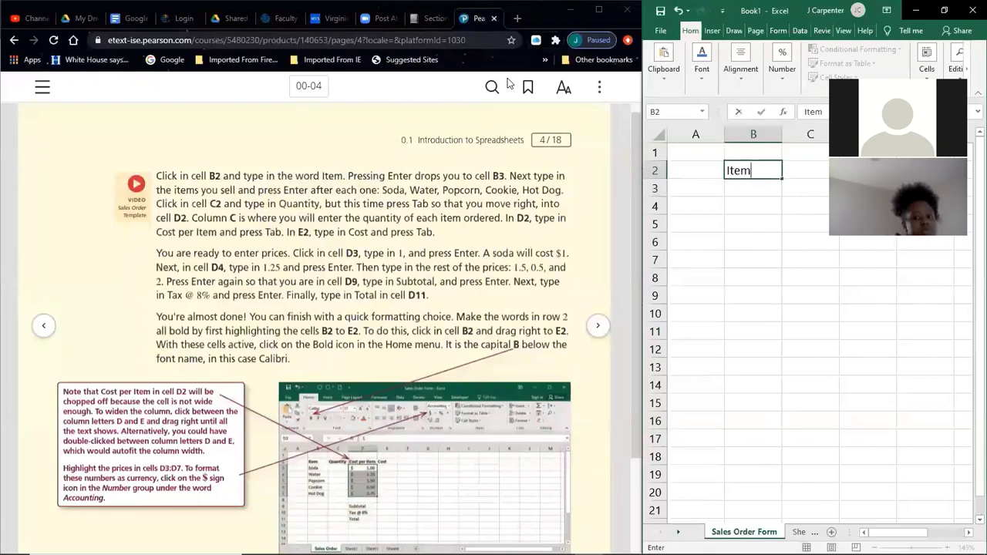
key("Return")
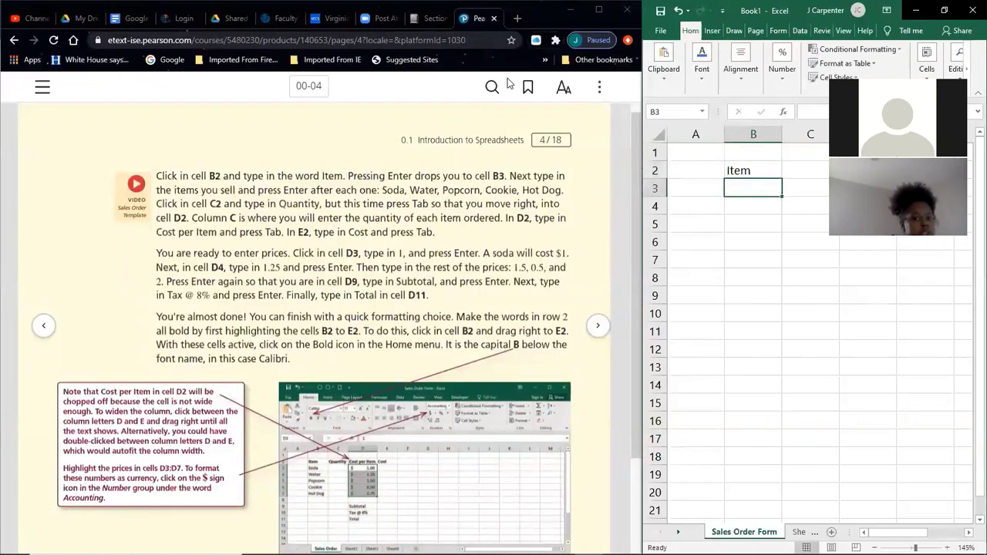
- Retype Item in B2, commit it with Tab, and move around the sheet with the arrow keys
key("Up")
key("BackSpace")
type("Item")
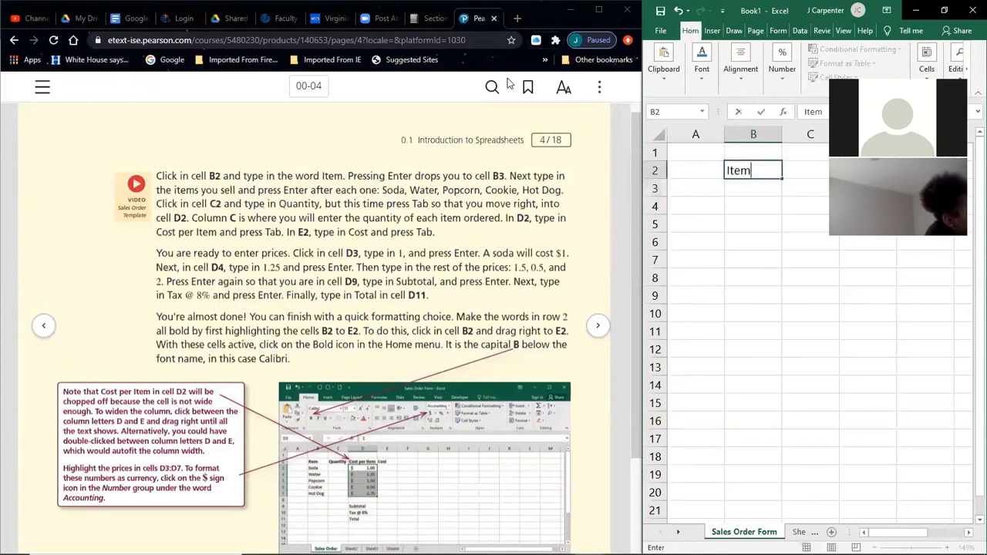
key("Tab")
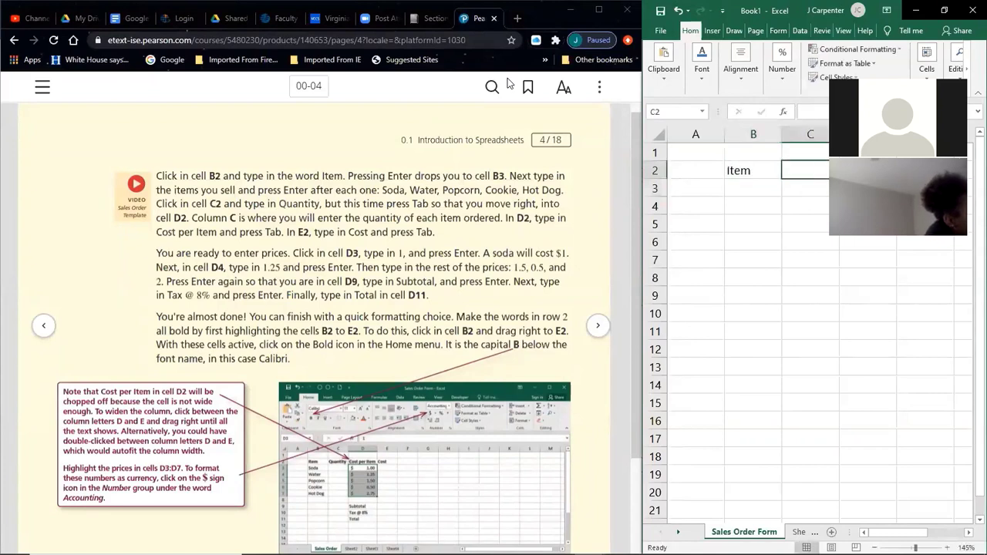
key("Left")
key("Down")
key("Down")
key("Down")
key("Down")
key("Down")
key("Down")
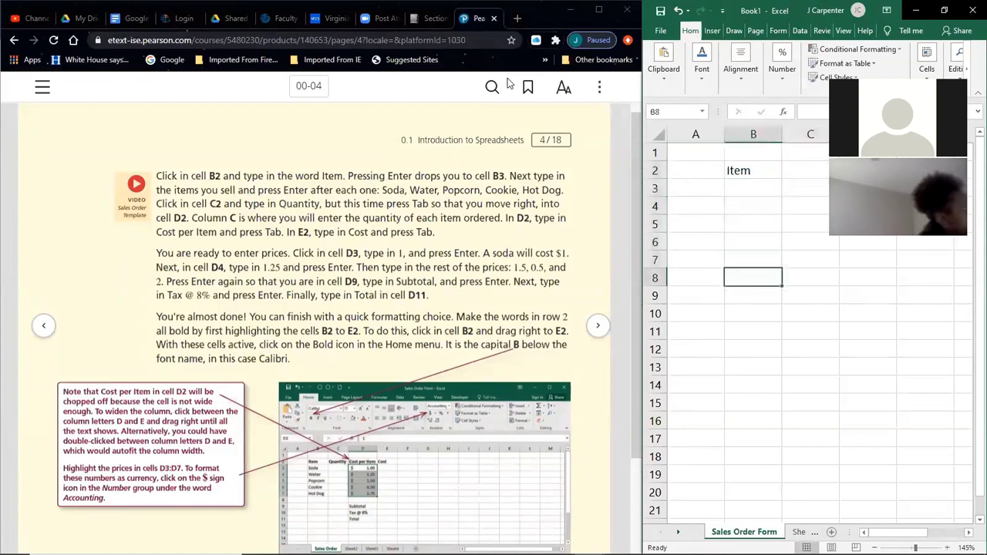
key("Right")
key("Right")
key("Right")
key("Right")
key("Right")
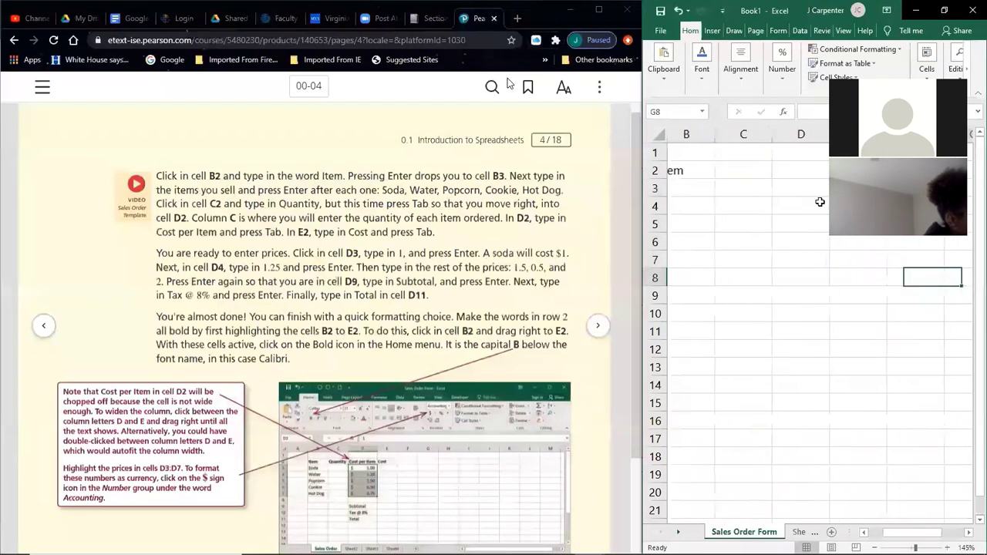
- Highlight the Word note 'Enter: go down; Tab: go right', then return to the Excel workbook
key("alt+Tab")
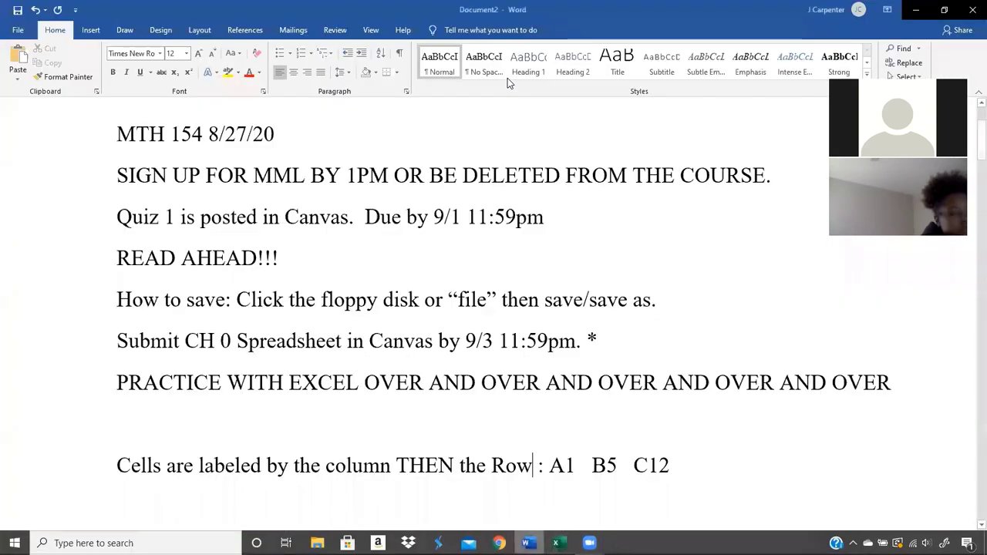
left_click_drag(339, 408, 118, 417)
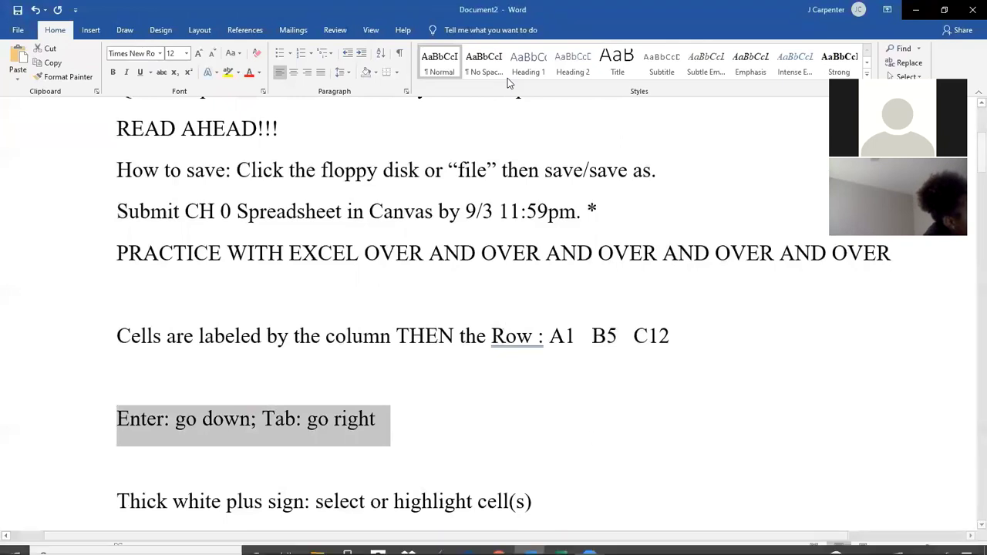
mouse_move(553, 538)
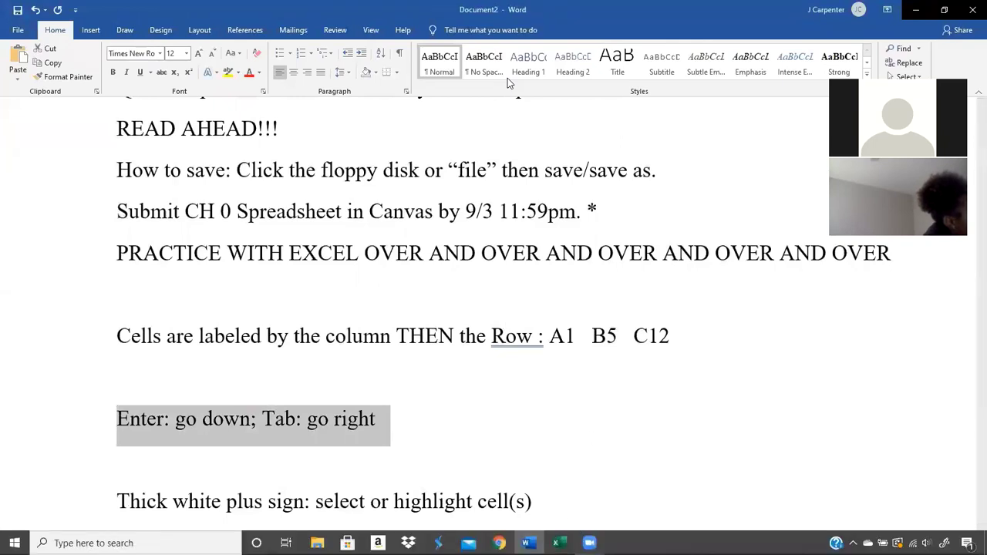
left_click(555, 543)
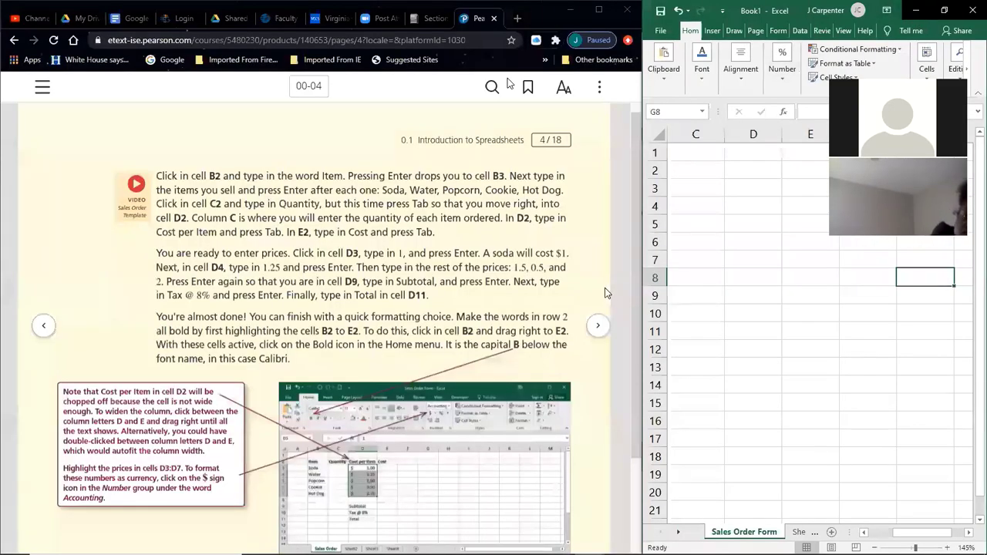
- Focus the workbook and select cell B3 below the Item heading
left_click(793, 259)
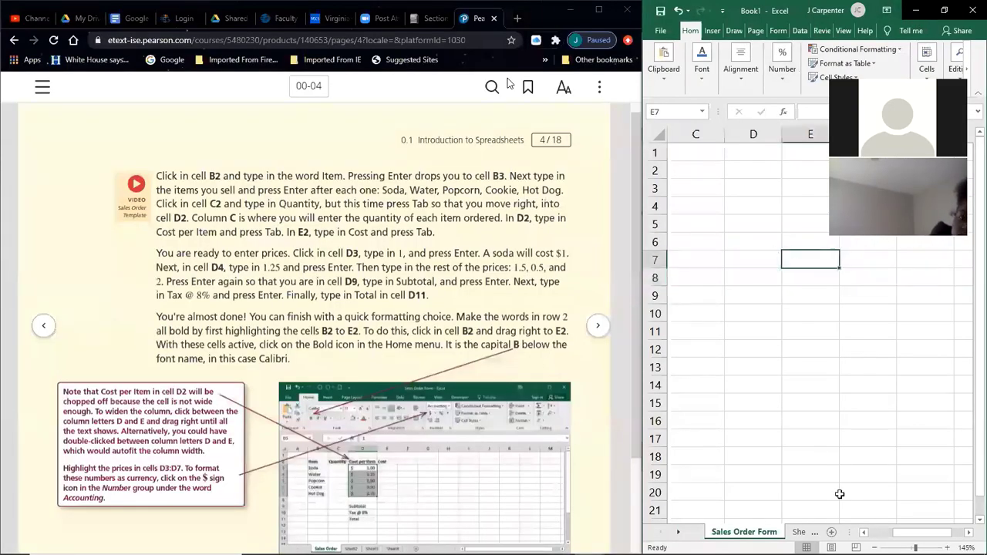
left_click(864, 532)
left_click(864, 532)
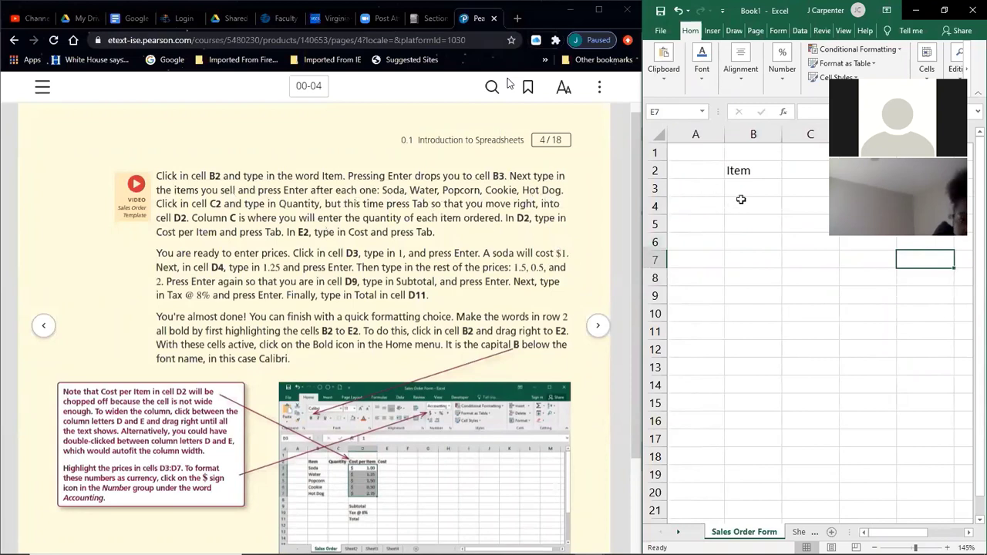
left_click(743, 185)
left_click(746, 171)
left_click(754, 191)
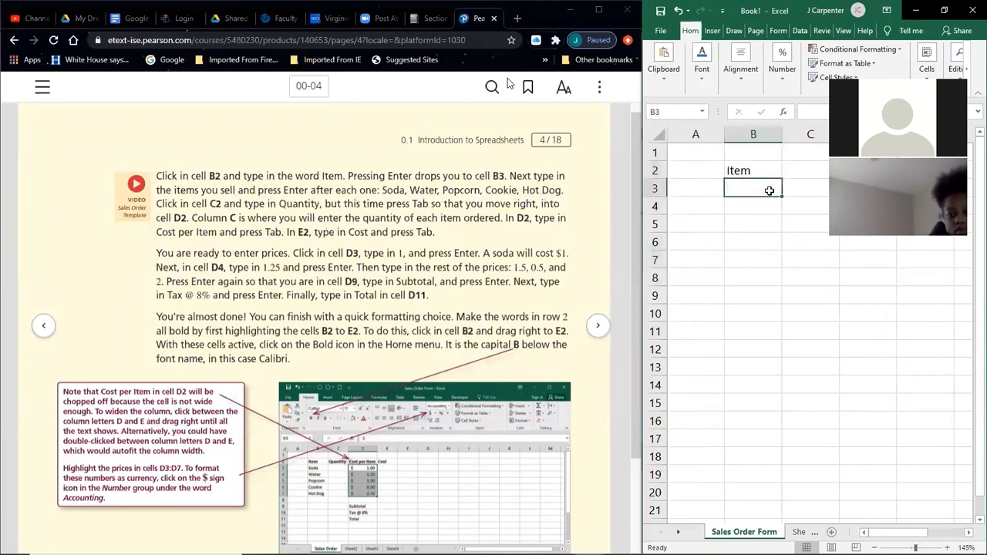
- Enter Soda, Water, Popcorn, Cookie and Hot Dog down cells B3 to B7
type("Soda")
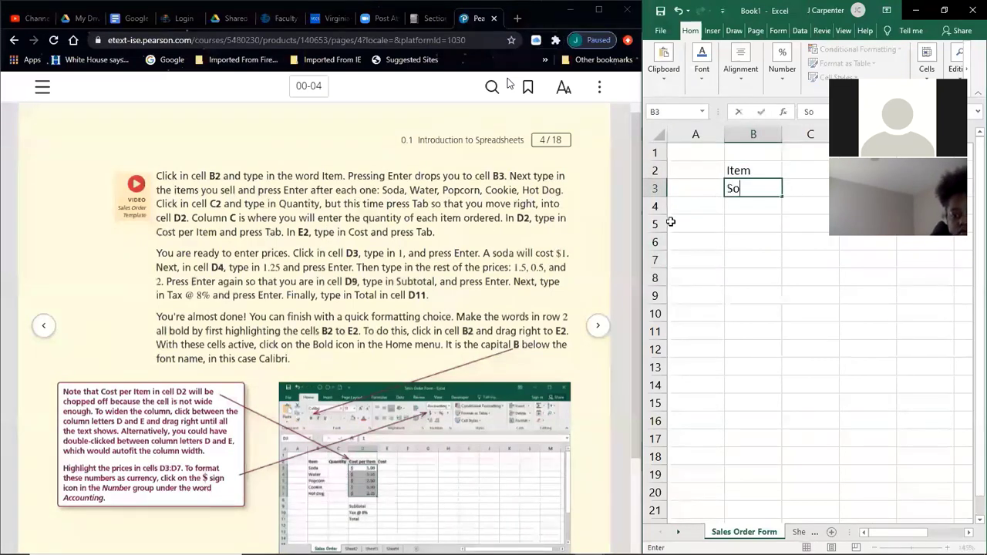
key("Return")
type("Water")
key("Return")
type("Popcorn")
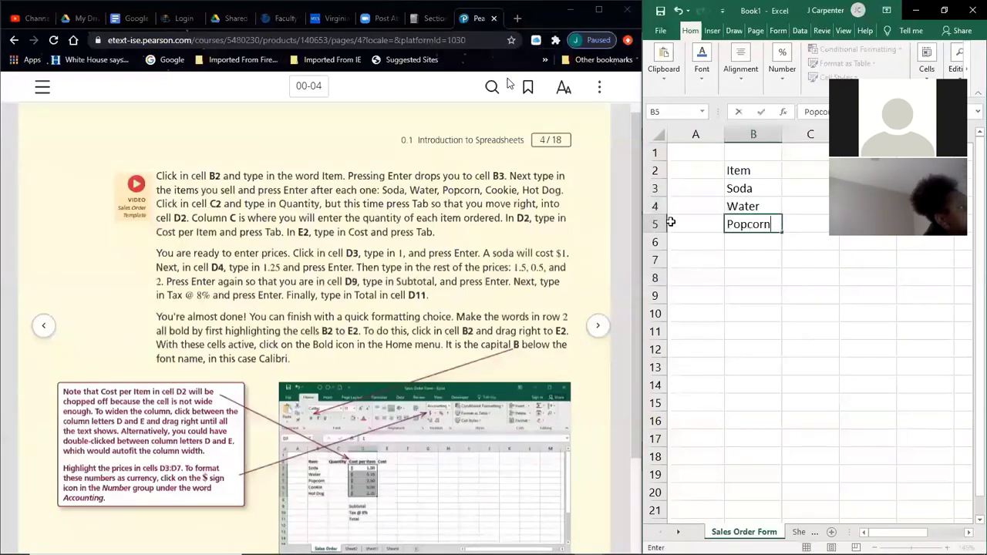
key("Return")
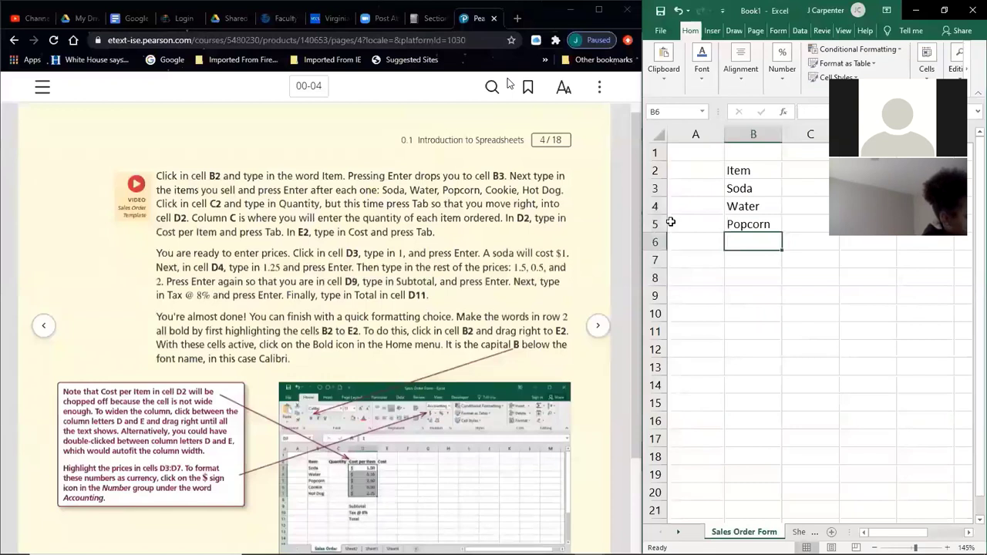
type("Cookie")
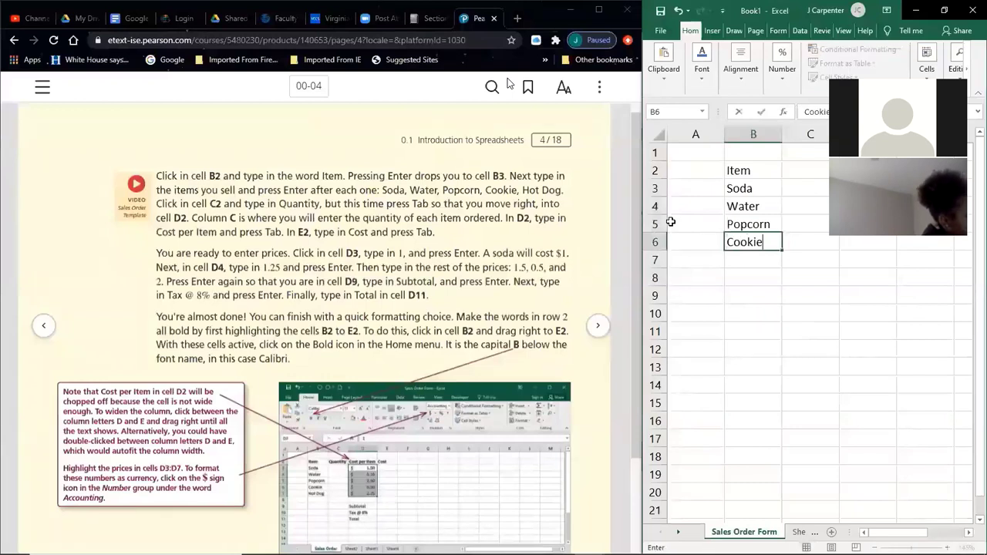
key("Return")
type("Hot Dog")
key("Return")
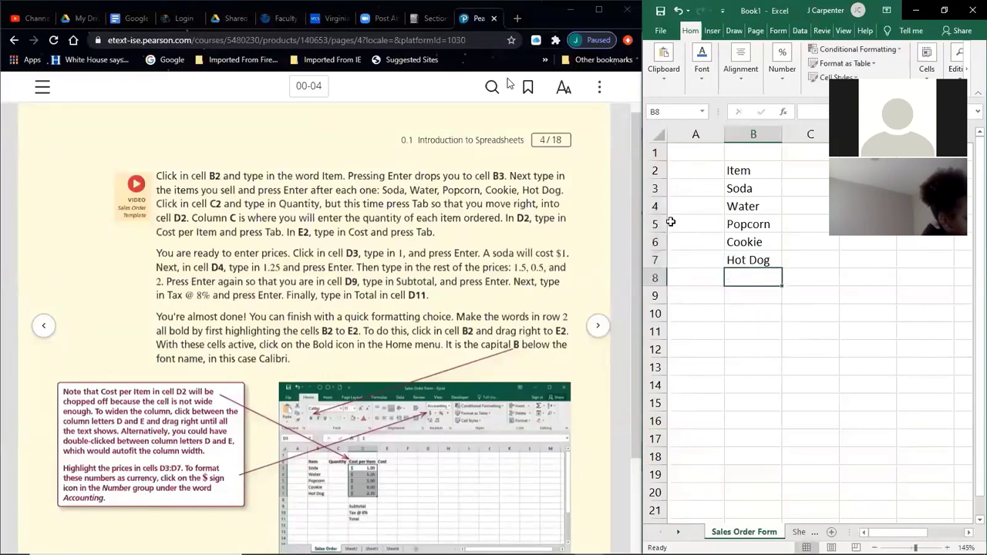
scroll(820, 243, "up", 2, "ctrl")
scroll(820, 243, "down", 2, "ctrl")
scroll(820, 243, "up", 1, "ctrl")
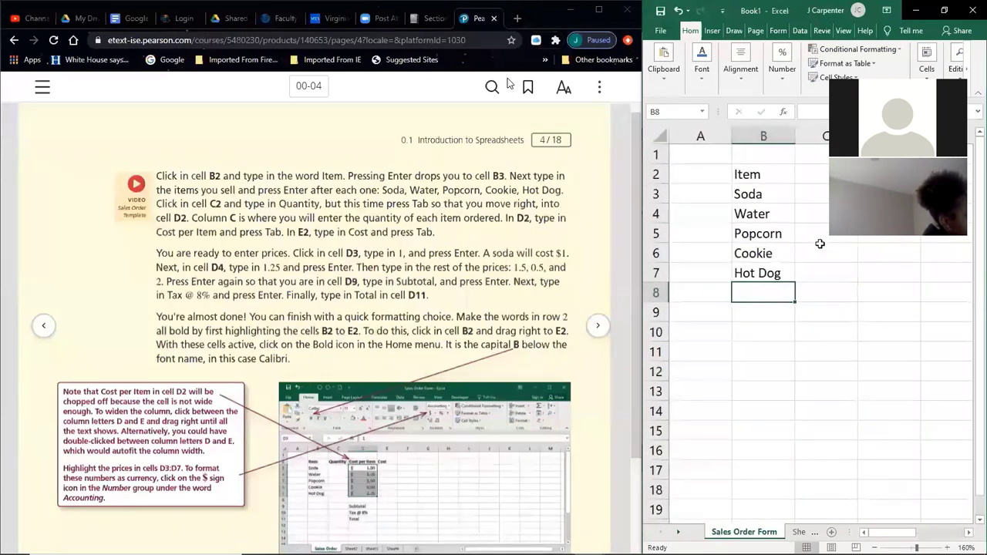
key("Down")
key("Down")
key("Down")
key("Down")
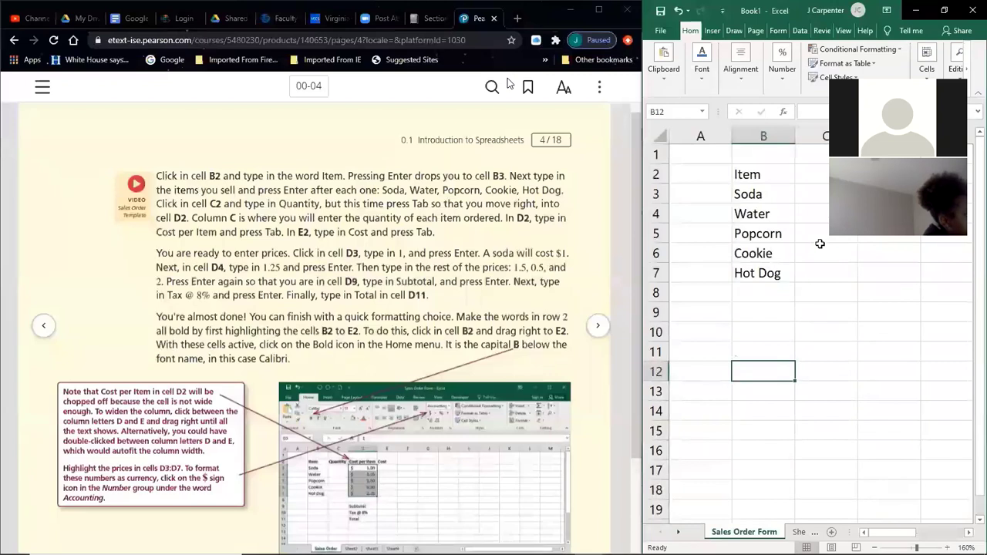
left_click(770, 348)
key("Down")
key("Down")
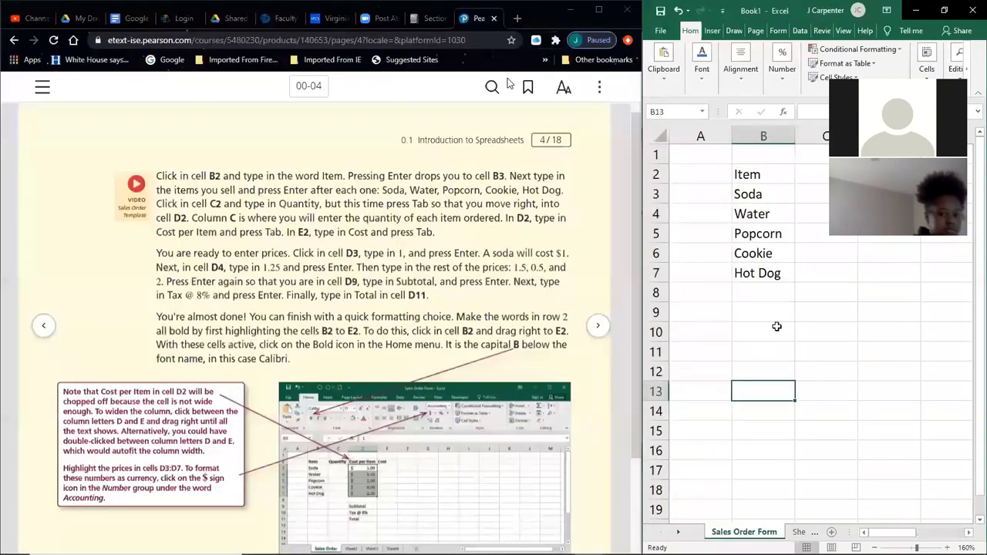
left_click(821, 305)
key("Down")
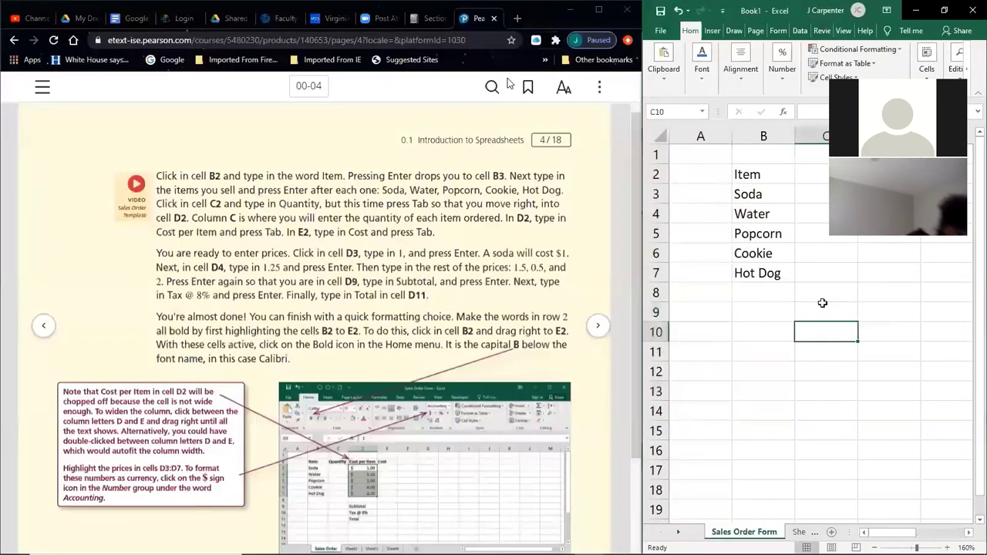
key("Right")
key("Right")
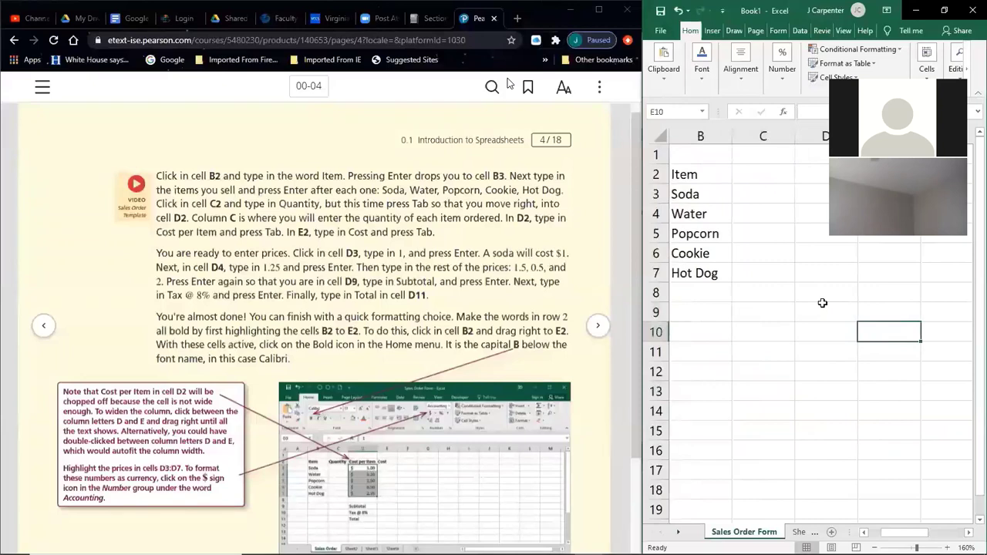
key("Right")
key("Up")
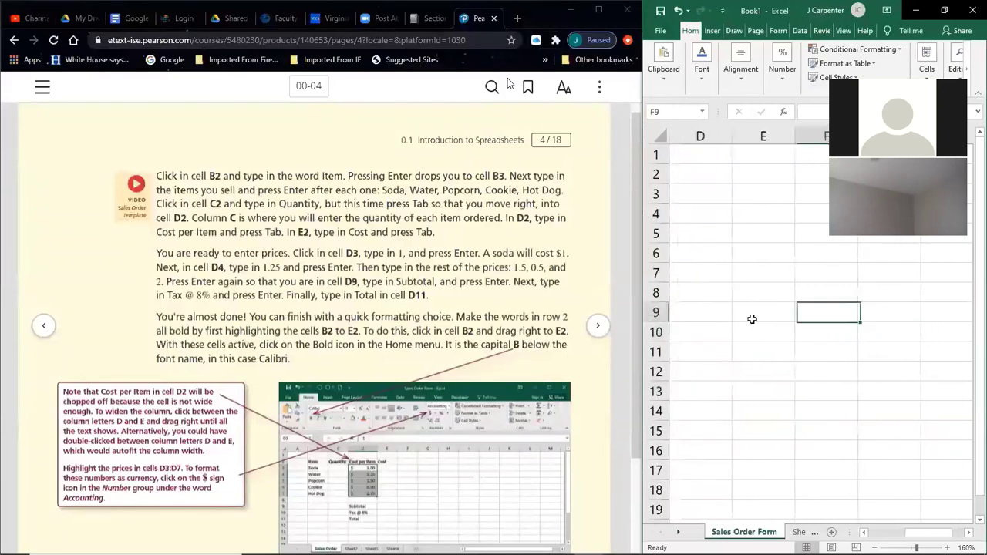
left_click_drag(899, 532, 876, 533)
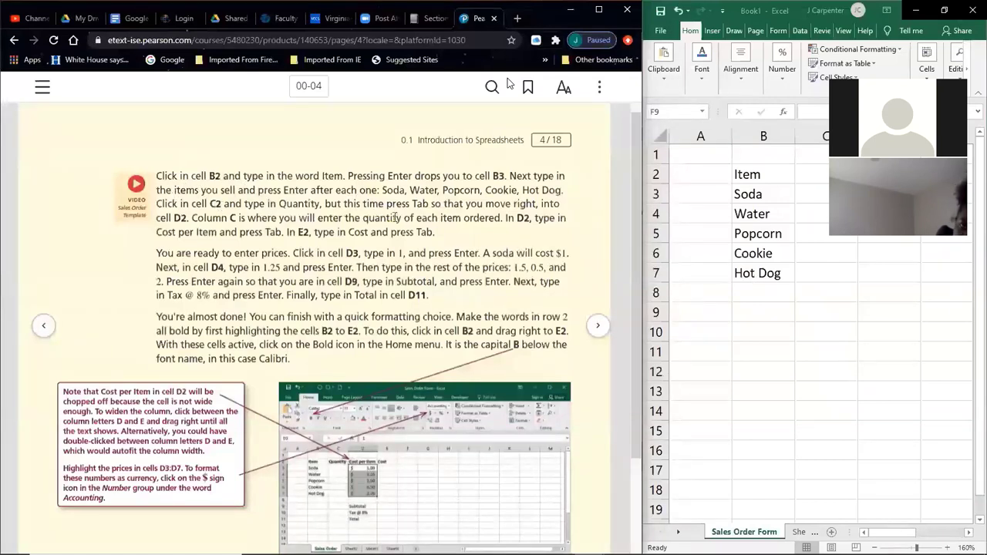
- Enter the Quantity heading in cell C2
left_click(824, 175)
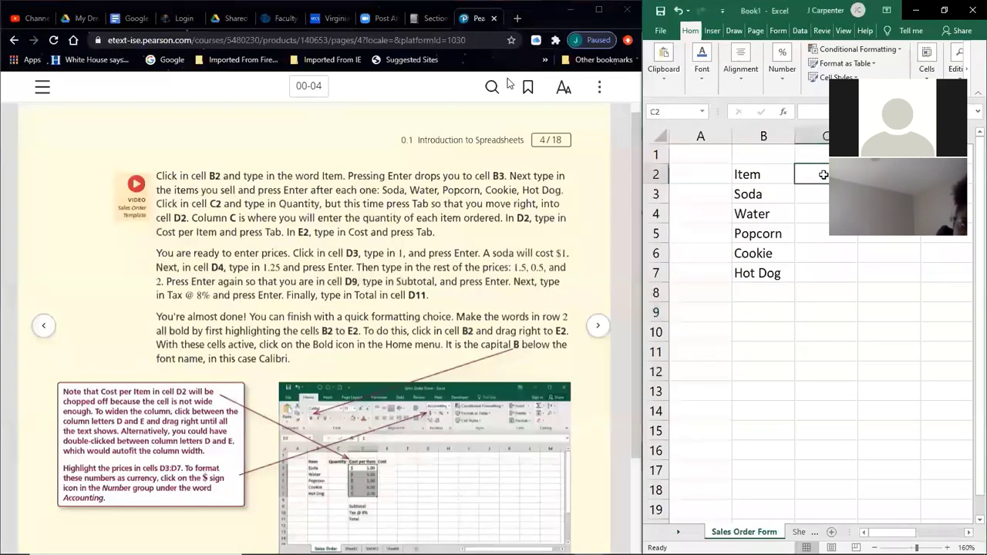
type("Quantity")
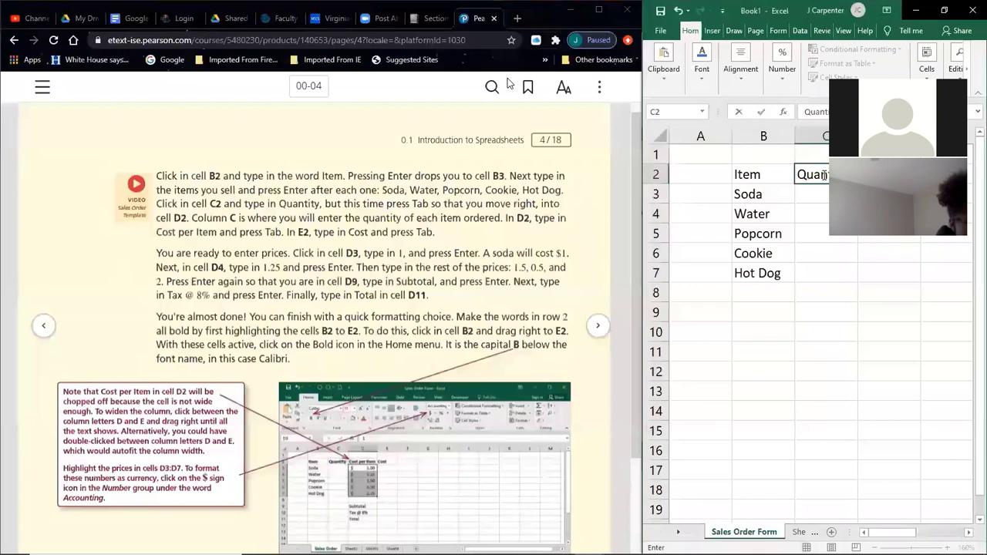
key("Tab")
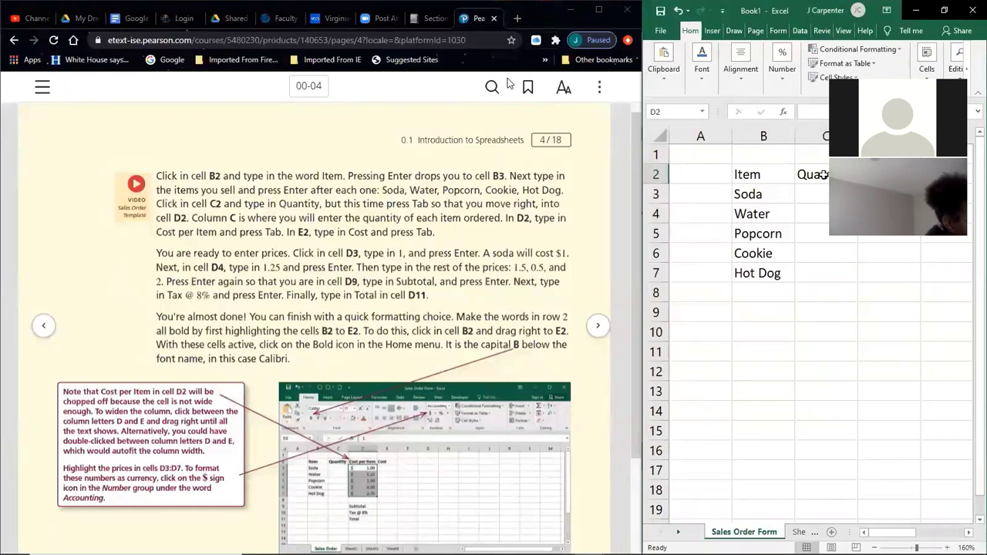
left_click(823, 174)
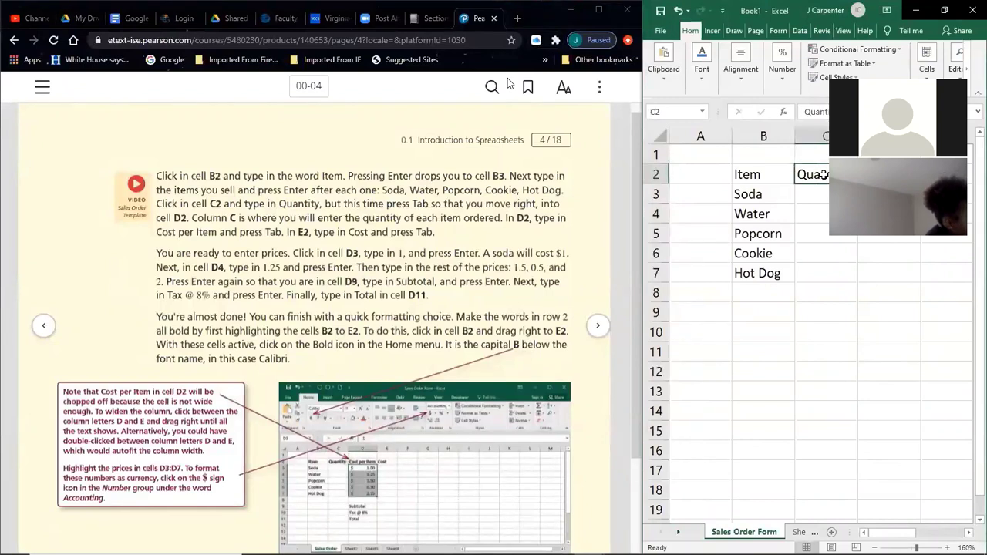
key("Tab")
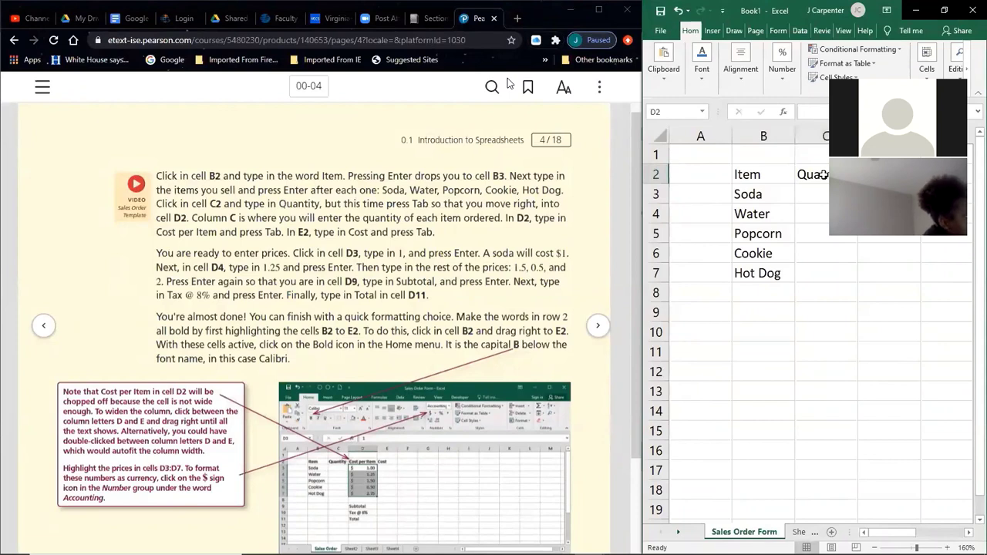
key("Down")
key("Down")
key("Down")
key("Down")
key("Down")
key("Down")
key("Down")
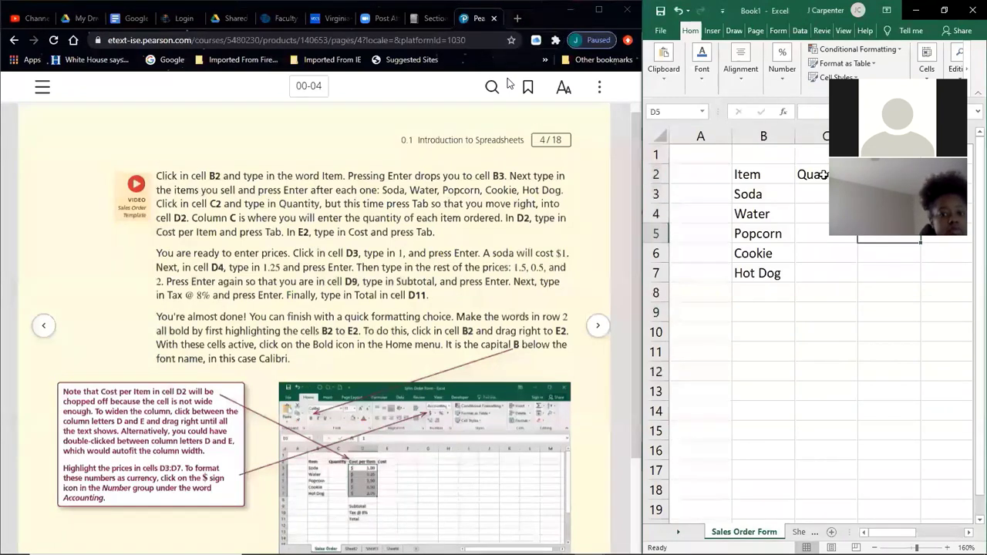
key("Up")
key("Up")
key("Up")
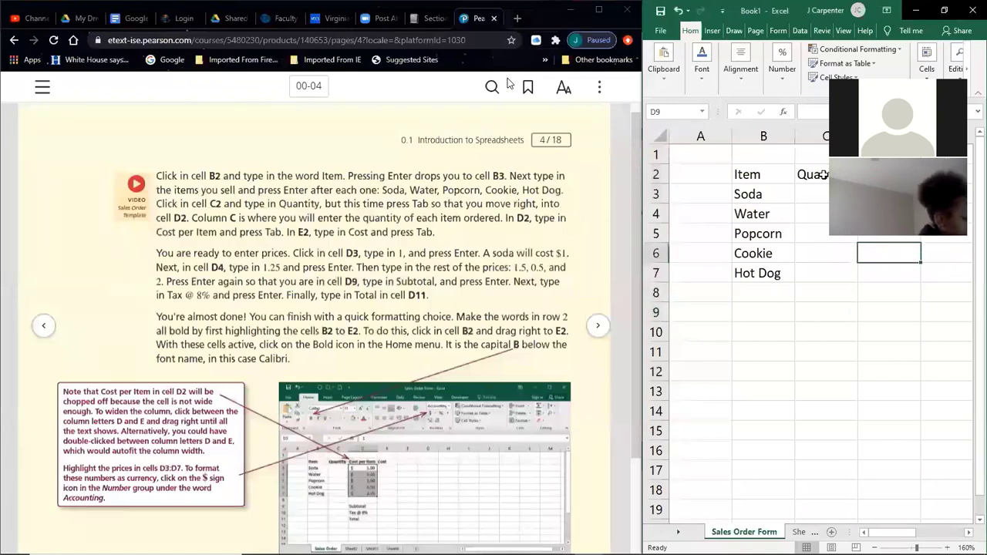
key("Up")
key("Up")
key("Up")
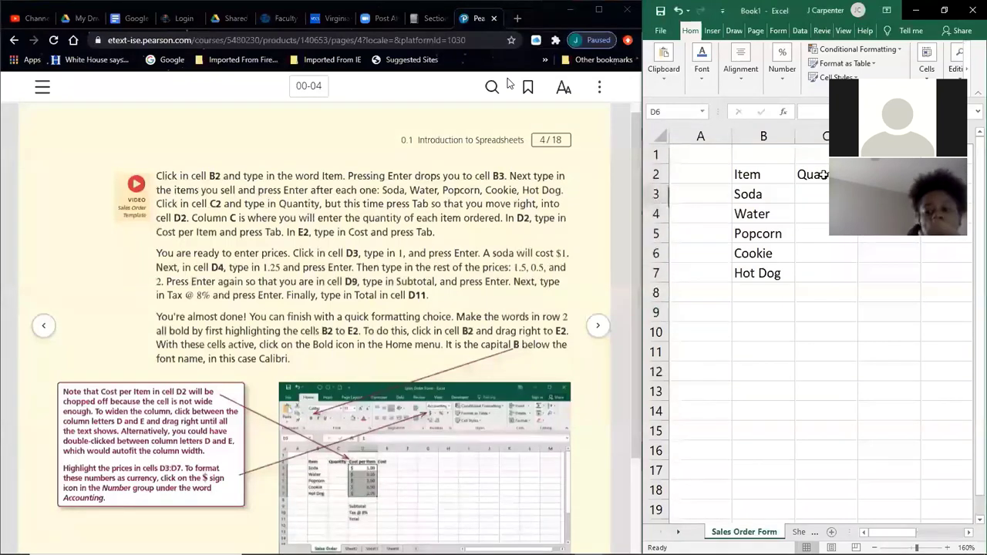
key("Down")
key("Down")
key("Down")
key("Down")
key("Down")
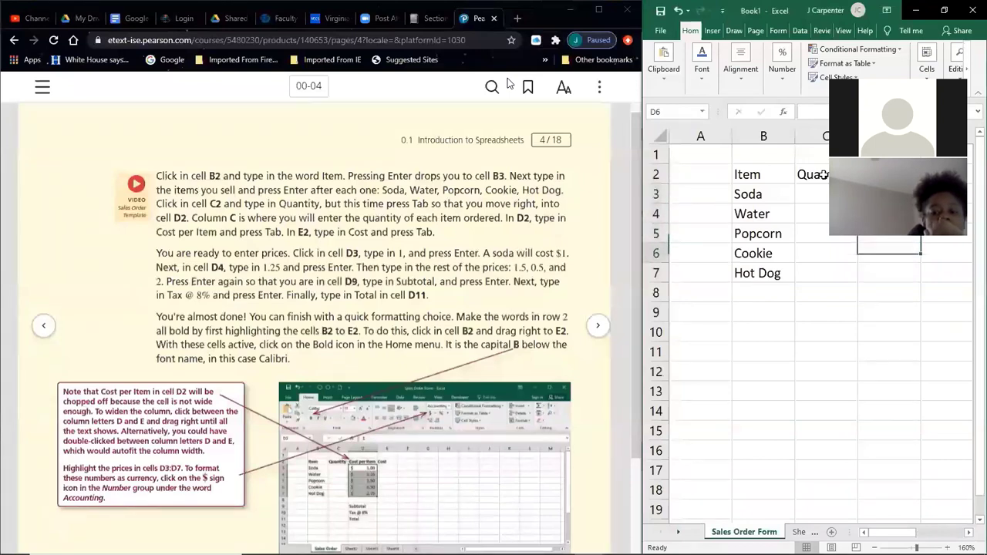
key("Left")
key("Left")
key("Left")
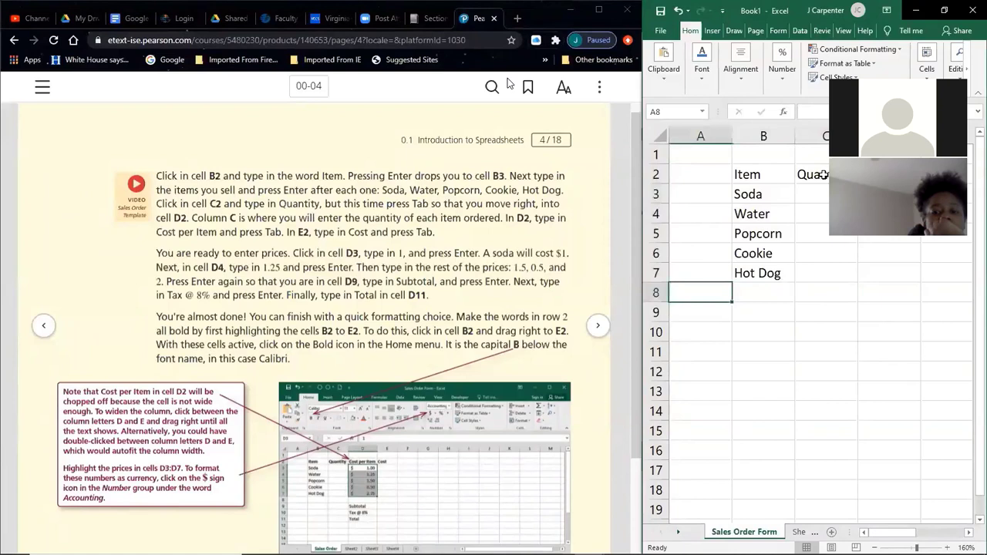
- Enter the Cost per Item heading in D2 and mark the textbook sentences about columns C and D
left_click(824, 174)
key("Right")
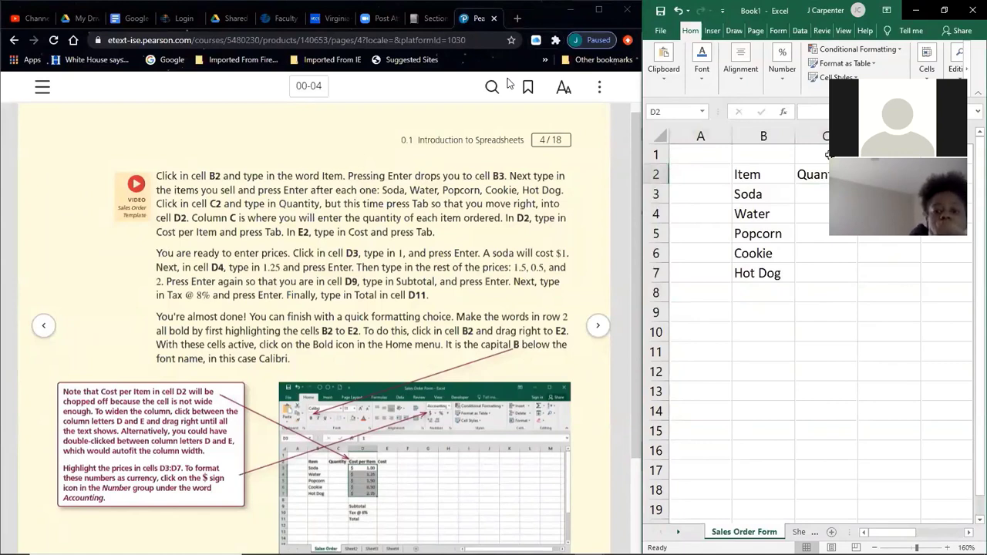
type("Cost pe")
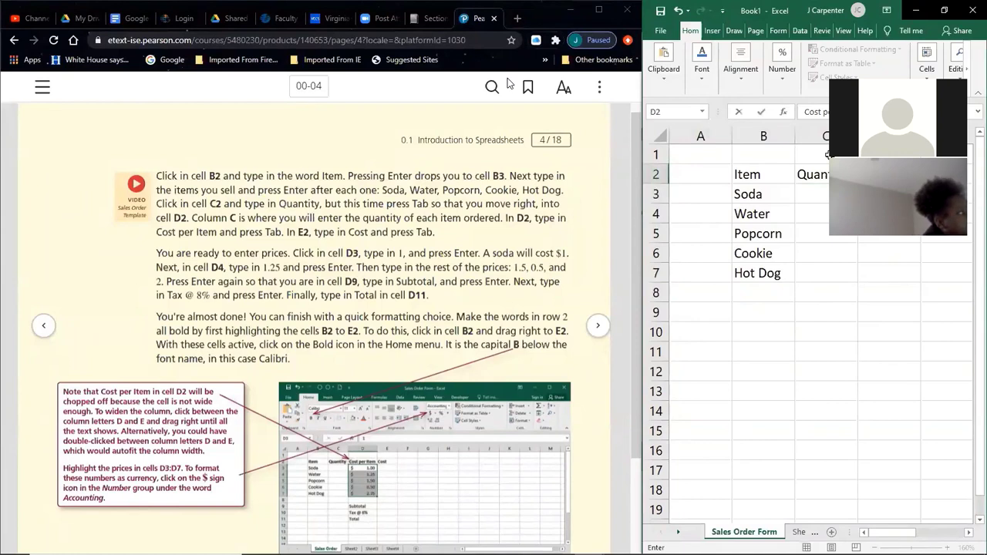
key("Tab")
type("Cos")
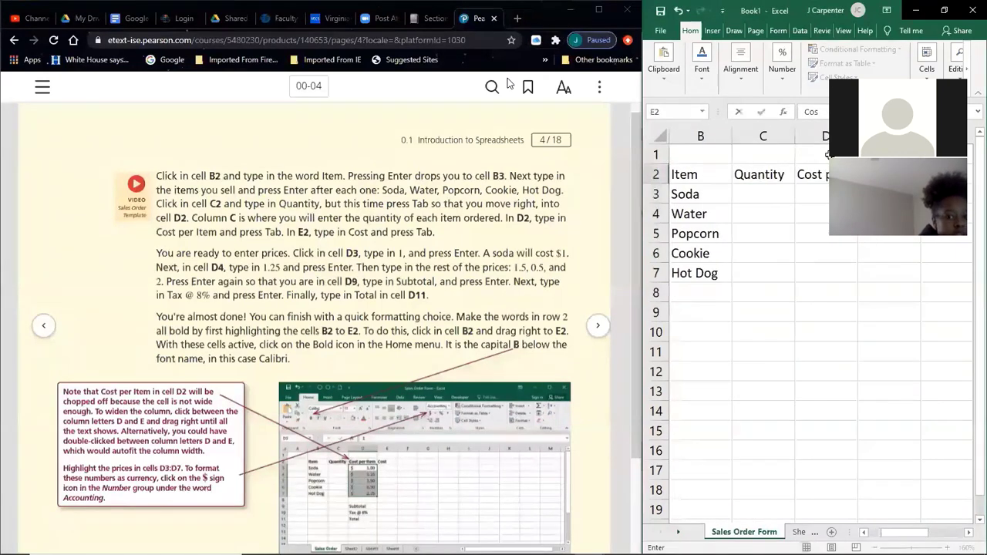
type("t")
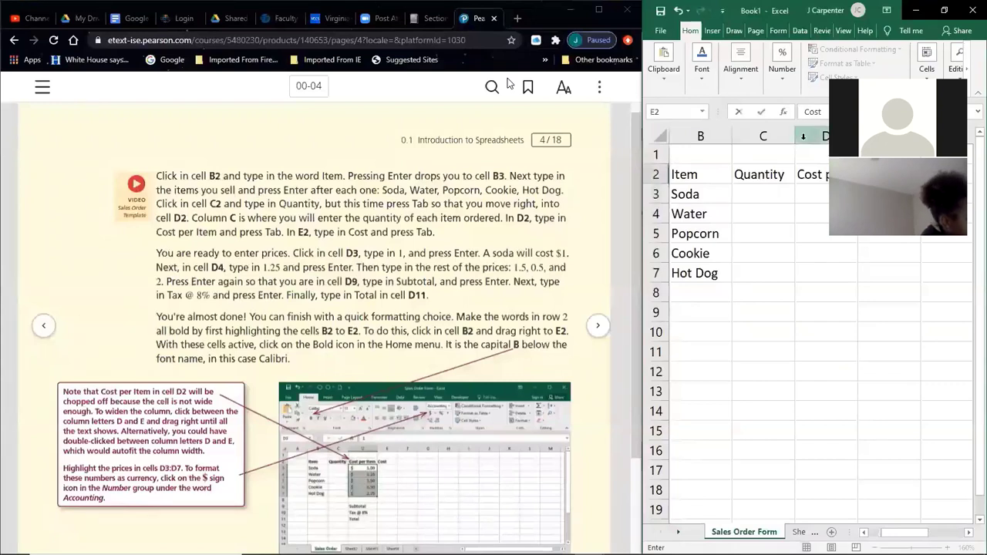
left_click_drag(198, 217, 435, 233)
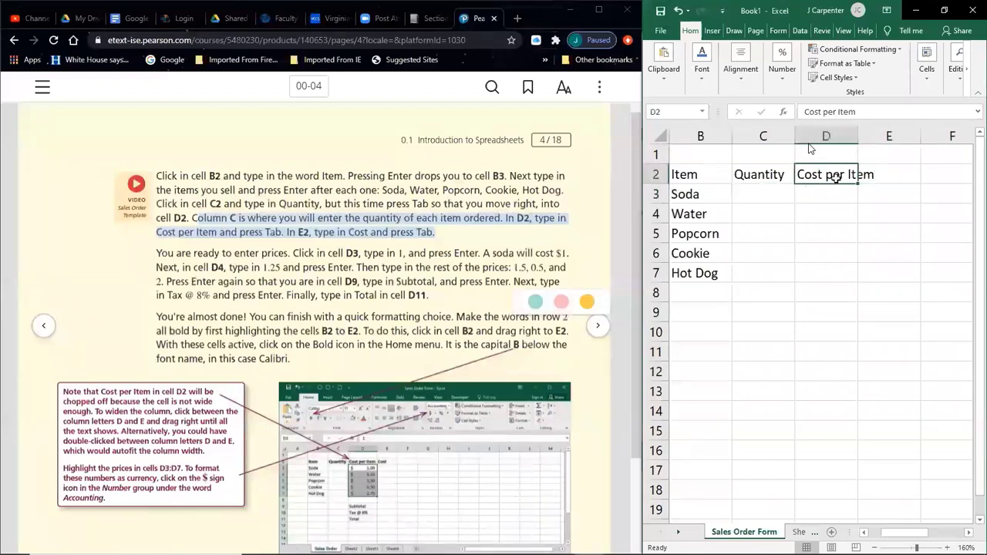
- Enter the Cost heading in cell E2
left_click(874, 176)
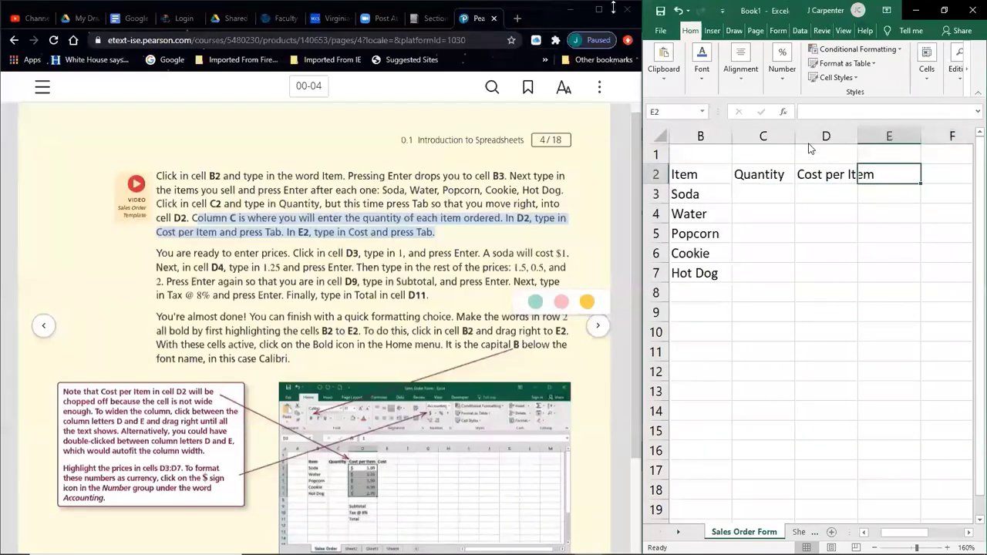
type("Cost")
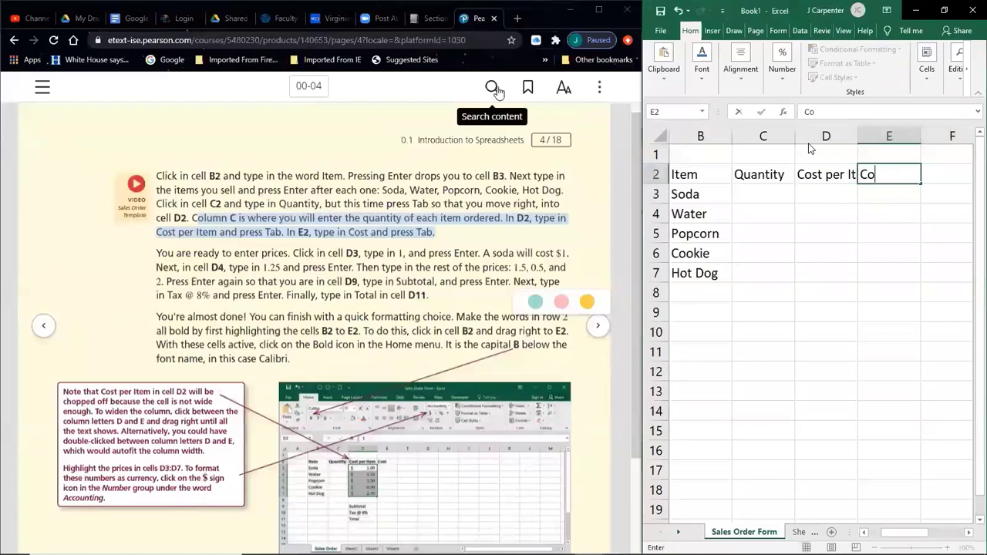
key("Return")
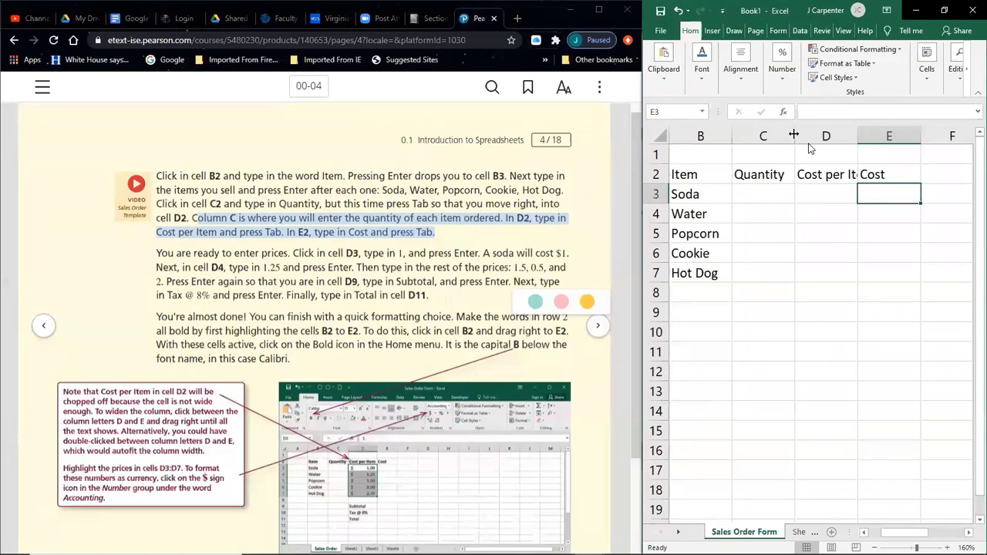
- Widen column D so the Cost per Item heading shows in full
mouse_move(793, 135)
left_mouse_down()
mouse_move(760, 133)
mouse_move(792, 137)
left_mouse_up()
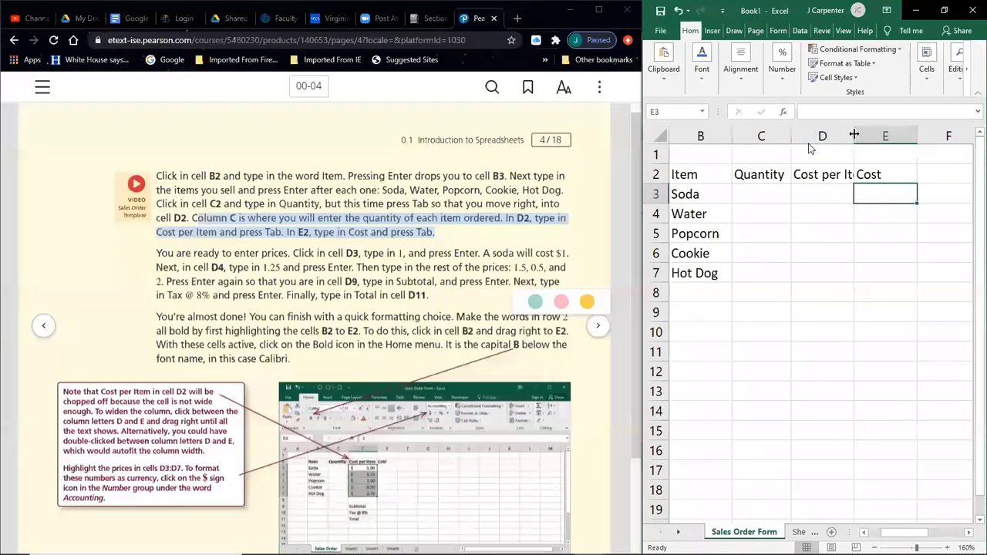
left_click_drag(855, 135, 872, 136)
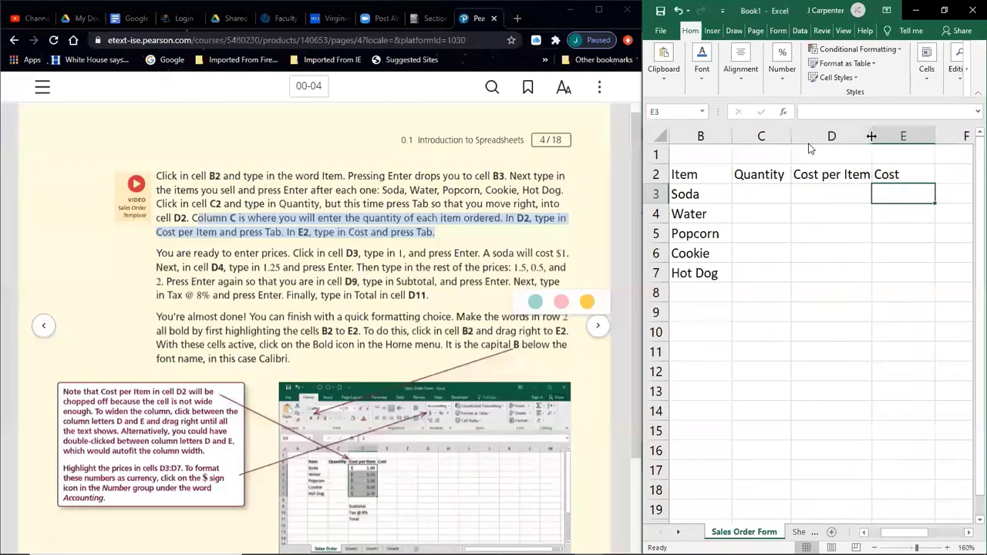
left_click(833, 179)
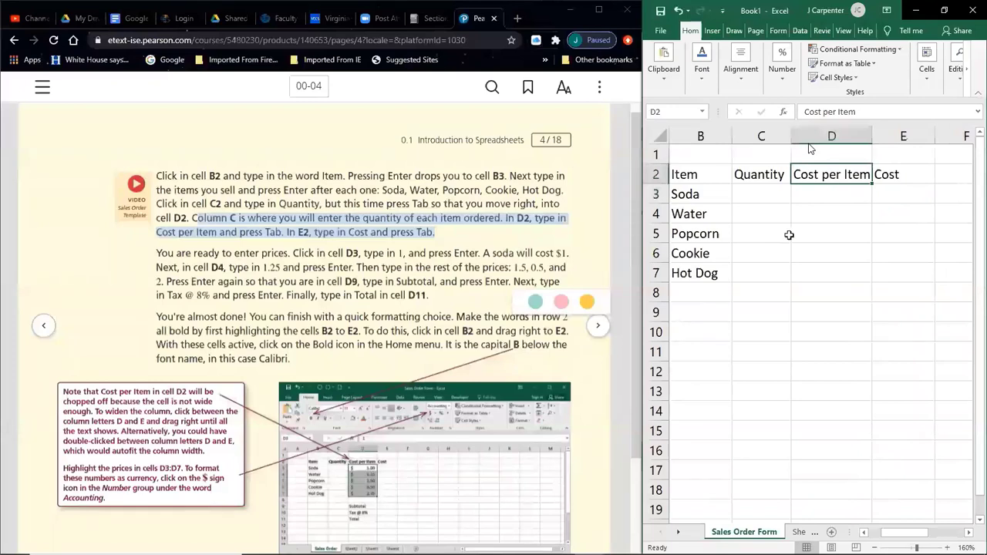
left_click(274, 260)
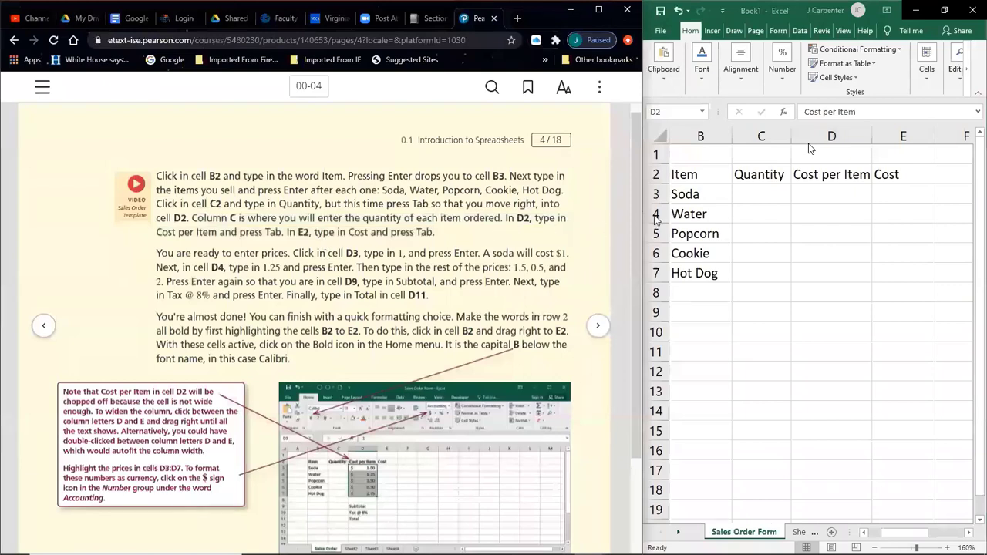
left_click(763, 192)
left_click(763, 193)
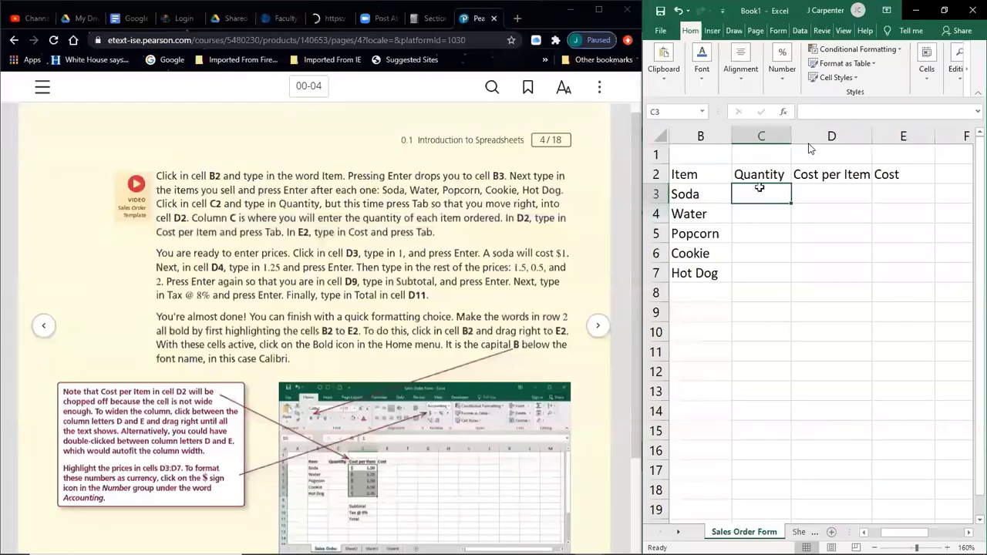
- Enter the prices 1, 1.25, 1.5, .5 and 2 into cells D3 to D7
left_click(814, 192)
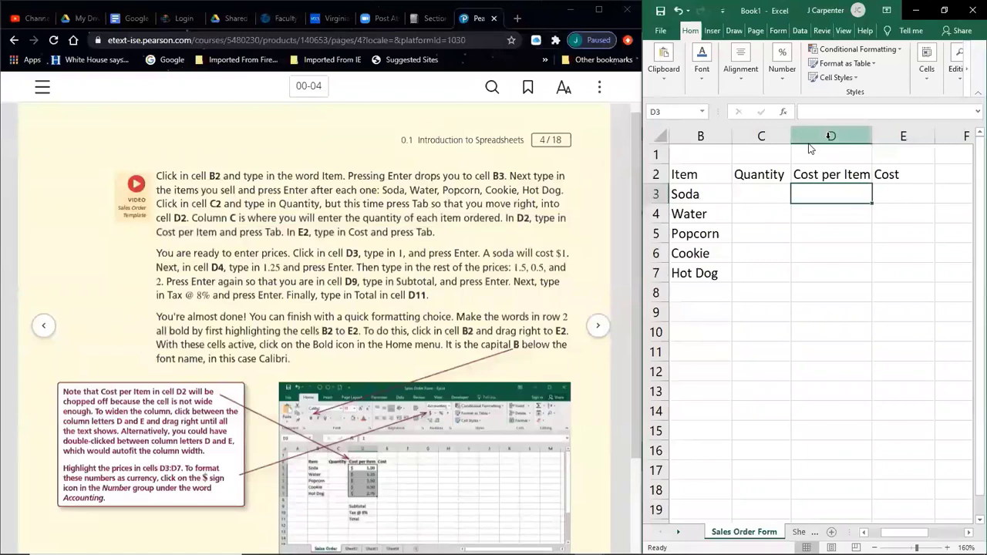
type("1")
key("Return")
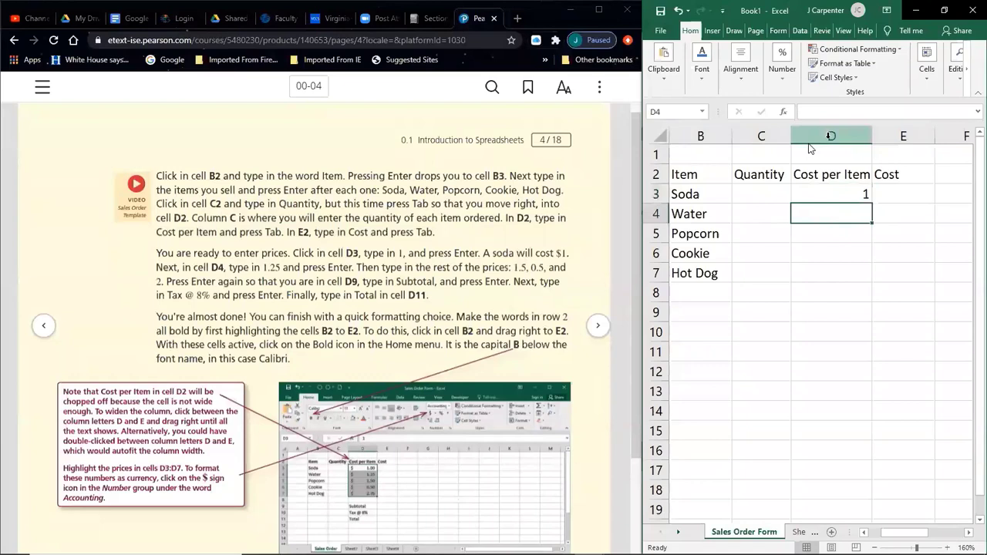
type("1.25")
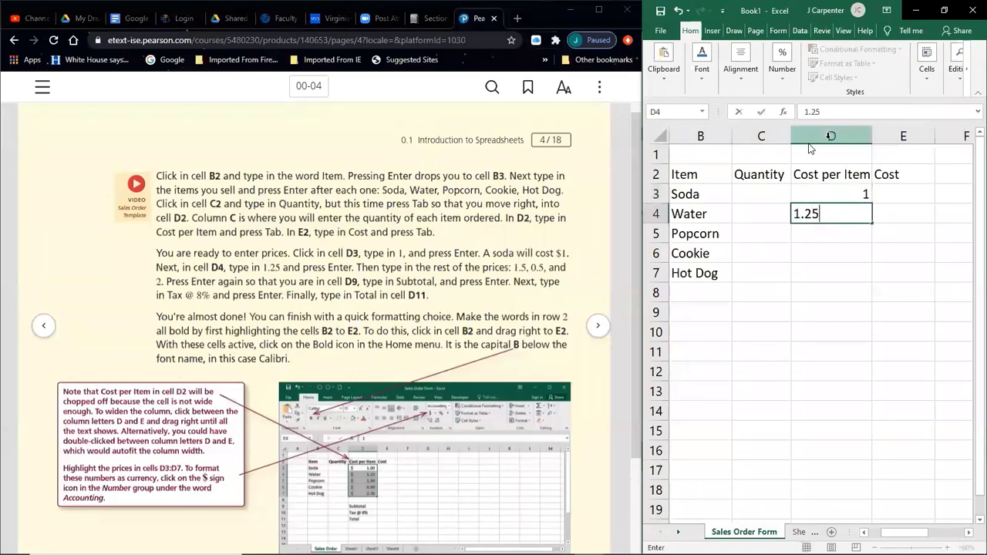
key("Return")
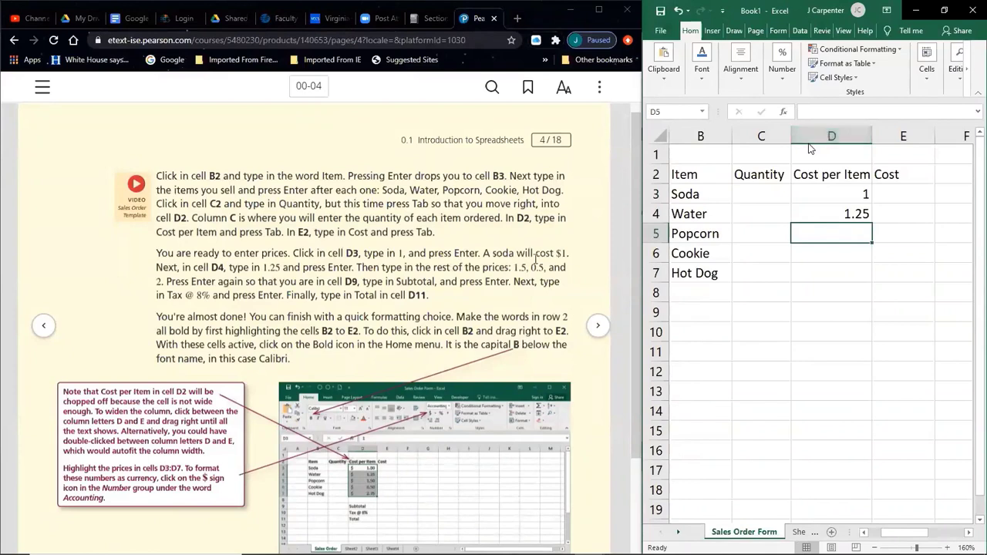
type("1.5")
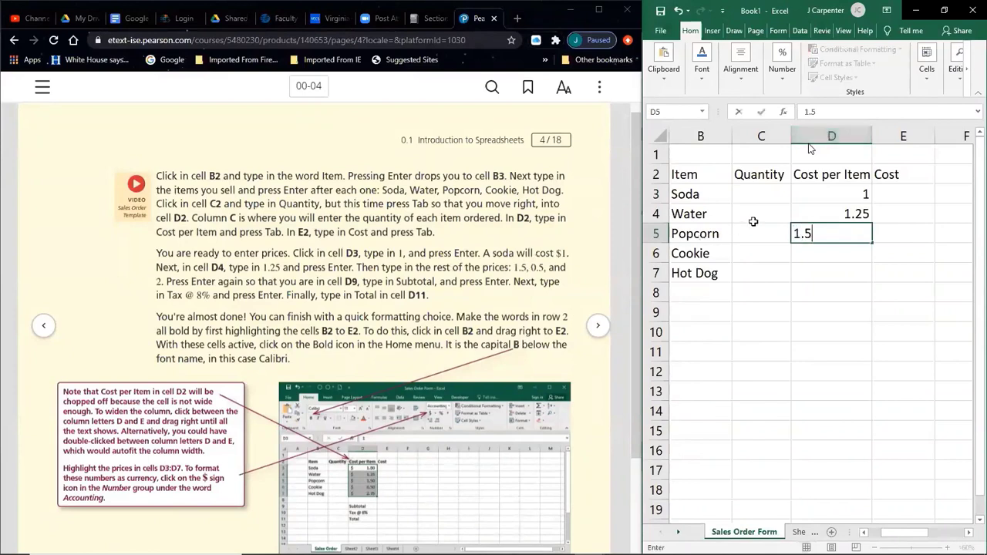
key("Return")
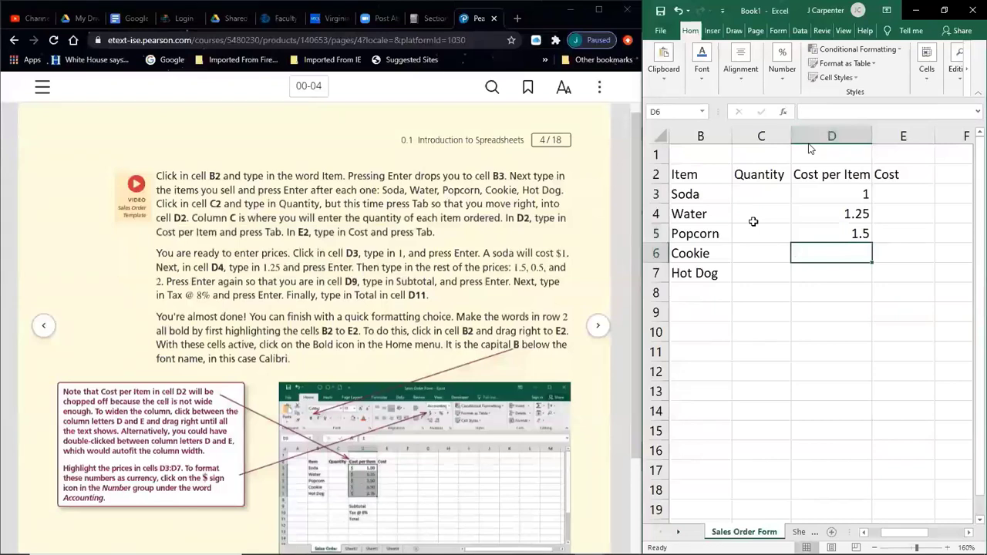
type(".5")
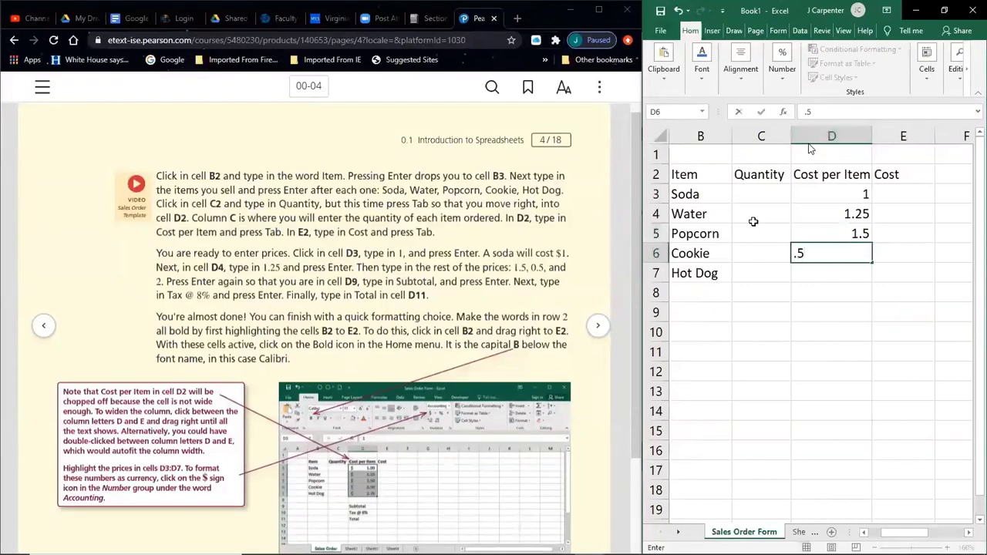
key("Return")
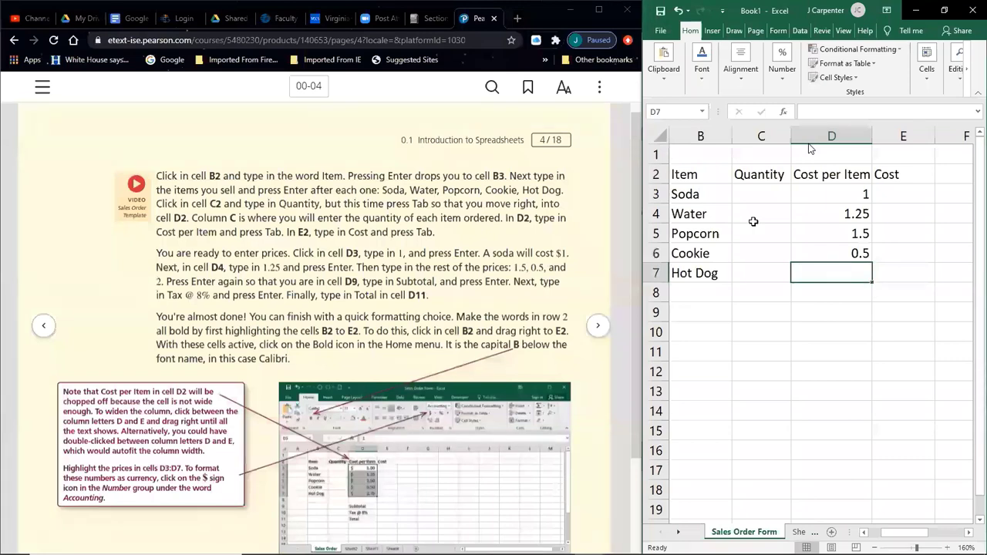
type("2")
key("Return")
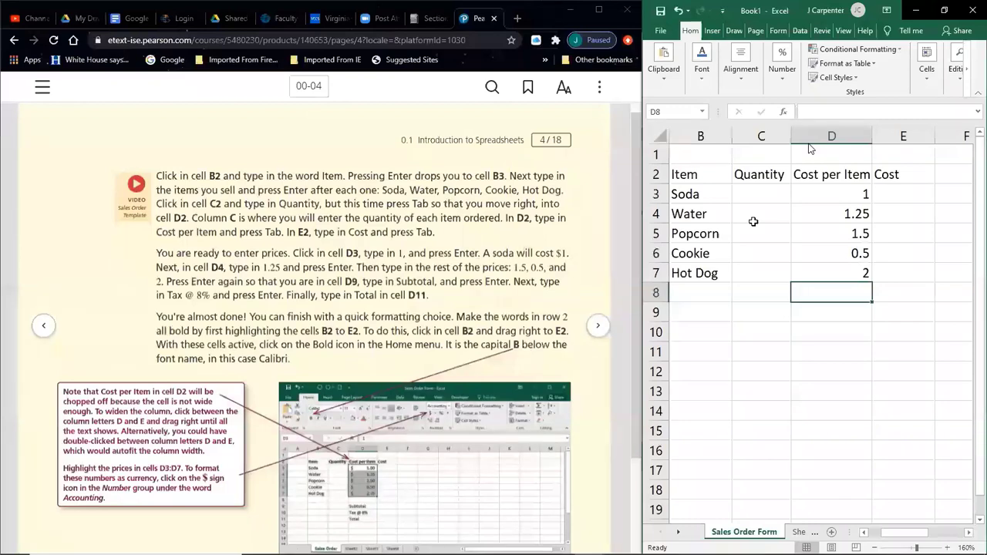
- Select the prices in D3:D7 and maximize the Excel window
left_click_drag(854, 193, 849, 291)
left_click(847, 294)
left_click_drag(830, 188, 830, 274)
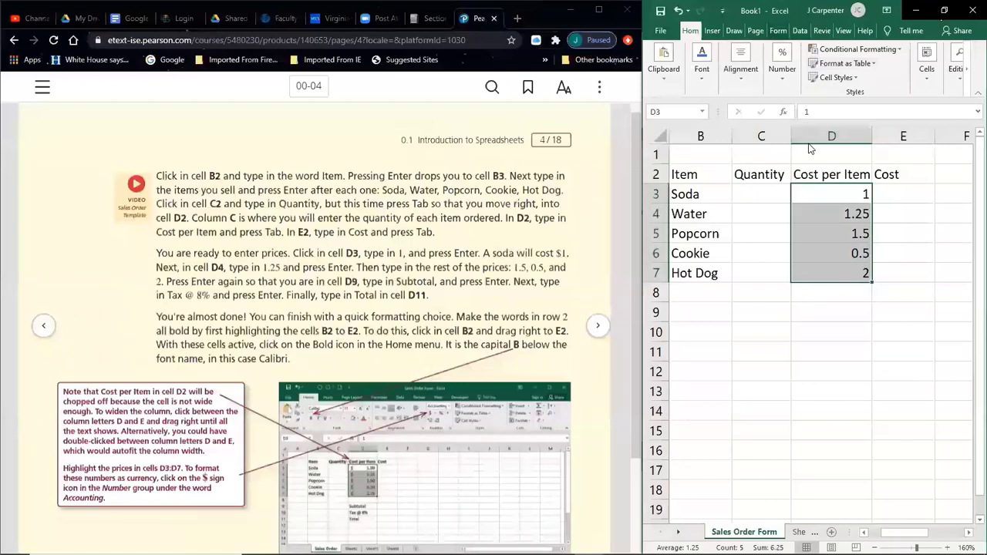
key("super+Up")
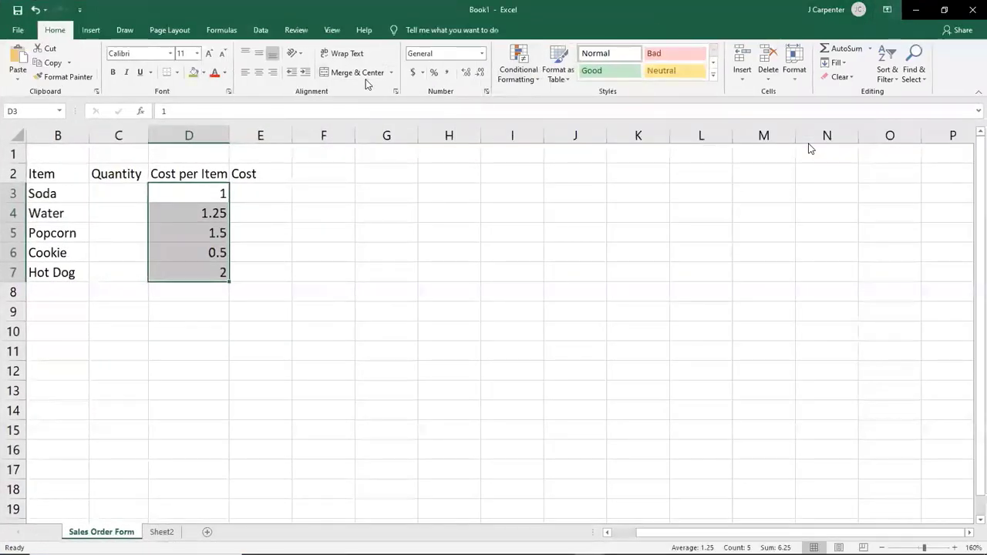
- Apply currency format to each price in D3 through D7 one cell at a time
left_click(272, 214)
left_click(199, 193)
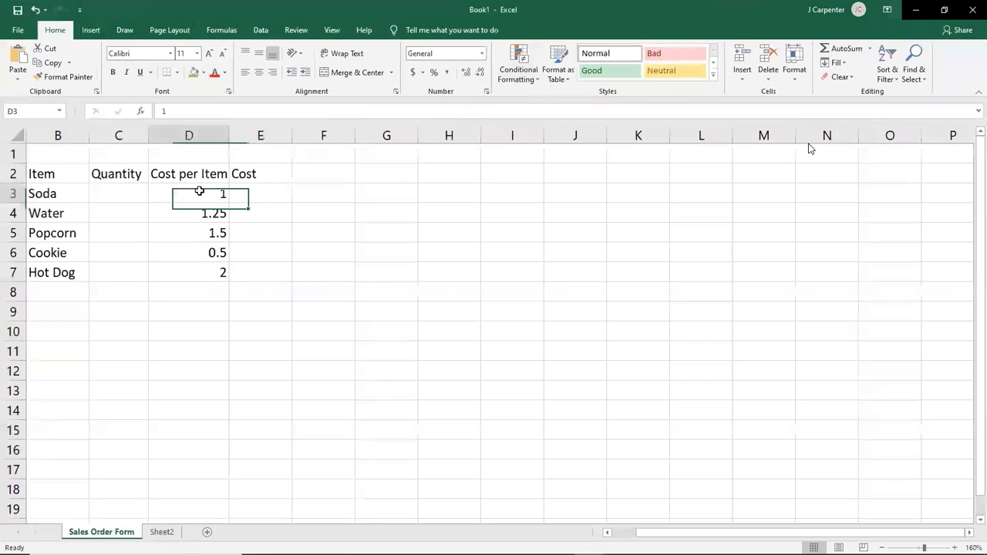
left_click(414, 72)
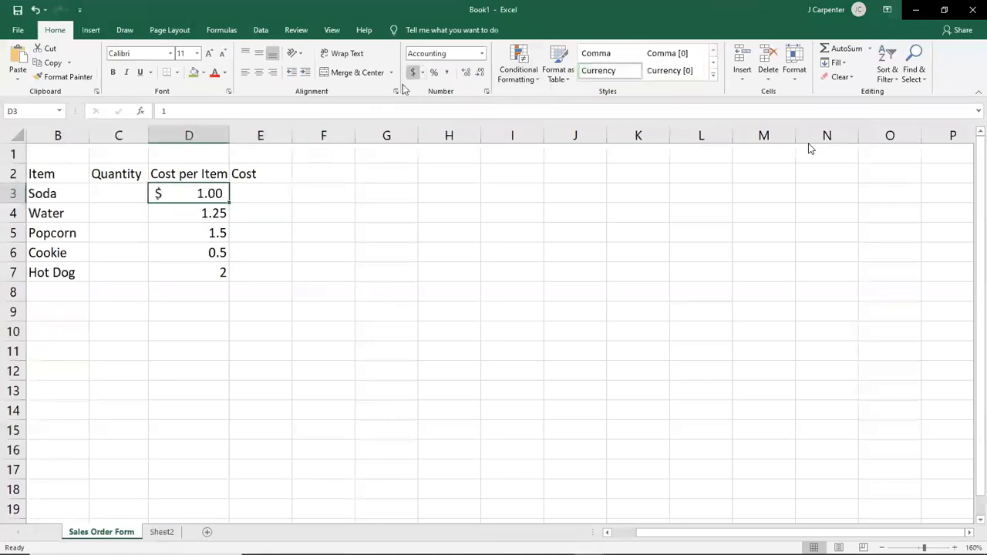
left_click(203, 213)
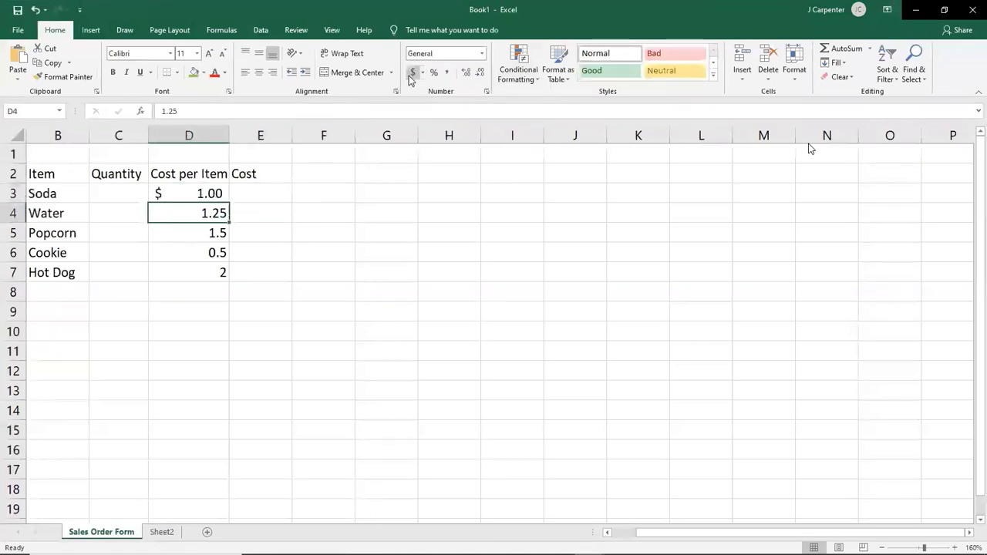
left_click(414, 72)
left_click(209, 229)
left_click(414, 72)
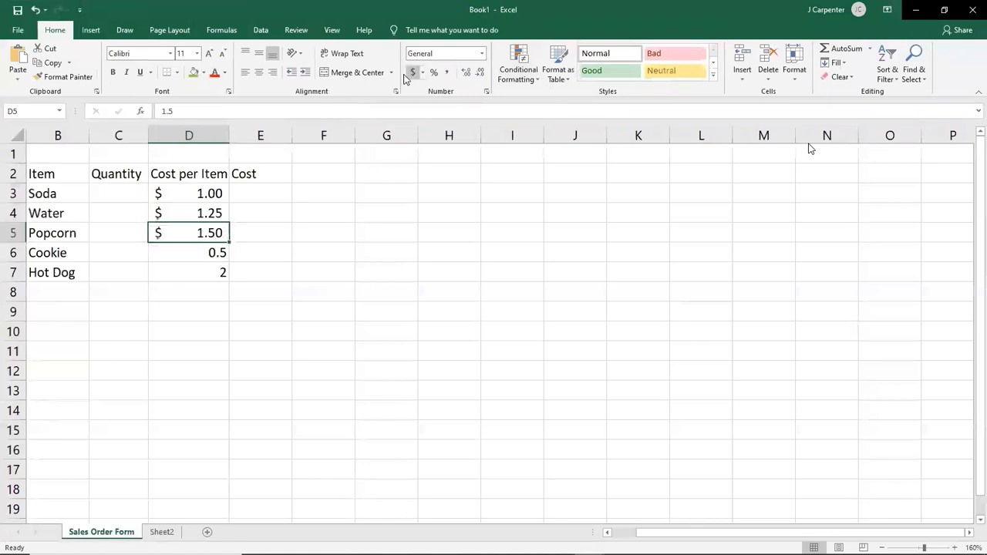
left_click(213, 253)
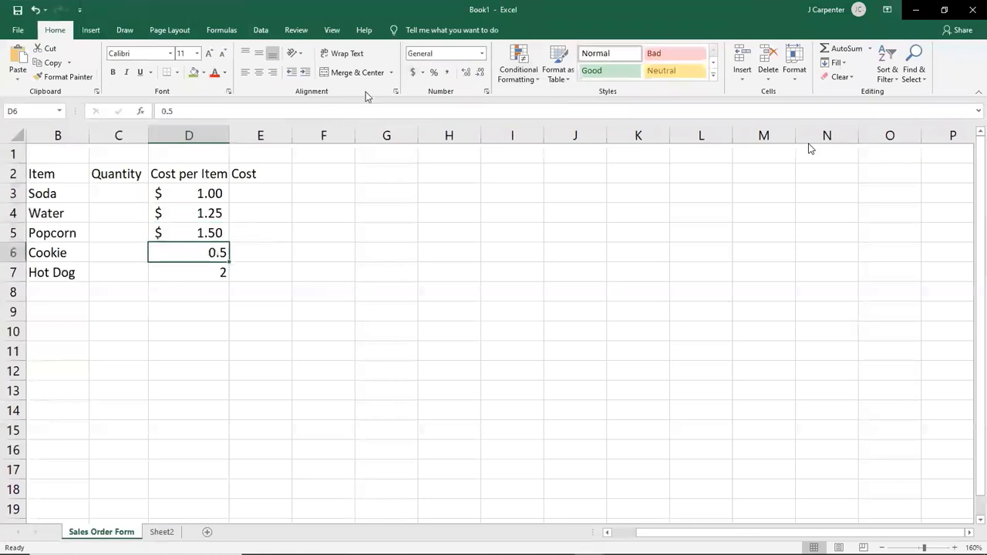
left_click(414, 72)
left_click(193, 266)
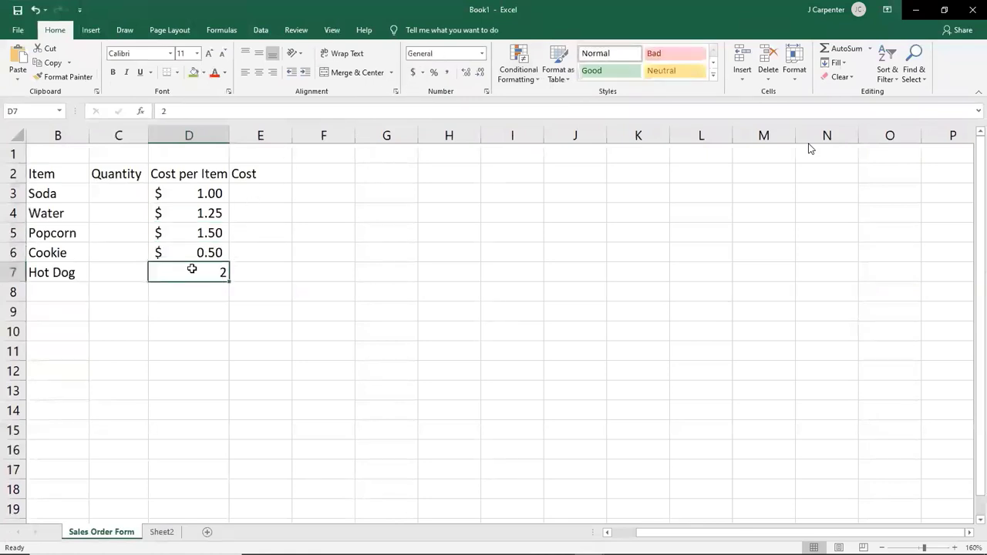
left_click(413, 72)
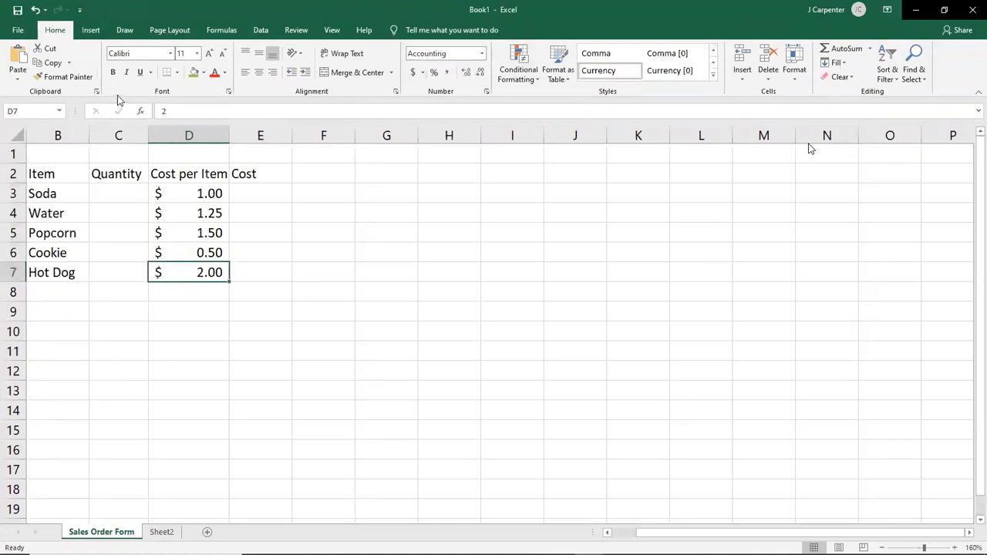
- Undo the per-cell currency formatting, then redo to restore the Hot Dog price of 2
left_click(35, 11)
left_click(35, 10)
left_click(35, 11)
left_click(35, 11)
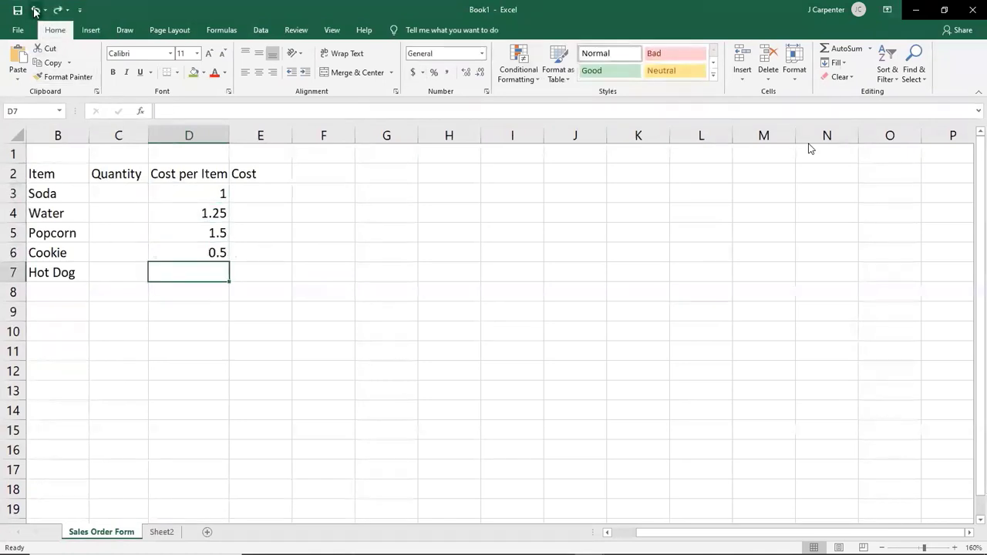
left_click_drag(395, 157, 764, 351)
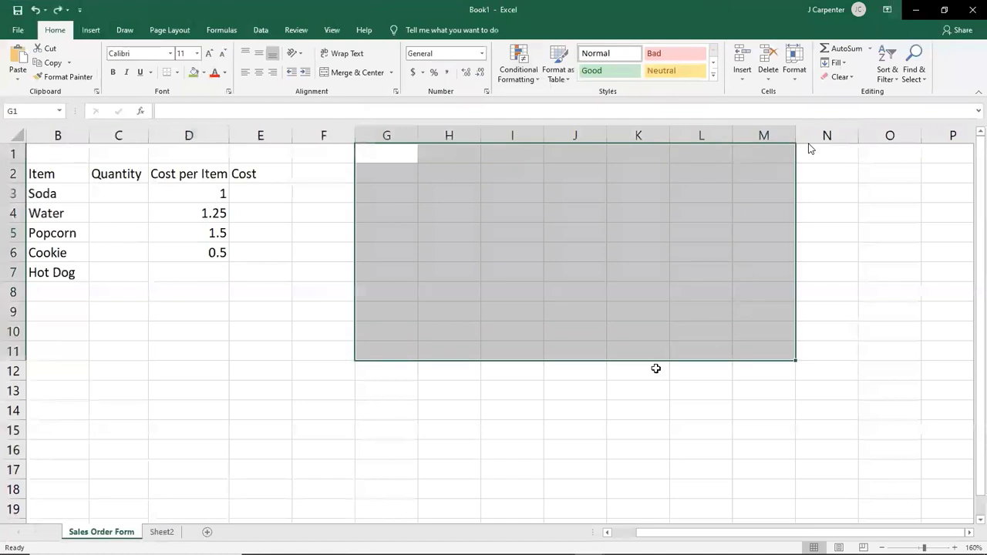
left_click(612, 393)
left_click_drag(522, 207, 328, 347)
left_click_drag(616, 240, 782, 383)
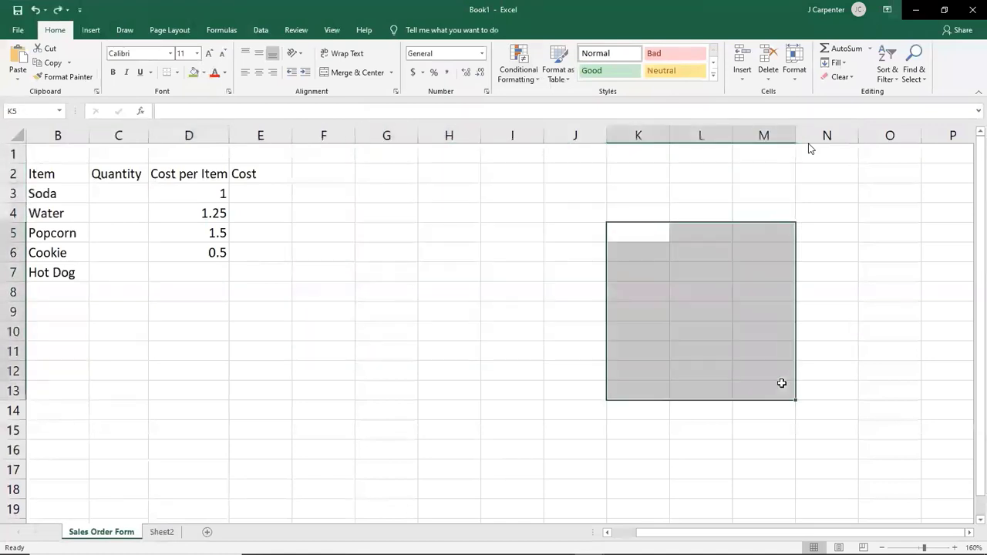
left_click_drag(516, 331, 267, 320)
left_click_drag(491, 220, 721, 291)
left_click(698, 370)
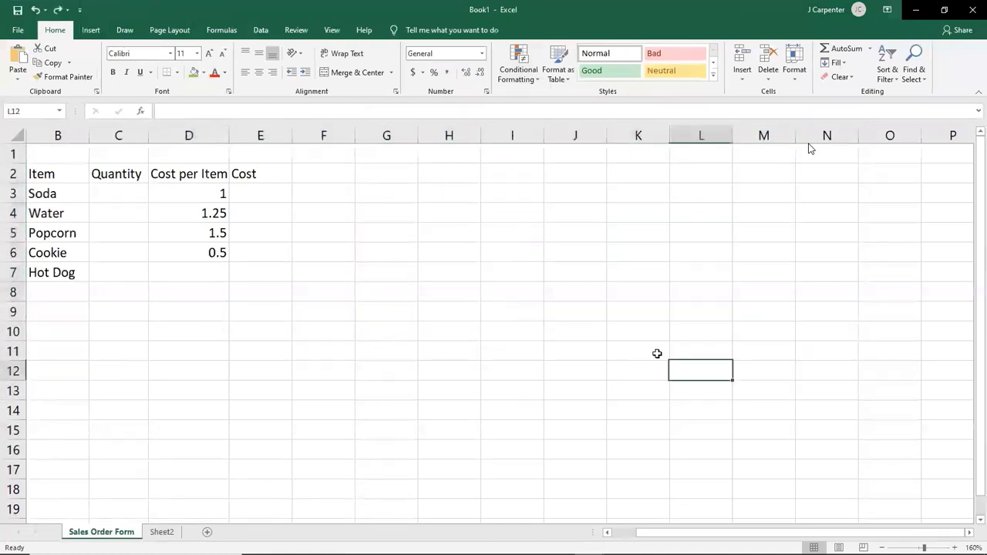
left_click(57, 10)
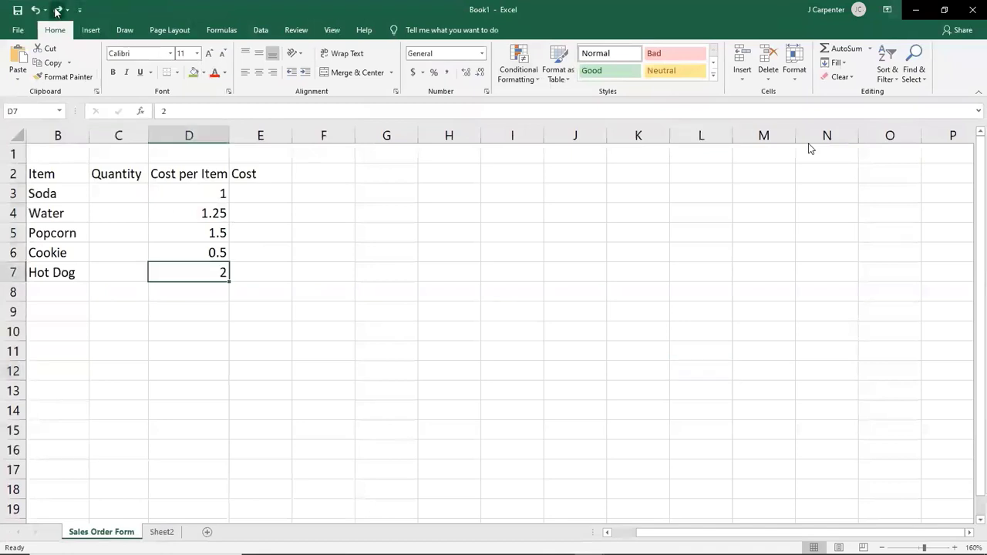
- Apply Accounting format to D3:D7, showing $1.00 to $2.00, and restore the window size
left_click_drag(212, 192, 213, 264)
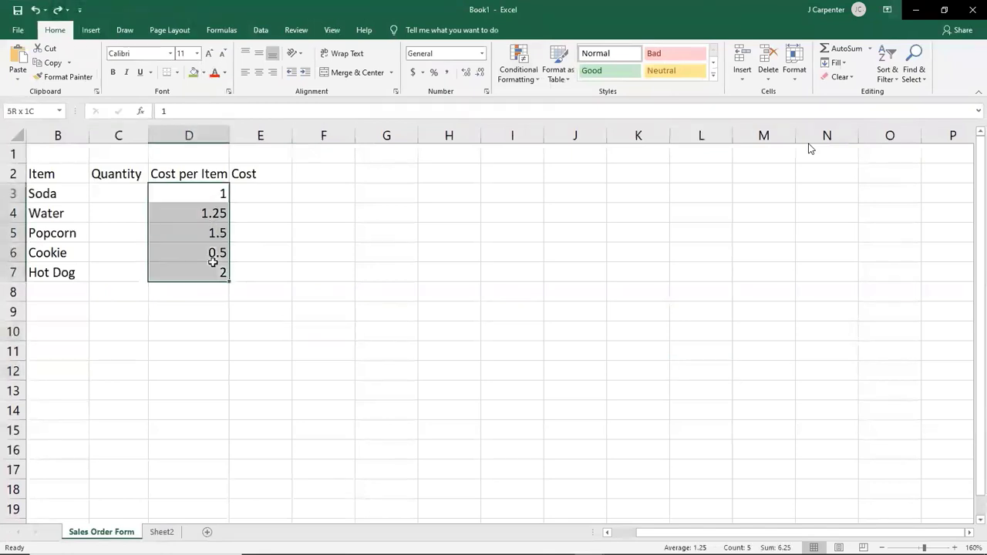
left_click(413, 73)
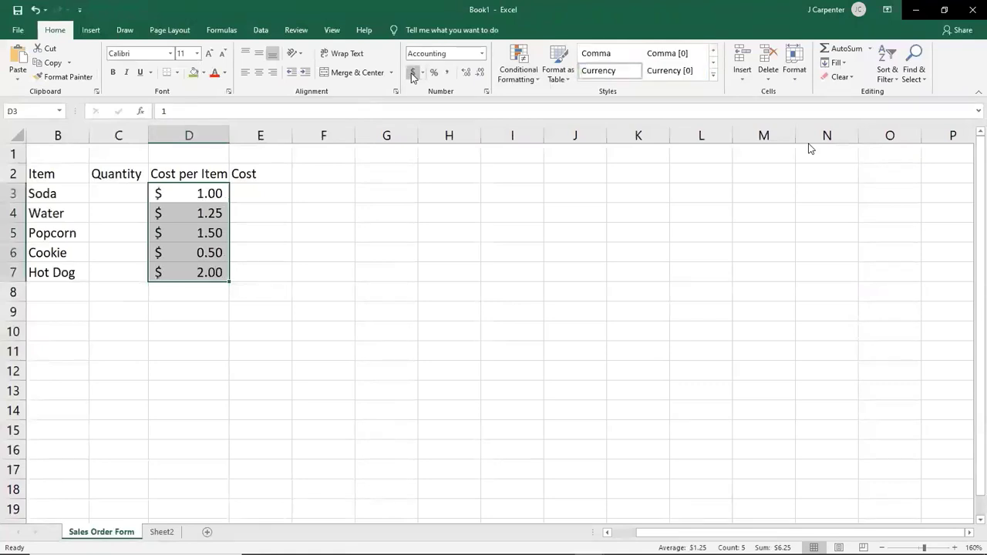
key("ctrl+z")
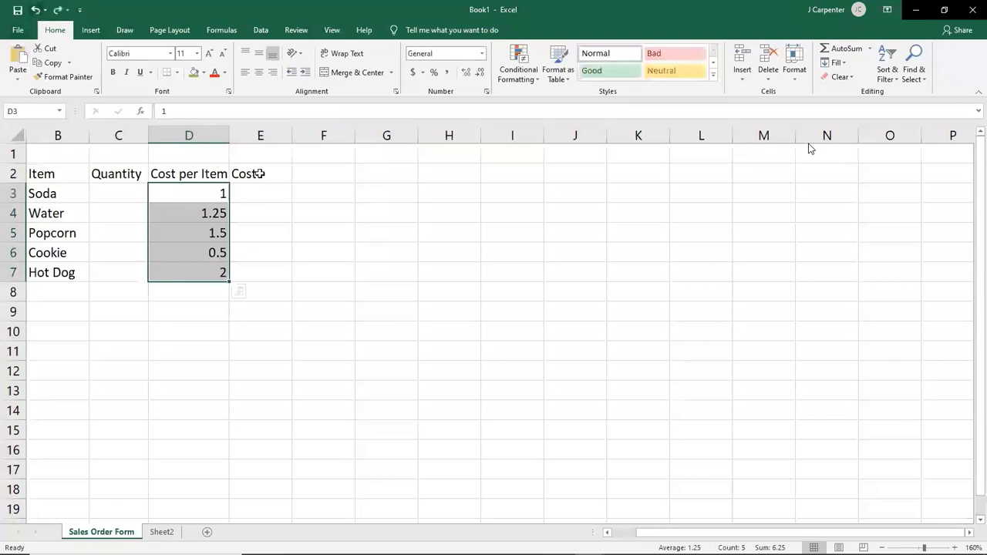
left_click(374, 220)
left_click_drag(194, 194, 219, 275)
left_click_drag(285, 196, 276, 274)
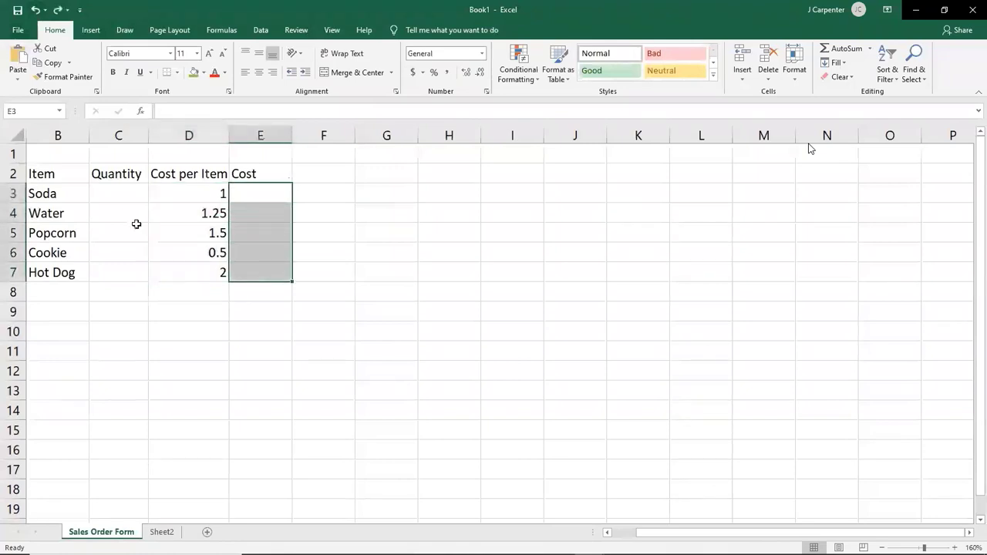
left_click_drag(115, 191, 133, 262)
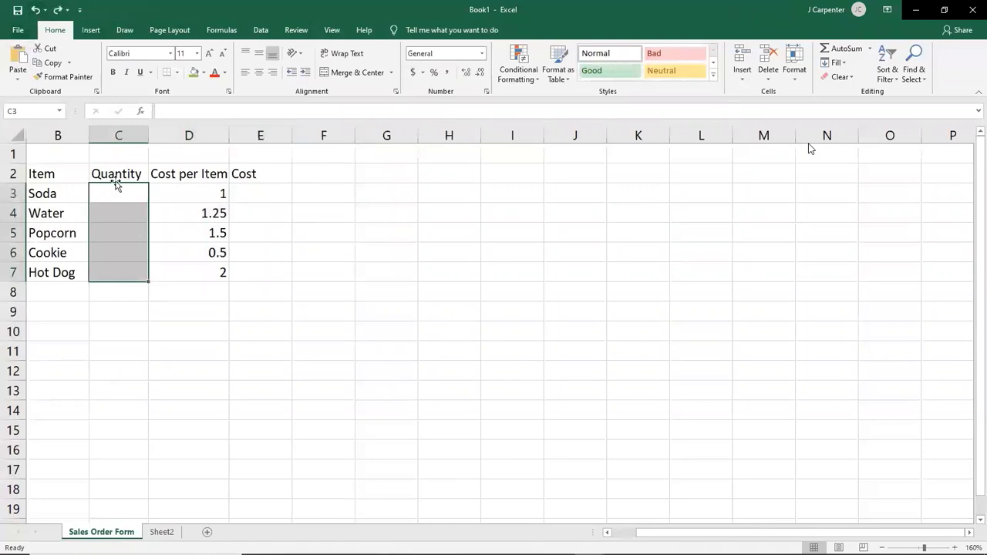
left_click_drag(254, 193, 249, 275)
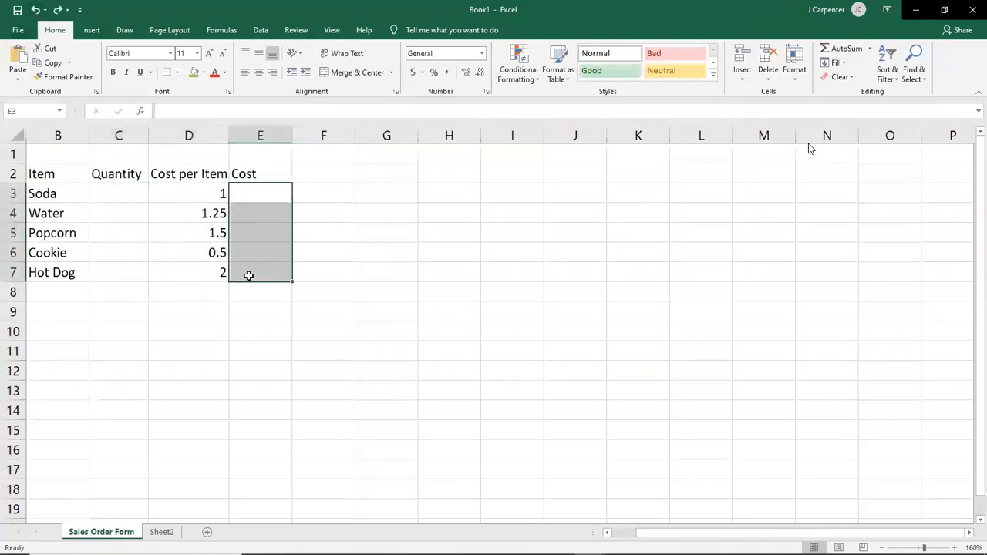
left_click(233, 317)
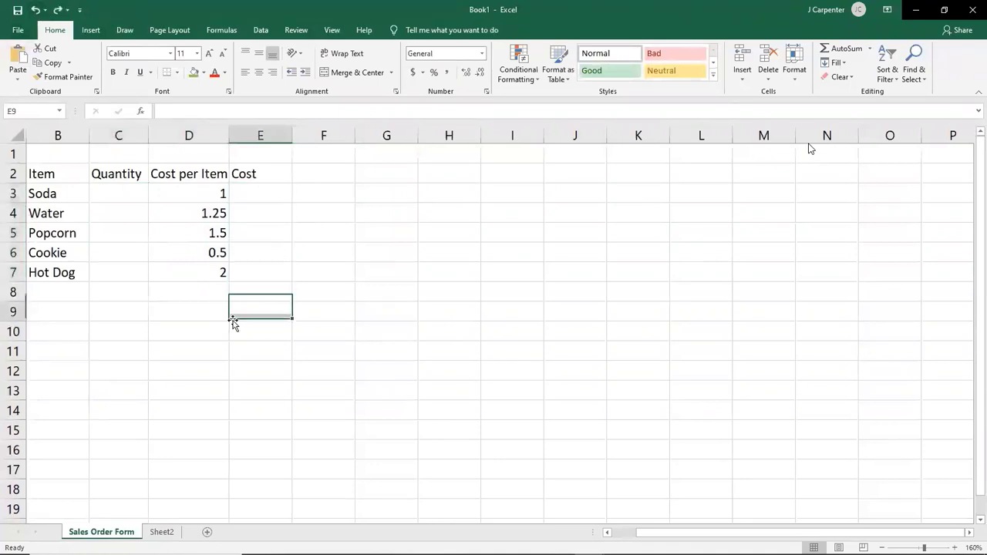
left_click_drag(199, 194, 189, 271)
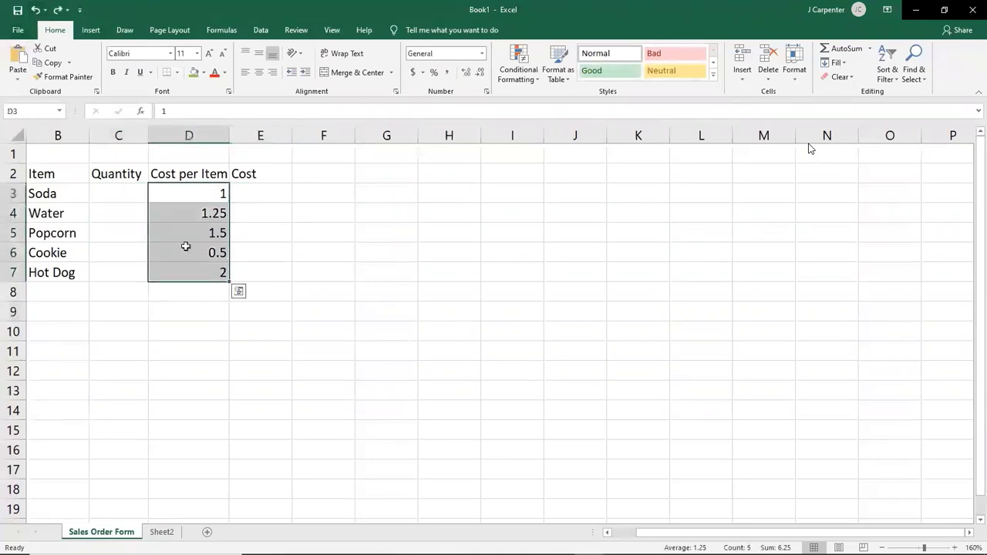
left_click(415, 73)
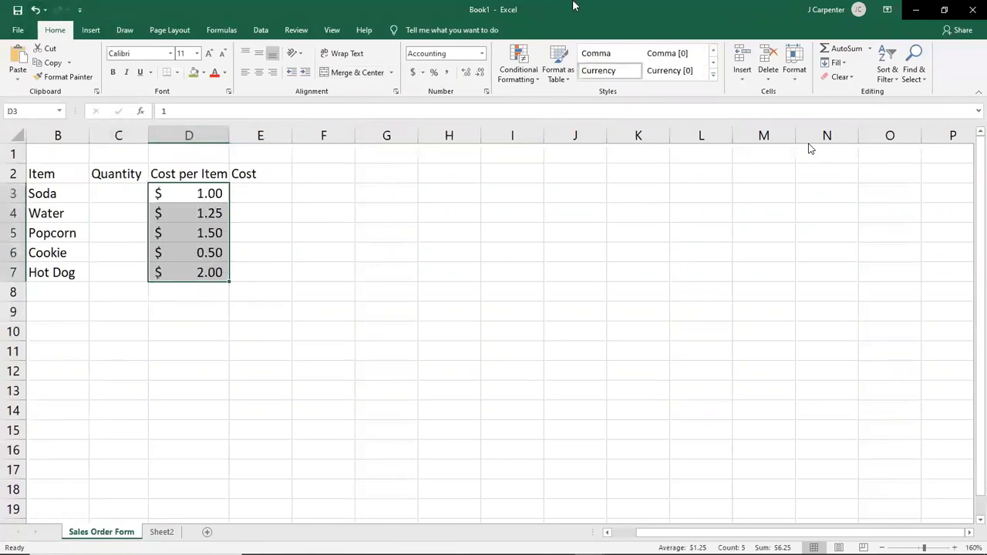
double_click(566, 14)
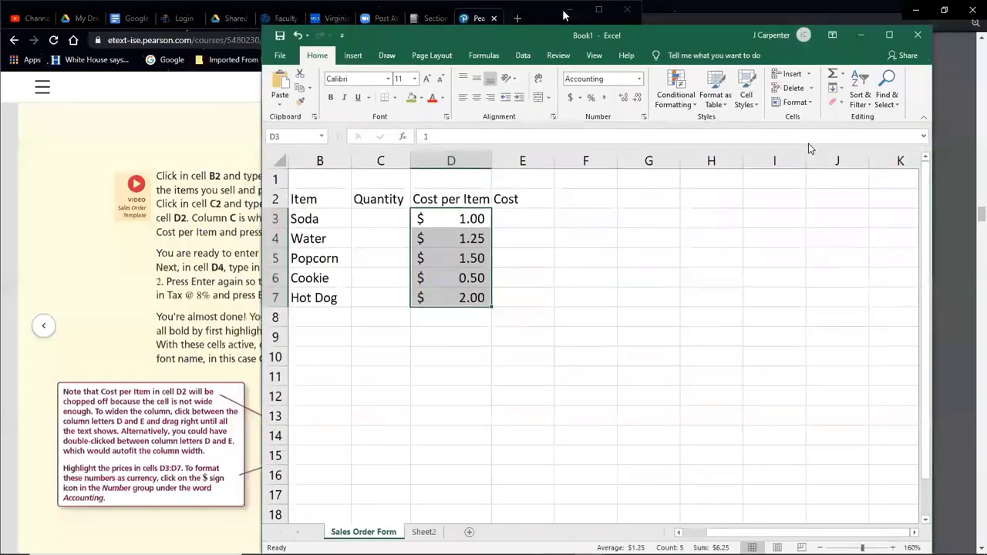
- Snap Excel to the right half and highlight the Subtotal, Tax and Total sentence in the e-text
key("super+Right")
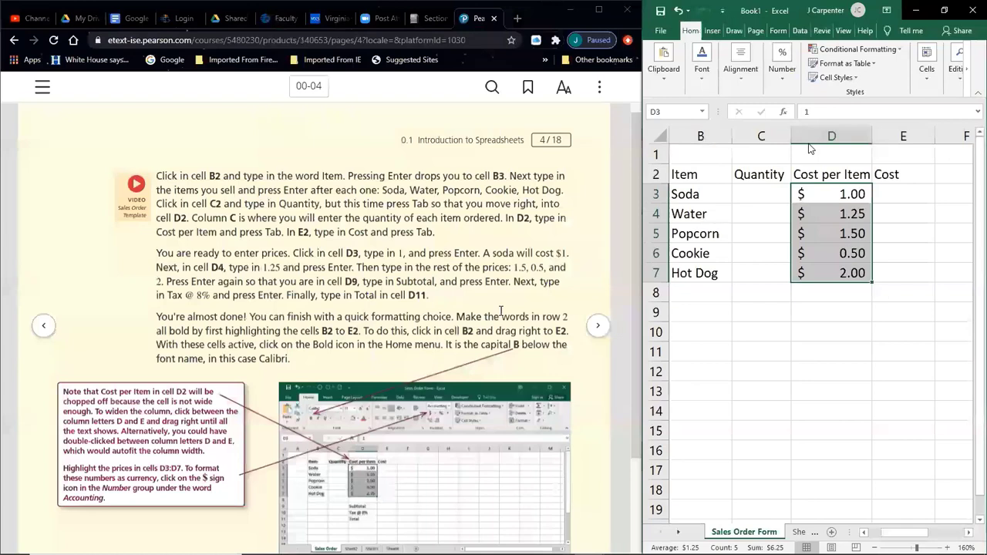
left_click(453, 277)
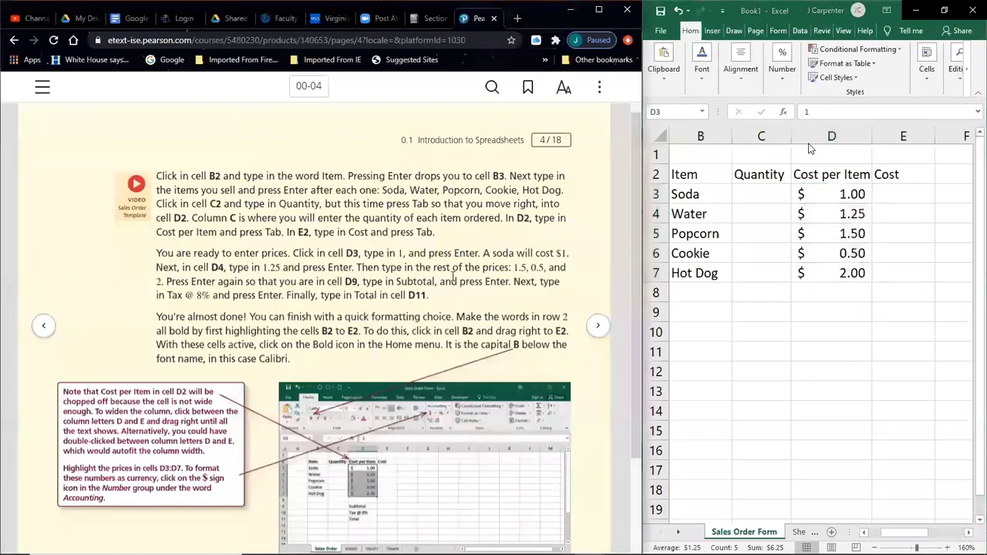
left_click_drag(166, 278, 426, 296)
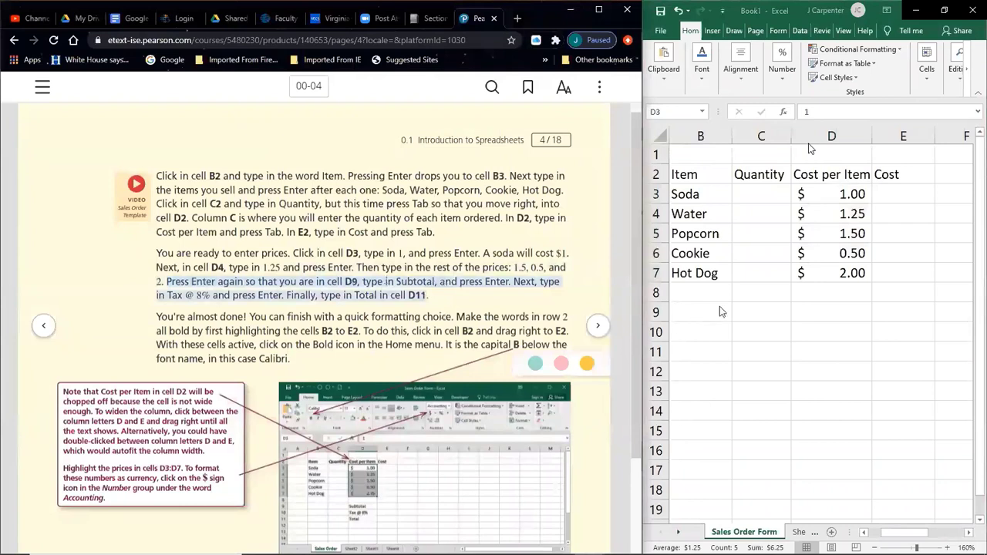
- Enter the labels Subtotal, Tax @8% and Total down cells D9, D10 and D11
left_click(810, 321)
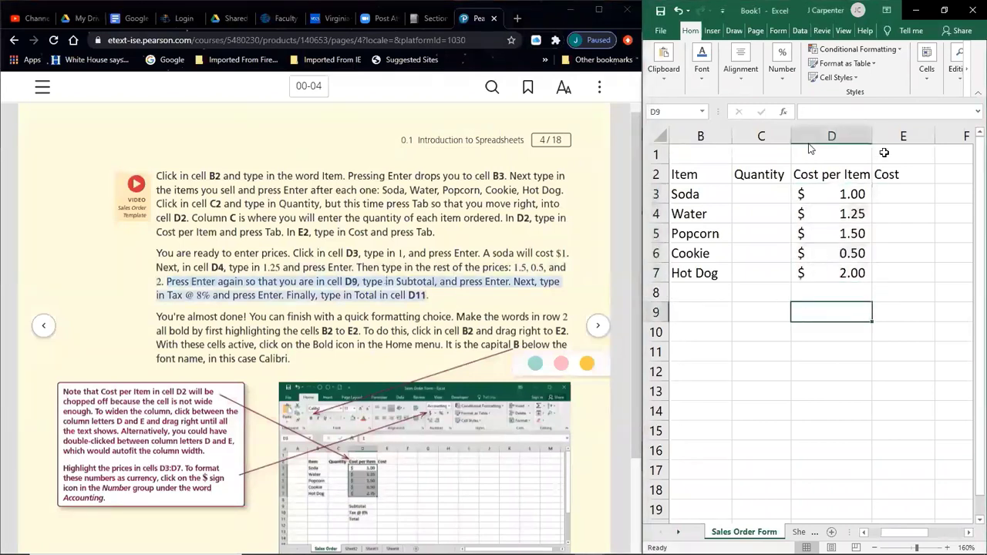
type("Subtotal")
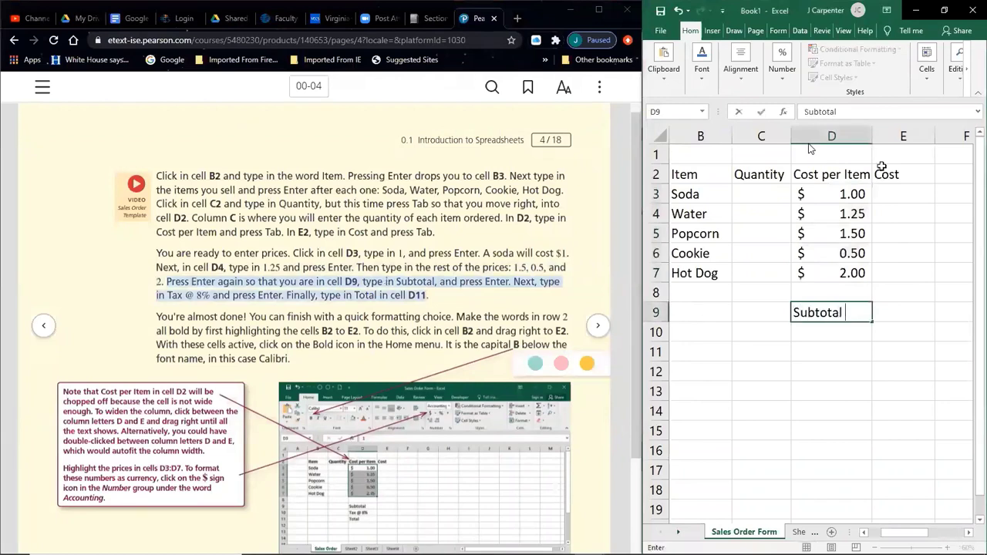
key("Return")
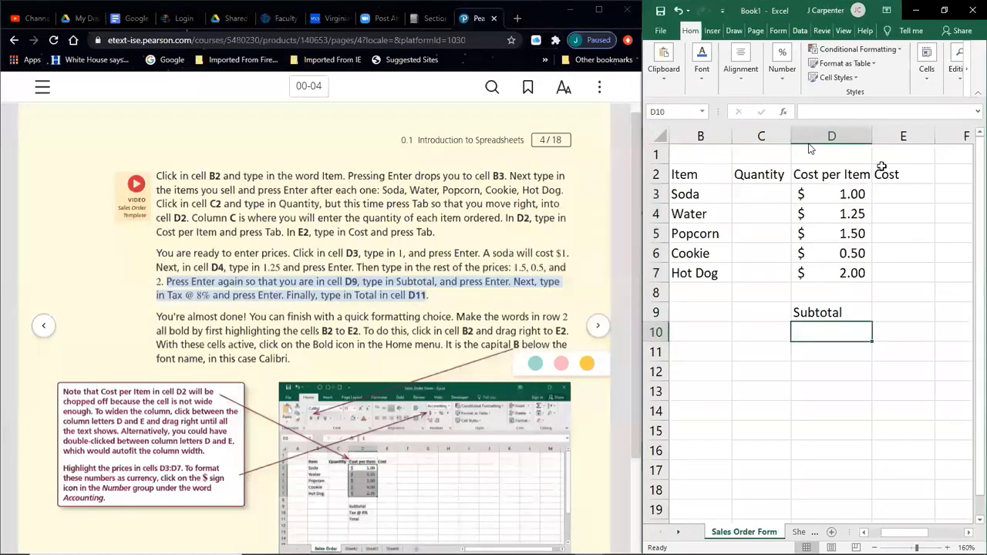
type("Tax ")
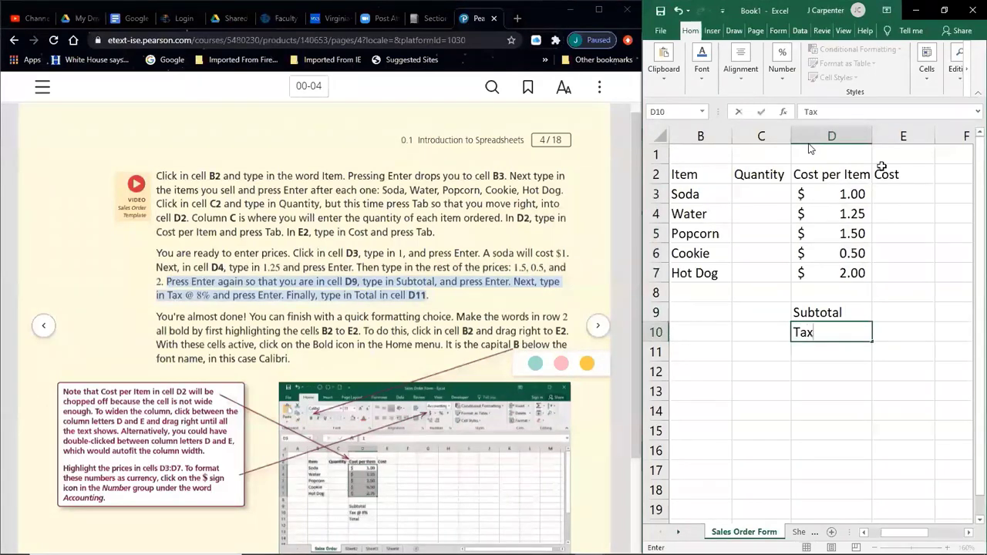
type("@8%")
key("Return")
type("Total")
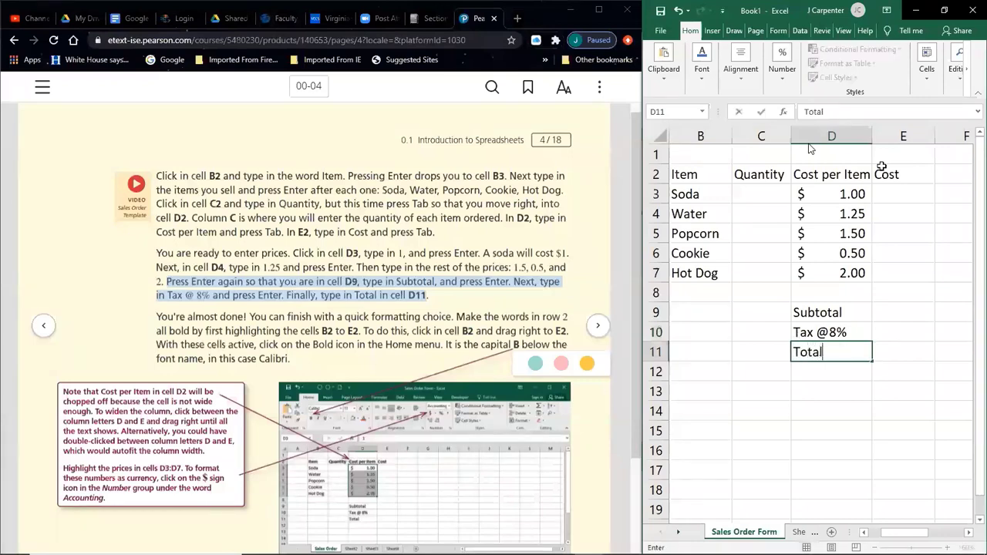
key("Return")
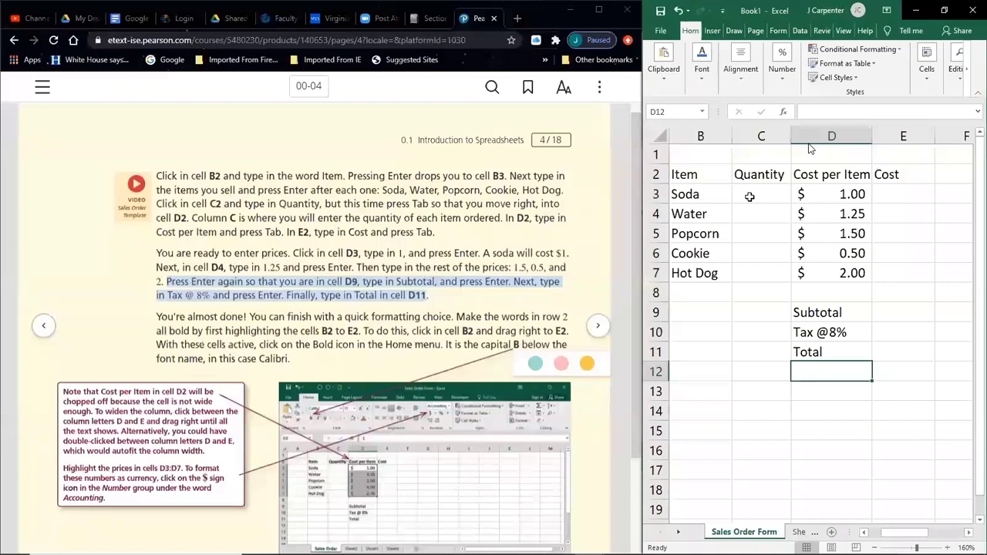
left_click_drag(749, 197, 756, 276)
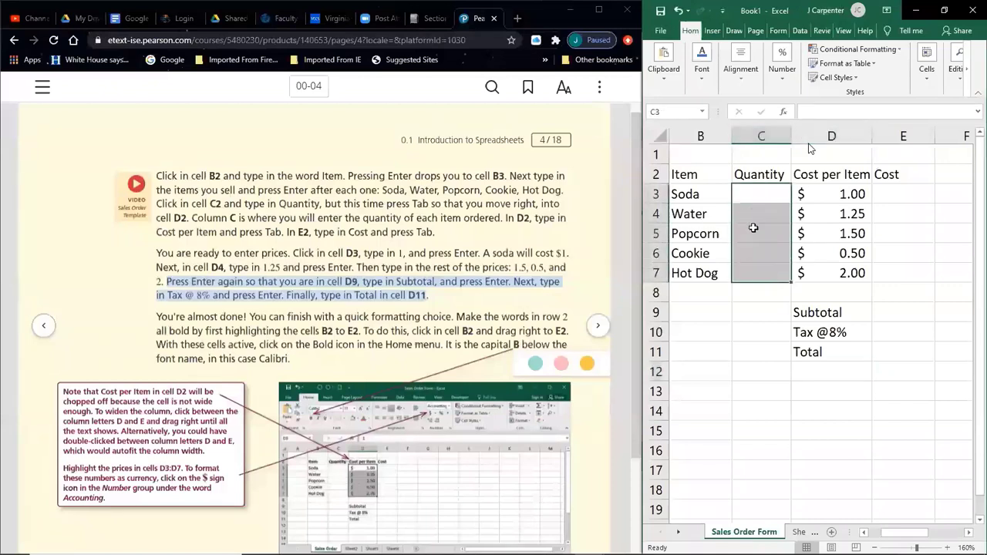
left_click_drag(905, 201, 899, 275)
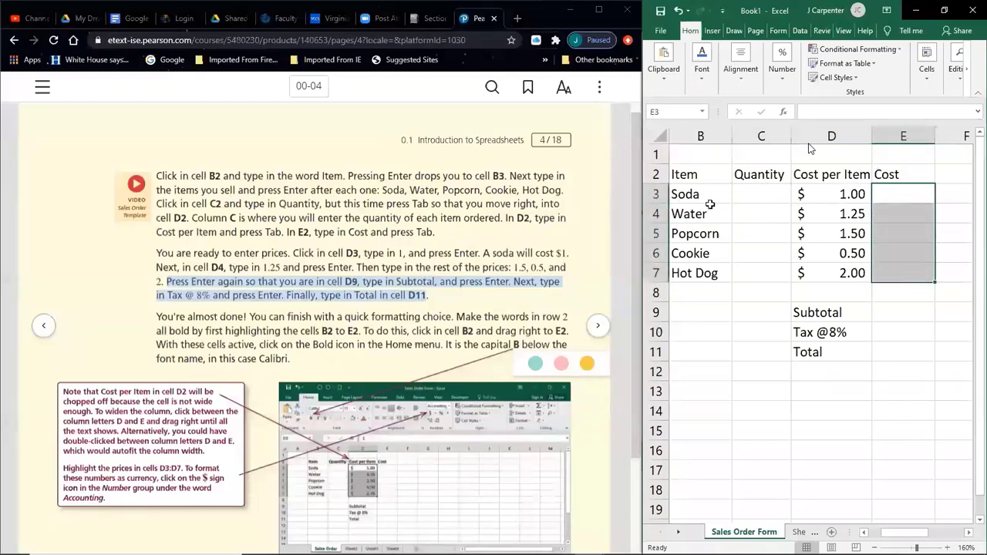
left_click(757, 193)
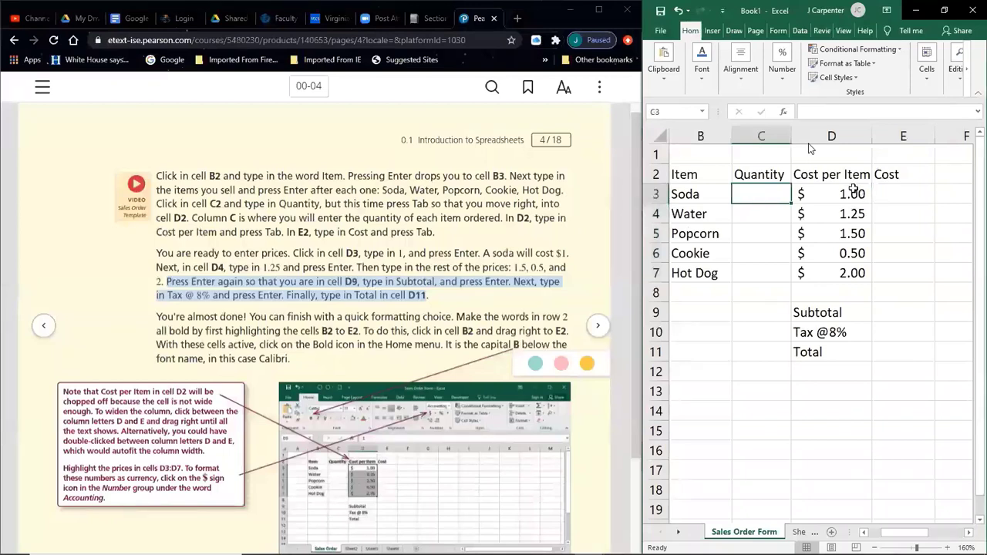
left_click(900, 195)
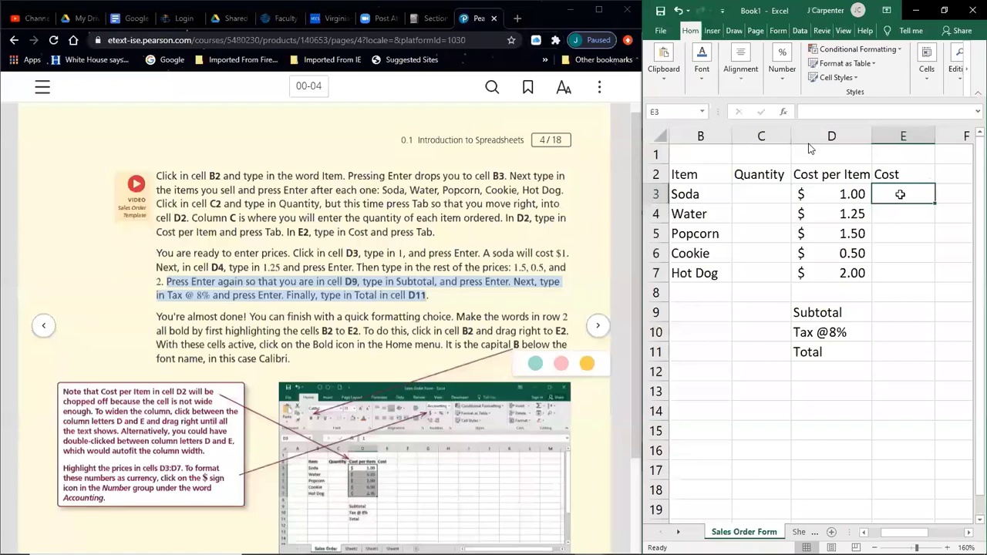
left_click(895, 331)
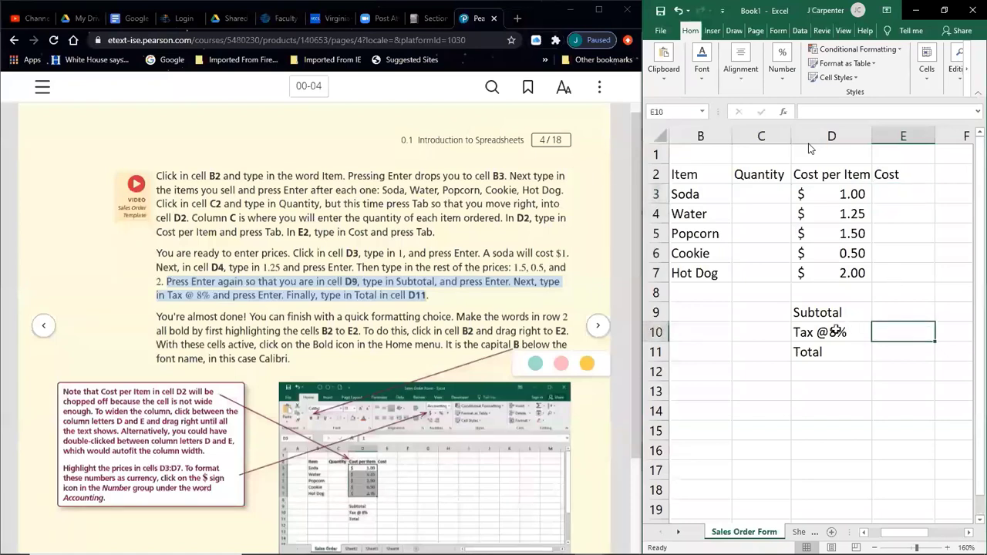
left_click(836, 330)
left_click(899, 334)
left_click(903, 309)
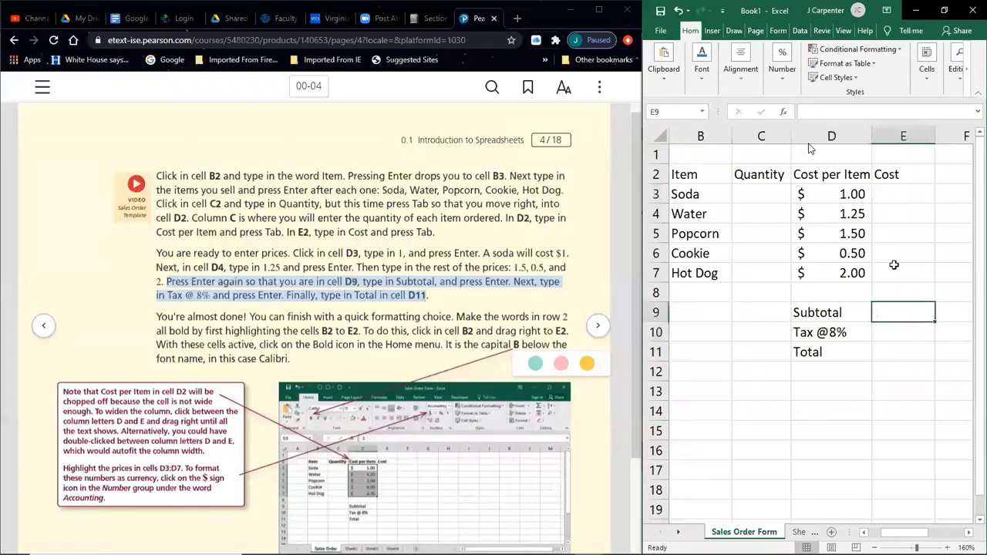
left_click(890, 355)
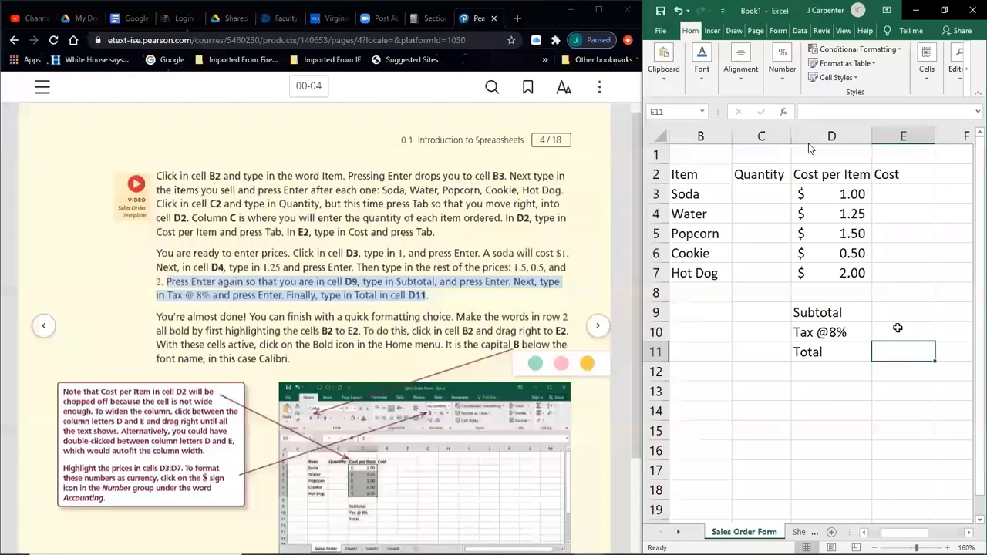
left_click(907, 318)
left_click(900, 332)
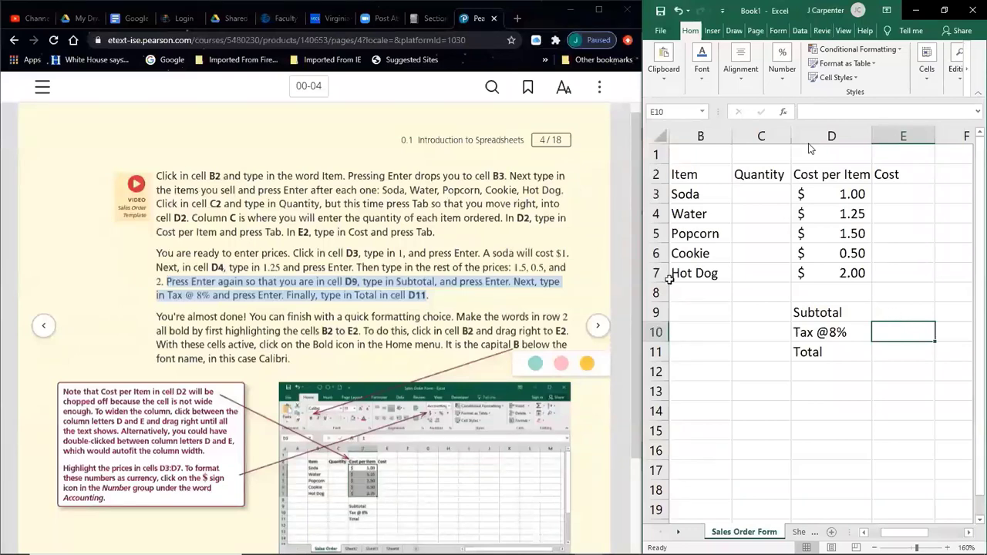
left_click(396, 308)
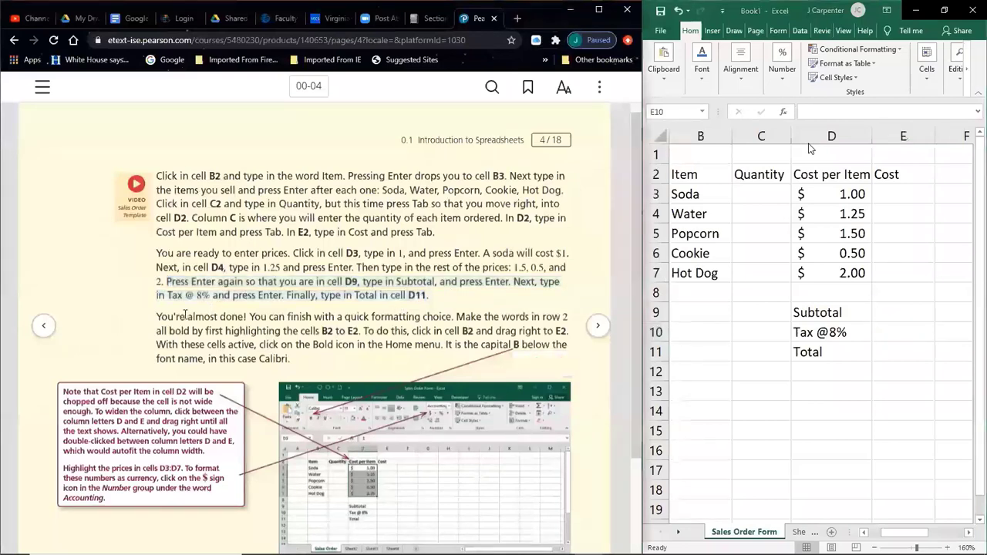
- Select the header cells B2:E2 (Item through Cost) and maximize the Excel window
left_click_drag(160, 313, 288, 359)
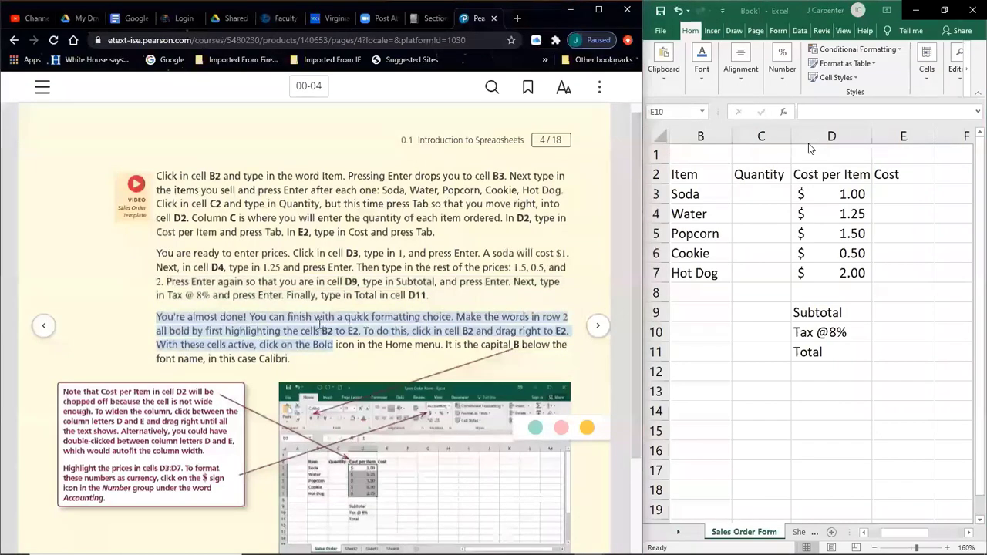
left_click(807, 207)
mouse_move(895, 175)
left_mouse_down()
mouse_move(694, 172)
mouse_move(887, 174)
left_mouse_up()
left_click(743, 231)
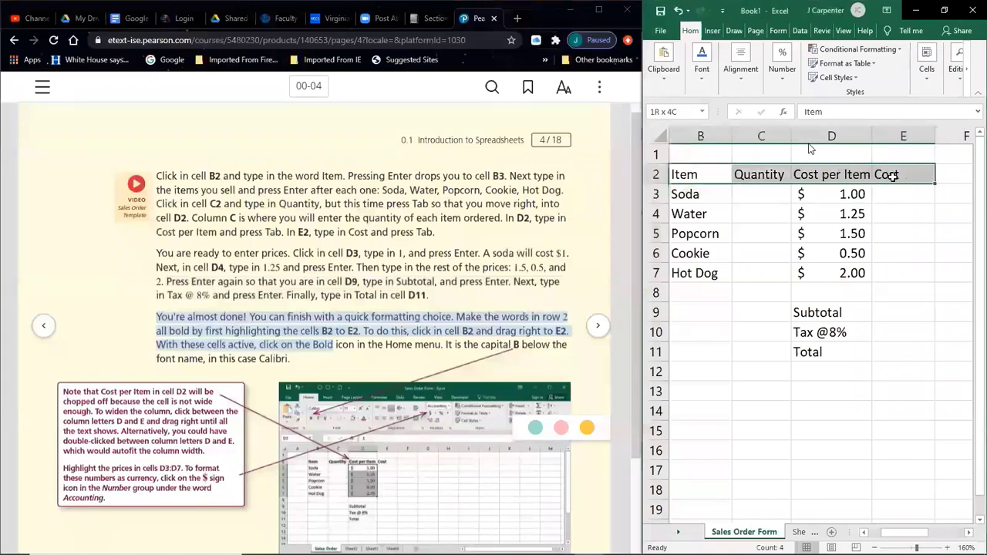
left_click(842, 236)
left_click(703, 177)
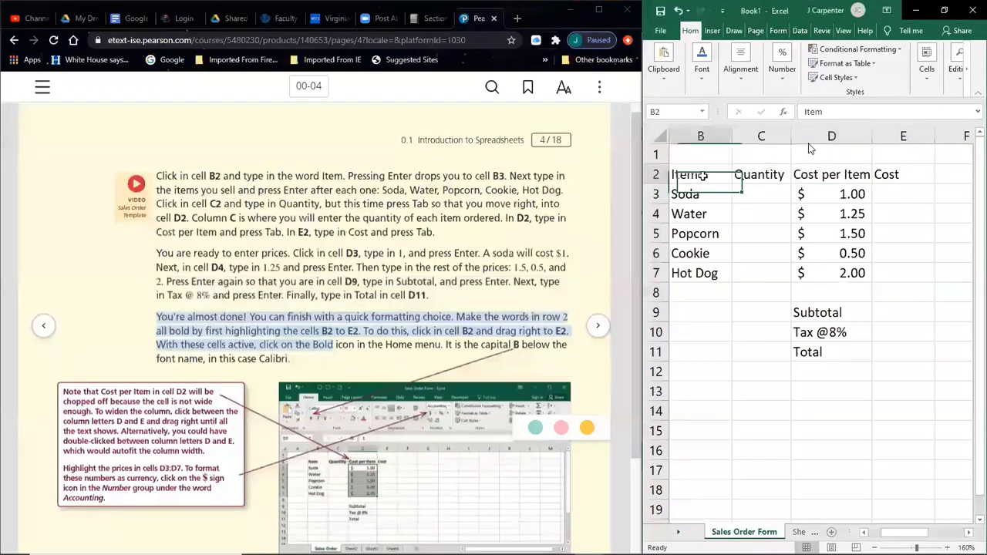
left_click(771, 177)
left_click(841, 177)
left_click(889, 178)
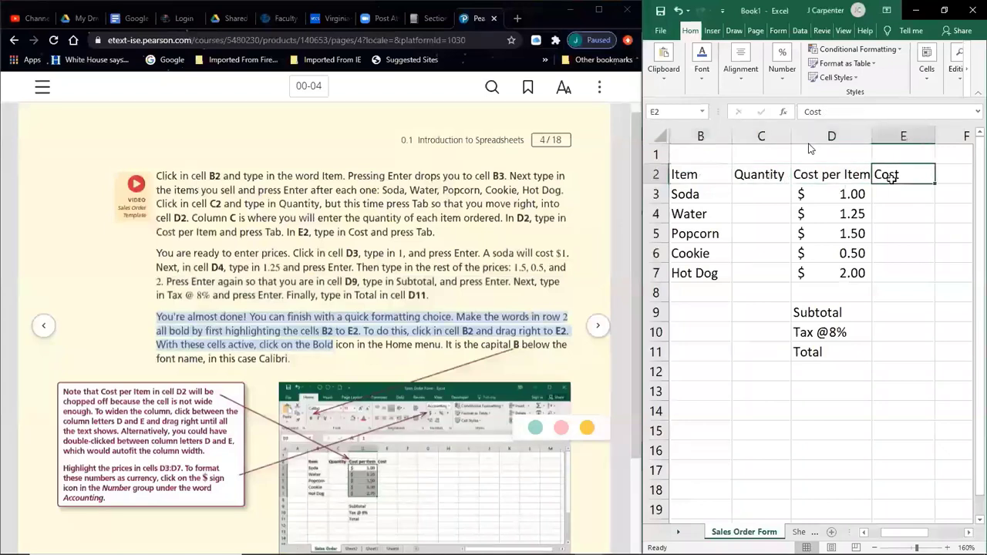
left_click_drag(698, 176, 899, 178)
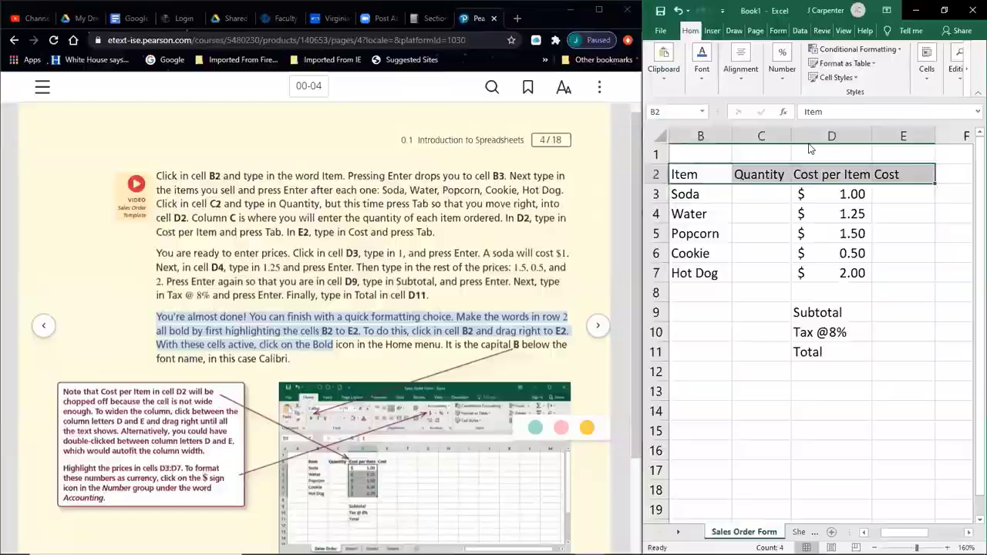
left_click(944, 11)
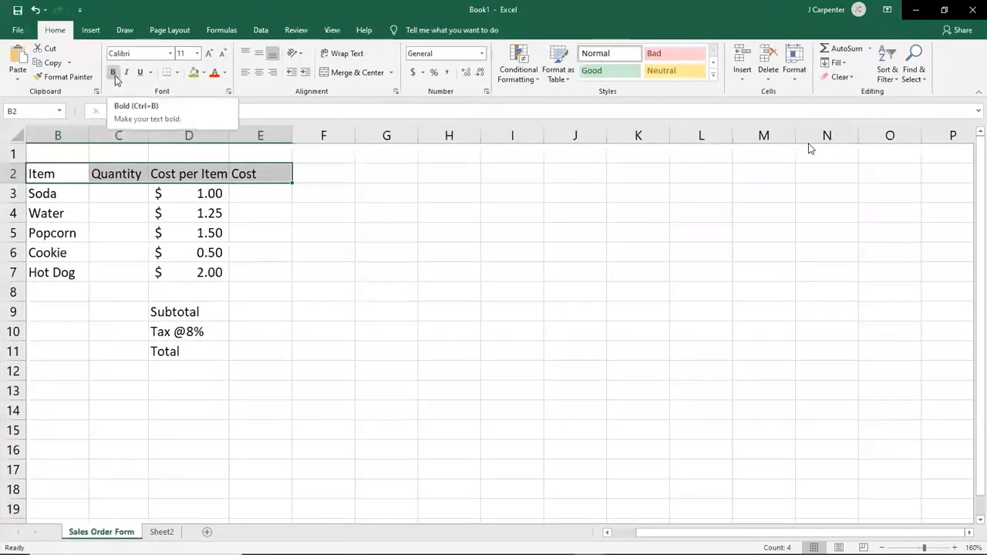
- Make the B2:E2 headers Item, Quantity, Cost per Item and Cost bold
left_click(115, 75)
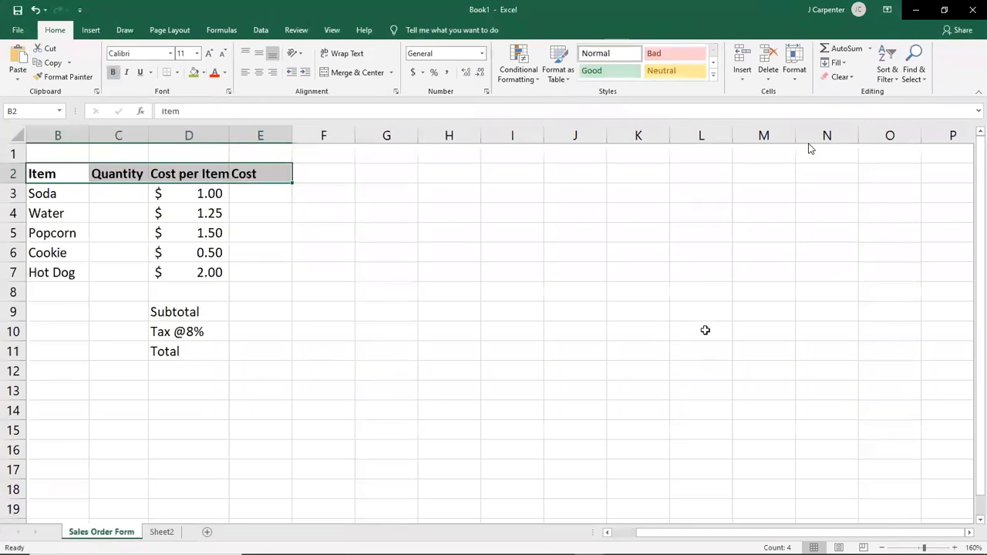
key("ctrl+b")
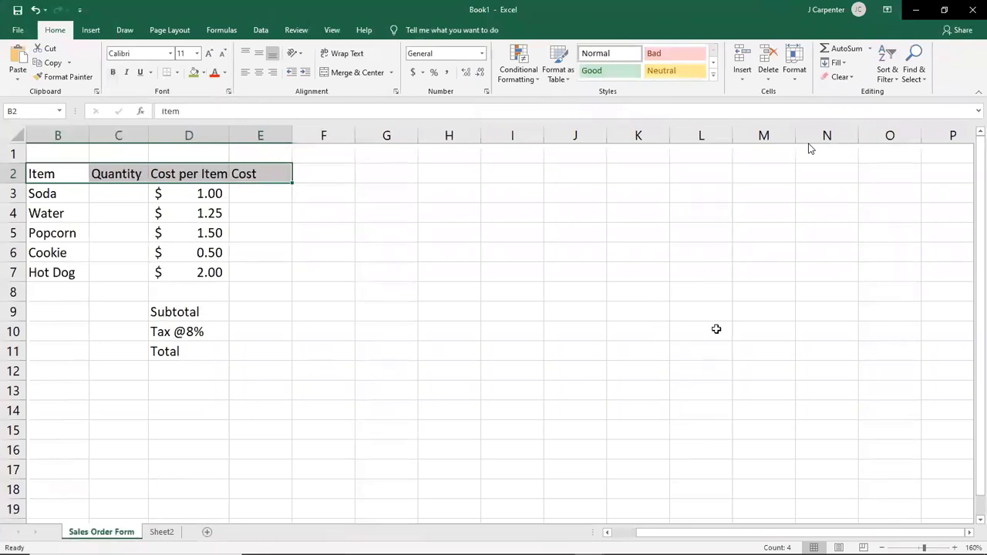
key("ctrl+b")
key("ctrl+b")
key("ctrl+b")
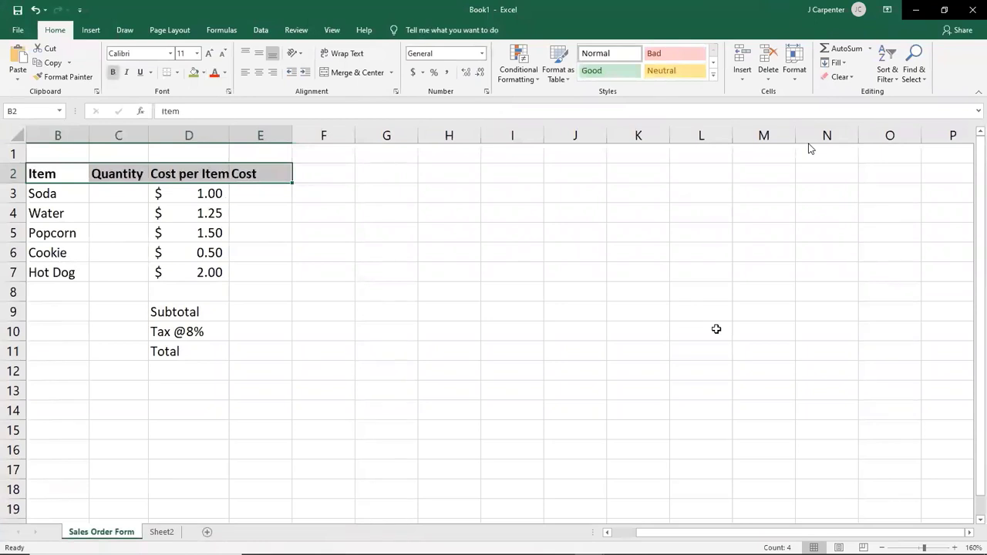
left_click(114, 72)
left_click(113, 73)
left_click(114, 72)
left_click(113, 73)
- Restore Excel beside the eText, turn to page 5, and highlight the first cursor-shape item
double_click(507, 14)
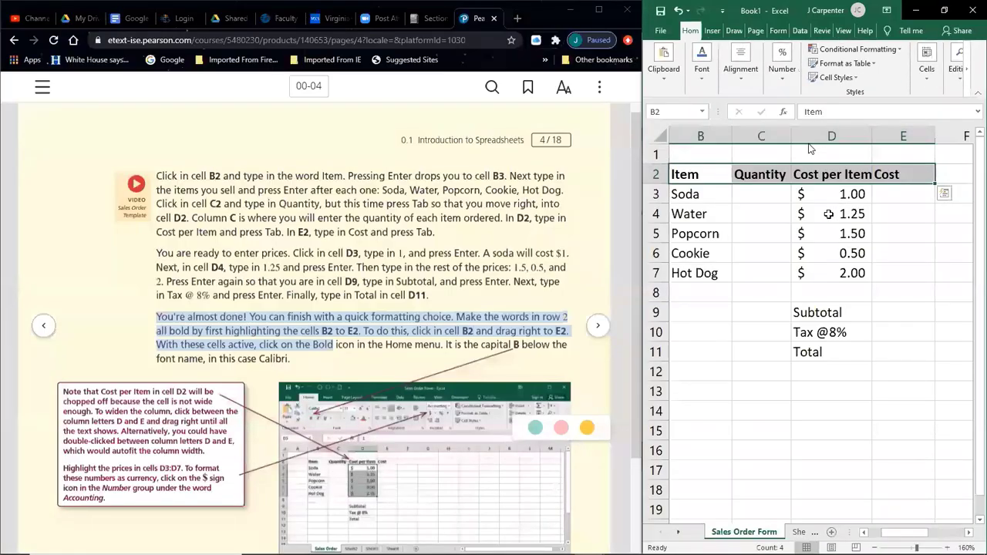
scroll(344, 351, "down", 1)
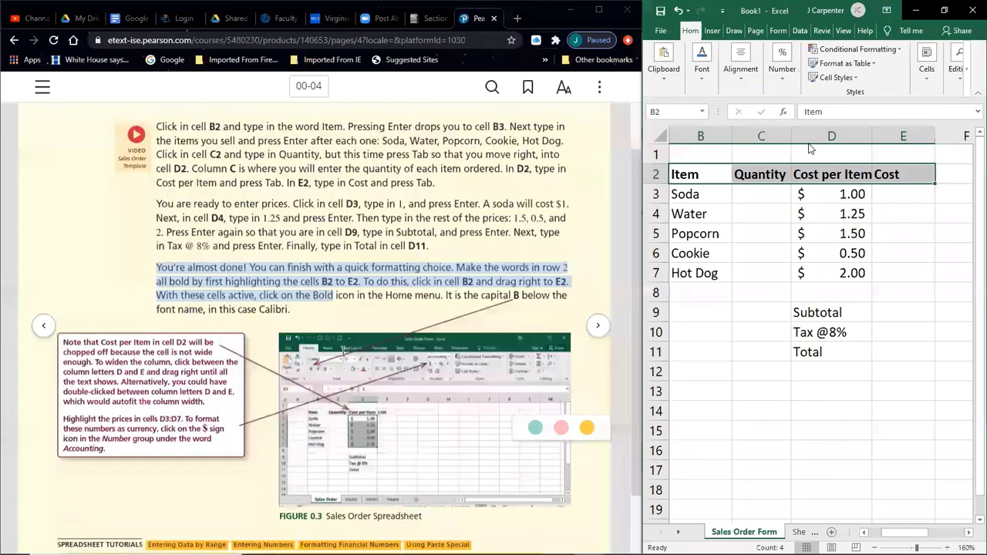
left_click(594, 327)
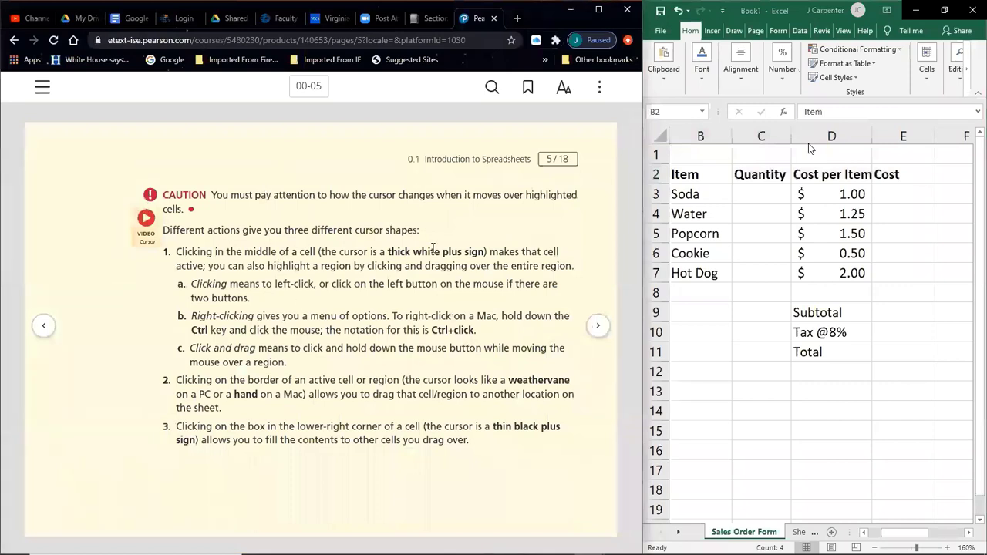
left_click_drag(166, 252, 218, 221)
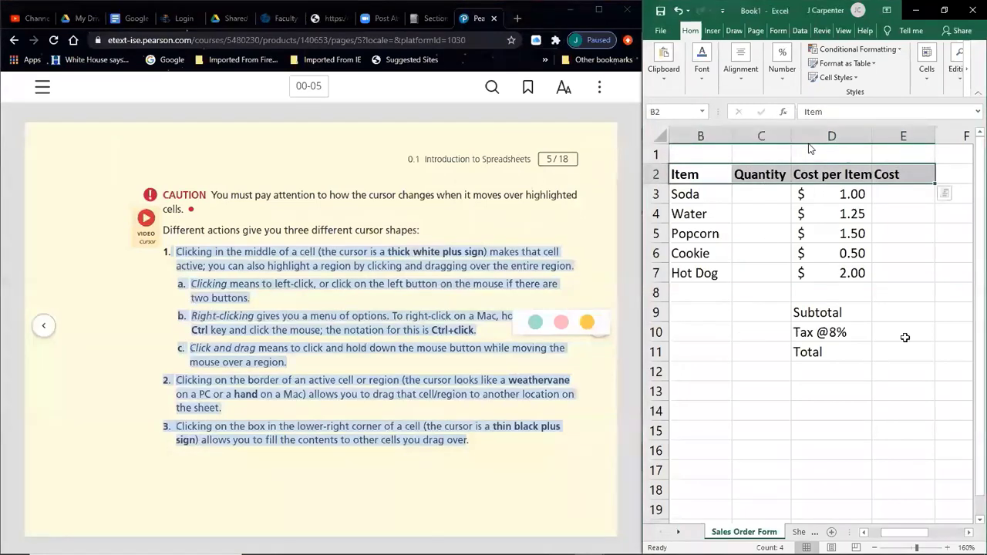
left_click(906, 349)
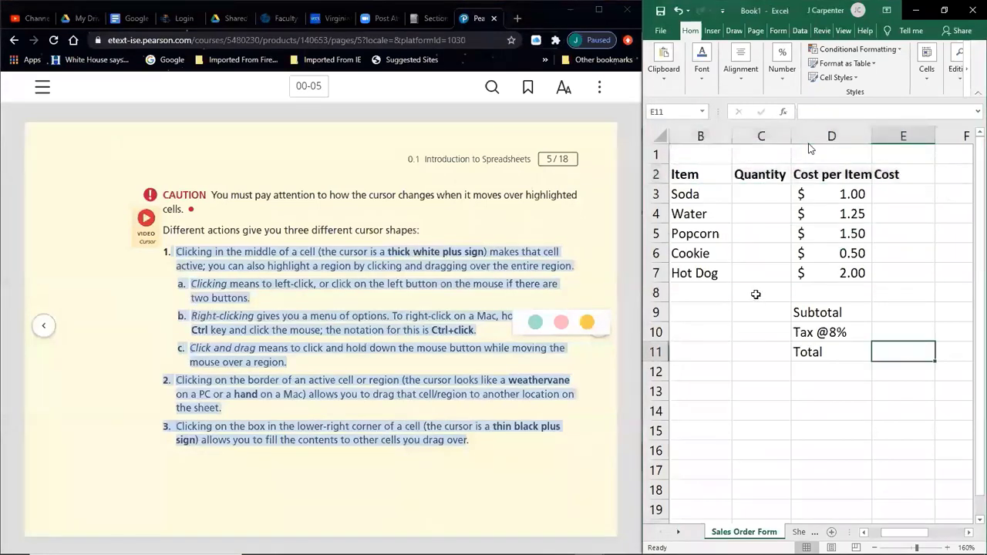
left_click(455, 237)
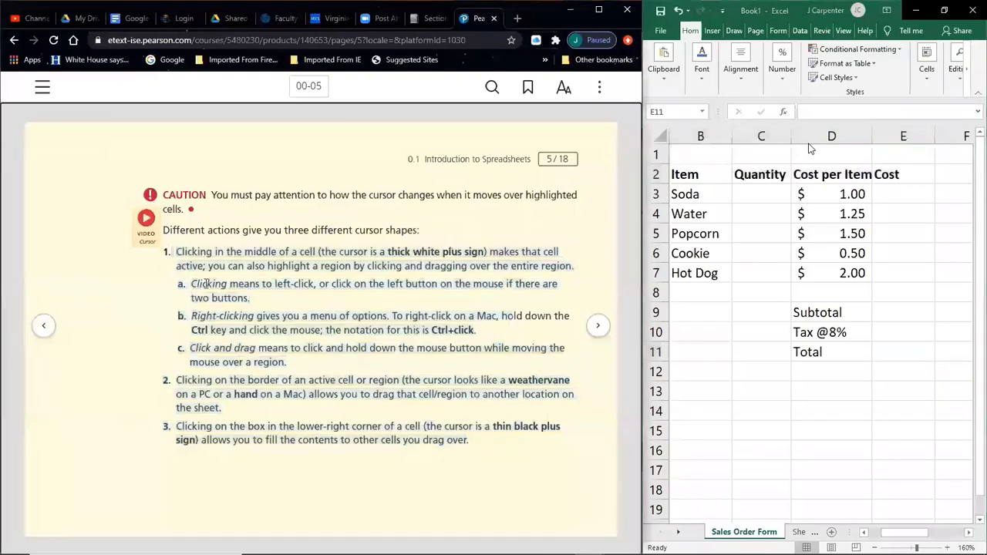
left_click_drag(163, 247, 580, 266)
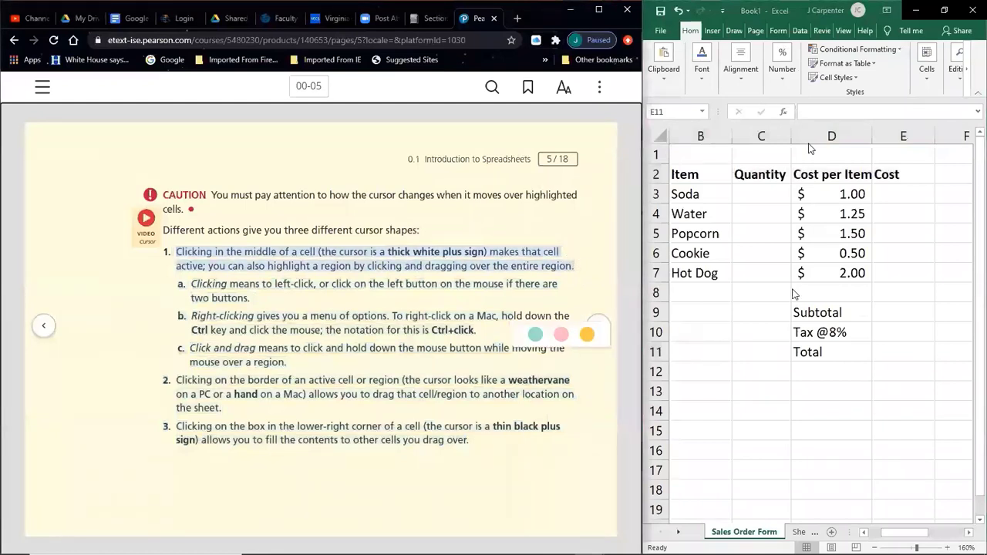
left_click(834, 356)
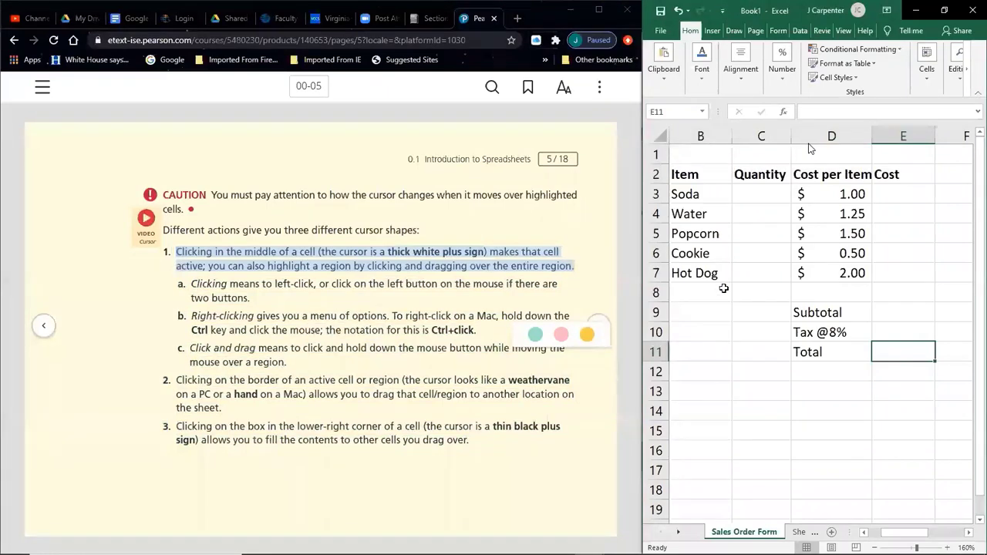
- Try selecting cells B9, E13, E4 and the ranges from B3 and B2:E2 in the order form
left_click(696, 313)
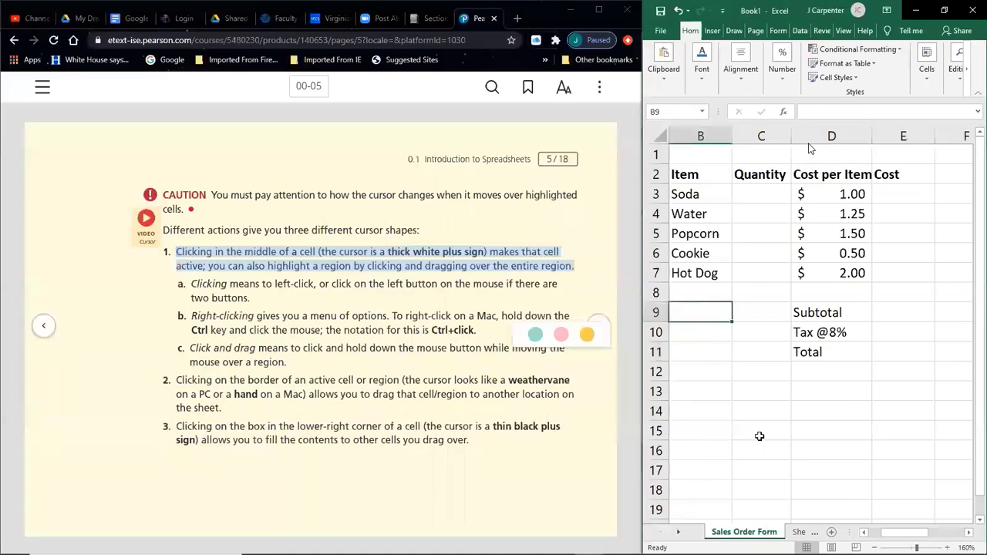
left_click(887, 391)
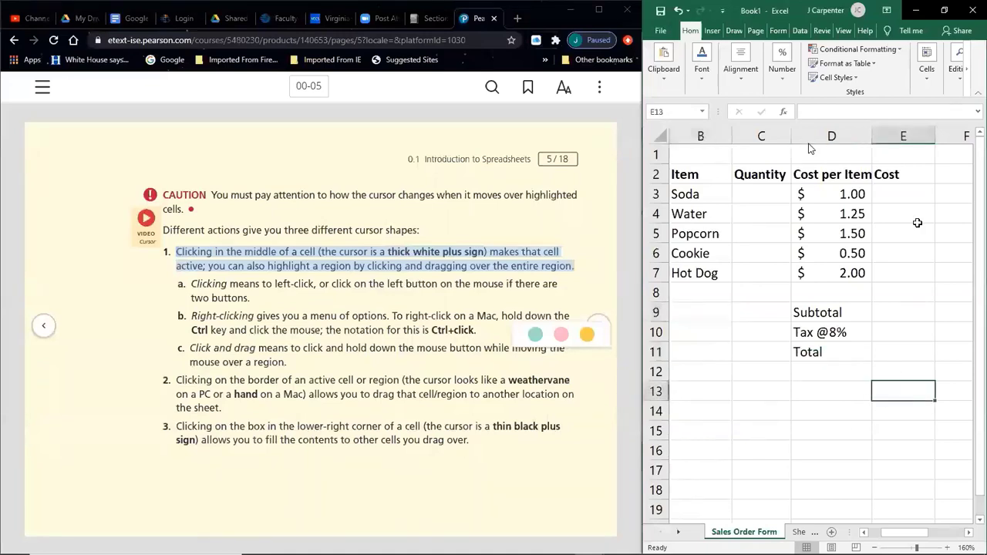
left_click(696, 314)
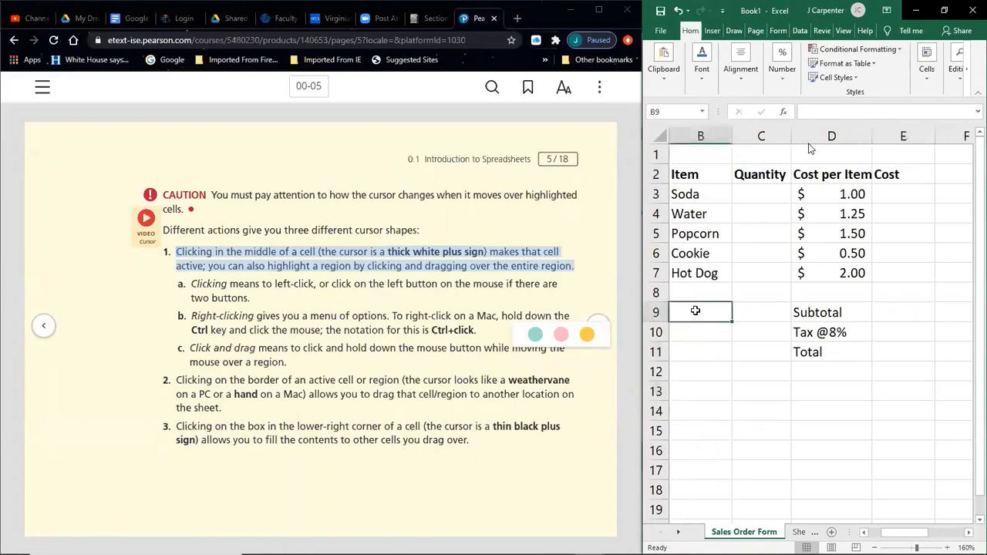
left_click(909, 209)
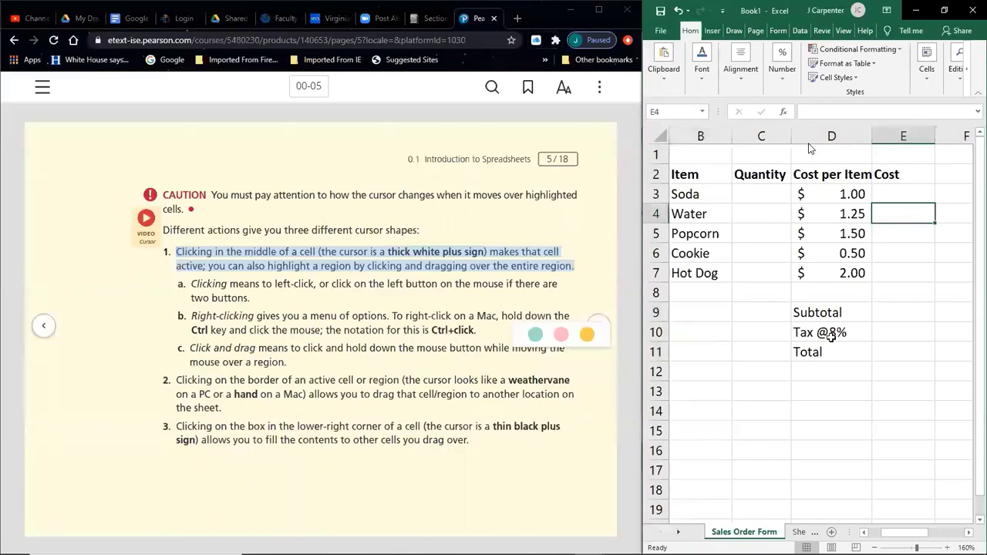
left_click_drag(701, 192, 855, 273)
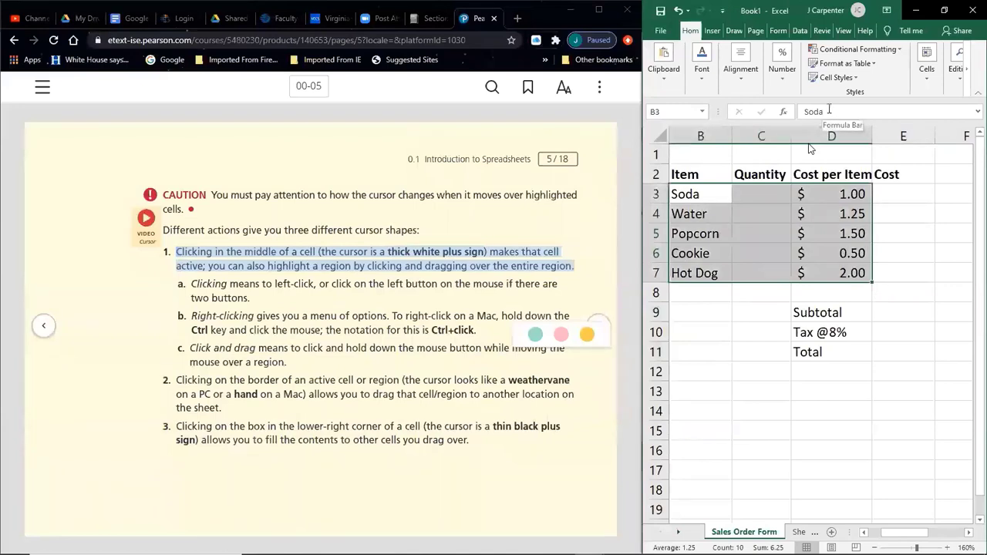
left_click(717, 355)
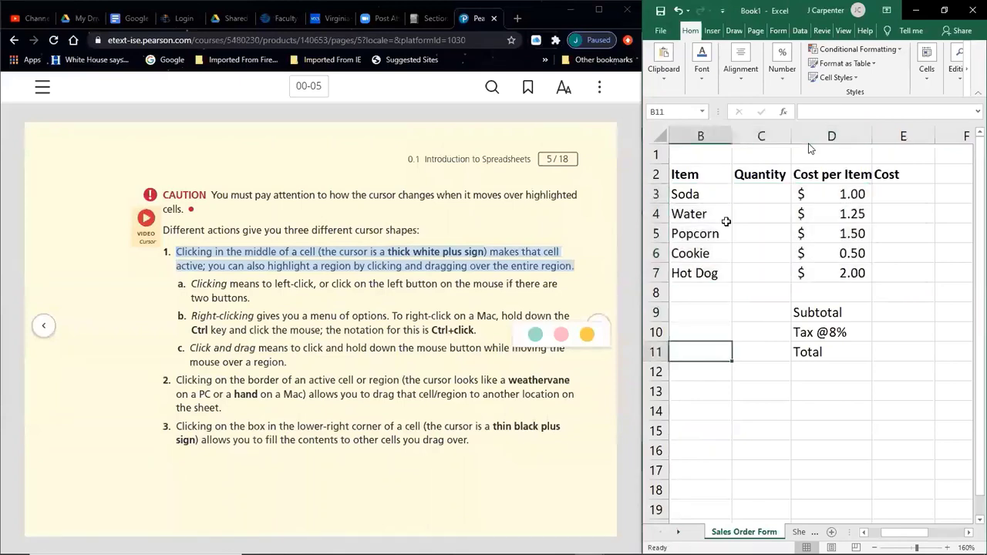
left_click_drag(715, 190, 836, 232)
left_click_drag(702, 168, 903, 175)
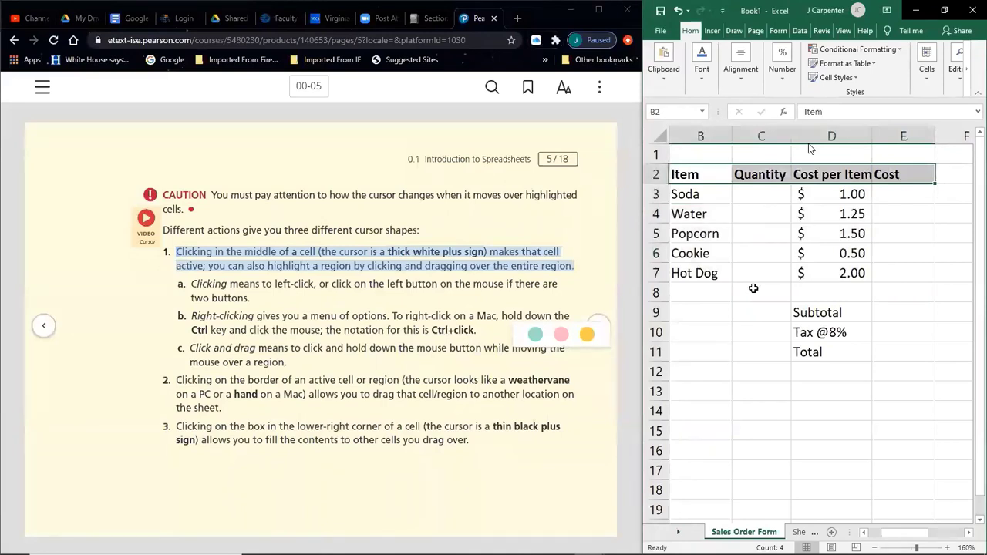
left_click(754, 344)
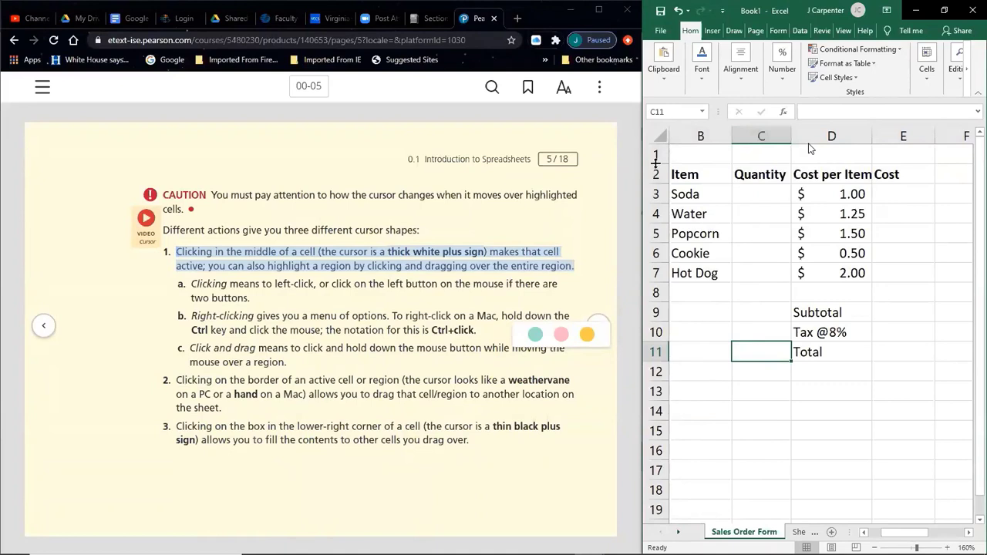
left_click_drag(656, 163, 656, 216)
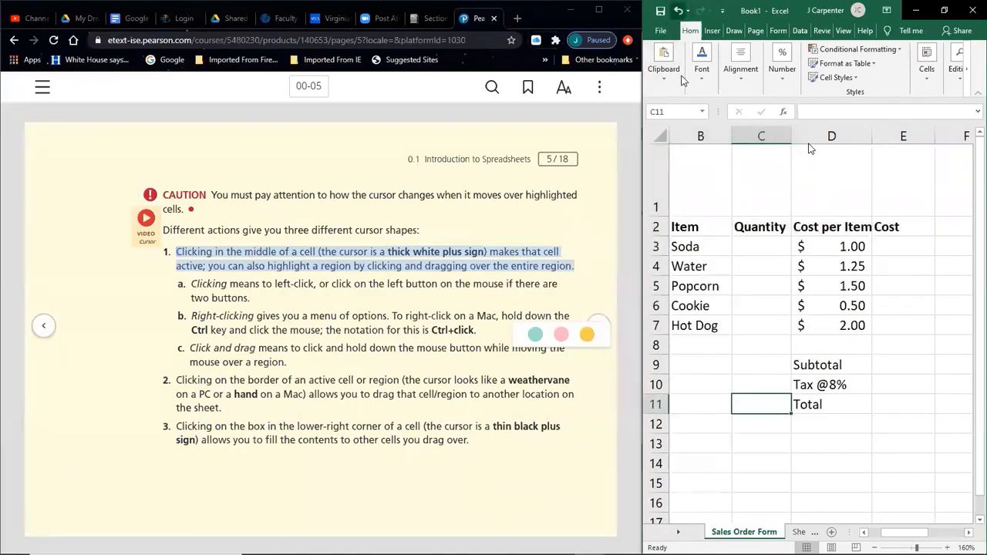
left_click(678, 10)
left_click_drag(791, 136, 857, 136)
left_click(680, 11)
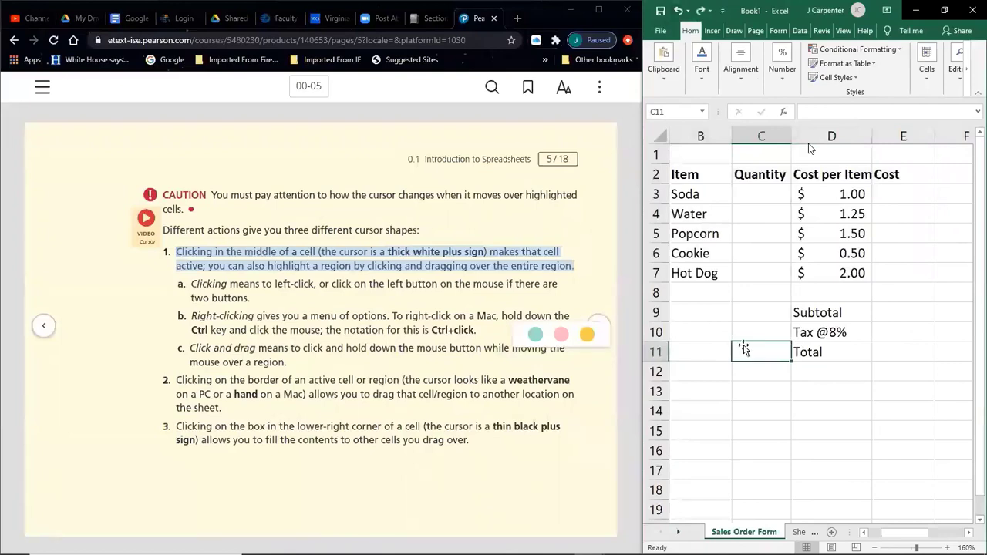
left_click(943, 435)
left_click(757, 291)
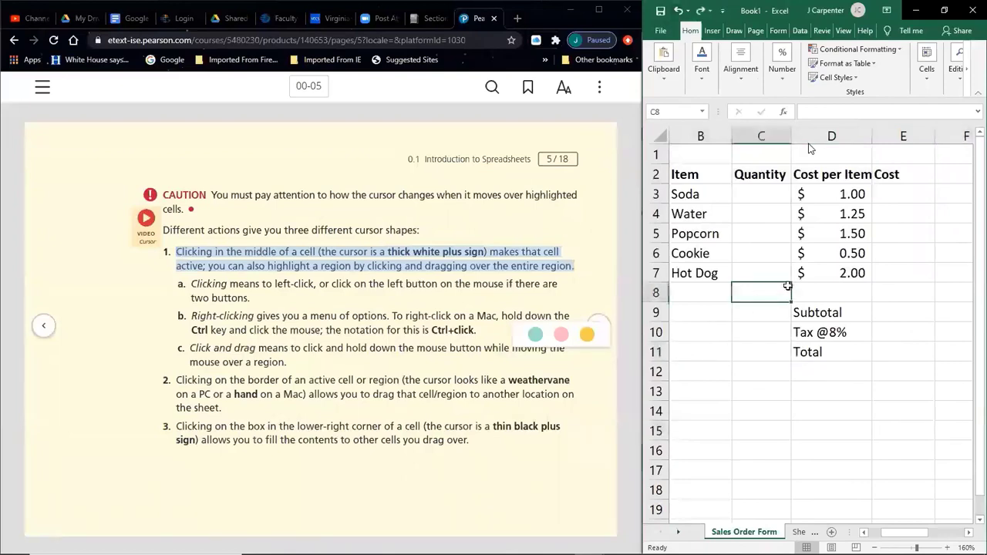
left_click_drag(722, 335, 918, 413)
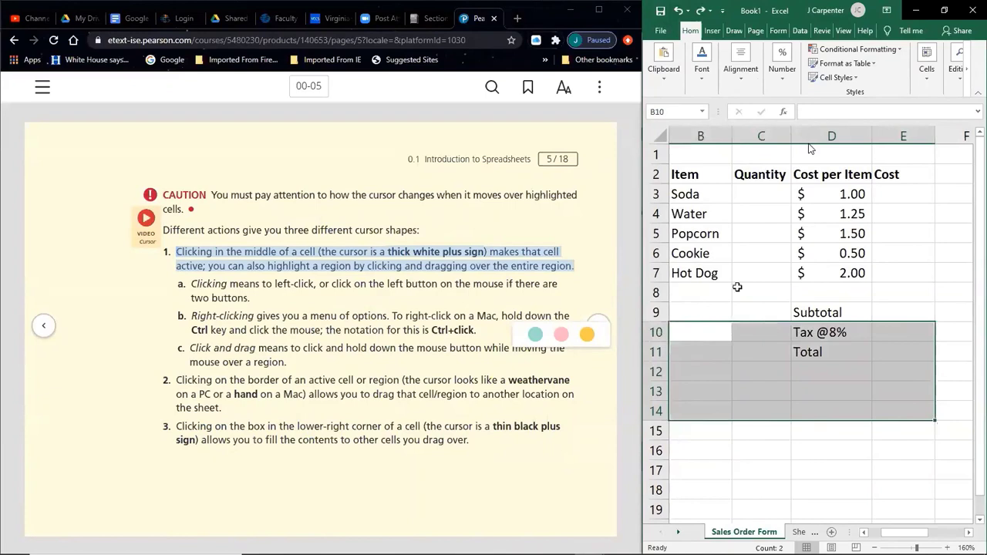
left_click(185, 387)
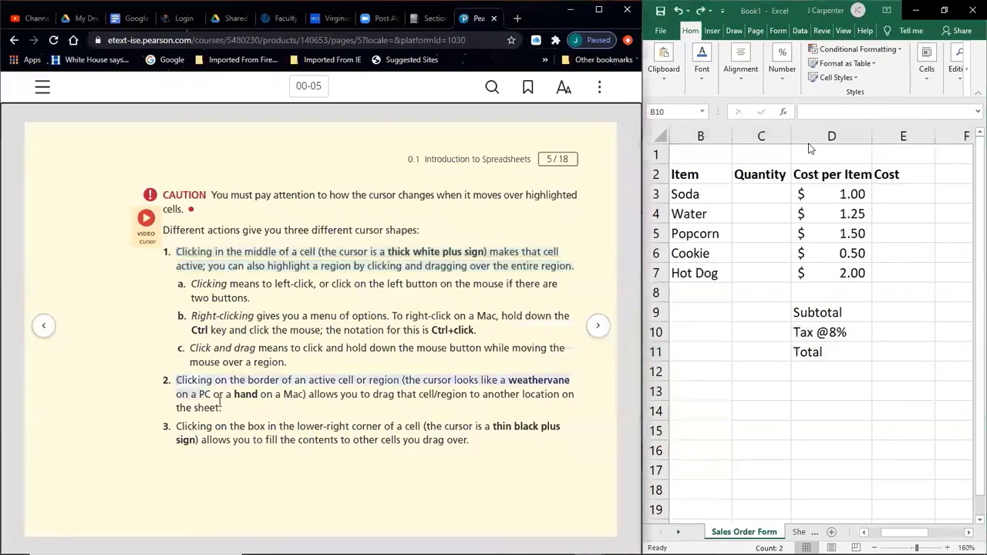
left_click_drag(222, 409, 178, 379)
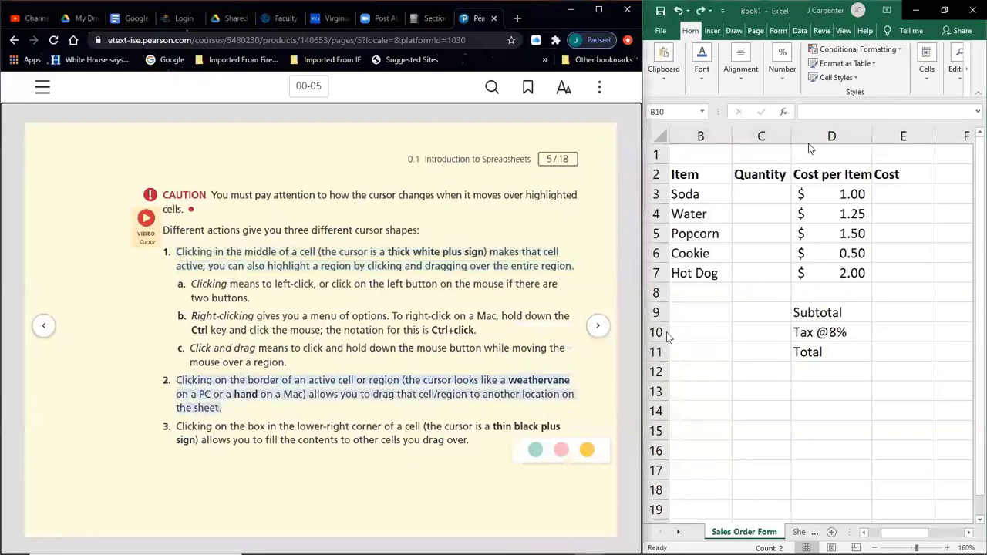
left_click(804, 300)
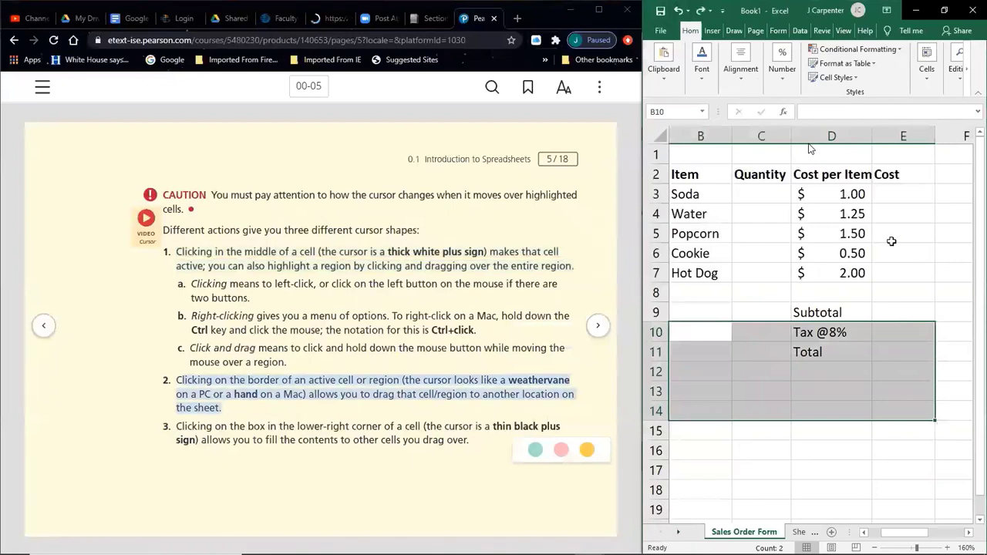
left_click(706, 309)
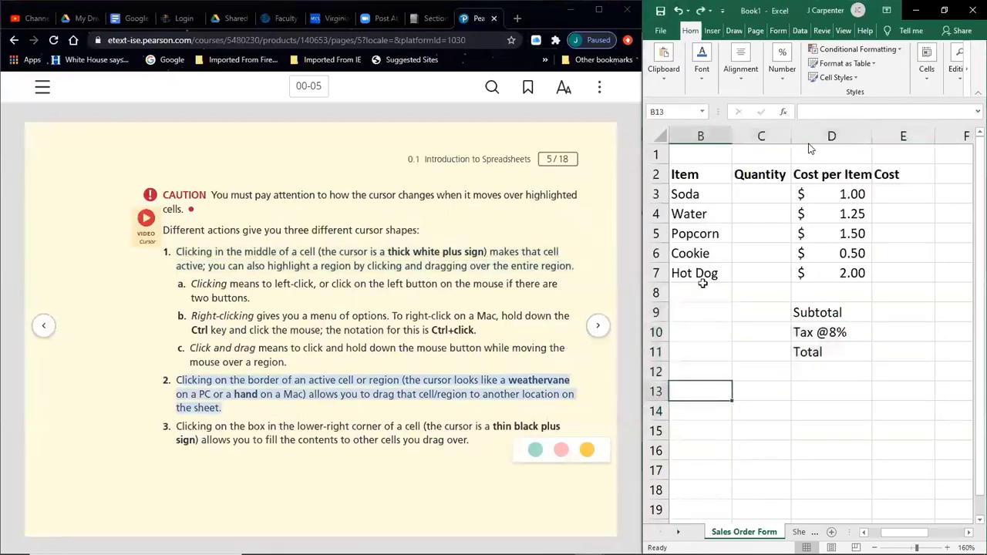
left_click_drag(701, 280, 807, 346)
left_click_drag(893, 226, 833, 331)
left_click_drag(726, 198, 820, 488)
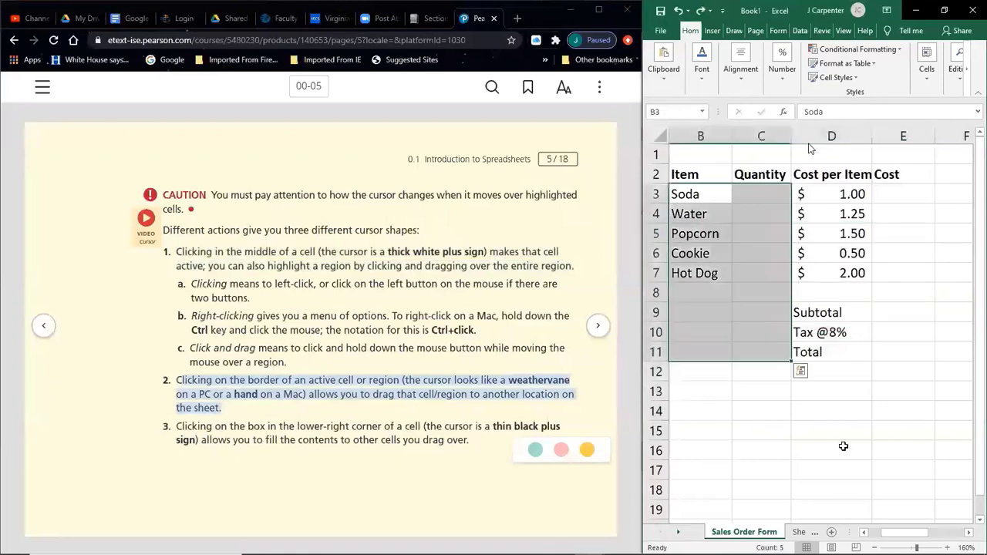
left_click_drag(729, 381, 851, 275)
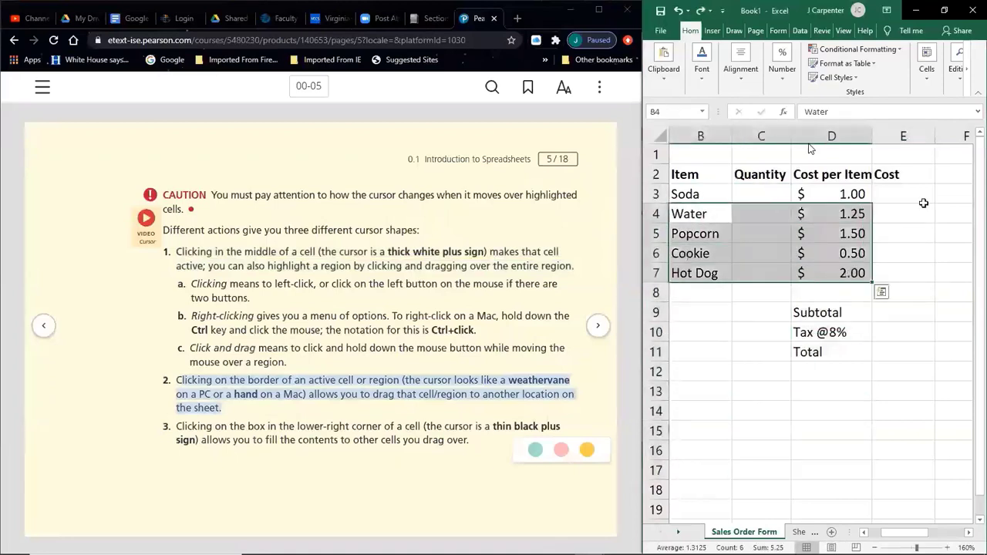
left_click_drag(924, 202, 795, 344)
left_click_drag(765, 386, 874, 461)
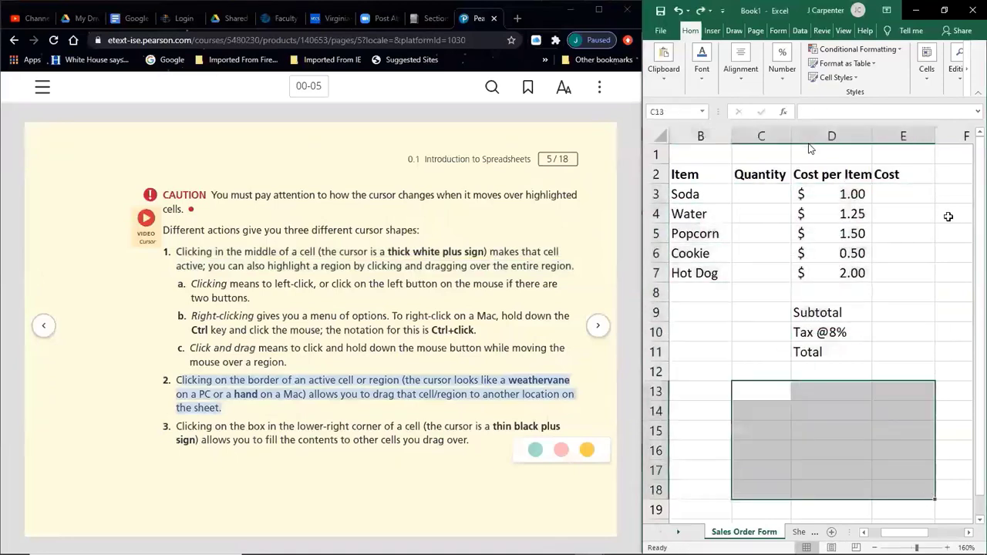
left_click(943, 185)
left_click_drag(895, 194, 851, 267)
left_click_drag(895, 233, 817, 312)
left_click_drag(776, 196, 698, 332)
left_click_drag(744, 275, 932, 369)
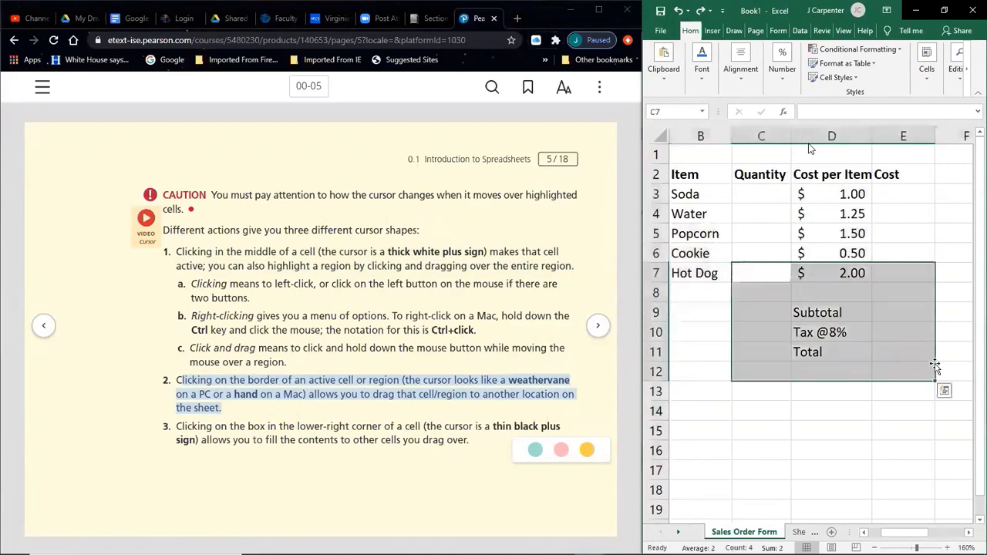
left_click_drag(910, 220, 770, 363)
left_click_drag(717, 269, 828, 352)
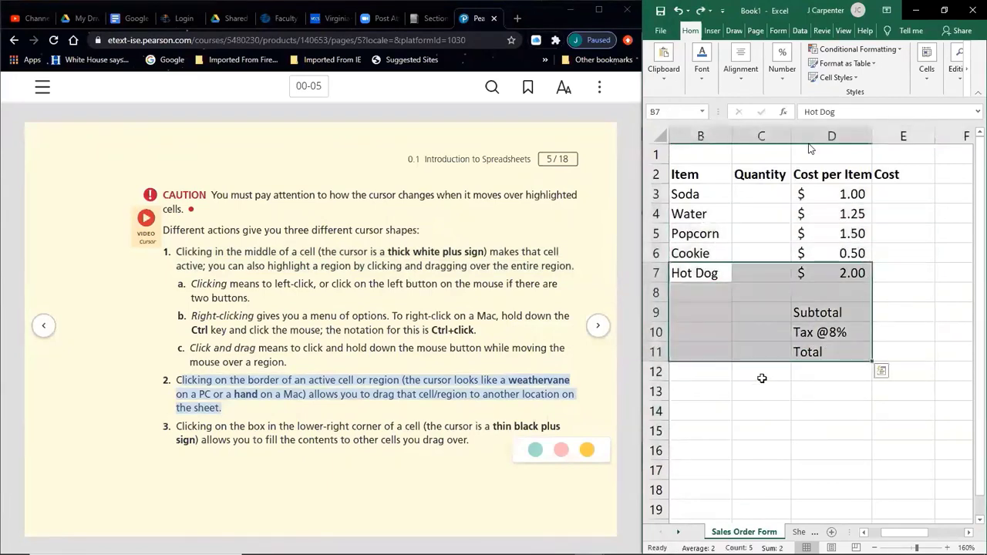
left_click(753, 403)
left_click_drag(728, 253, 881, 311)
left_click(752, 335)
left_click(705, 252)
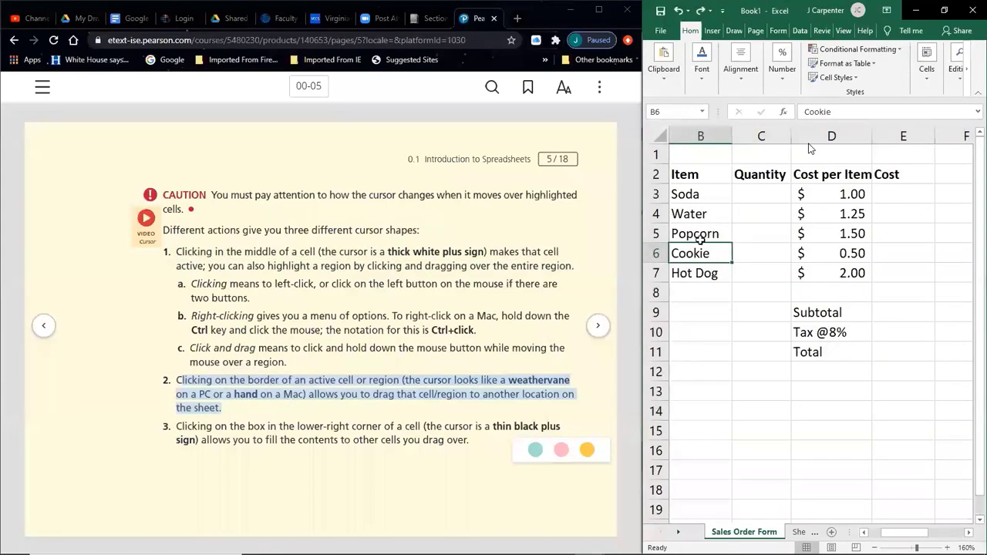
left_click_drag(701, 243, 763, 413)
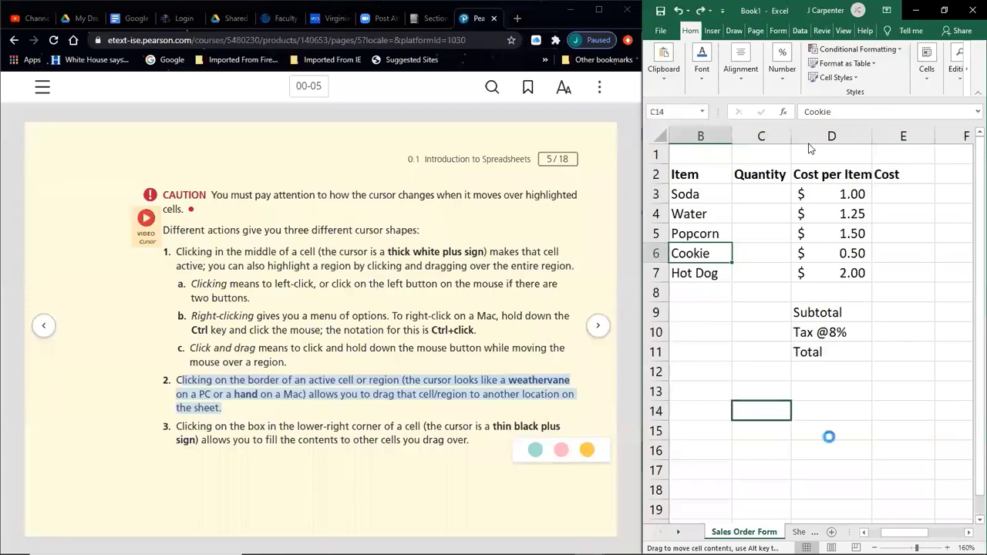
left_click(764, 431)
left_click(761, 409)
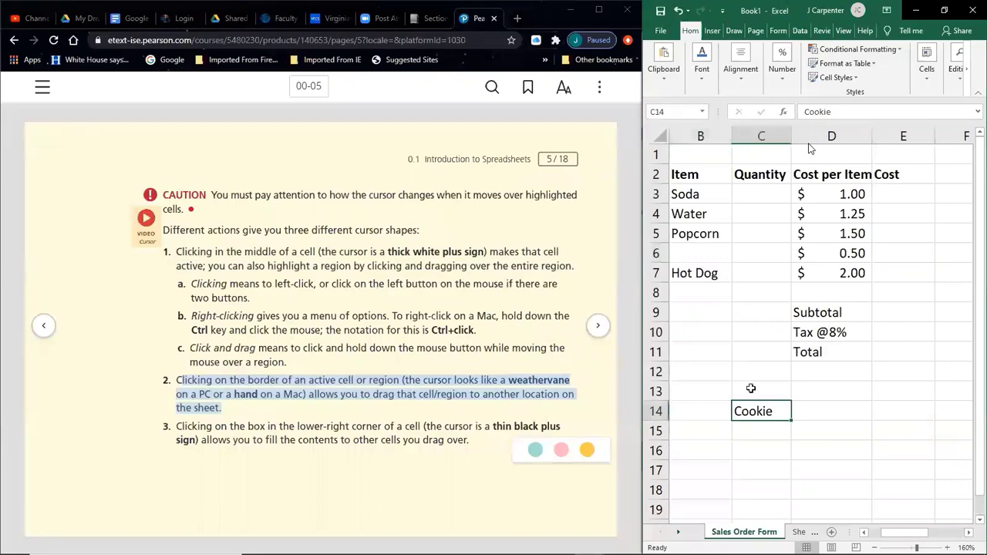
left_click(894, 387)
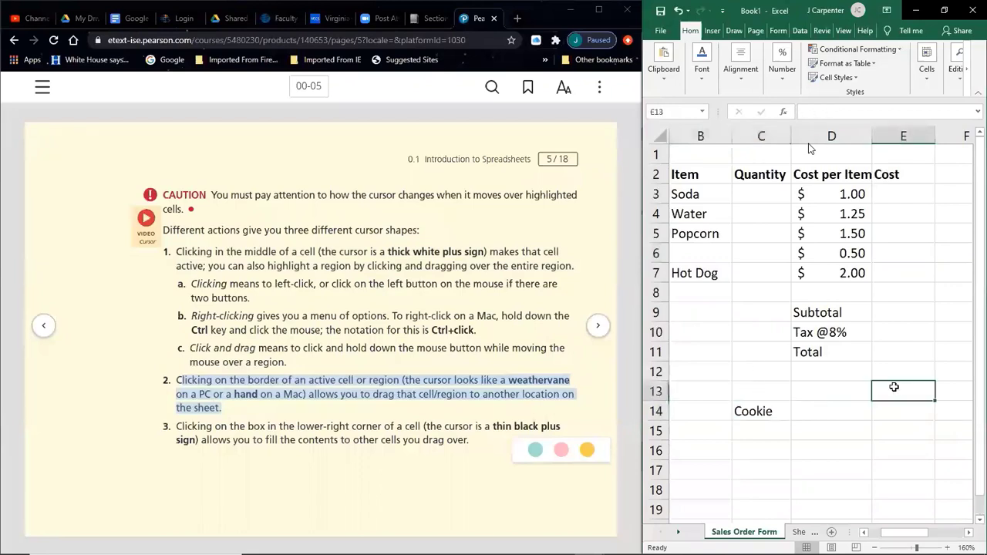
left_click_drag(757, 411, 698, 254)
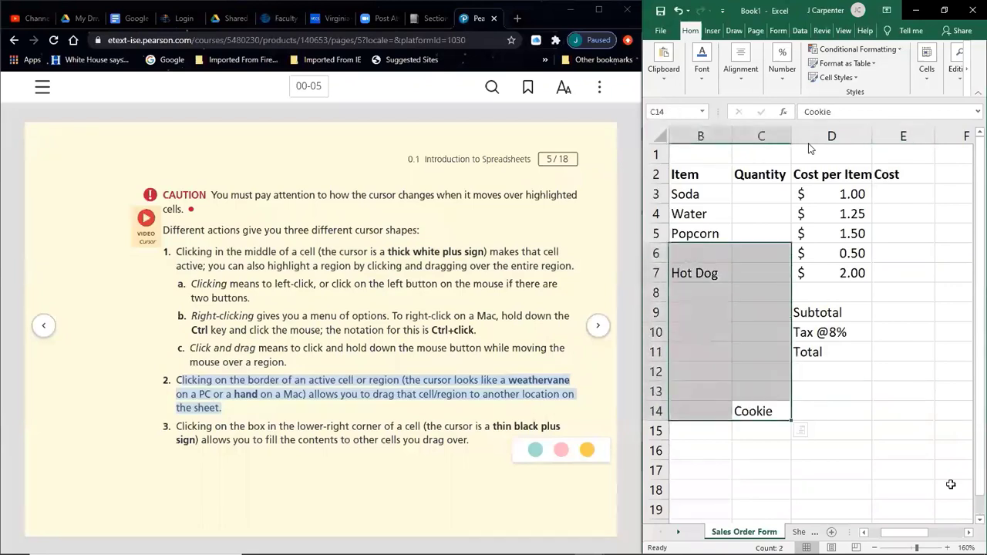
left_click(898, 426)
left_click(759, 412)
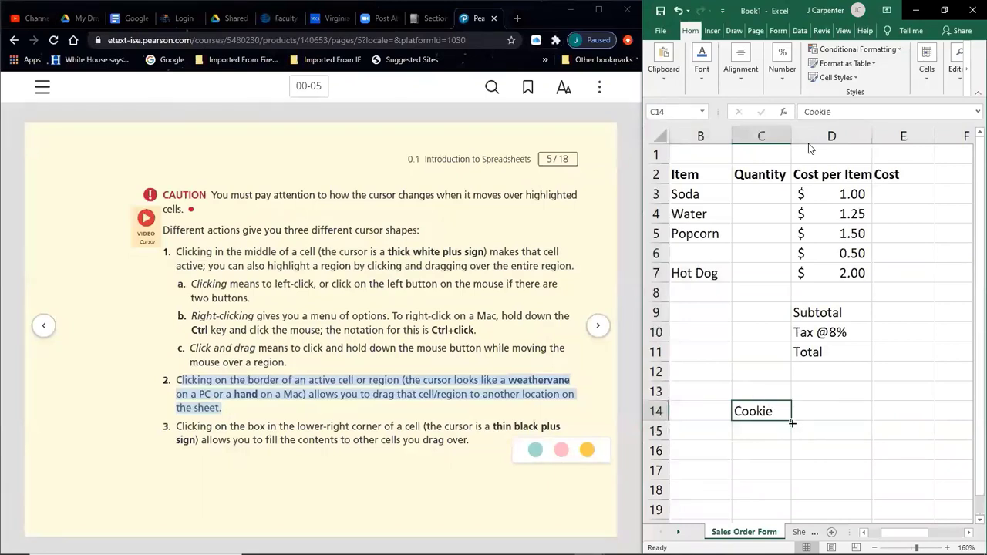
left_click_drag(765, 400, 704, 251)
left_click(719, 332)
left_click_drag(700, 189, 699, 274)
left_click_drag(732, 230, 844, 442)
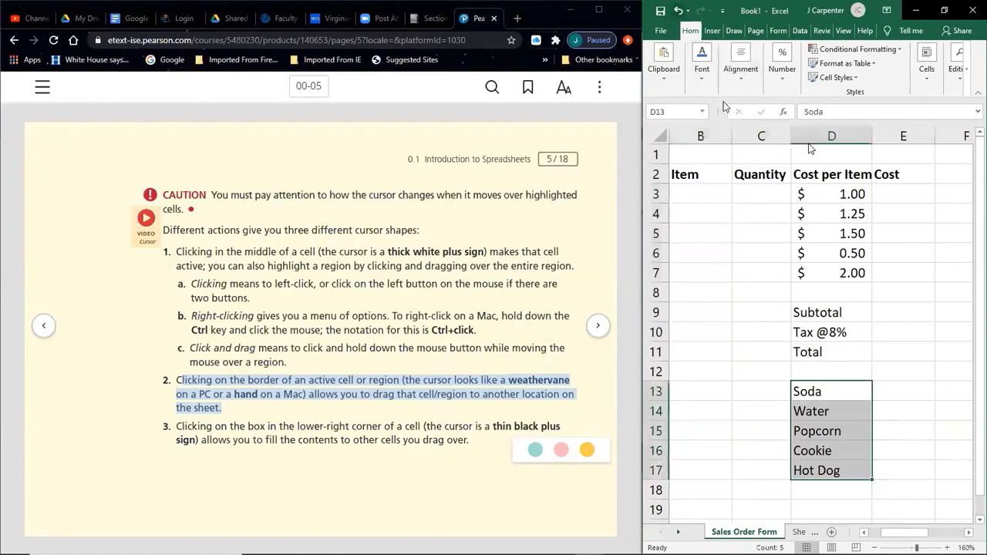
left_click(678, 11)
left_click_drag(704, 156, 925, 373)
left_click_drag(937, 169, 931, 327)
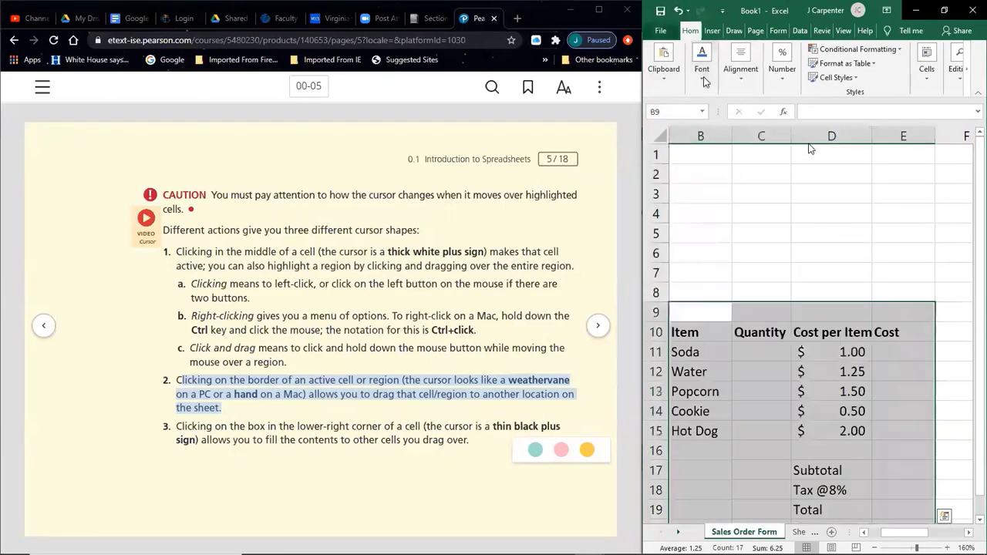
key("ctrl+z")
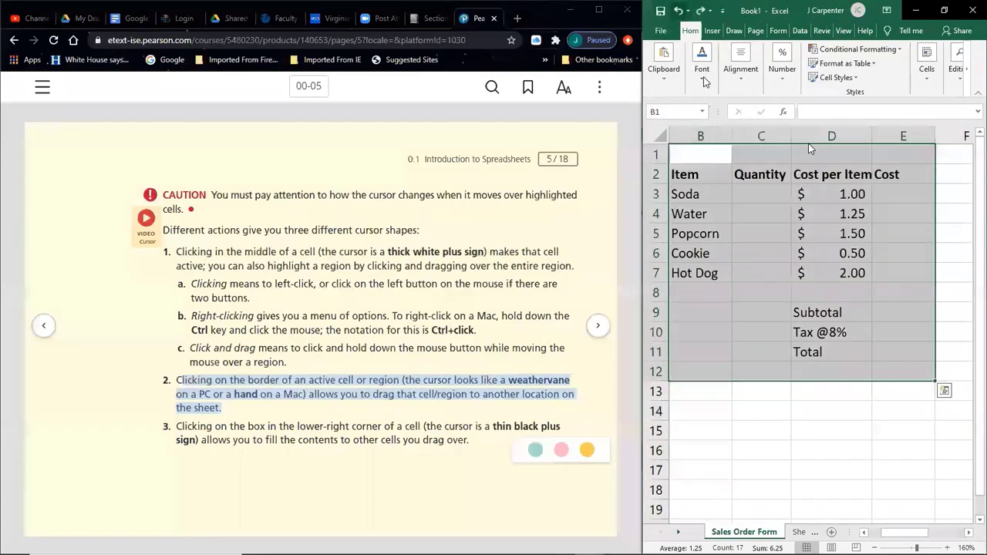
left_click(752, 425)
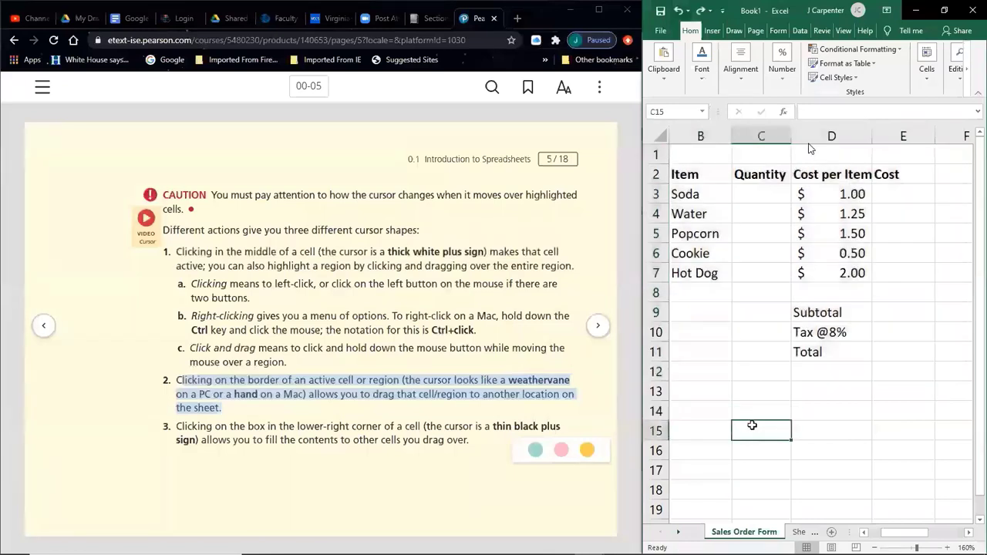
left_click(752, 373)
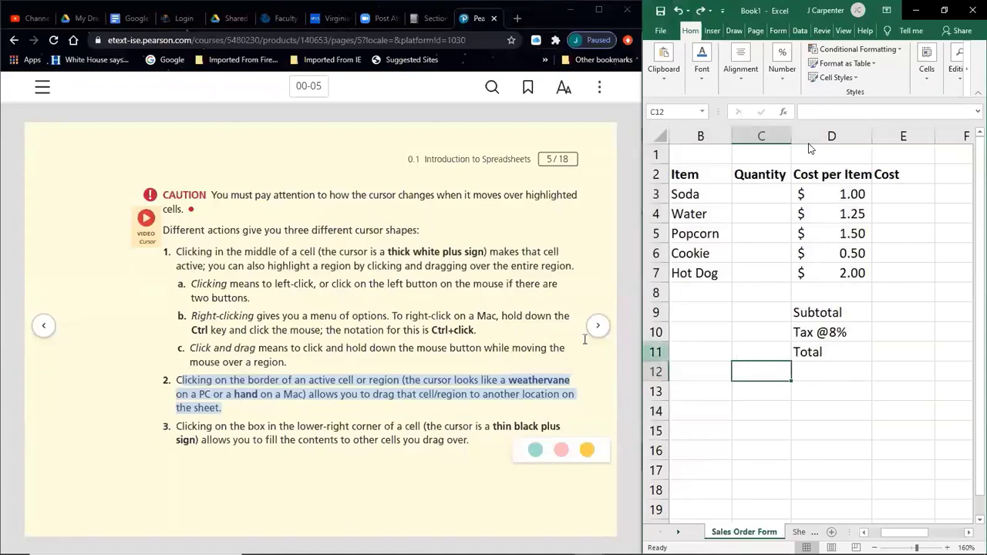
left_click(423, 361)
- Fill the blank B9 down column B, then undo it to restore the labels
left_click_drag(249, 409, 485, 442)
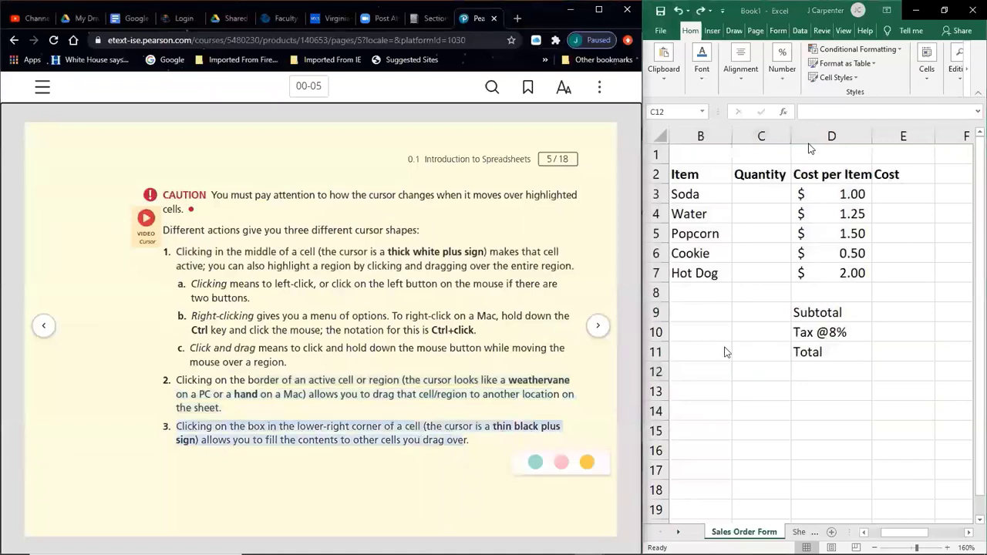
left_click(709, 306)
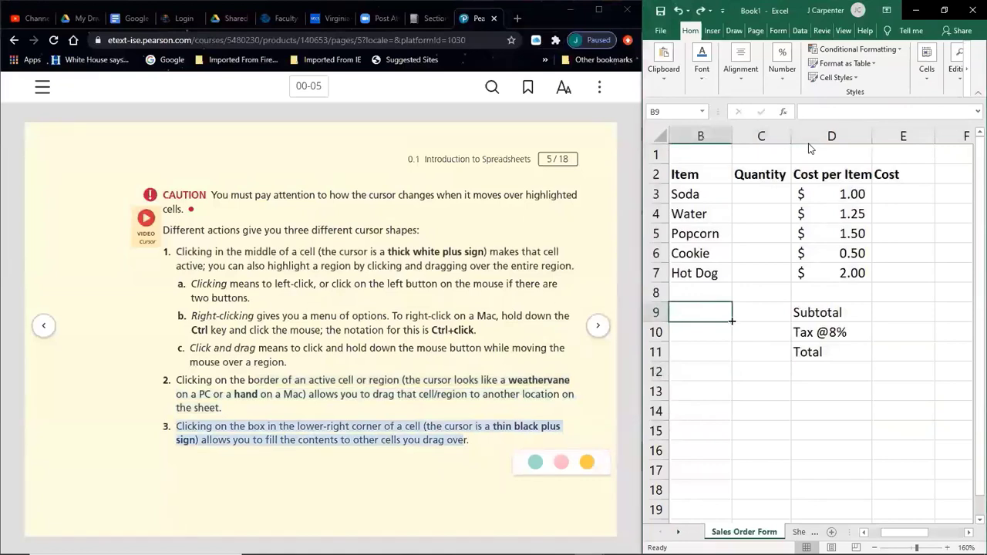
left_click_drag(732, 321, 813, 427)
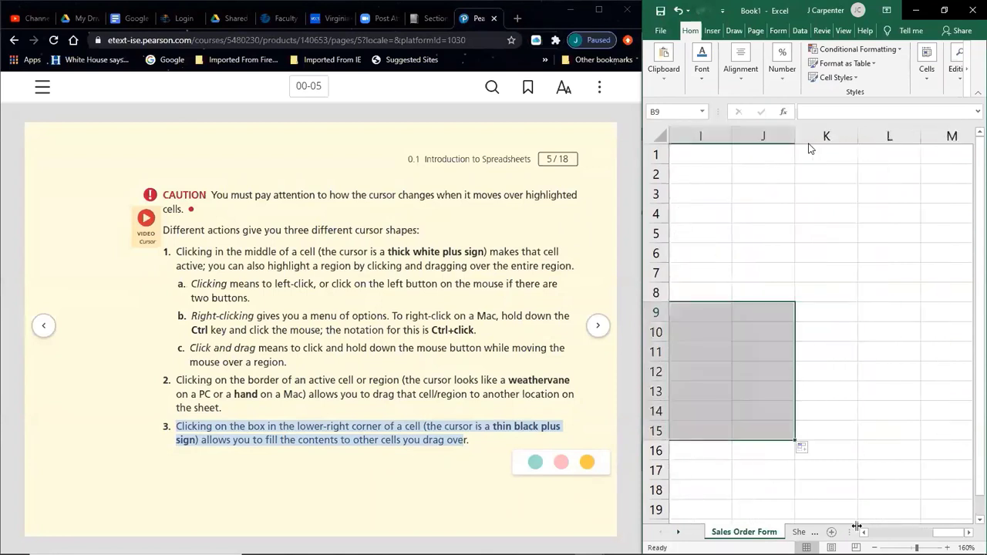
left_click_drag(934, 534, 860, 531)
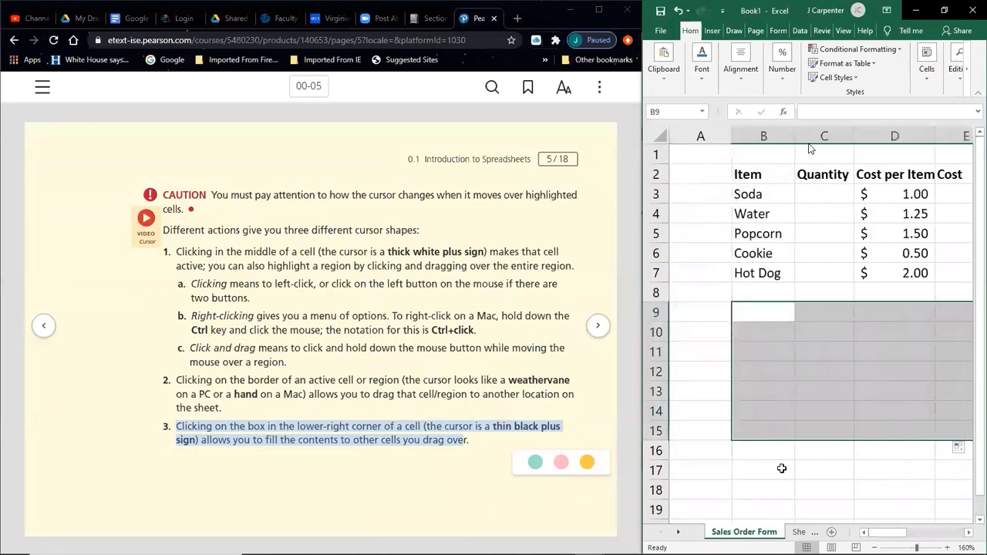
scroll(810, 148, "right", 1)
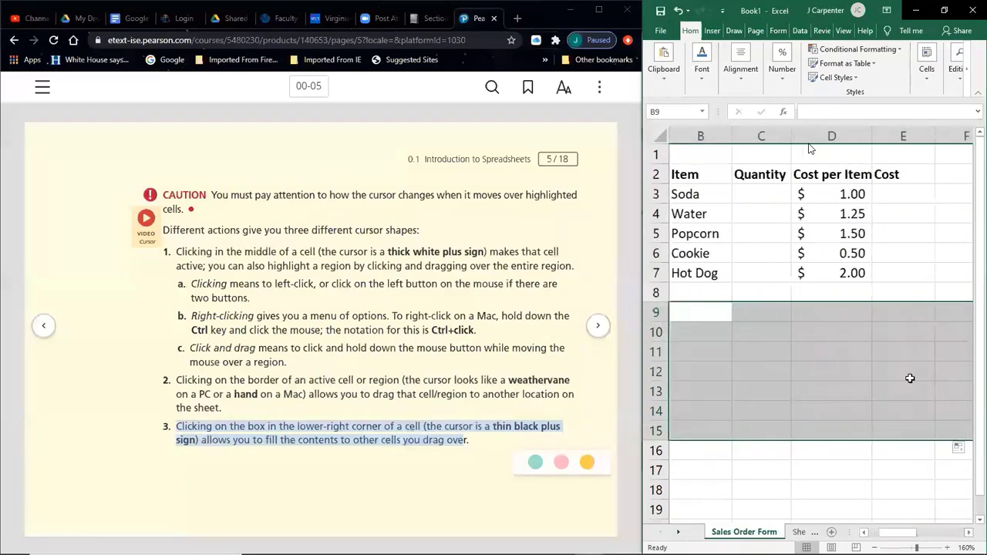
left_click(799, 454)
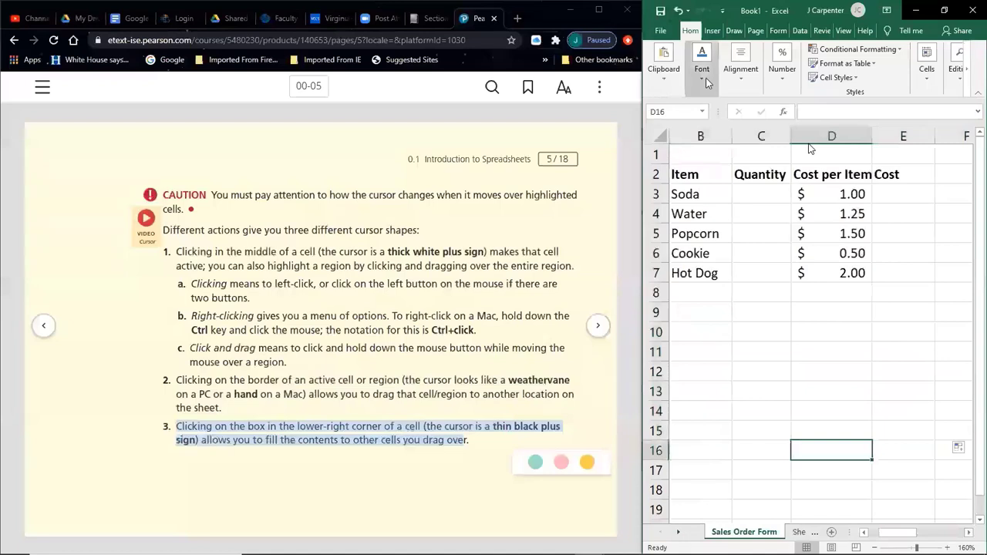
- Fill the blank B9 across to D9, then undo until Subtotal returns
left_click(679, 10)
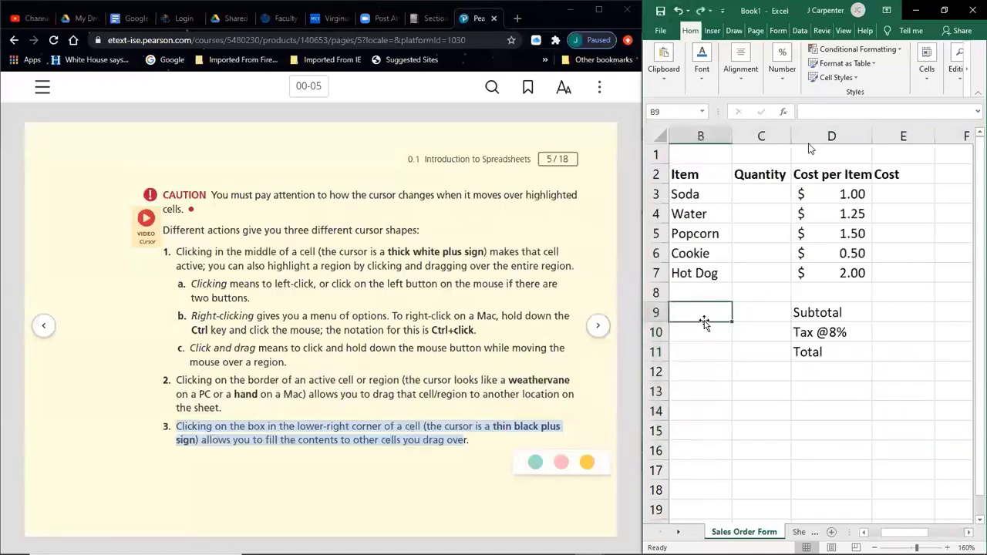
left_click_drag(734, 319, 855, 312)
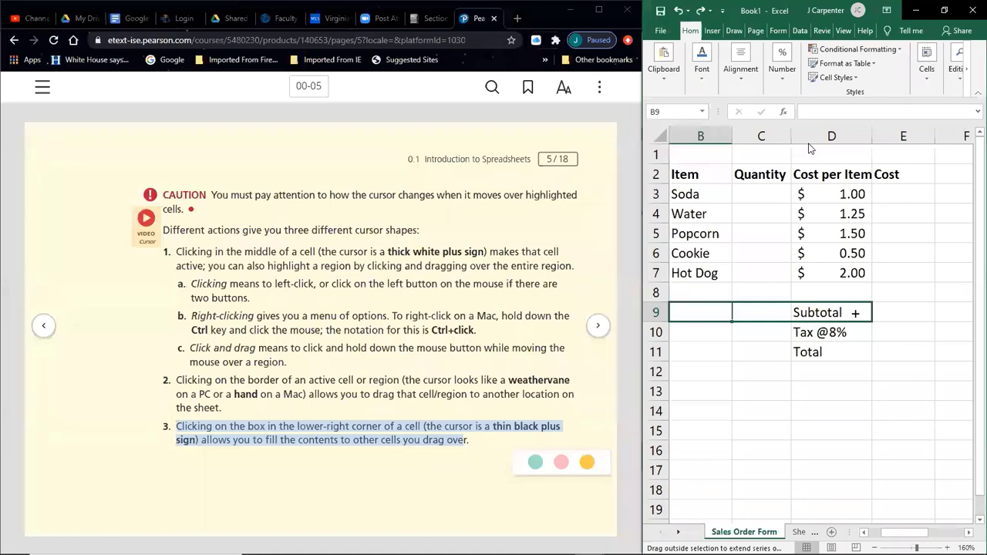
left_click_drag(856, 312, 855, 313)
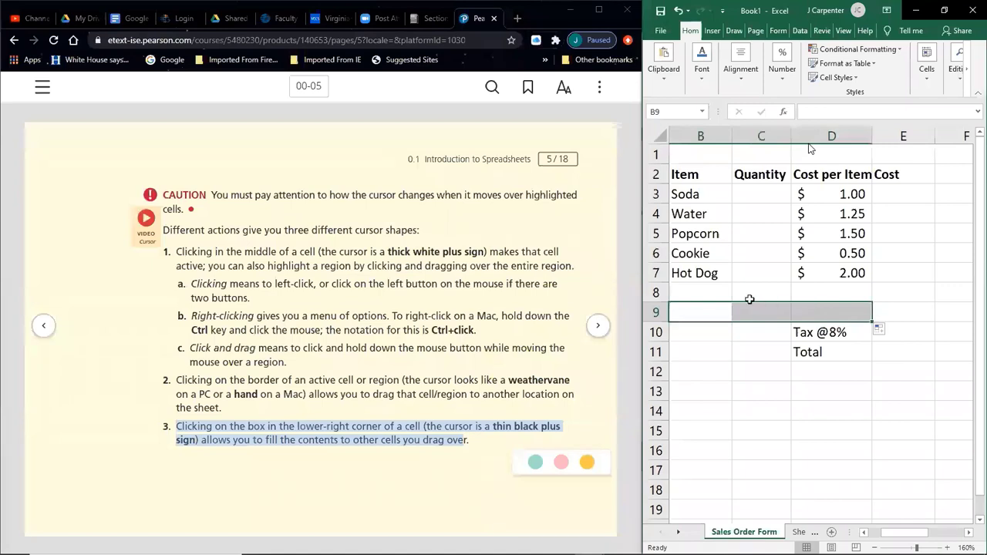
left_click(707, 337)
left_click(708, 305)
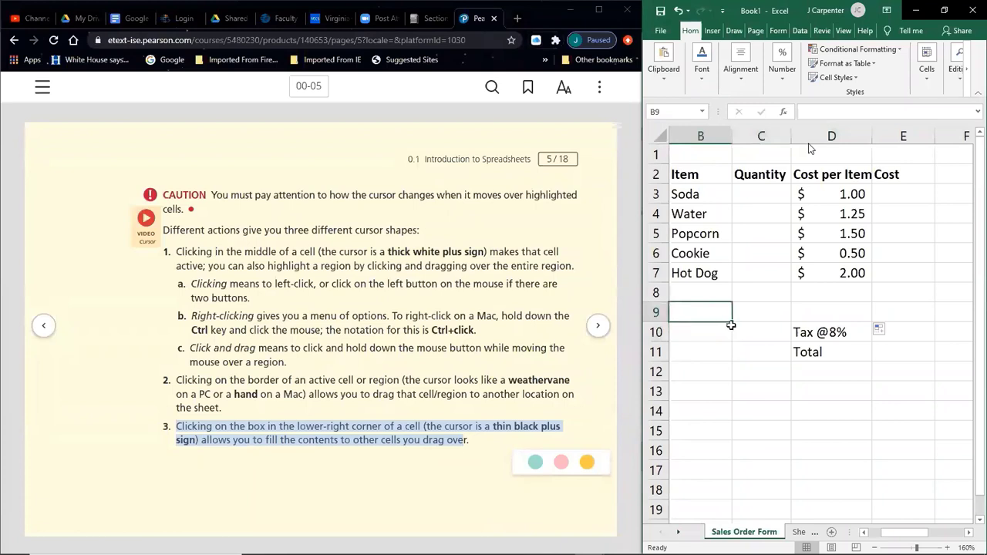
left_click_drag(733, 320, 856, 314)
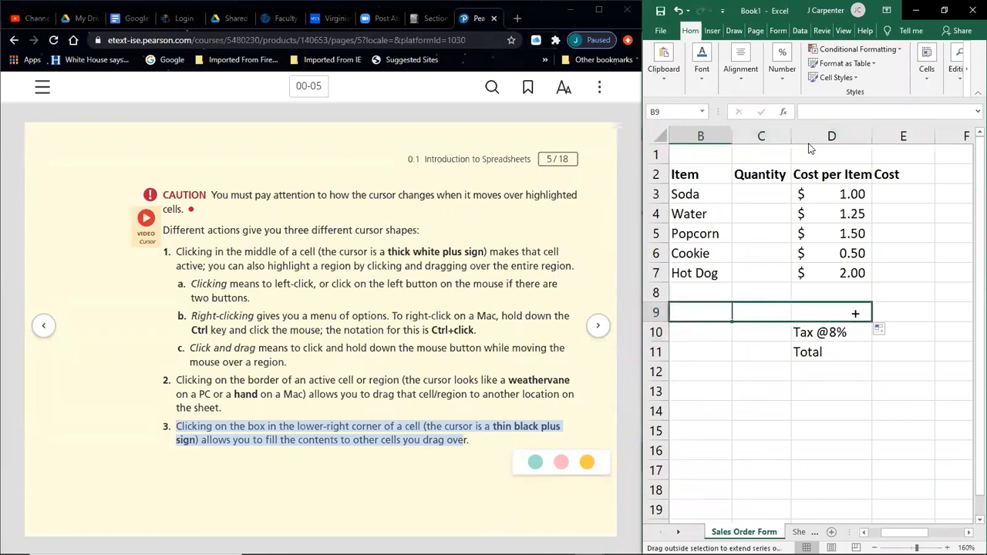
left_click_drag(813, 317, 855, 315)
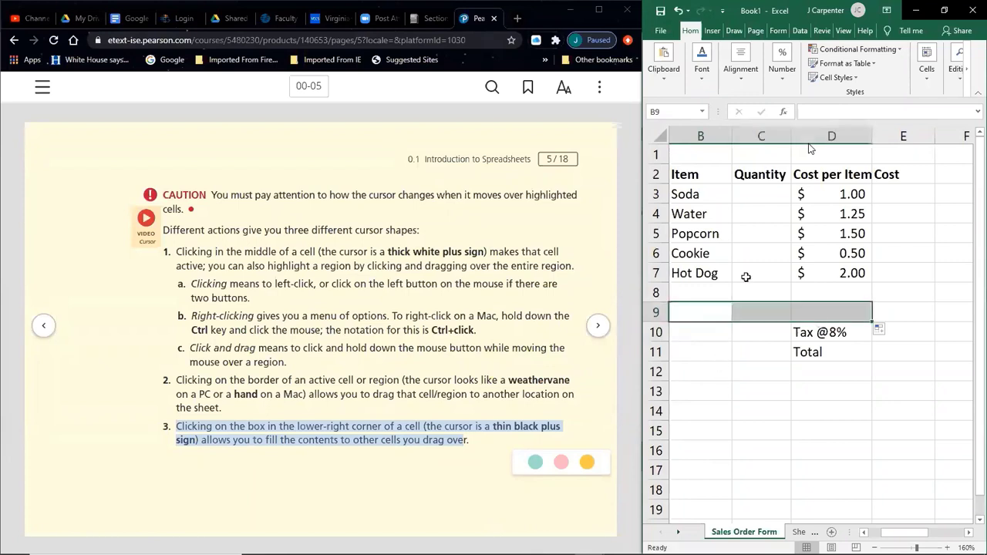
left_click(678, 10)
left_click(679, 10)
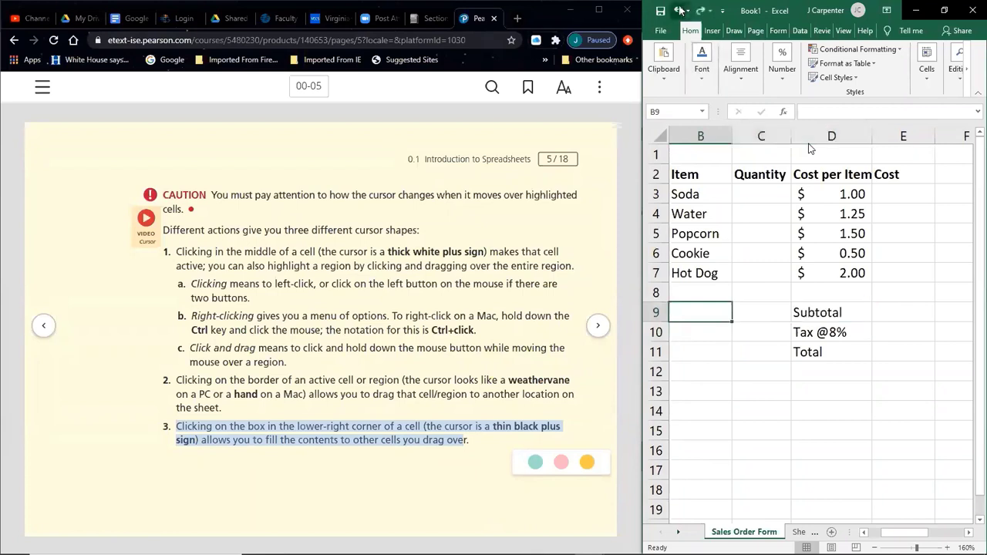
left_click(705, 347)
- Enter 7 in B9, copy it down column B, then undo both changes
left_click(705, 315)
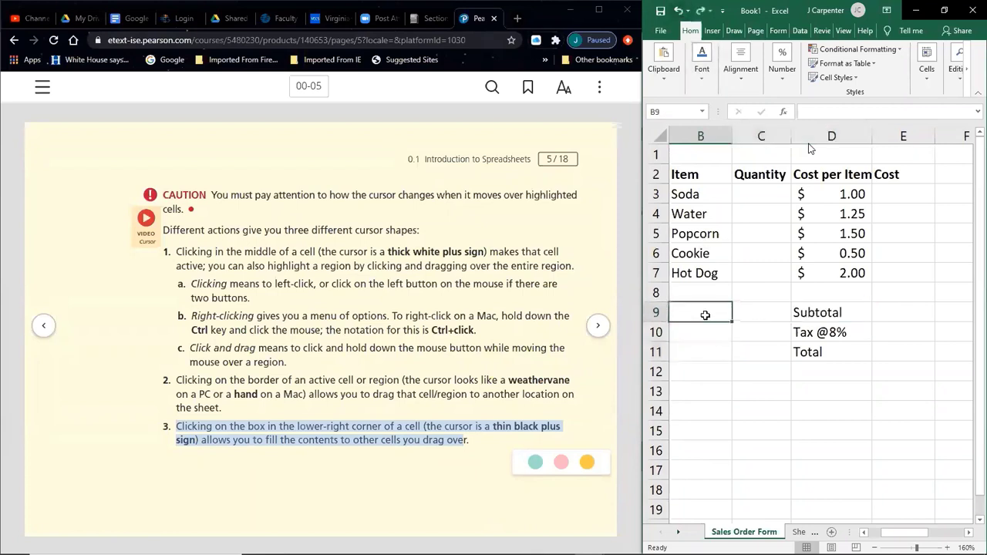
type("7")
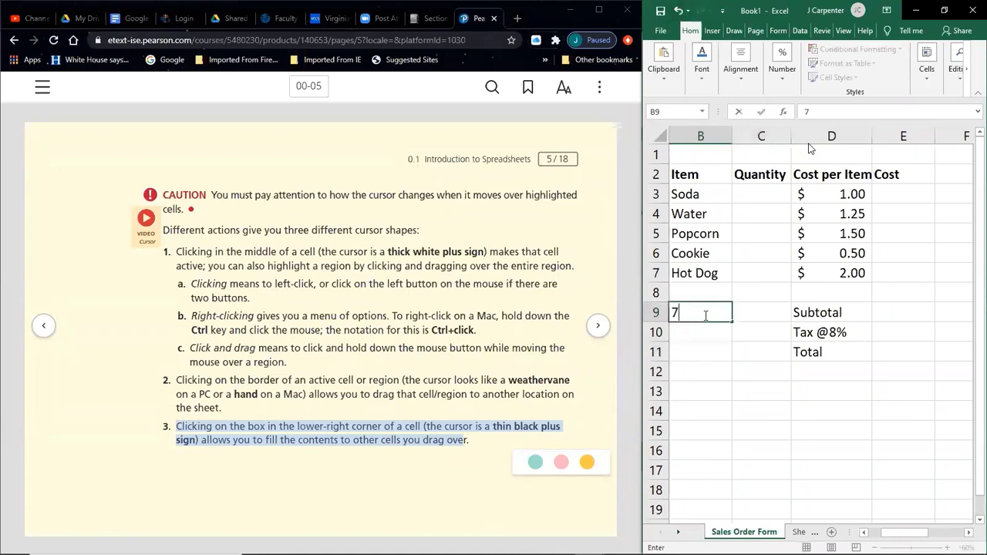
key("Return")
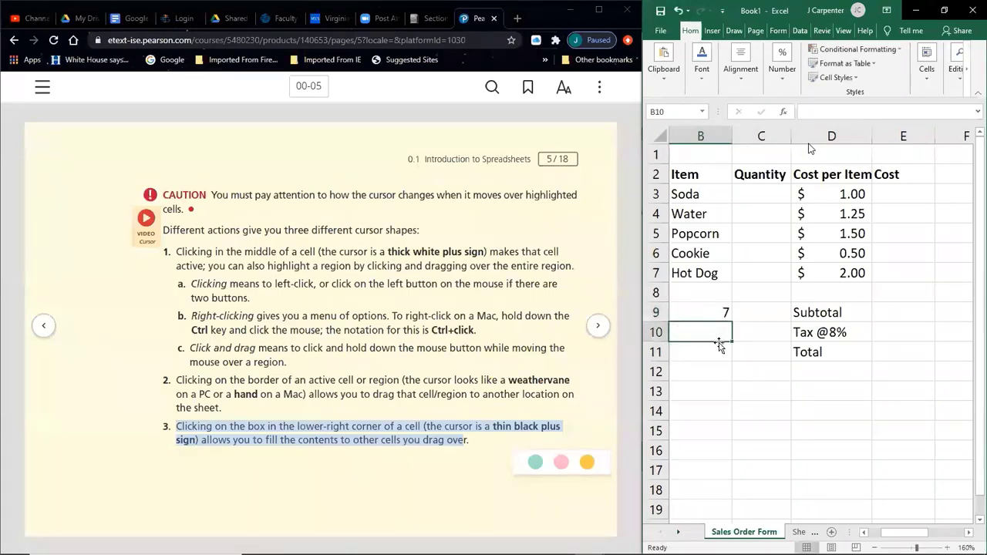
left_click(702, 310)
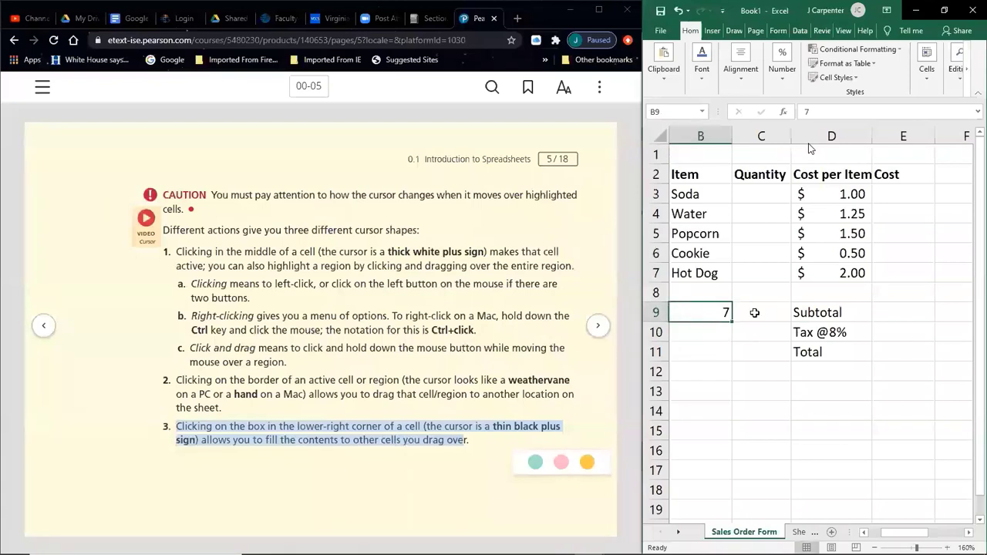
left_click_drag(731, 321, 731, 457)
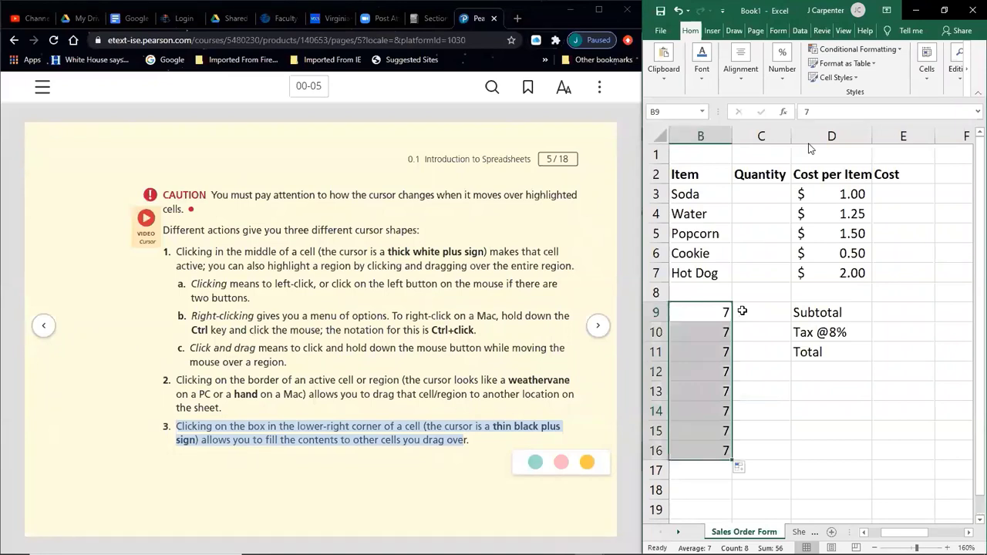
left_click(678, 11)
left_click(678, 10)
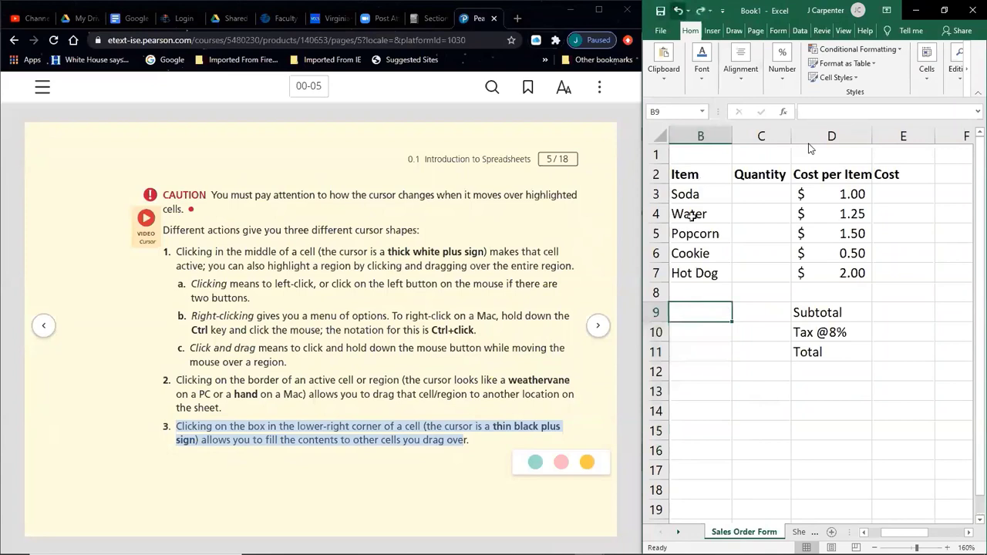
- Copy Hot Dog from B7 down to row 15, then undo the fill
left_click(698, 271)
left_click_drag(733, 284, 743, 446)
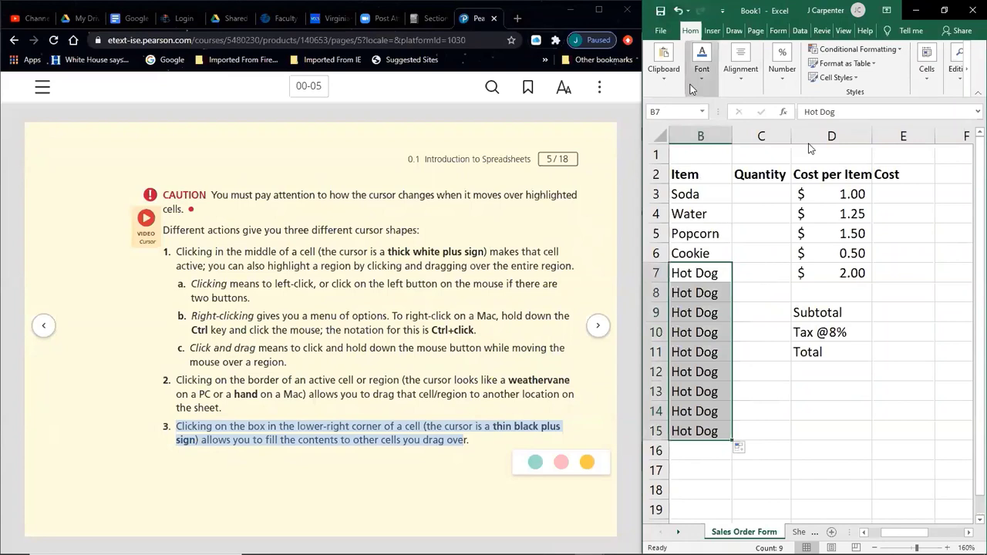
key("ctrl+z")
left_click(742, 316)
left_click(714, 290)
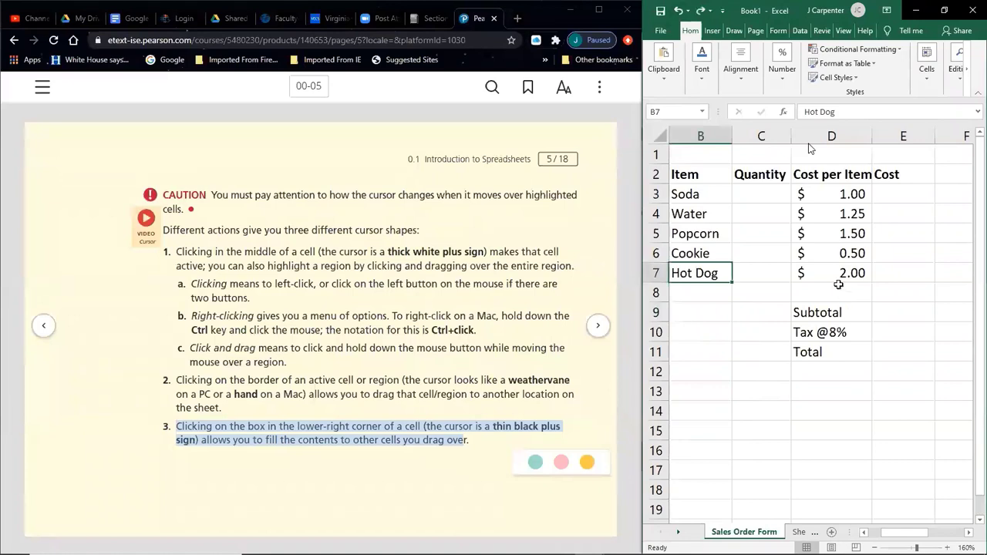
- Enter 7 in B9 and extend it down column B as a series from 7 to 14
left_click(761, 300)
left_click(716, 299)
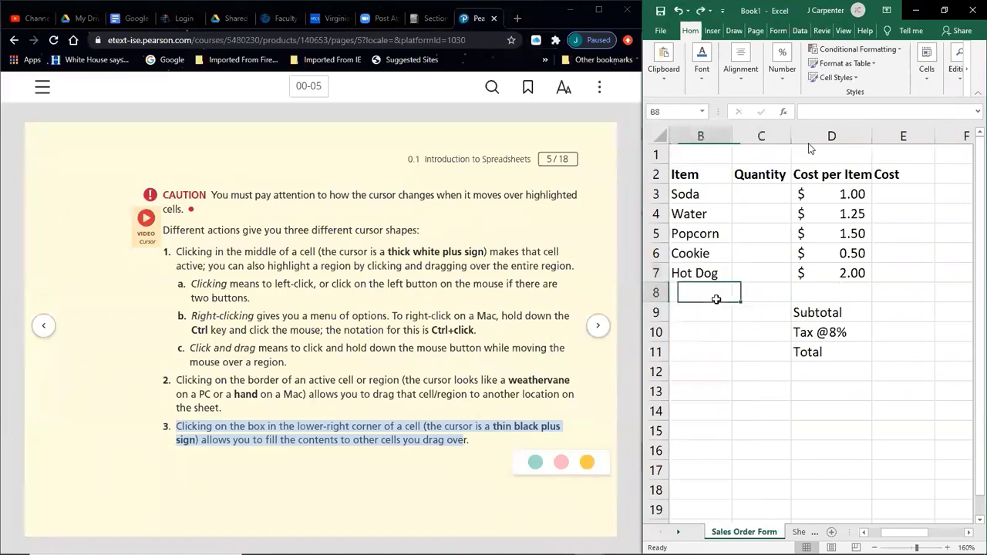
left_click(707, 316)
type("7")
key("ctrl+Return")
left_click_drag(731, 321, 732, 460)
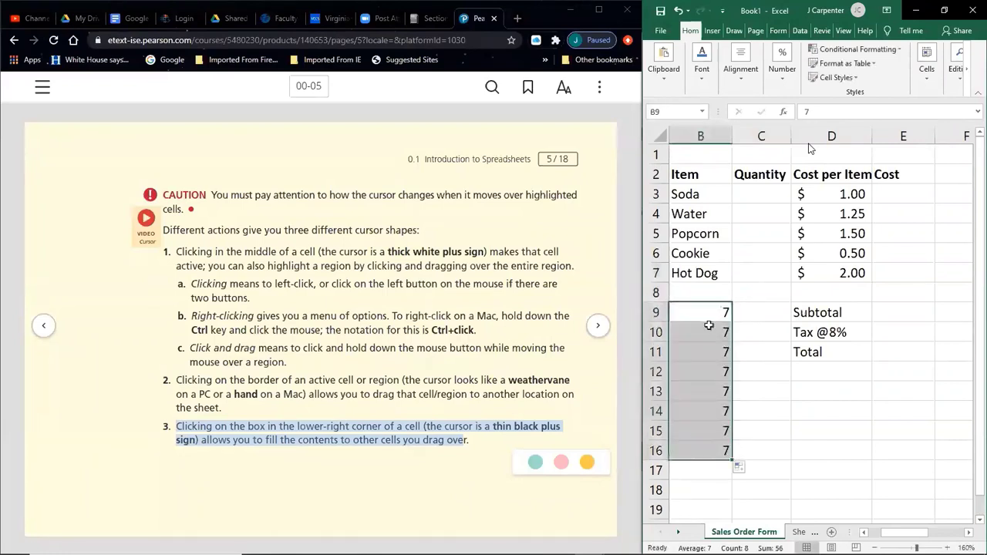
left_click(679, 10)
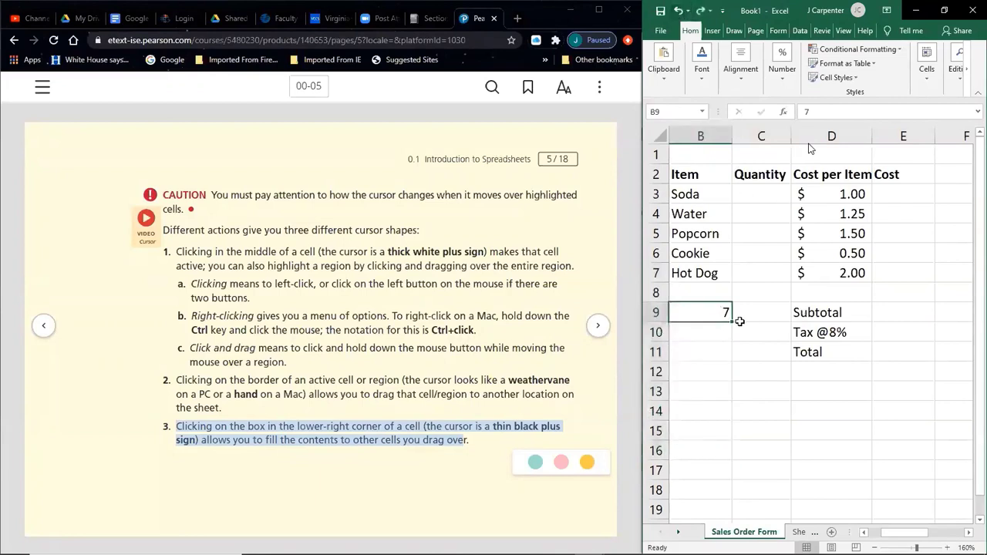
left_click_drag(731, 320, 729, 466)
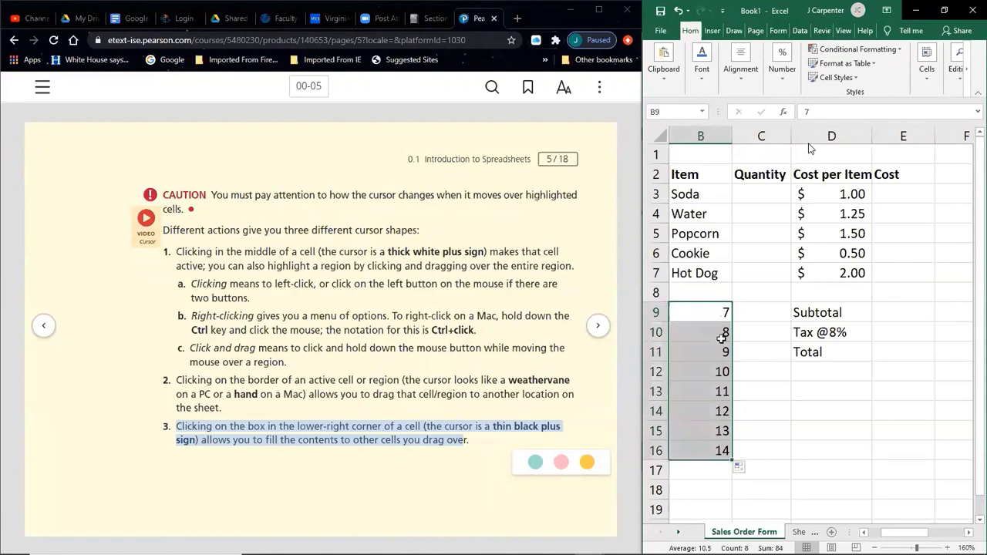
left_click(737, 390)
- Replace B9 with 1, clear 8–14, and drag a series from 1 down to 320
left_click(698, 308)
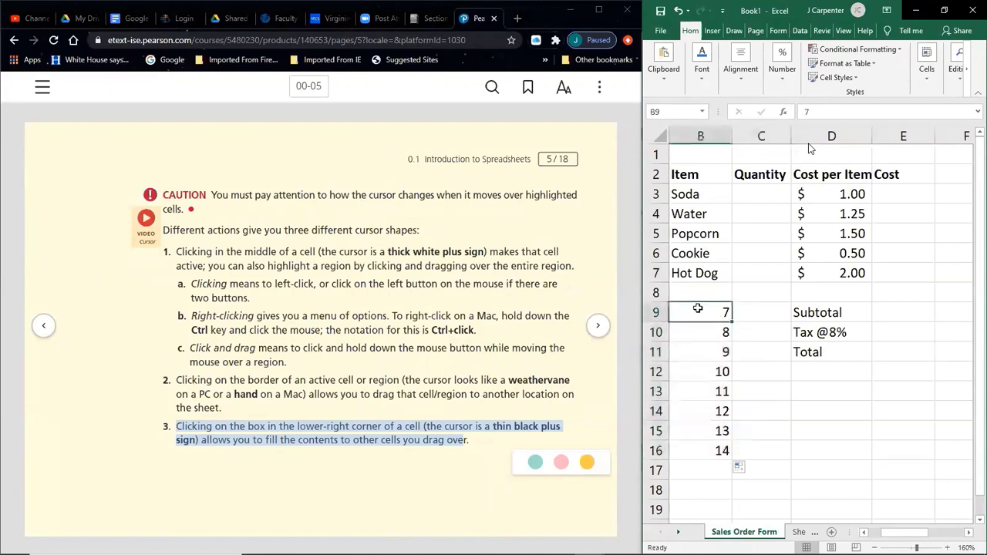
type("1")
key("Return")
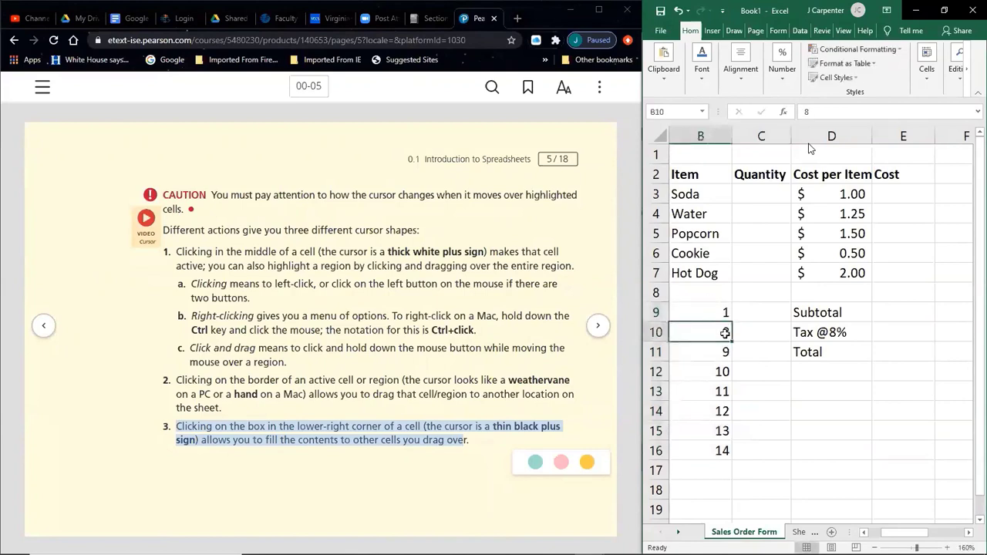
left_click_drag(720, 327, 717, 464)
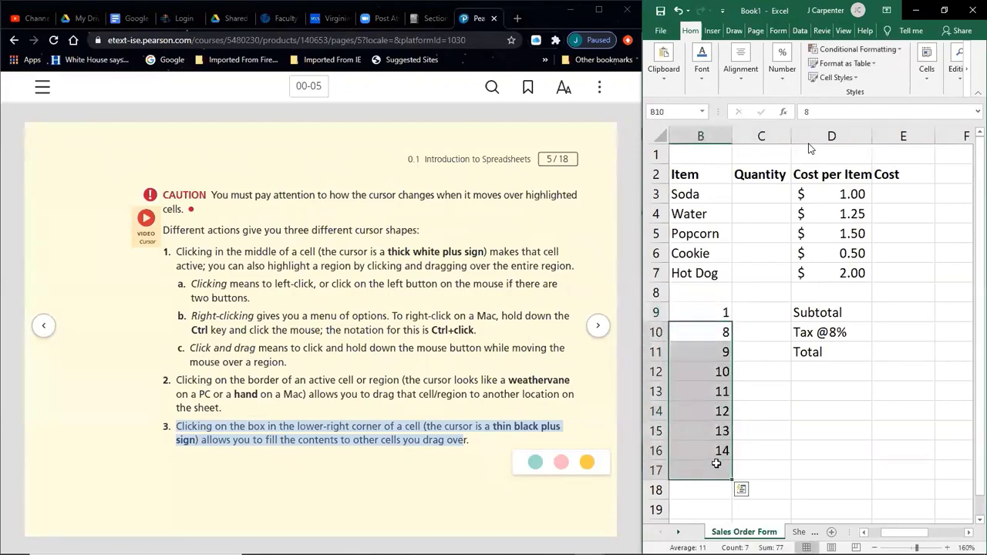
key("Delete")
left_click(716, 309)
left_click_drag(732, 322, 726, 458)
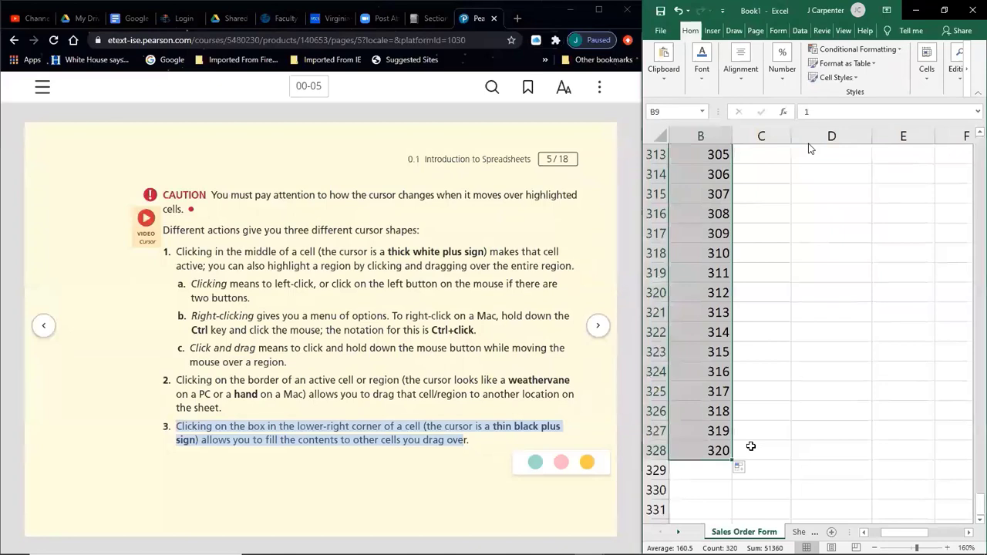
- Undo the 1–320 series and delete the 1 left in B9
left_click(678, 10)
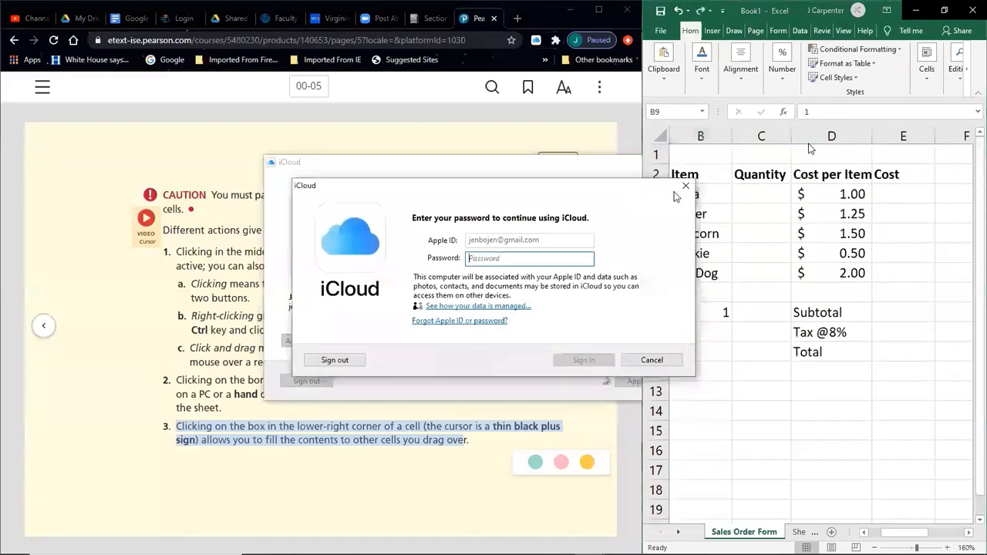
left_click(726, 349)
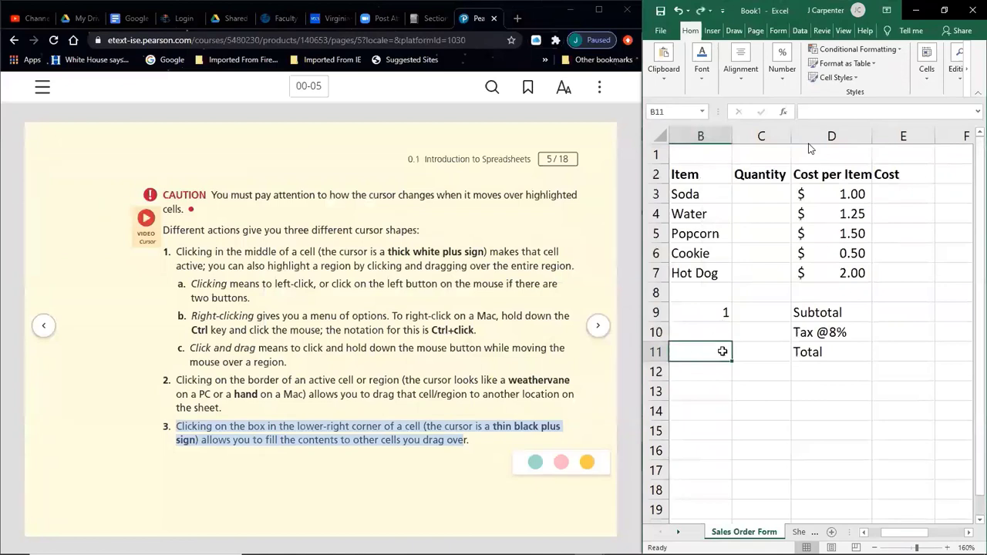
left_click(726, 375)
left_click(725, 311)
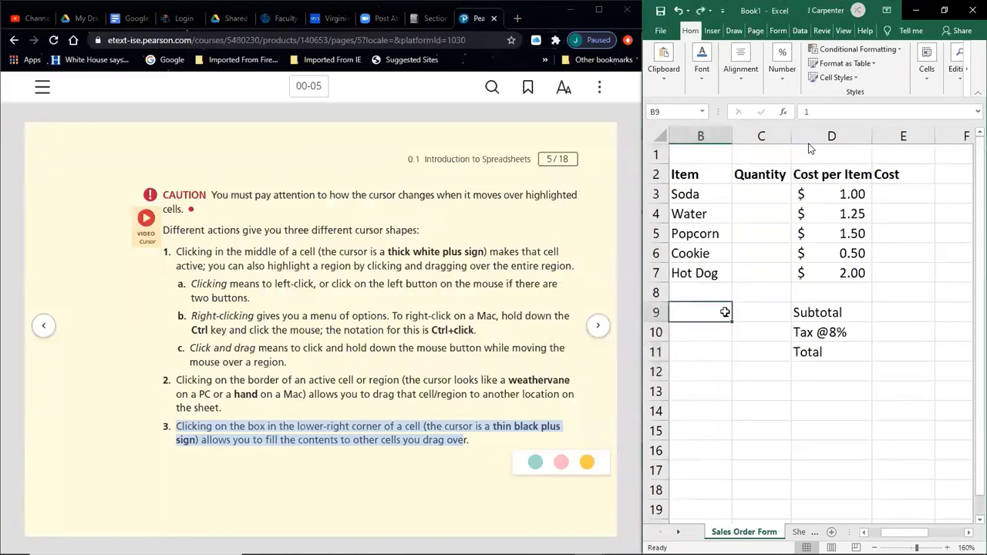
key("Delete")
left_click(452, 344)
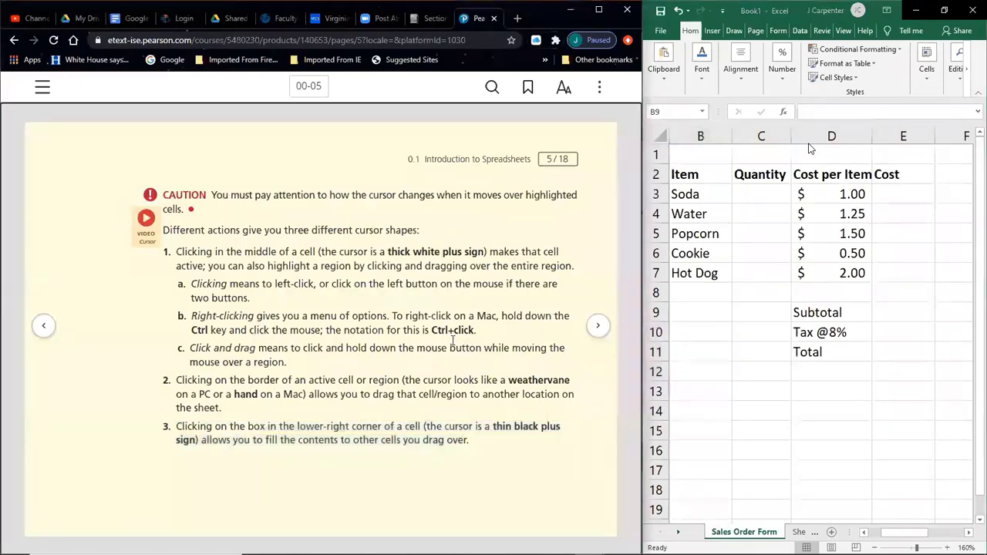
key("alt+Tab")
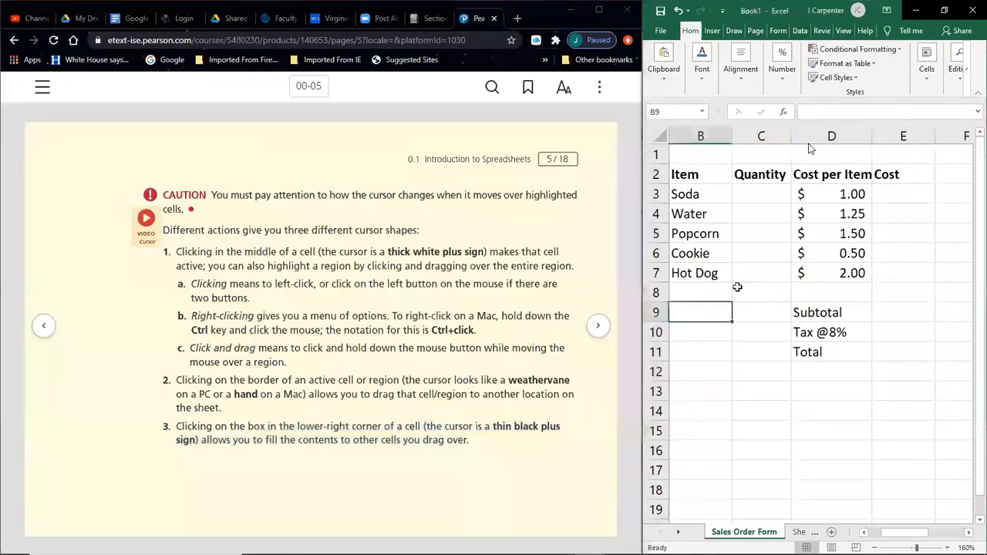
left_click_drag(671, 193, 879, 336)
left_click(870, 391)
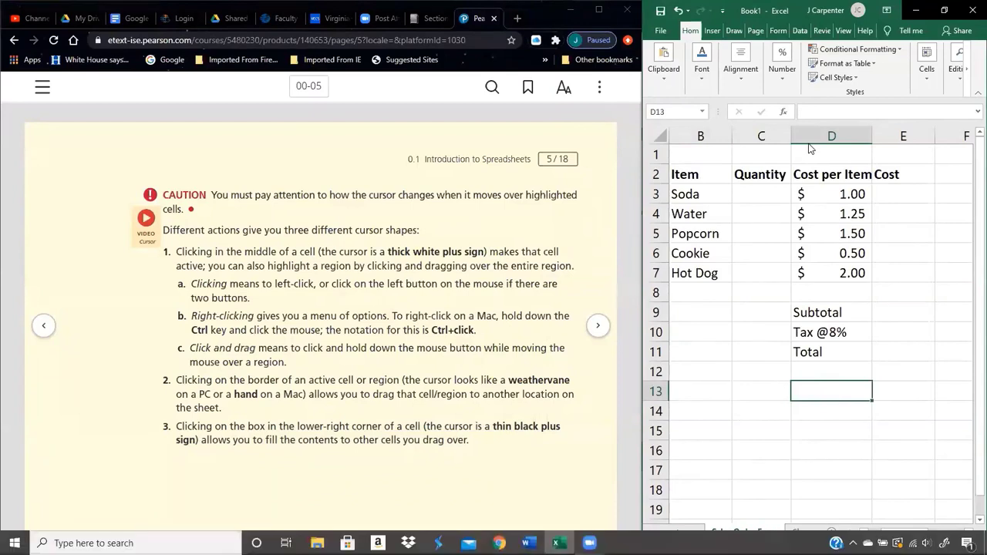
mouse_move(527, 543)
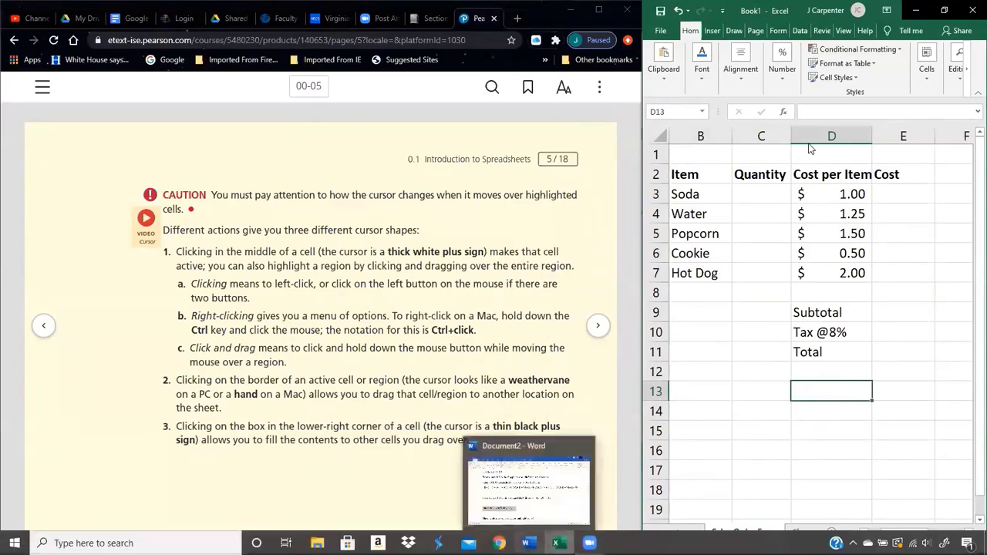
left_click(535, 510)
scroll(554, 429, "down", 3)
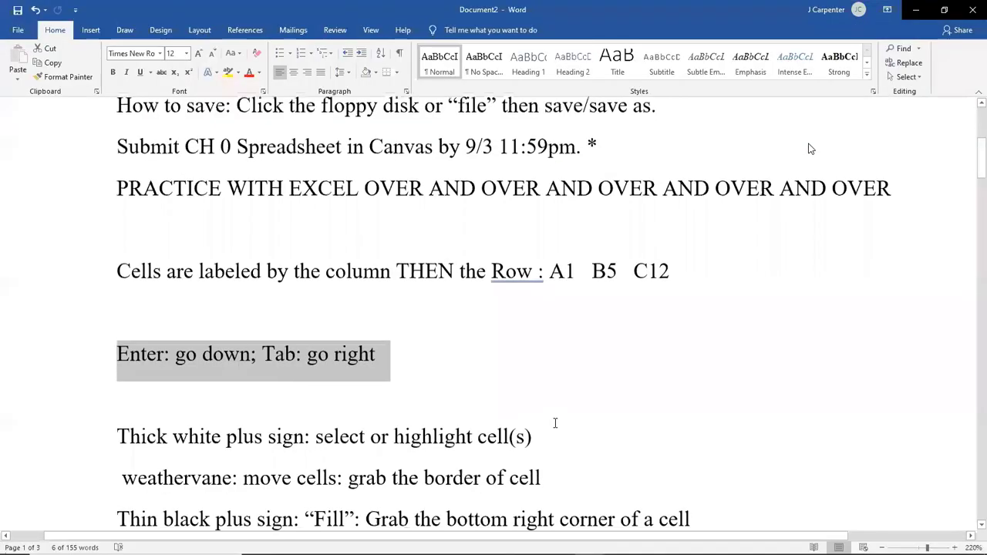
left_click(587, 423)
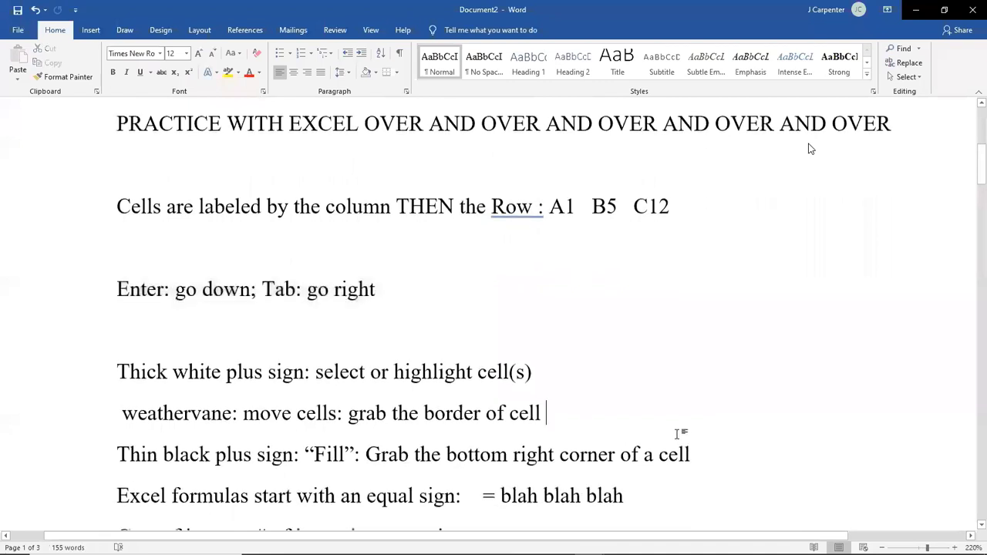
scroll(681, 434, "up", 2)
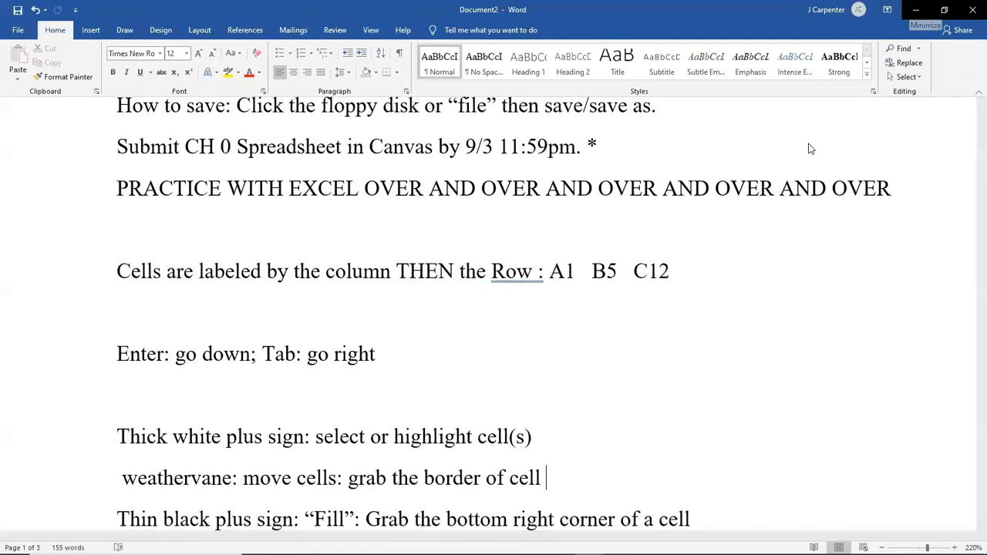
key("alt+Tab")
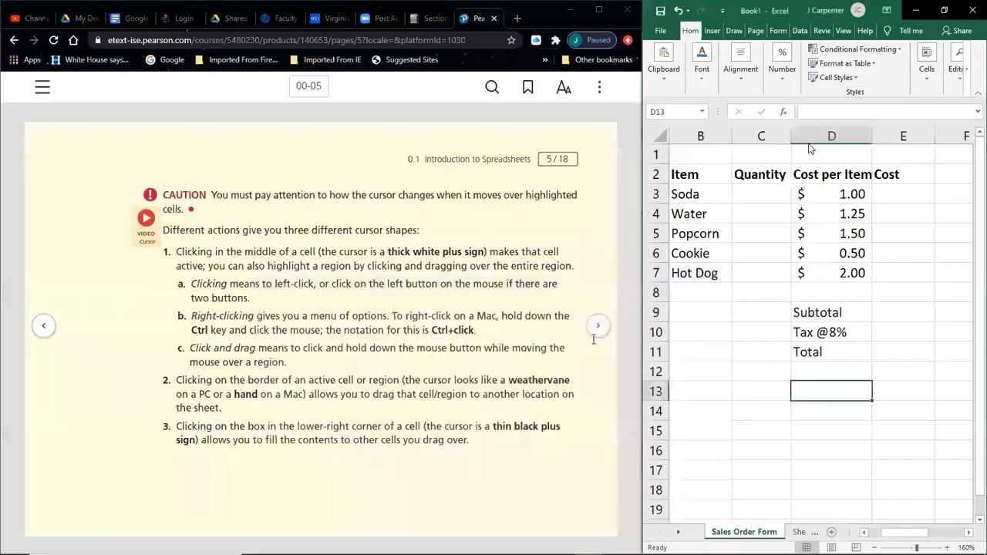
left_click(597, 325)
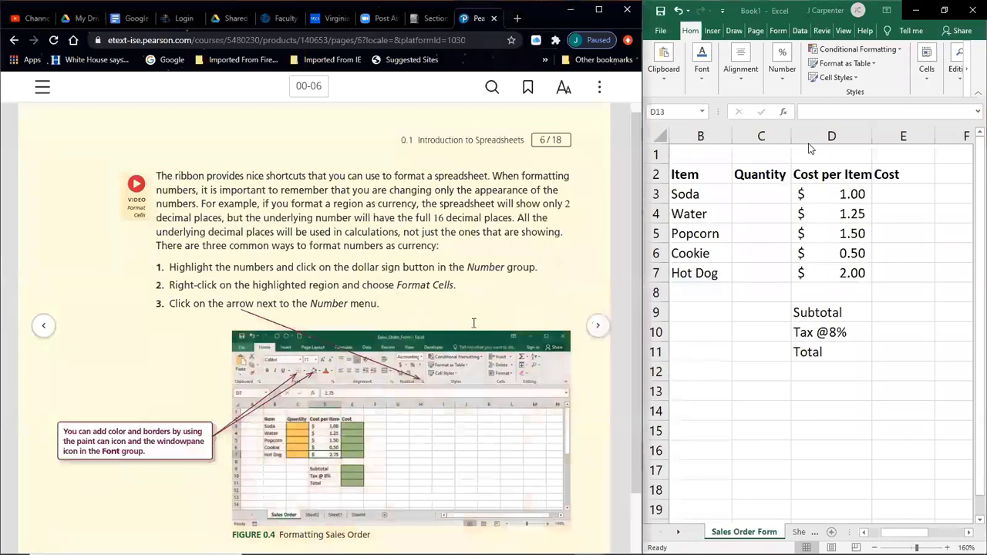
left_click_drag(761, 195, 754, 273)
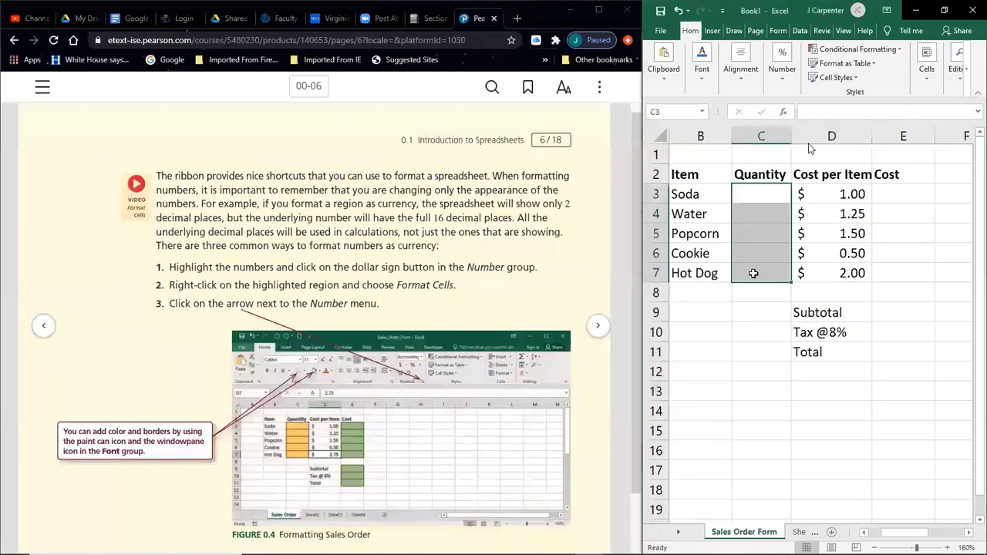
left_click(762, 312)
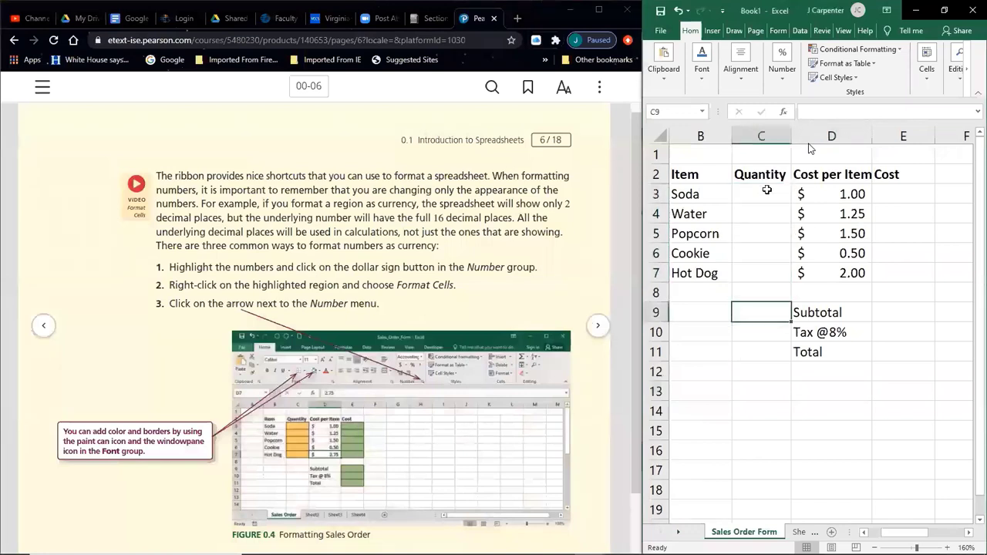
left_click_drag(768, 191, 768, 276)
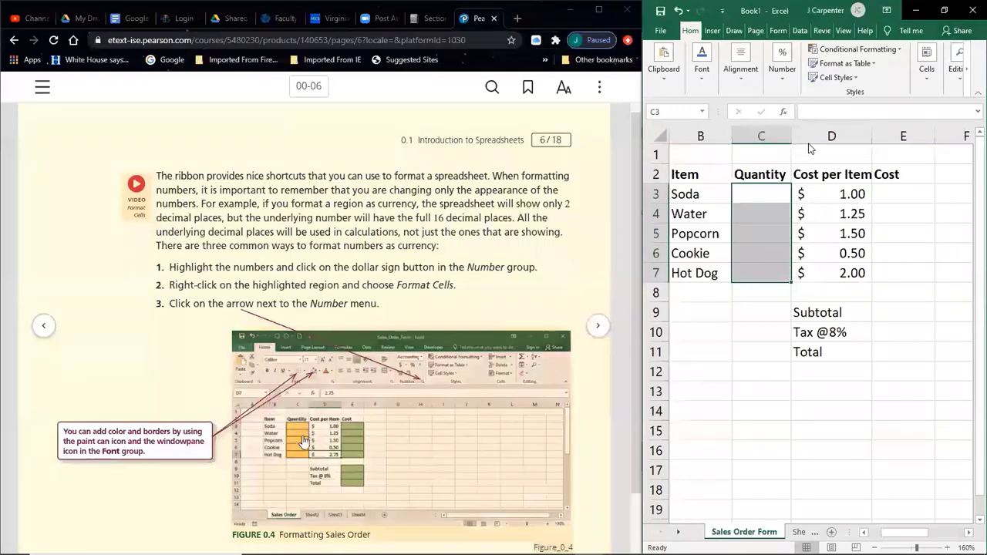
left_click(904, 195)
left_click_drag(904, 195, 897, 353)
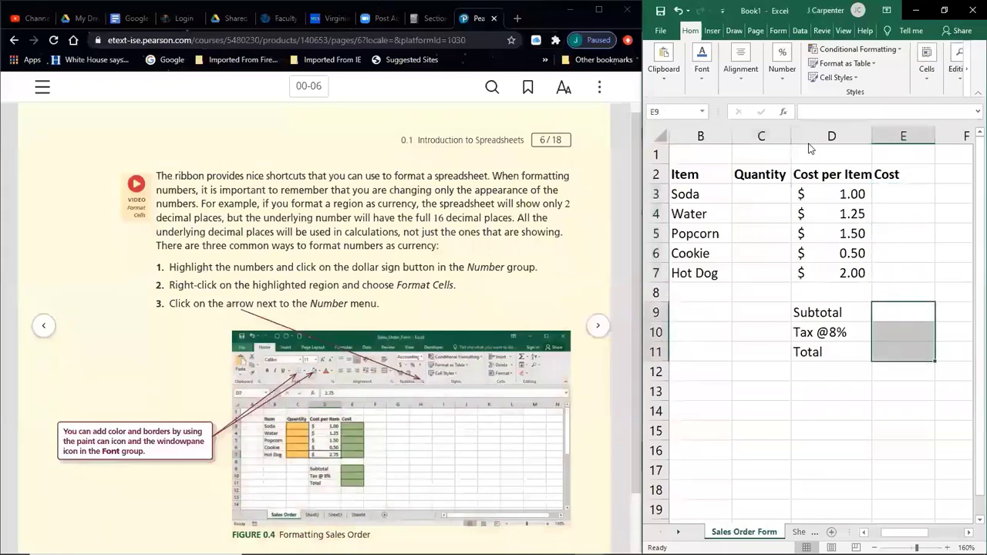
key("super+Up")
- Shade the Quantity cells C3:C7 orange
left_click_drag(91, 190, 141, 268)
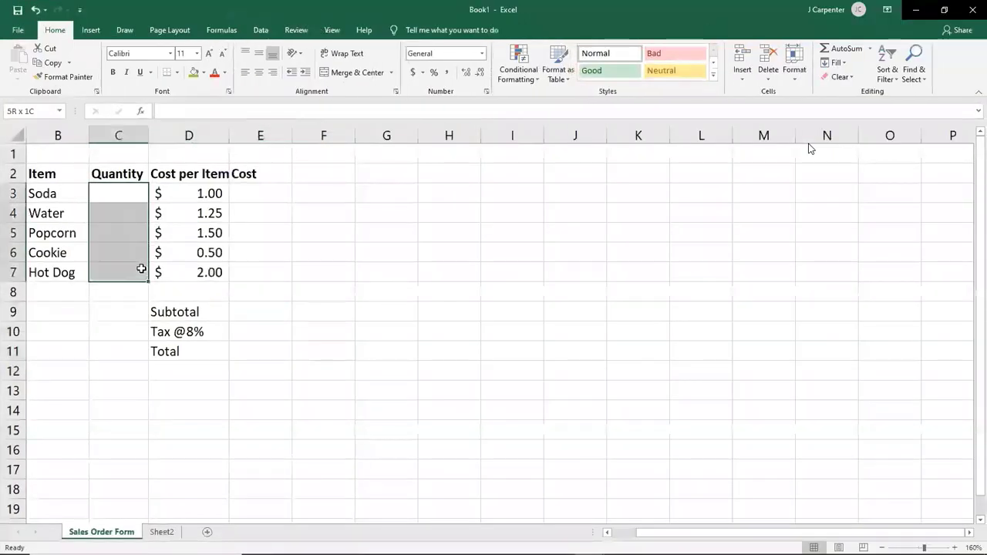
left_click(203, 72)
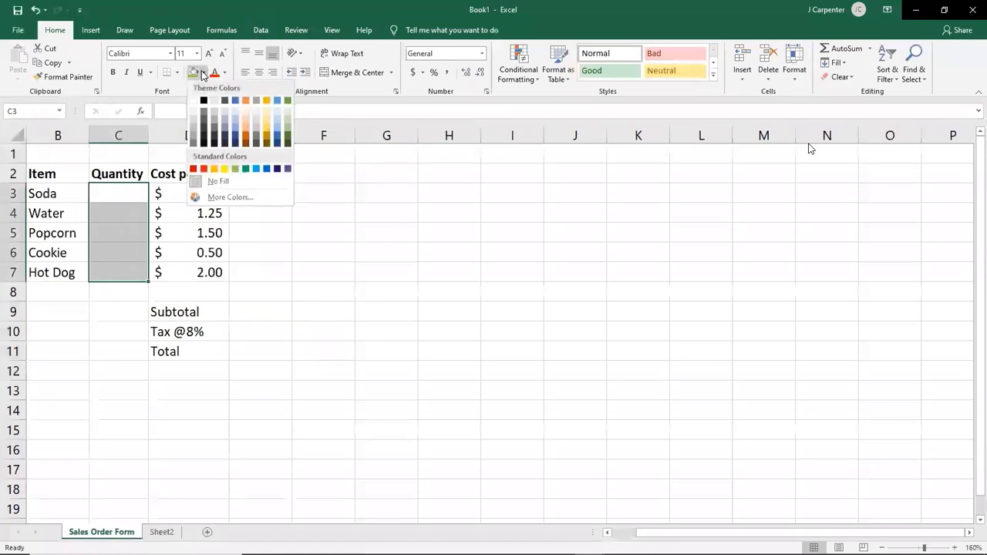
left_click(213, 169)
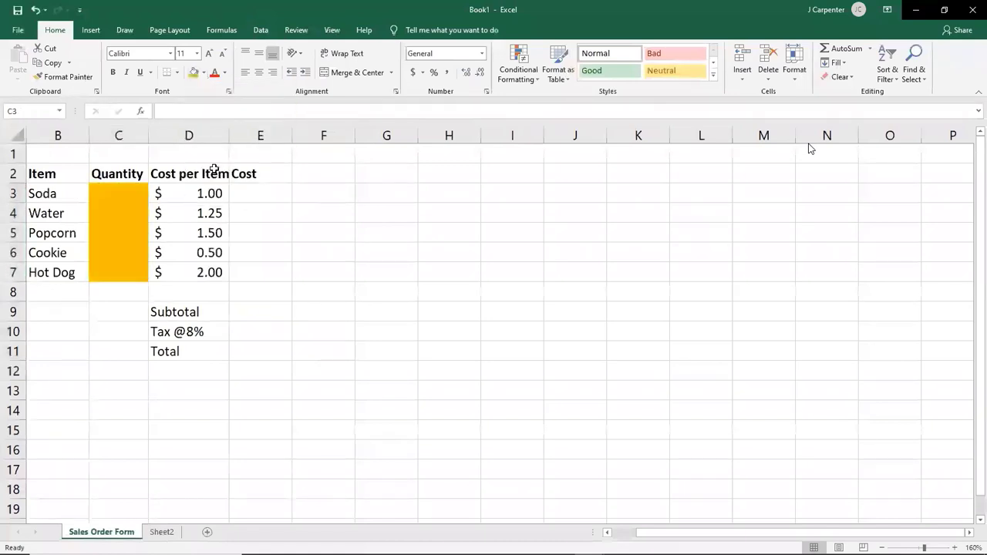
left_click(293, 267)
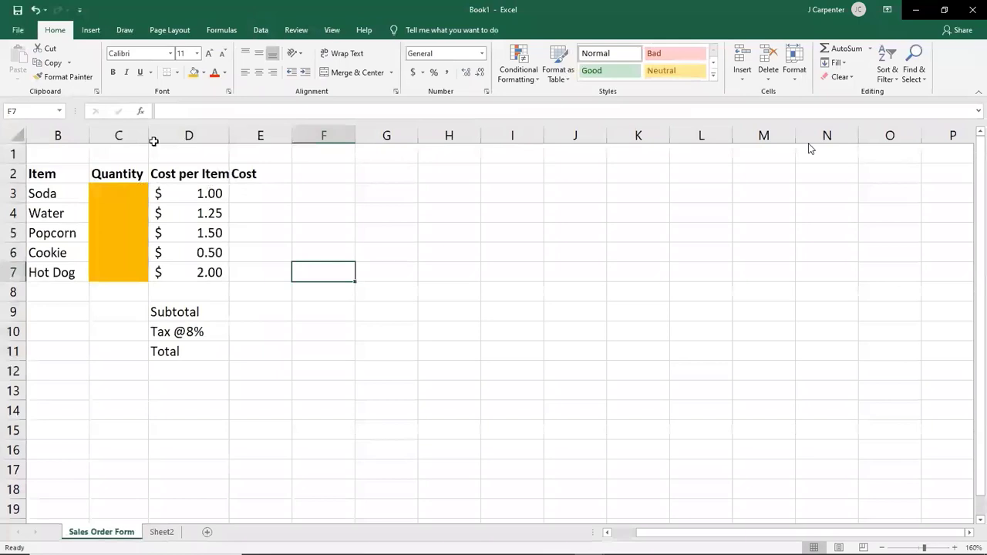
left_click(203, 72)
key("Escape")
left_click(35, 9)
left_click(239, 193)
left_click_drag(117, 193, 122, 271)
left_click(206, 73)
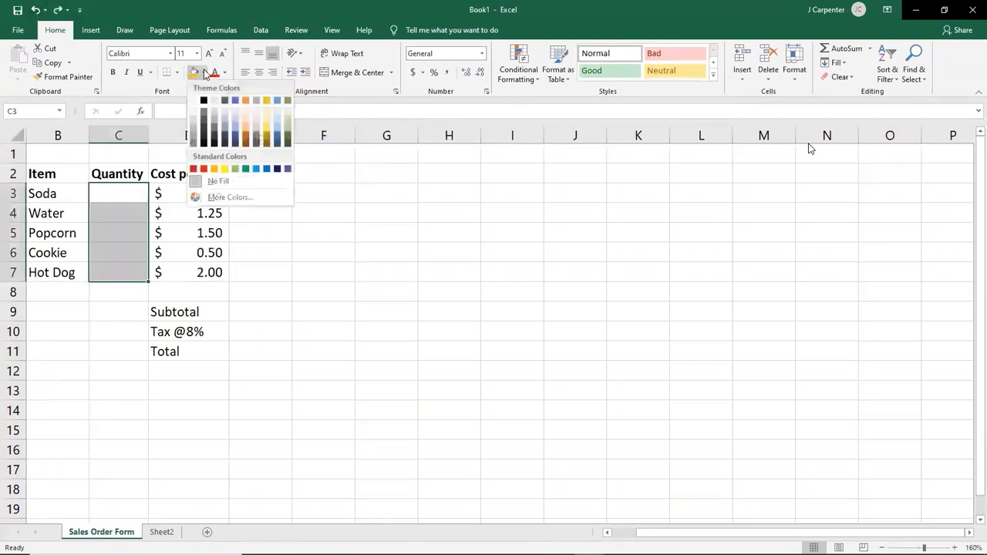
left_click(213, 167)
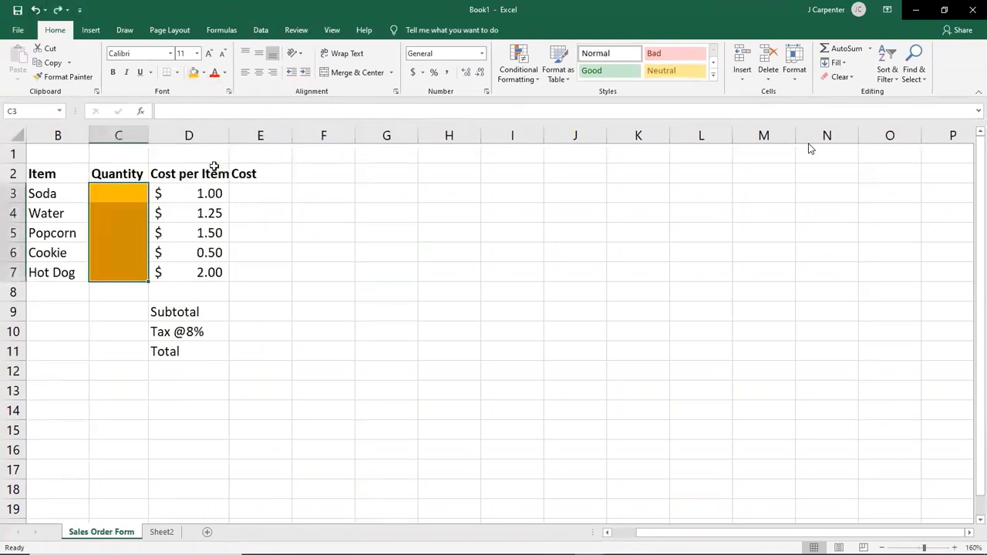
left_click(334, 212)
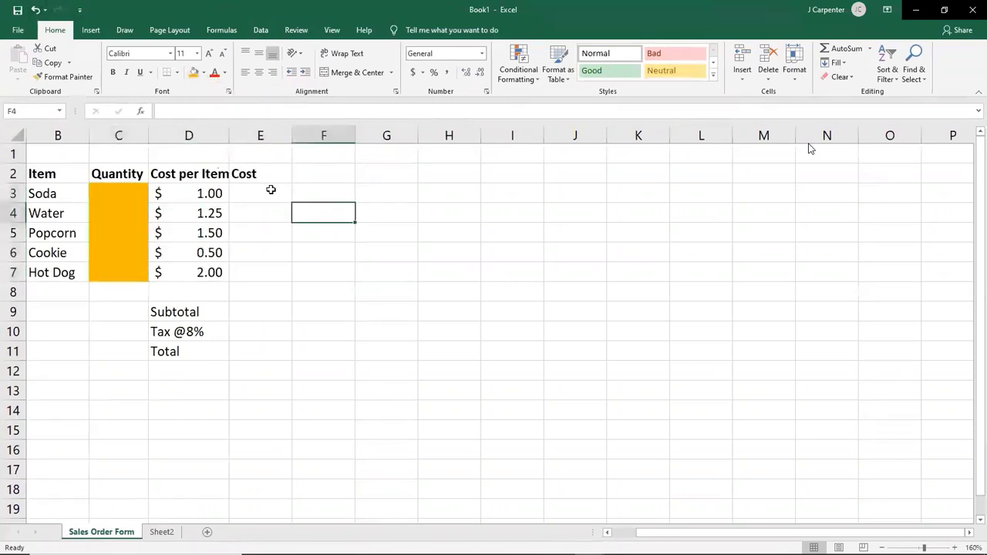
- Shade the Cost cells E3:E7 and E9:E11 green, then restore the window beside the textbook
left_click_drag(267, 188, 267, 275)
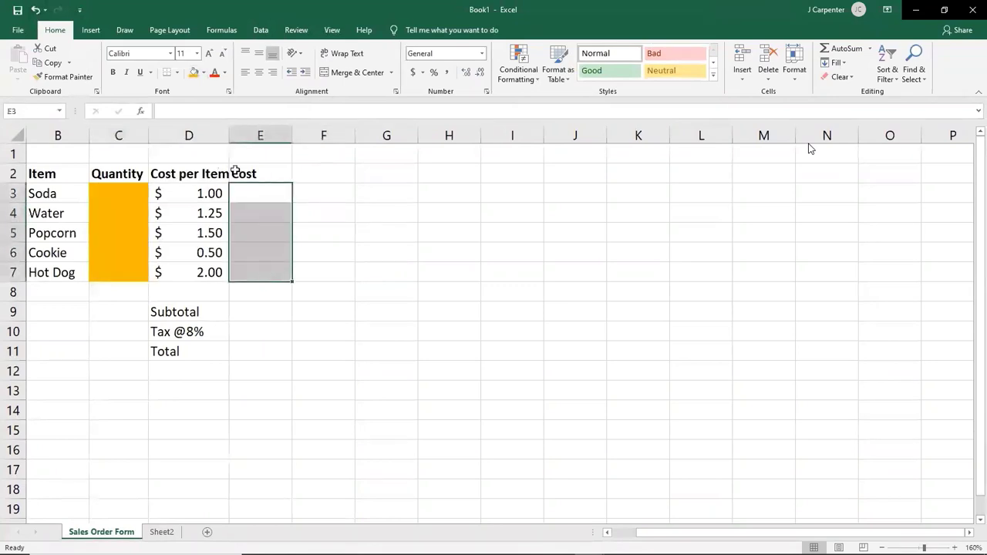
left_click(204, 72)
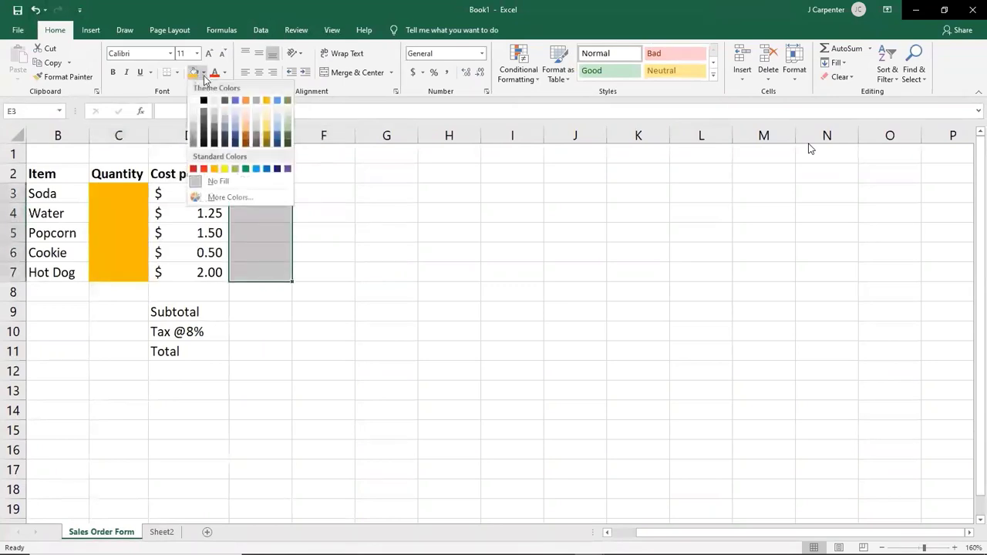
left_click(236, 169)
left_click(420, 214)
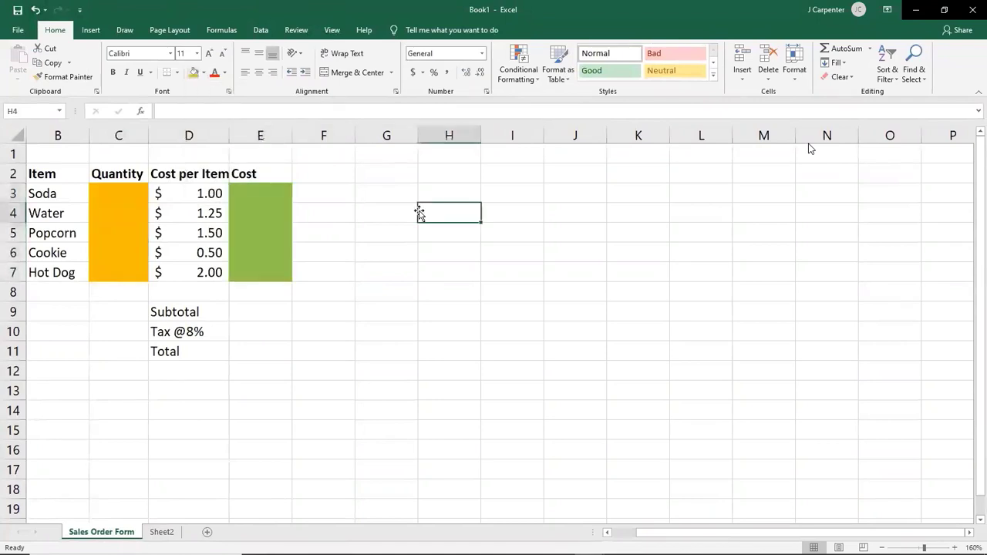
left_click_drag(248, 315, 246, 348)
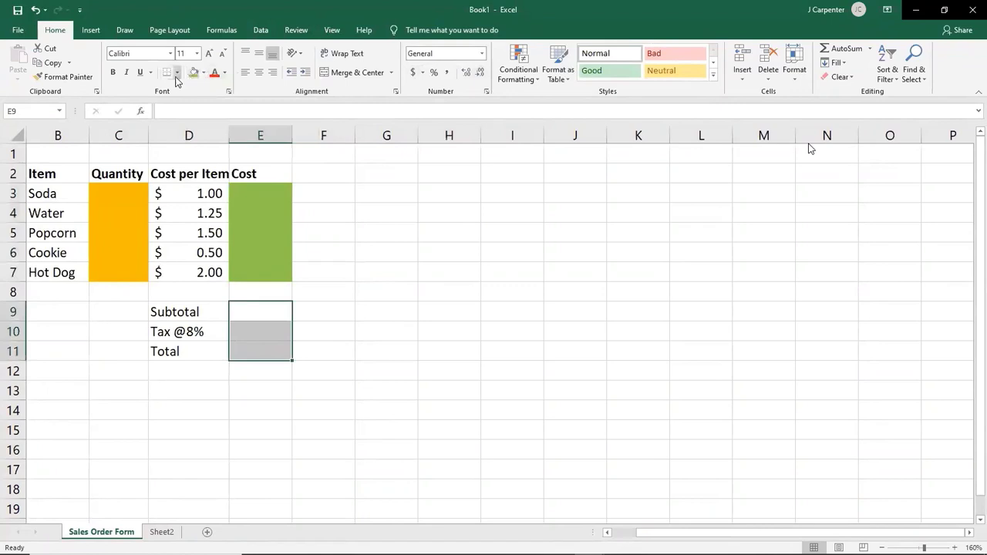
left_click(204, 73)
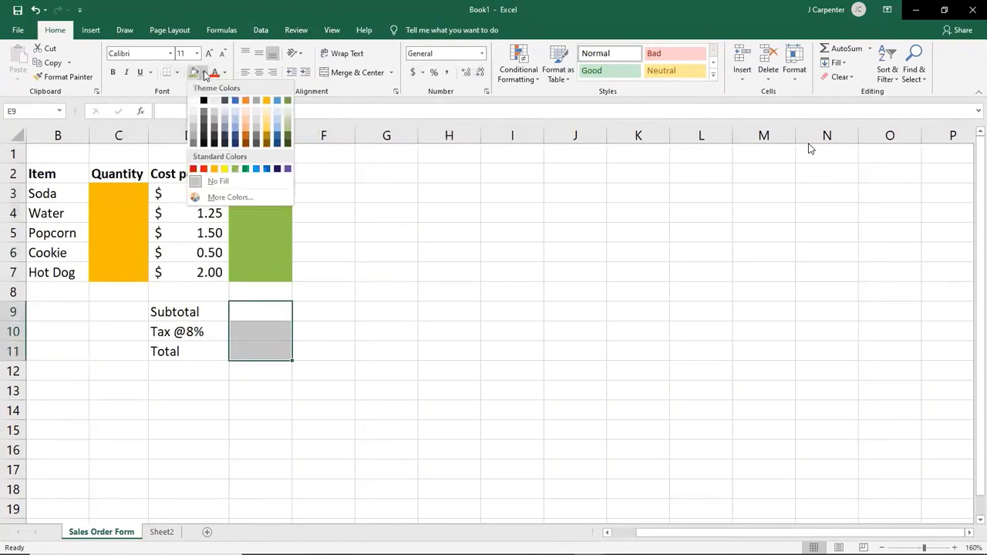
left_click(205, 74)
left_click(194, 72)
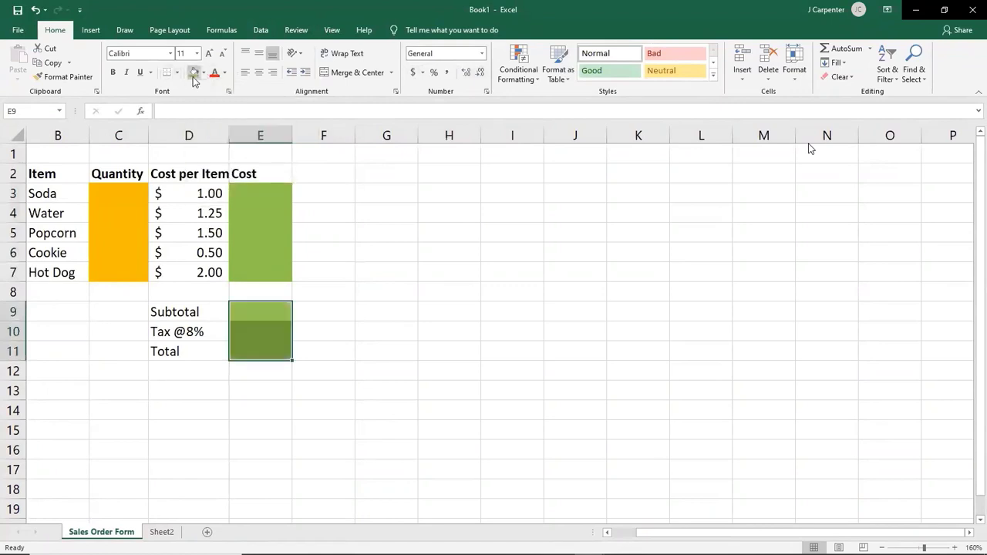
left_click(363, 285)
left_click_drag(260, 310, 257, 355)
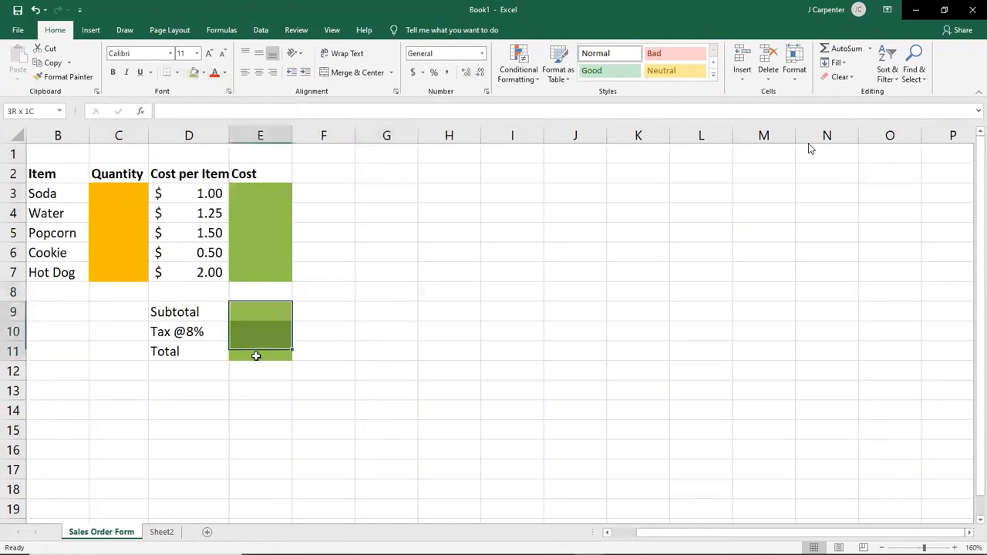
left_click(407, 353)
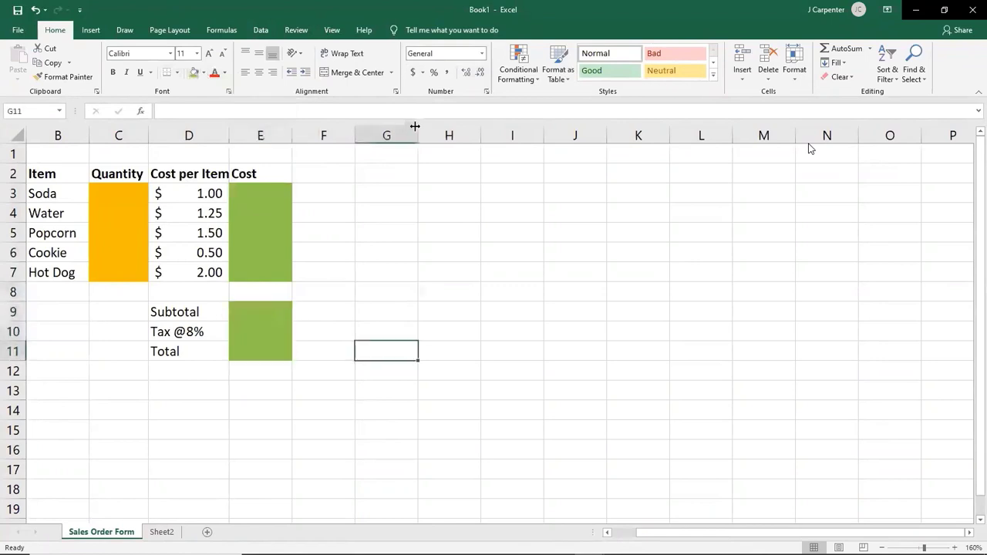
double_click(468, 8)
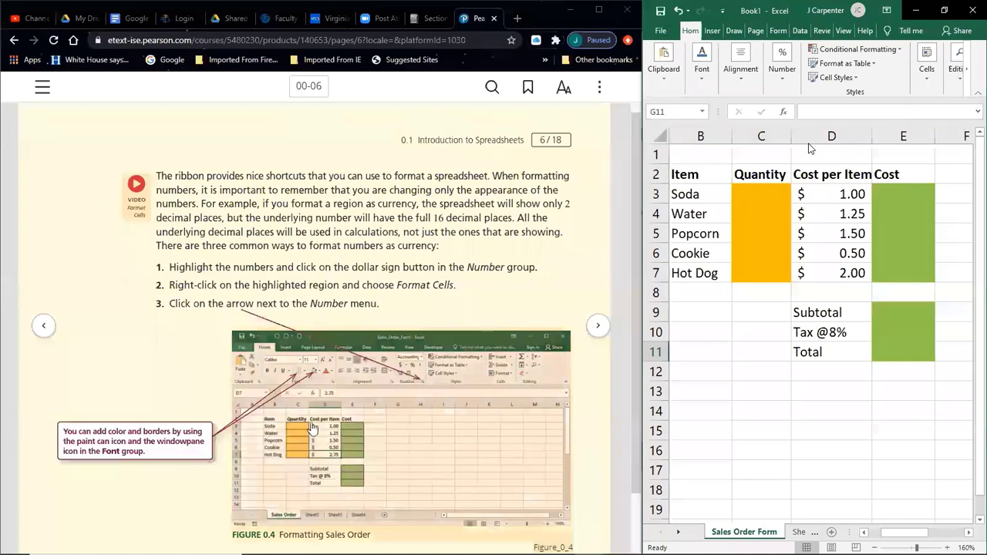
- Maximize Excel and apply All Borders to the Quantity cells C3:C7
left_click(776, 209)
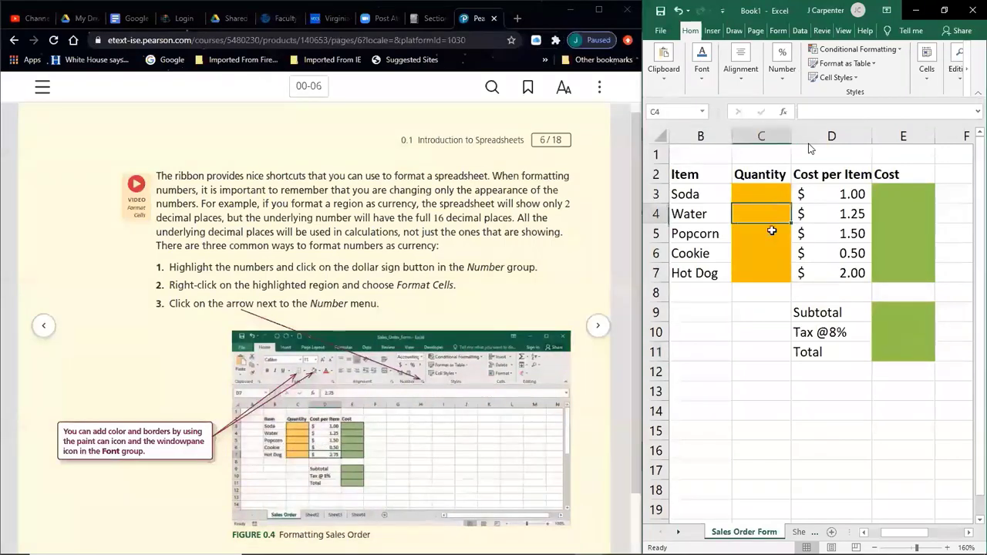
left_click(796, 367)
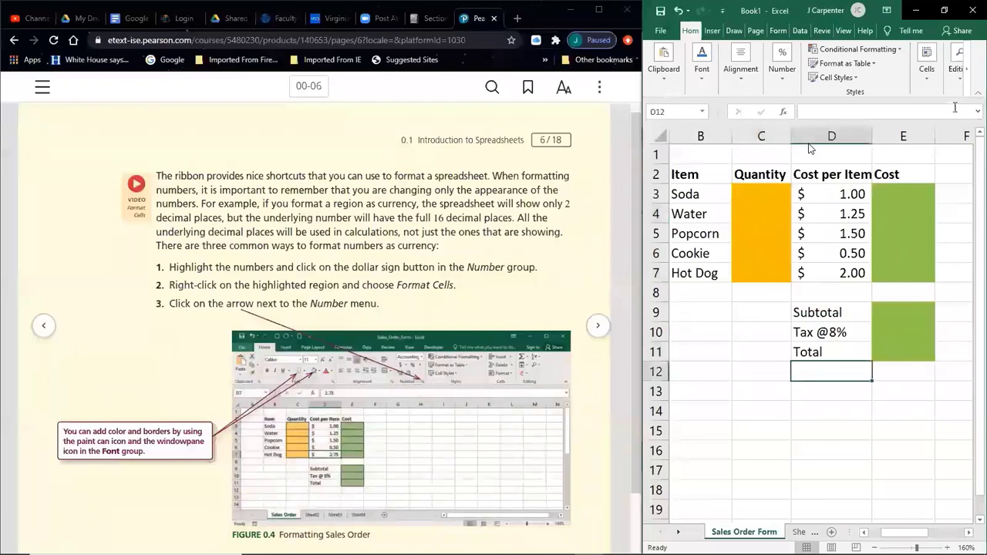
left_click(944, 10)
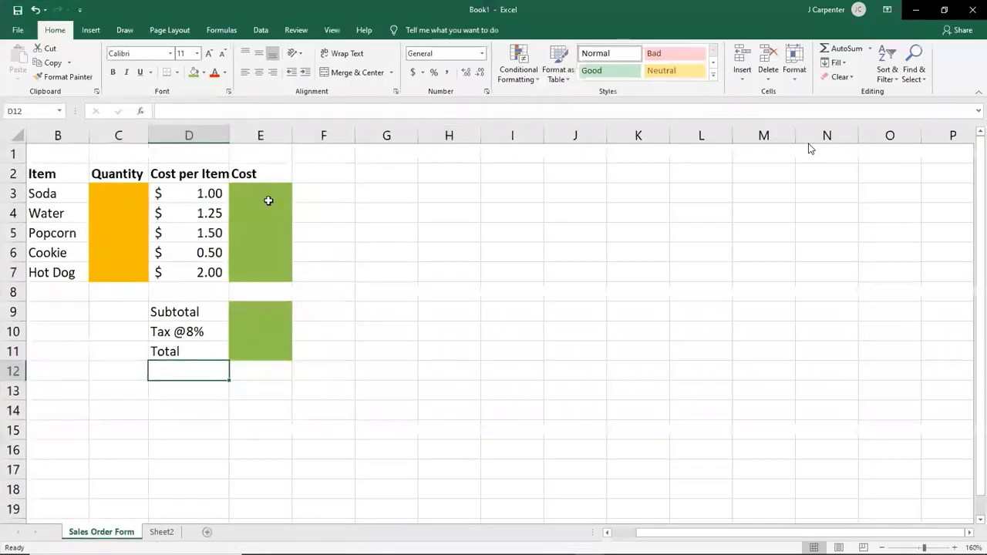
left_click_drag(99, 190, 123, 271)
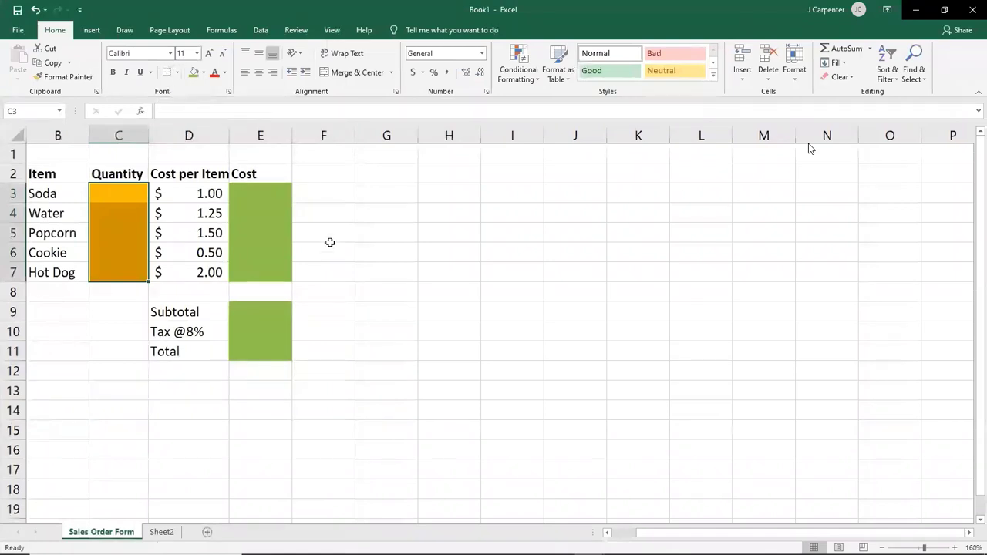
left_click(118, 305)
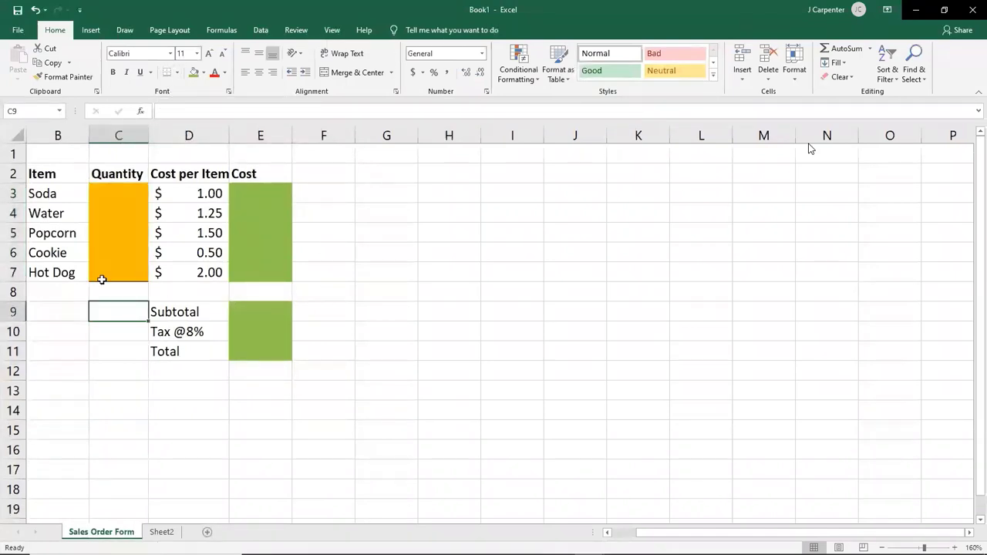
left_click_drag(115, 186, 125, 270)
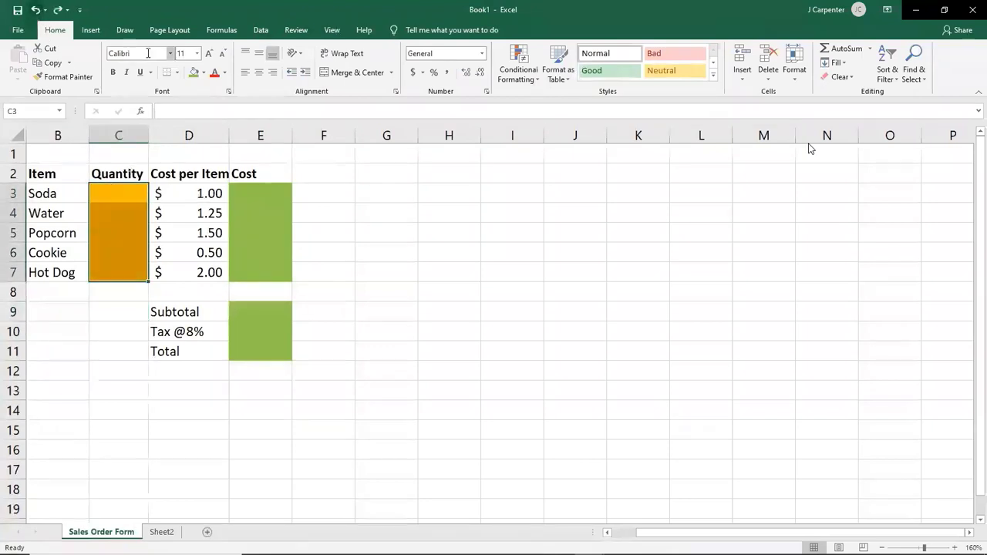
left_click(177, 72)
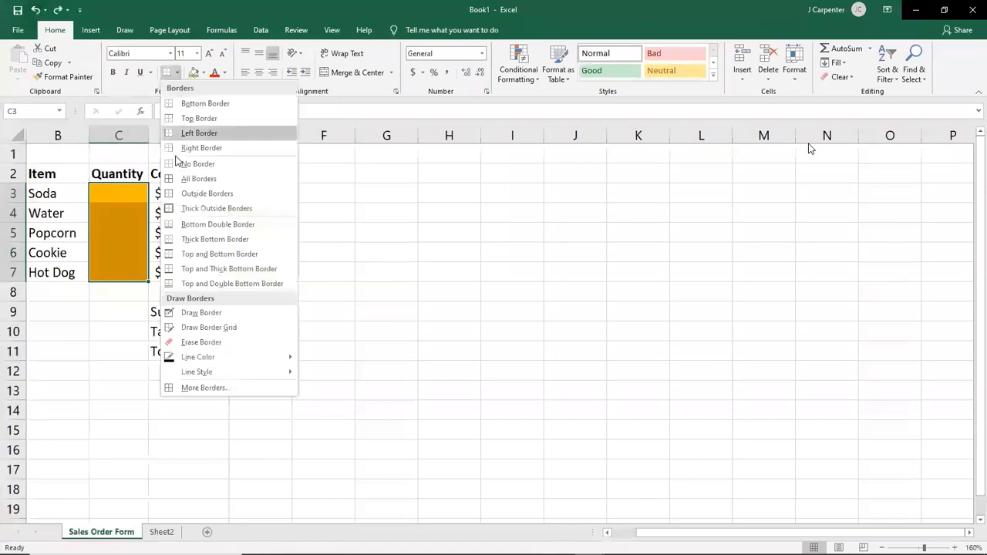
left_click(171, 180)
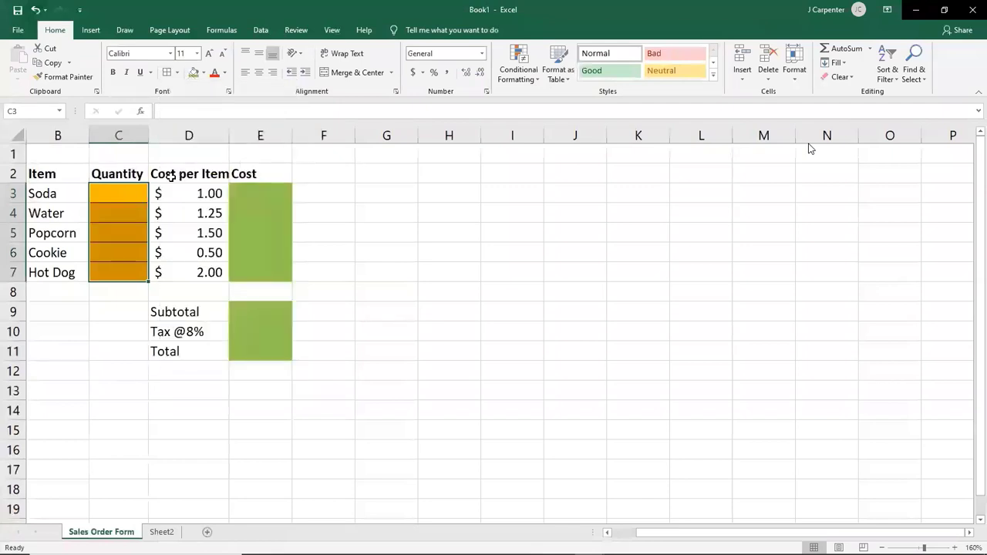
left_click(317, 219)
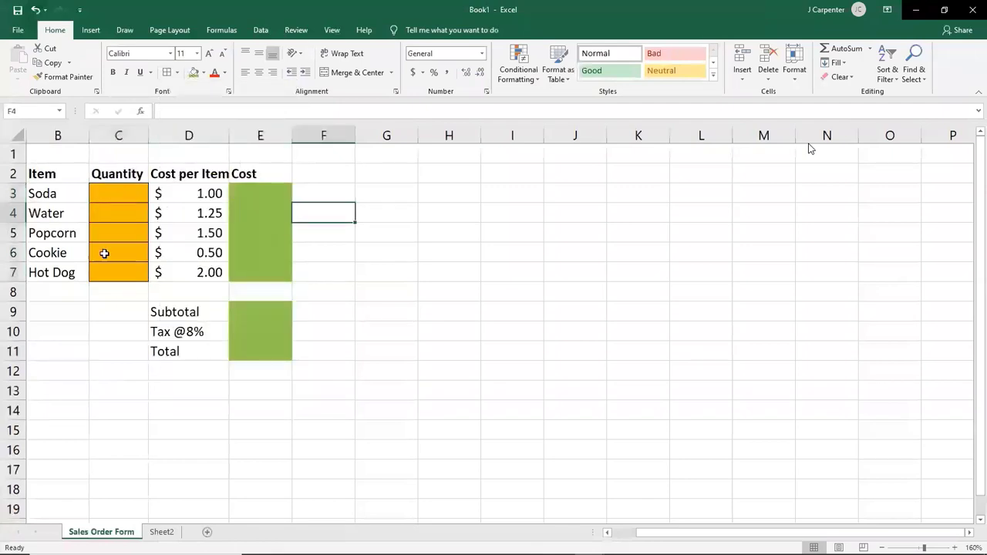
- Apply All Borders to the Cost cells E3:E7 and E9:E11, then restore the window
left_click(177, 72)
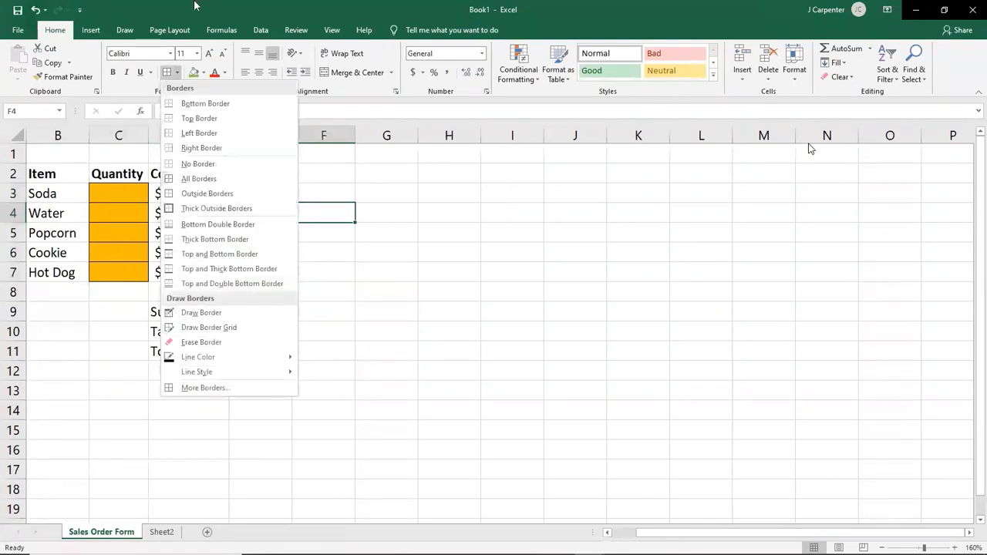
key("Escape")
left_click_drag(236, 189, 244, 275)
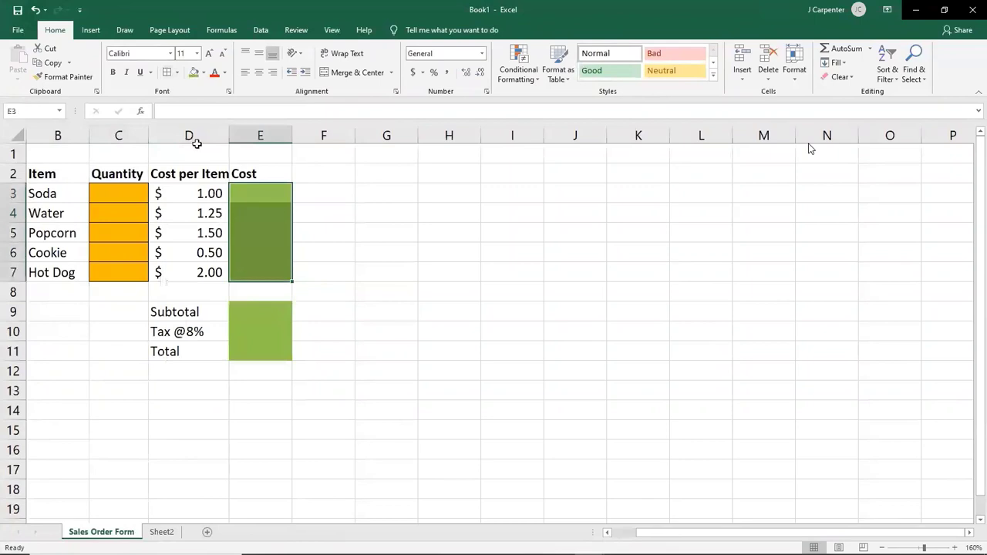
left_click(167, 77)
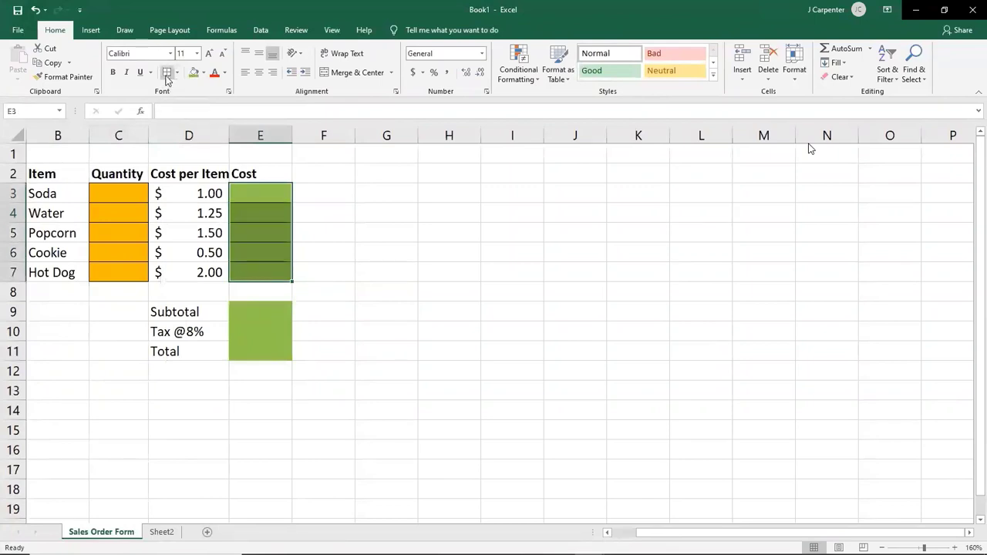
left_click_drag(240, 300, 252, 352)
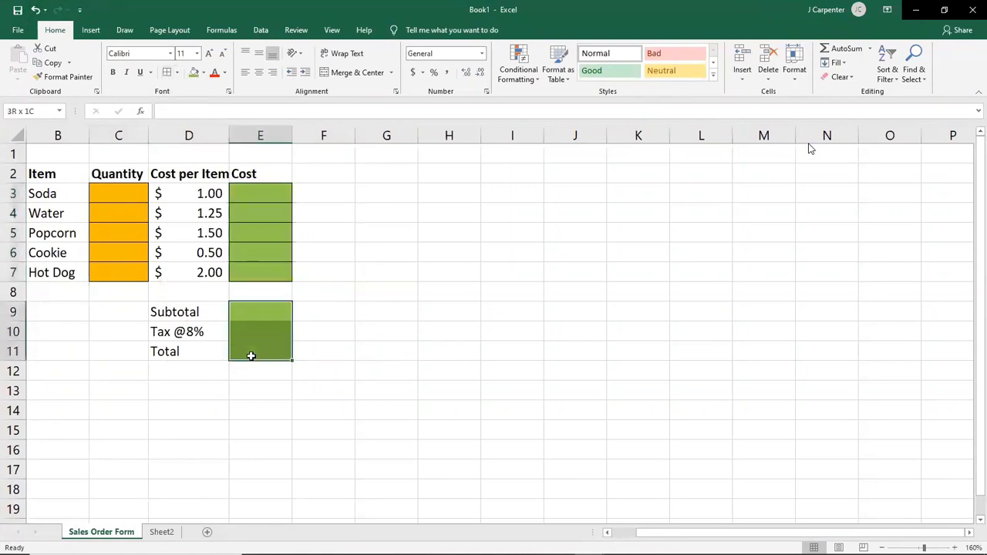
left_click(166, 72)
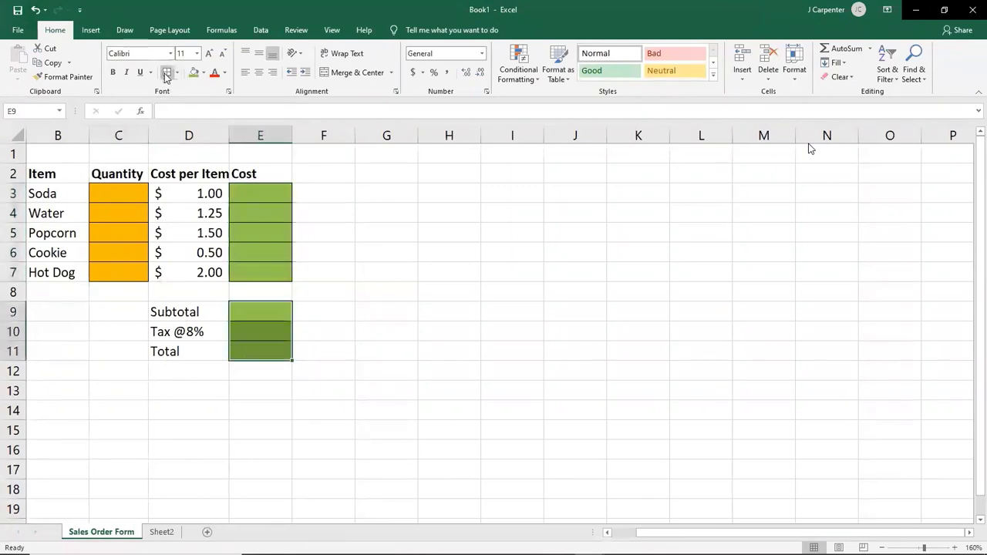
left_click(359, 180)
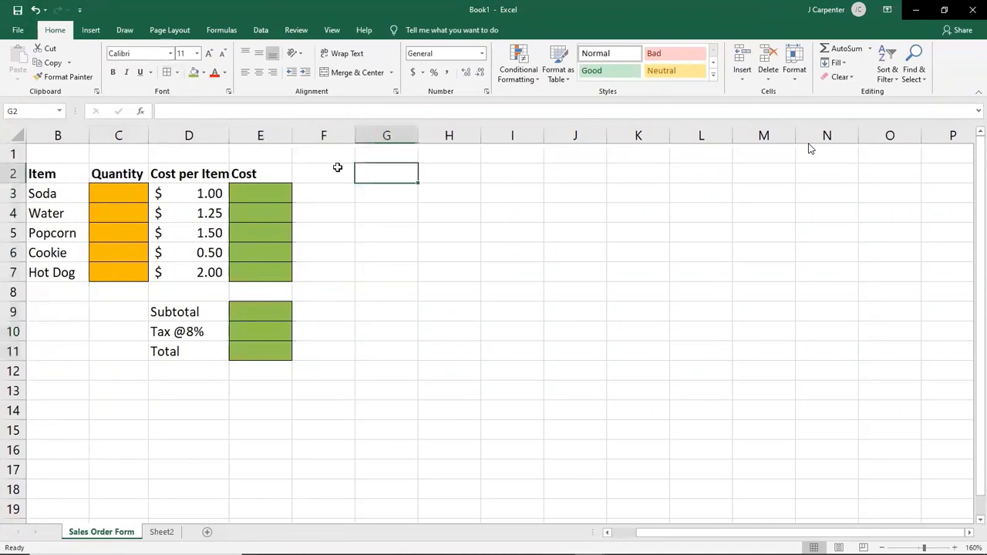
double_click(391, 12)
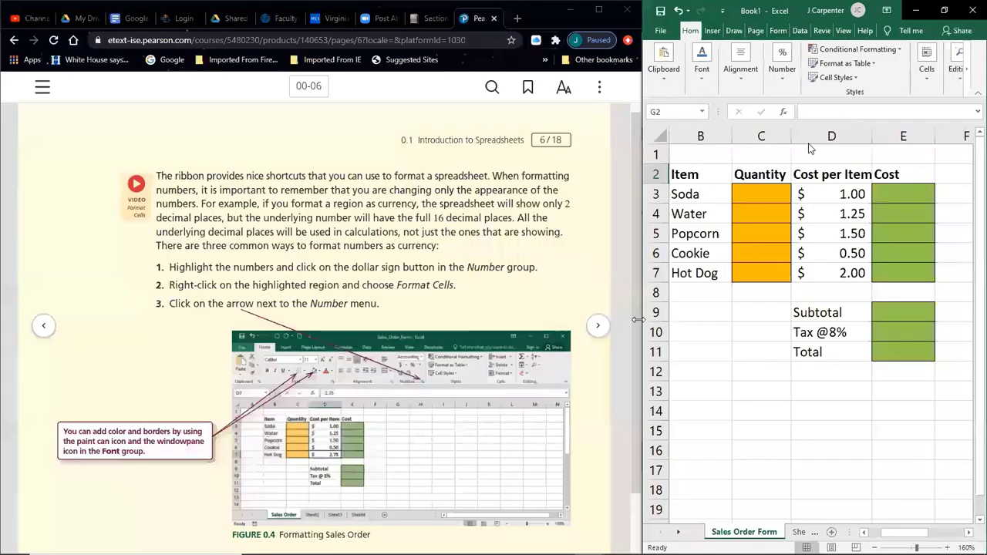
- Advance the eText from page 00-06 to page 00-07, Enter Formulas, showing Figure 0.5
left_click(599, 332)
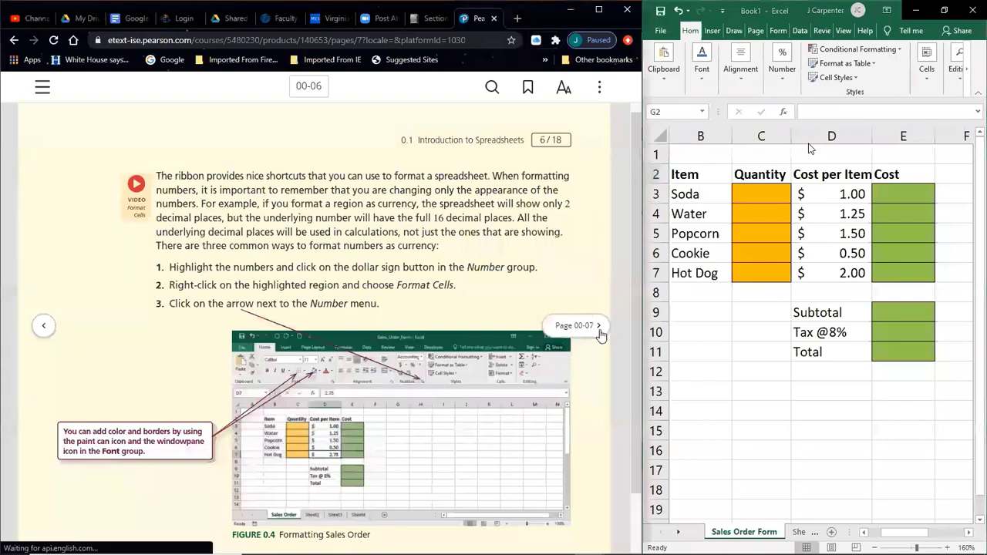
scroll(508, 198, "down", 1)
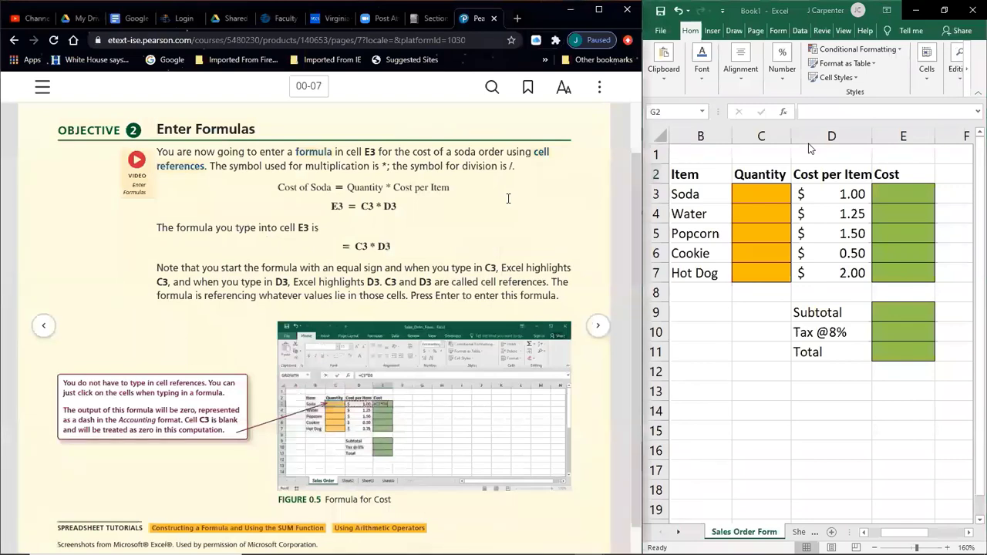
left_click(759, 189)
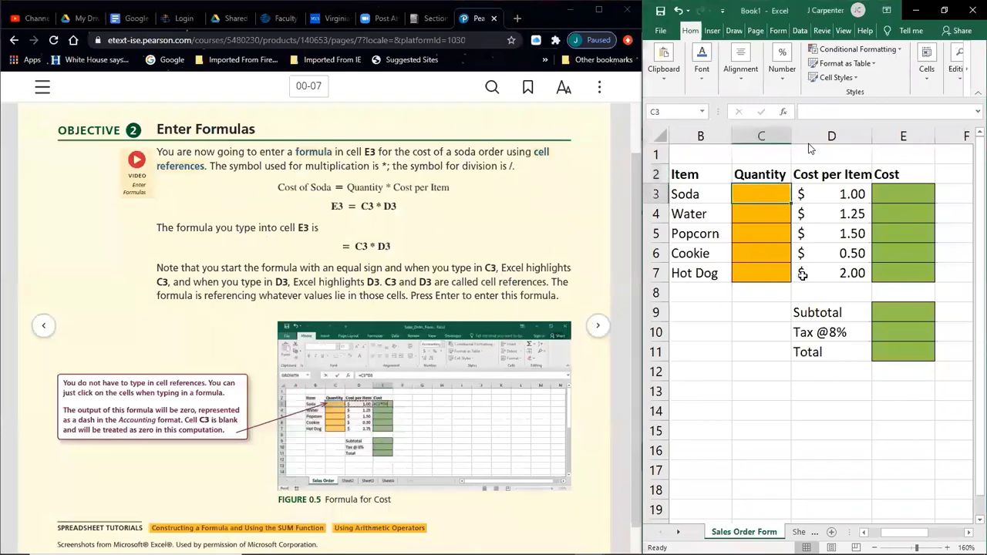
type("7")
key("Tab")
key("Tab")
type("7")
key("Return")
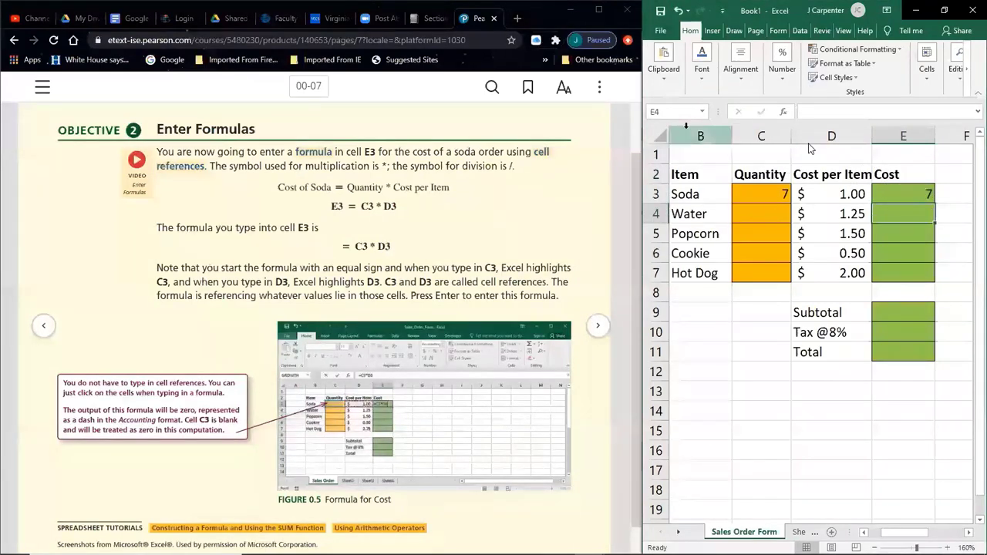
left_click(764, 195)
type("5")
left_click(926, 194)
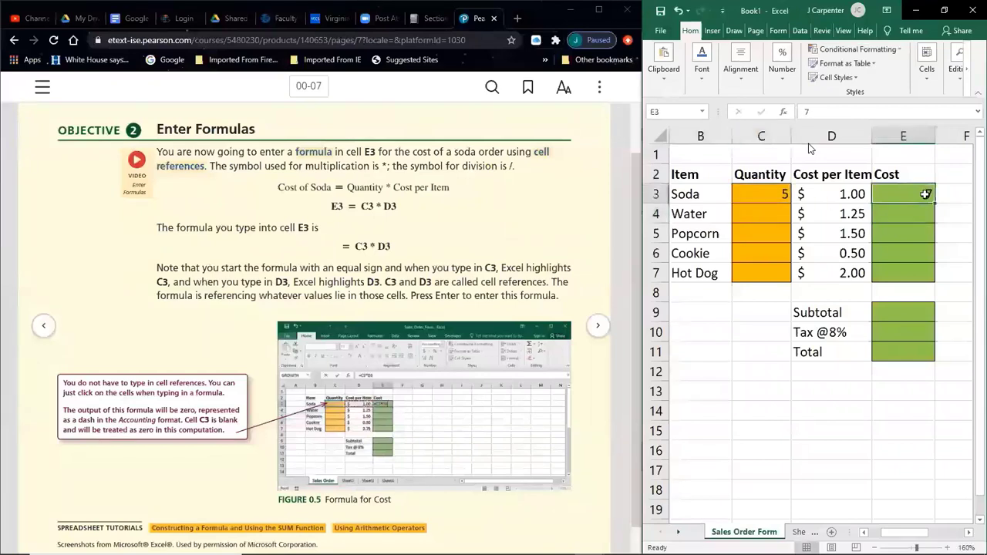
type("5")
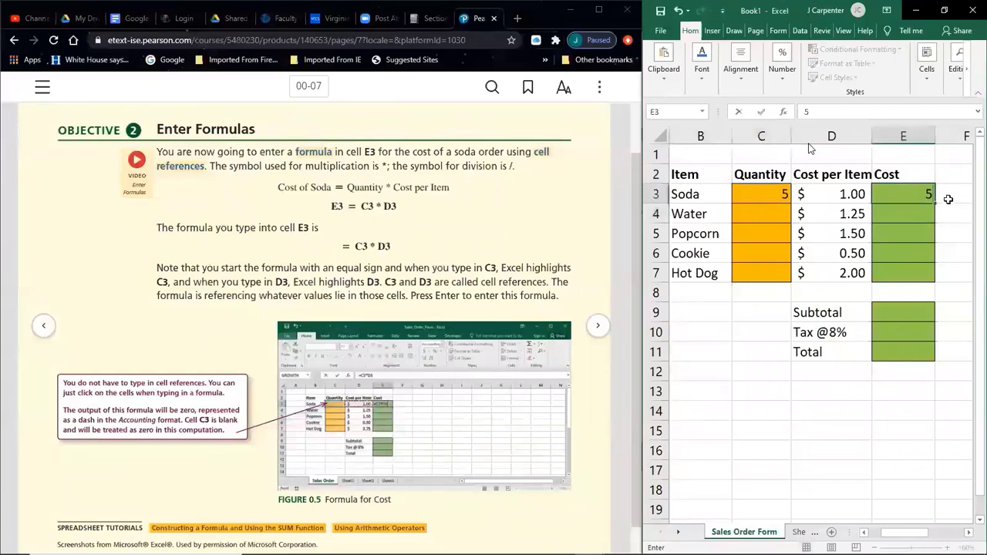
key("Return")
left_click(775, 194)
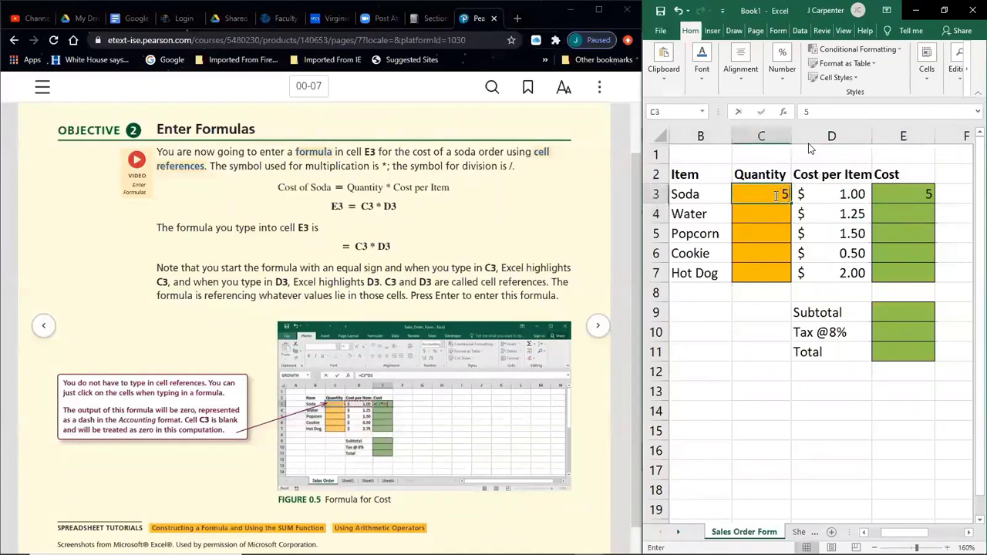
type("100")
left_click(889, 195)
type("100")
key("Return")
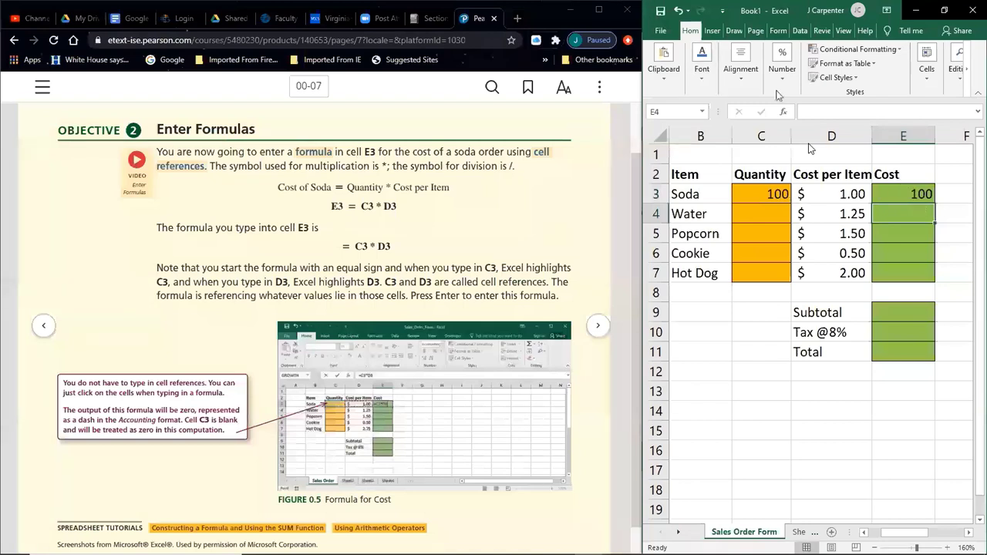
left_click(766, 191)
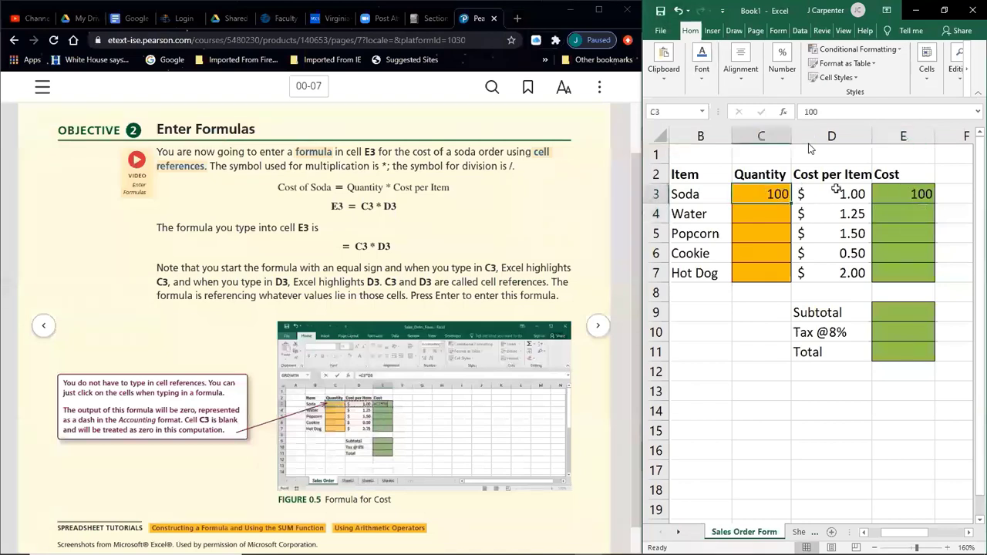
key("Delete")
left_click(898, 195)
key("Delete")
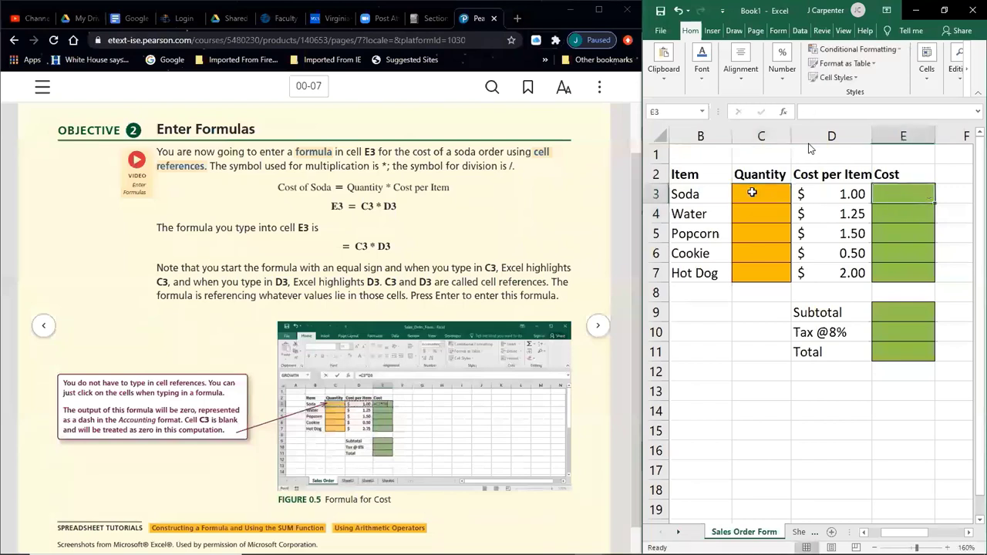
left_click(752, 193)
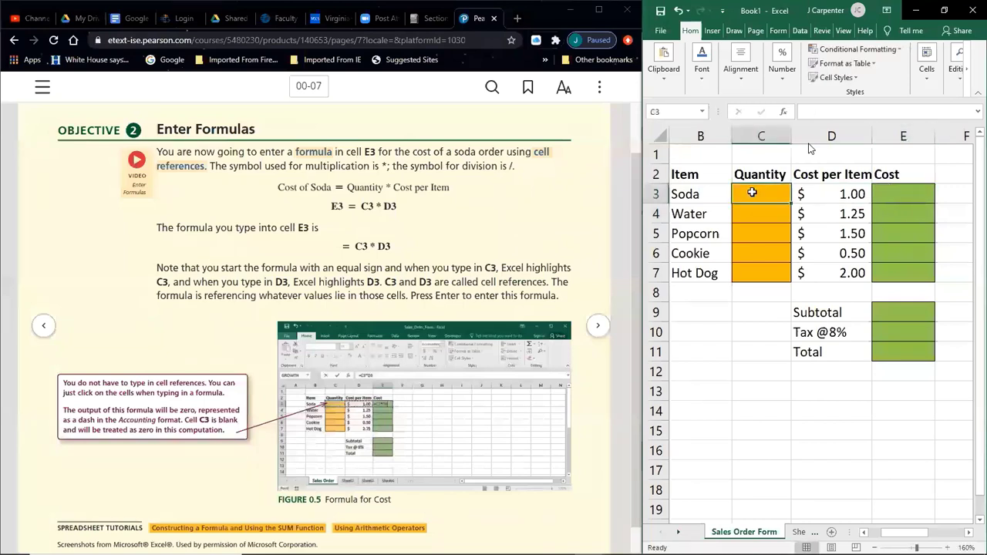
type("5")
left_click(888, 193)
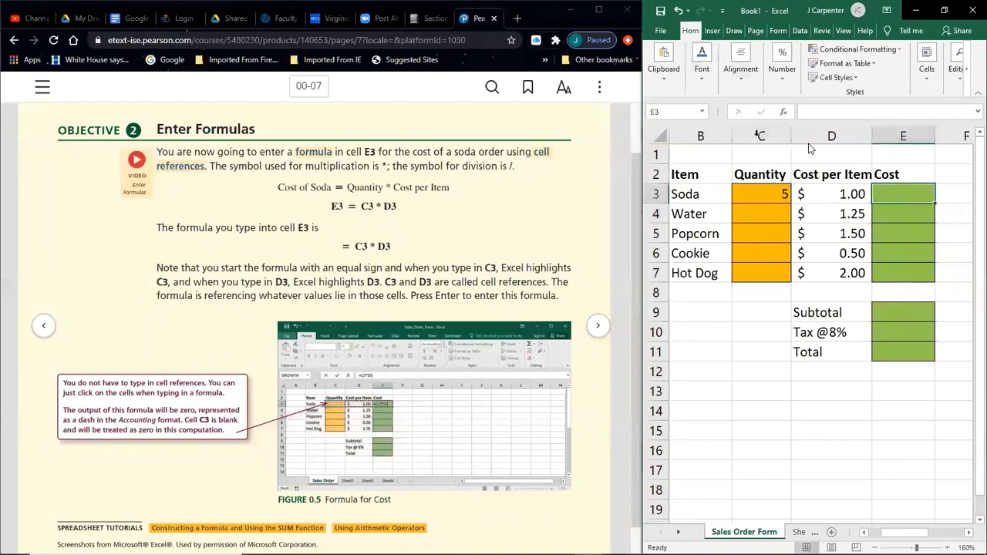
left_click(769, 192)
key("BackSpace")
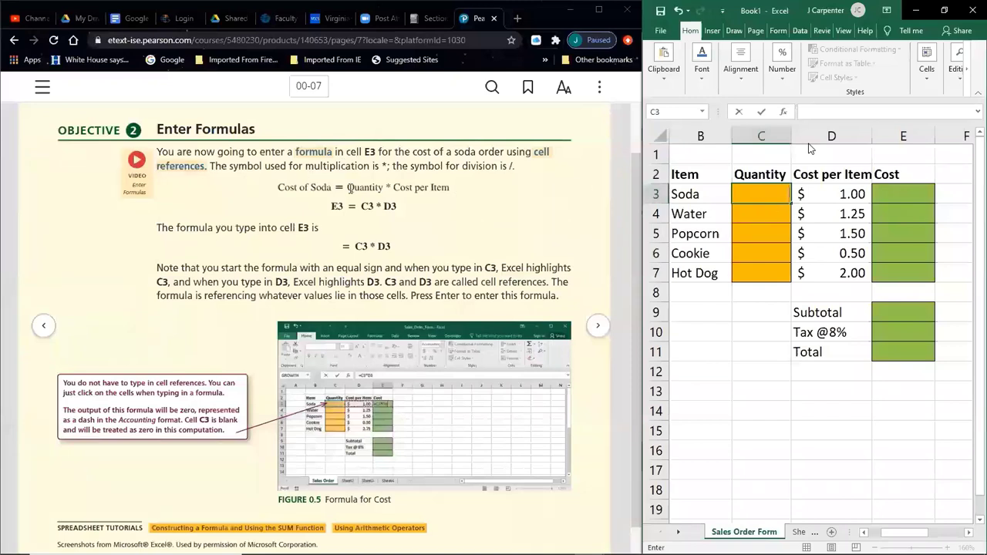
left_click_drag(347, 187, 386, 188)
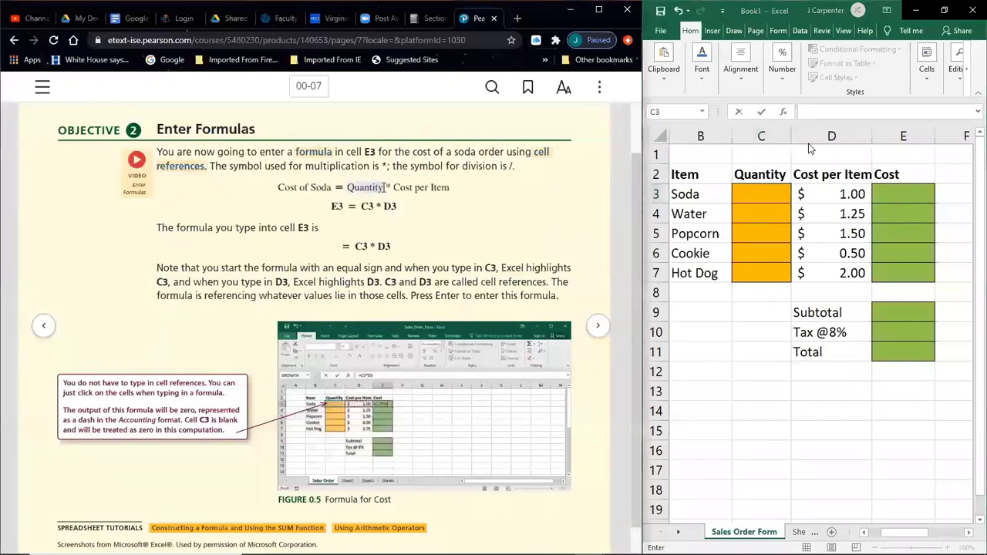
left_click_drag(392, 187, 282, 188)
left_click(279, 187)
left_click_drag(311, 188, 454, 187)
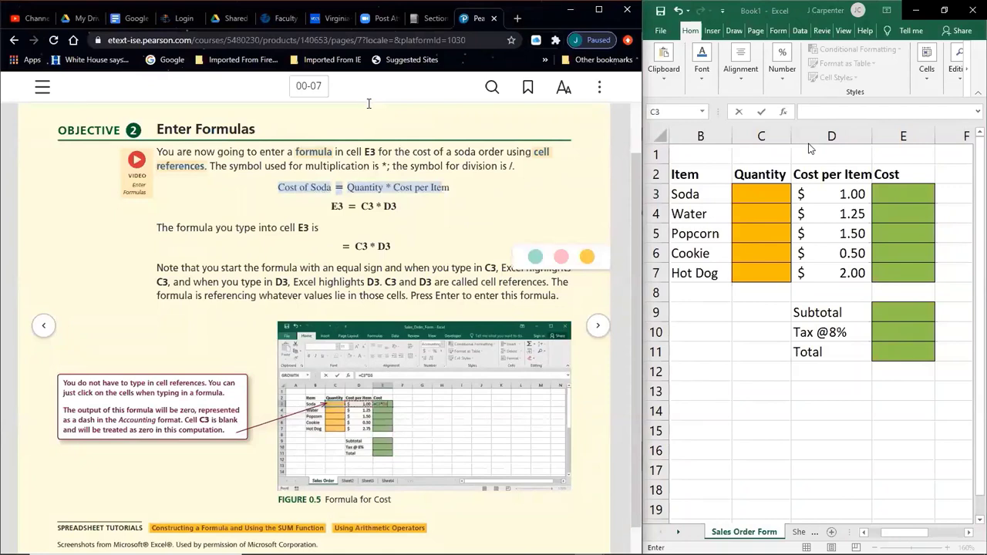
left_click(361, 172)
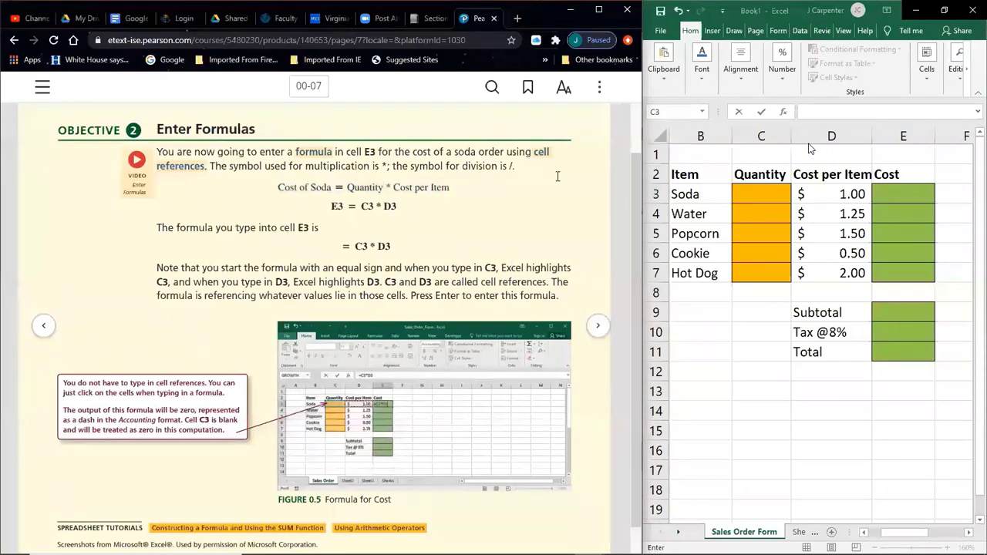
left_click(754, 193)
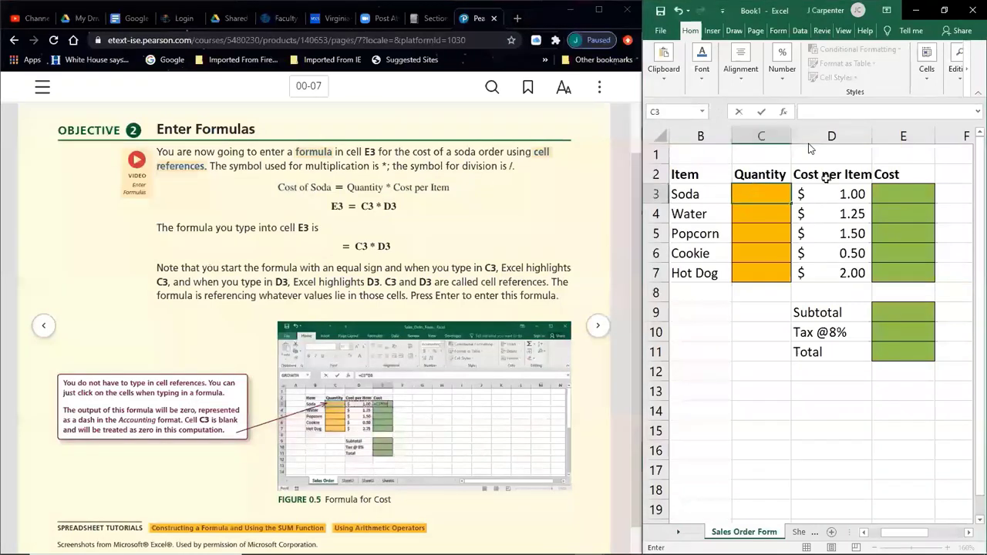
left_click(839, 193)
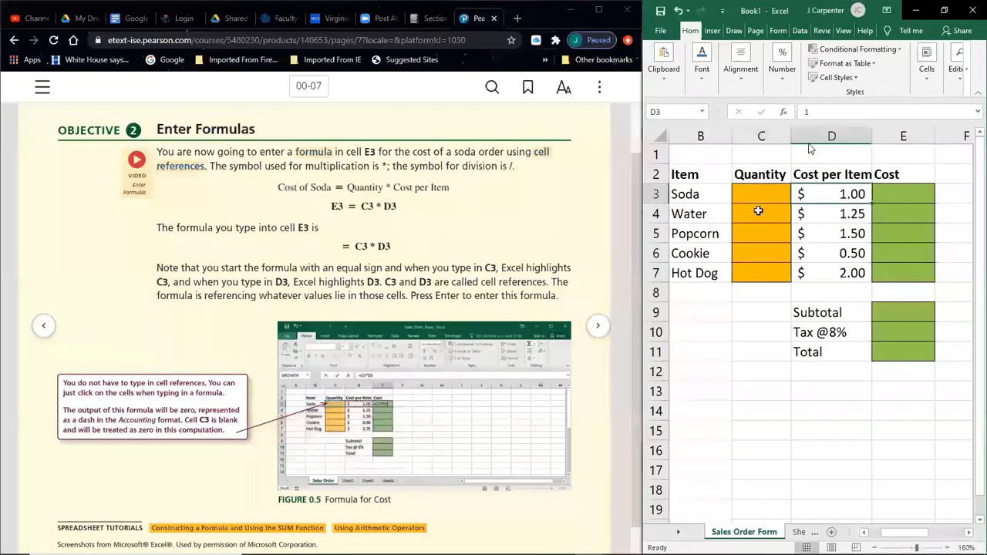
left_click(837, 213)
key("Down")
key("Down")
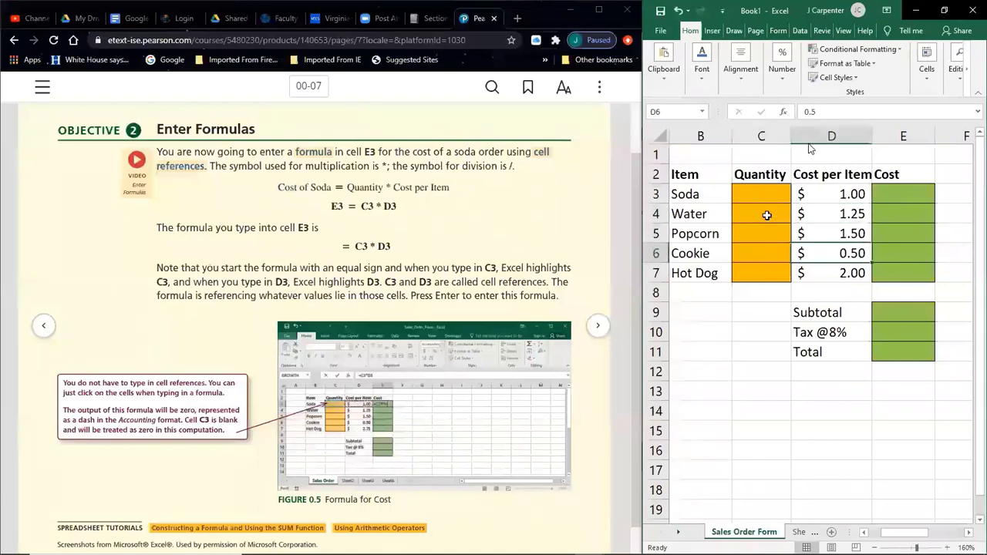
left_click(768, 214)
type("2")
key("Return")
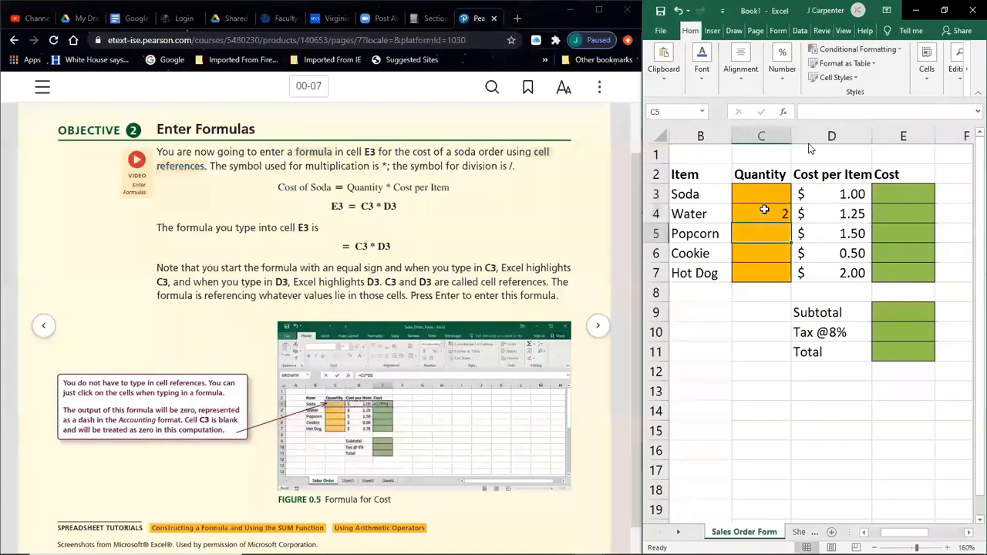
left_click(886, 218)
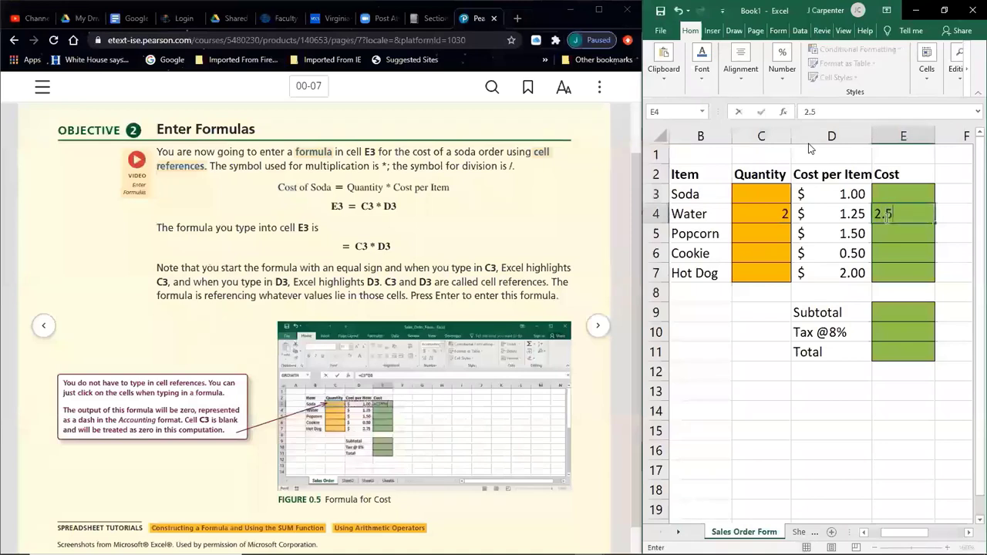
key("BackSpace")
left_click(756, 207)
key("BackSpace")
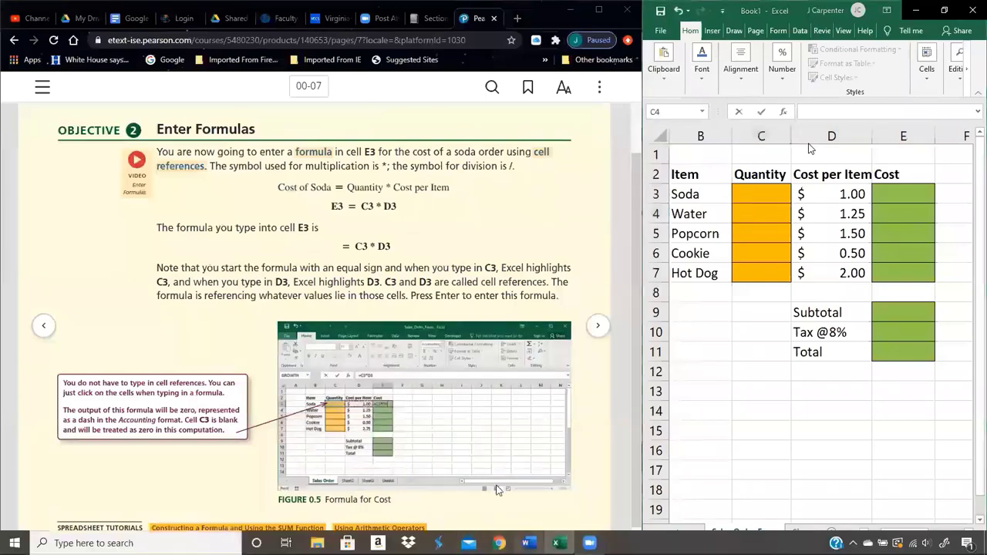
- In the Word class notes, highlight the line "Excel formulas start with an equal sign"
key("alt+Tab")
scroll(810, 148, "down", 2)
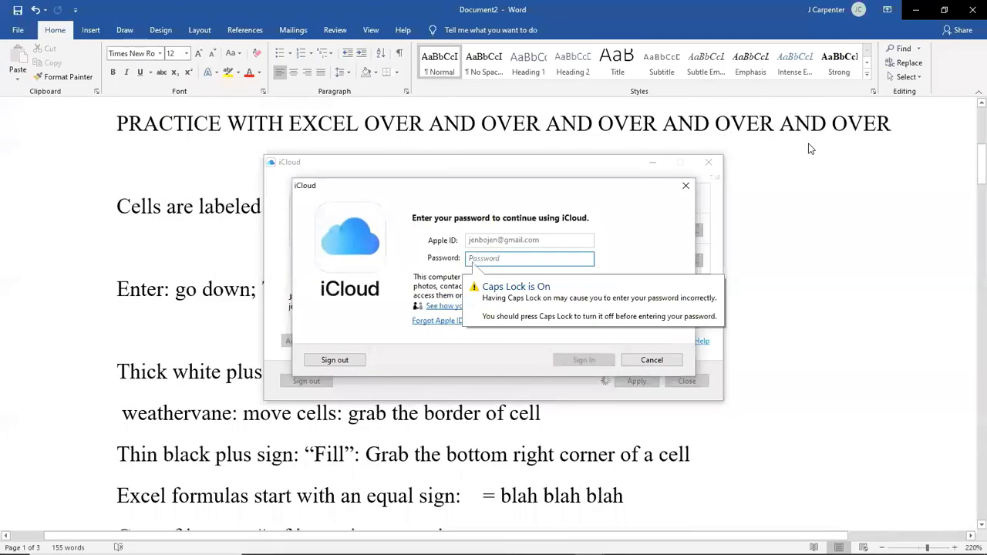
left_click_drag(117, 496, 655, 496)
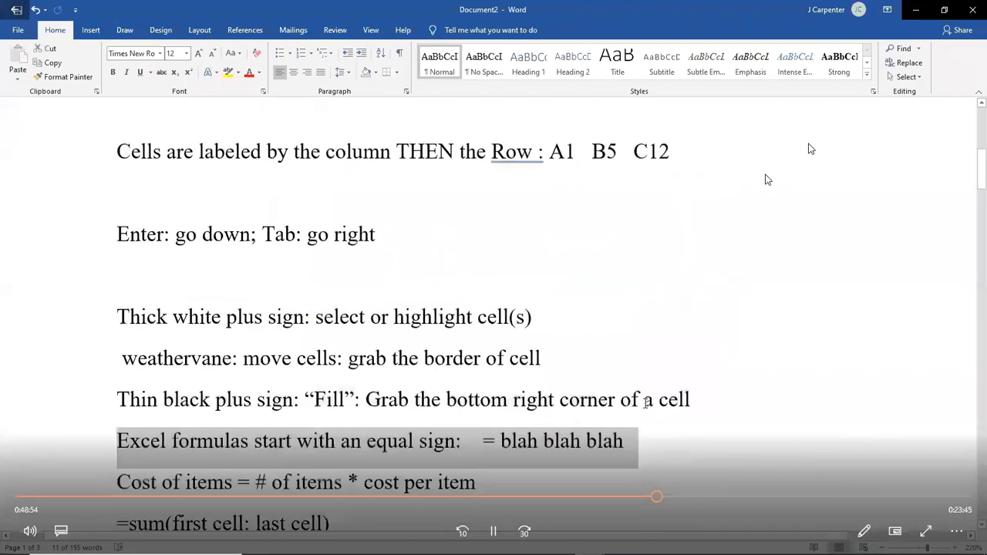
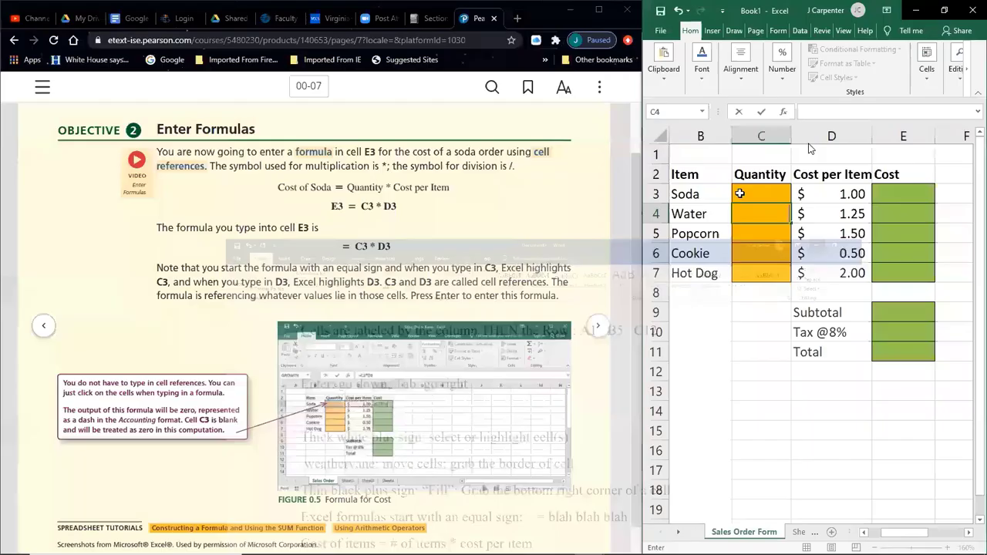
- Back in Excel, select Soda's Cost cell and then its quantity cell C3
left_click(904, 198)
left_click(760, 195)
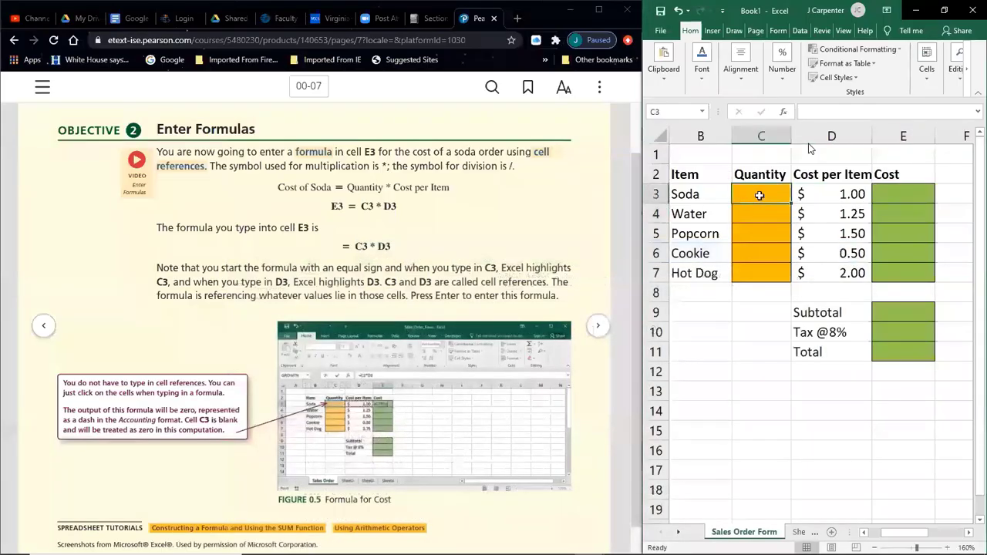
left_click(597, 333)
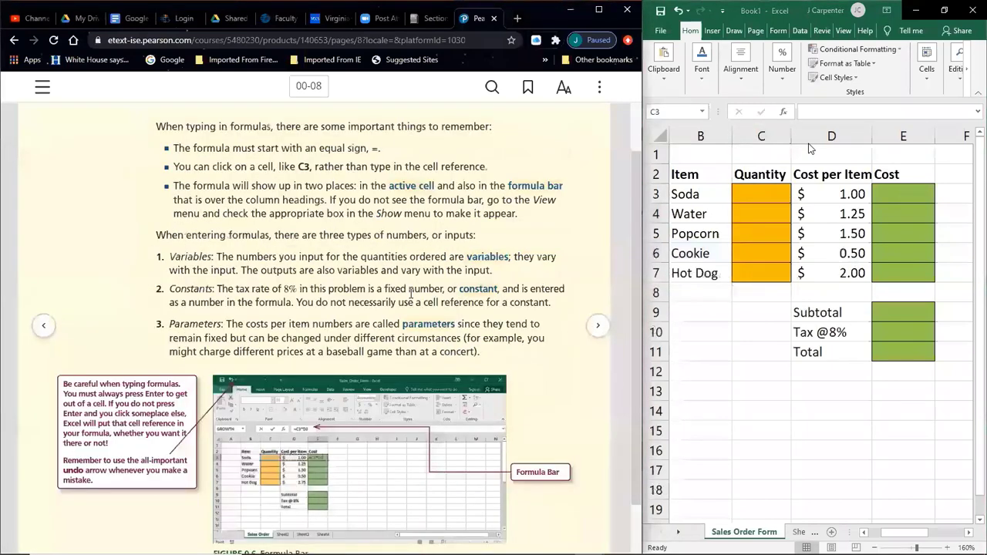
left_click(603, 328)
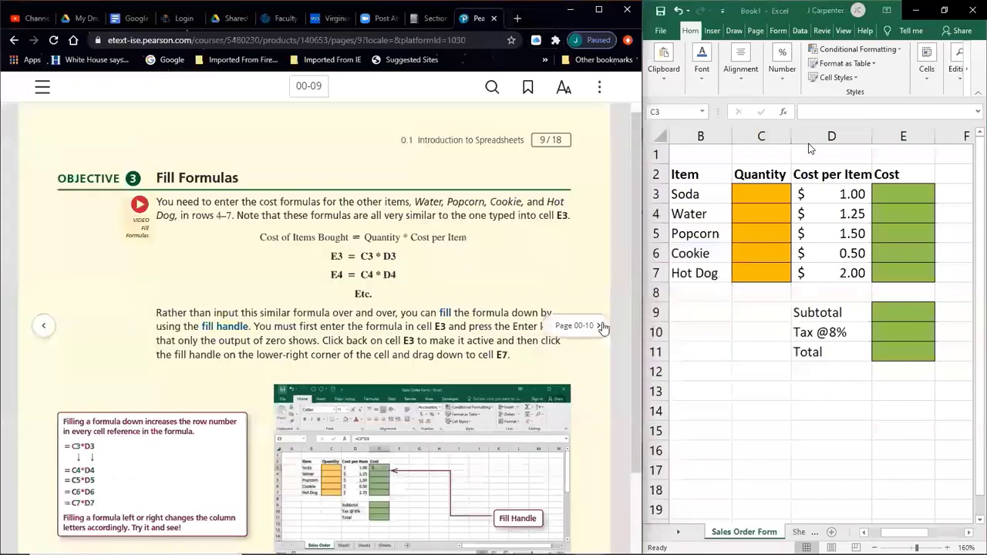
left_click(603, 328)
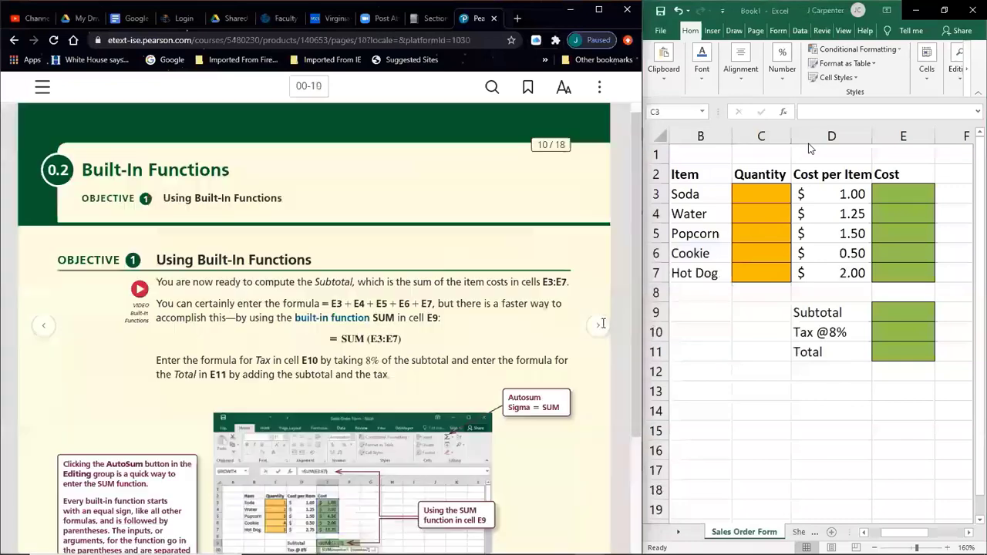
left_click(43, 330)
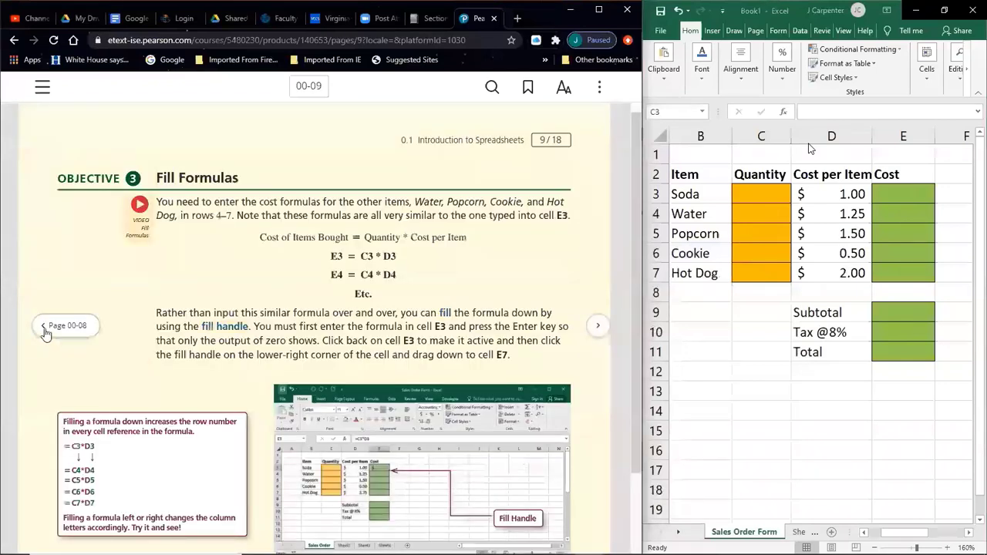
left_click(44, 331)
left_click(44, 332)
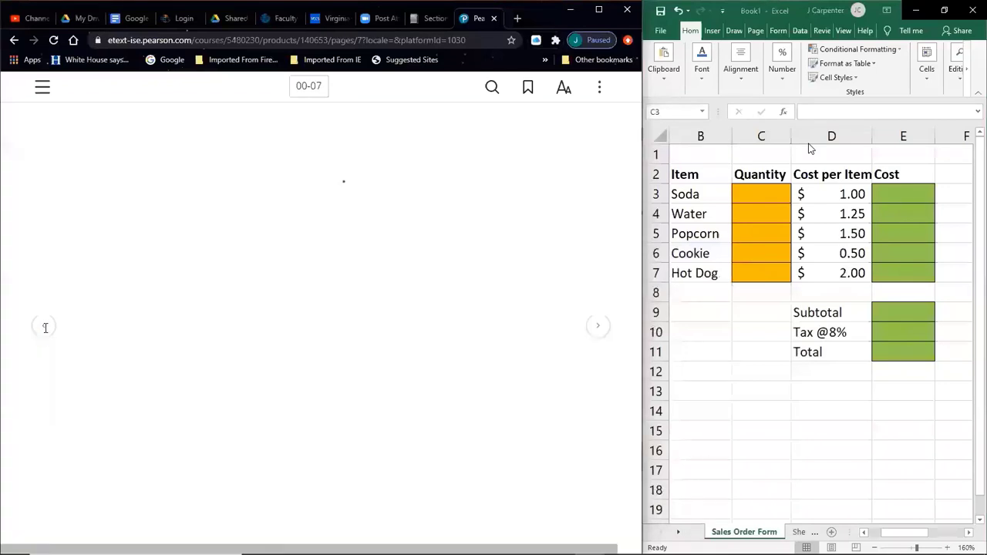
left_click(762, 313)
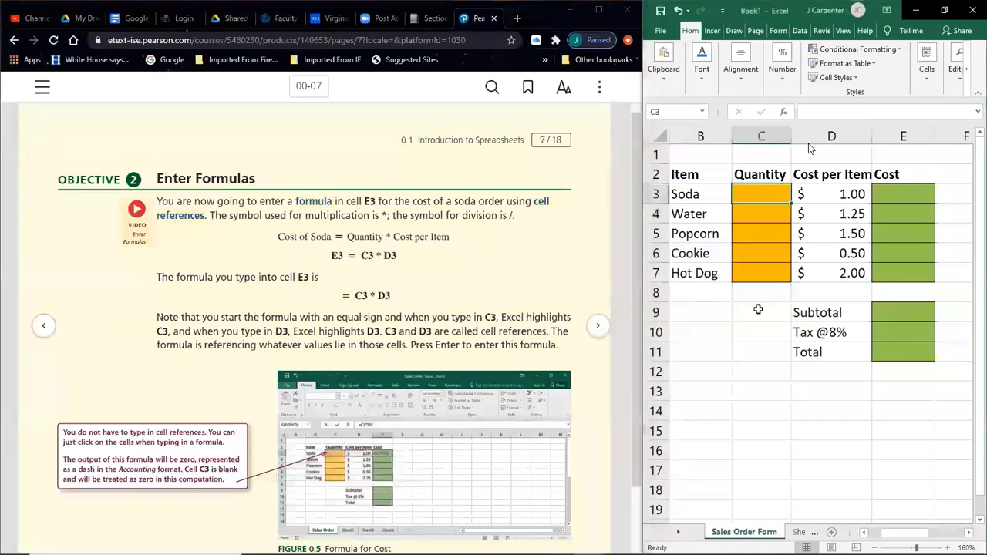
- Set Soda's quantity in C3 to 1 and try entering 1*1 in E3
type("1")
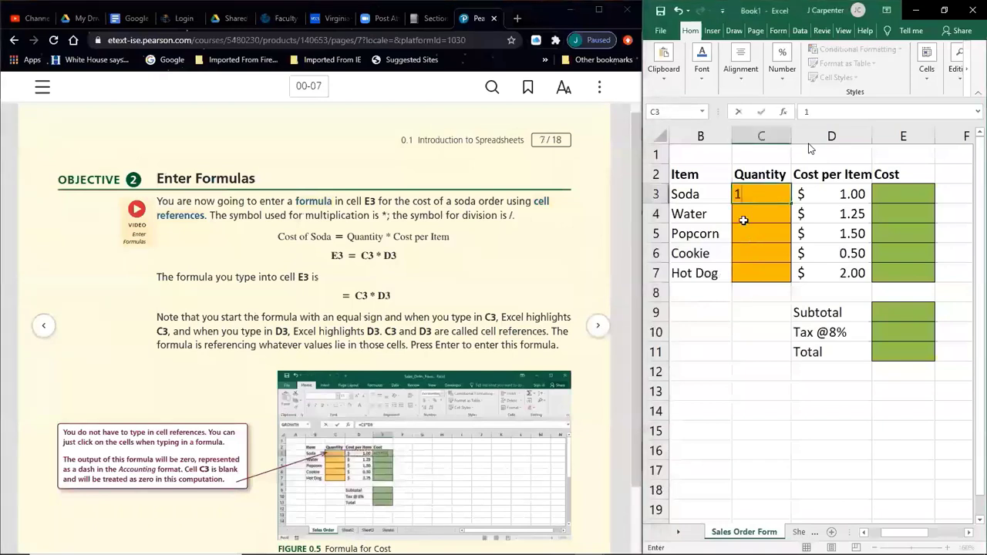
key("Return")
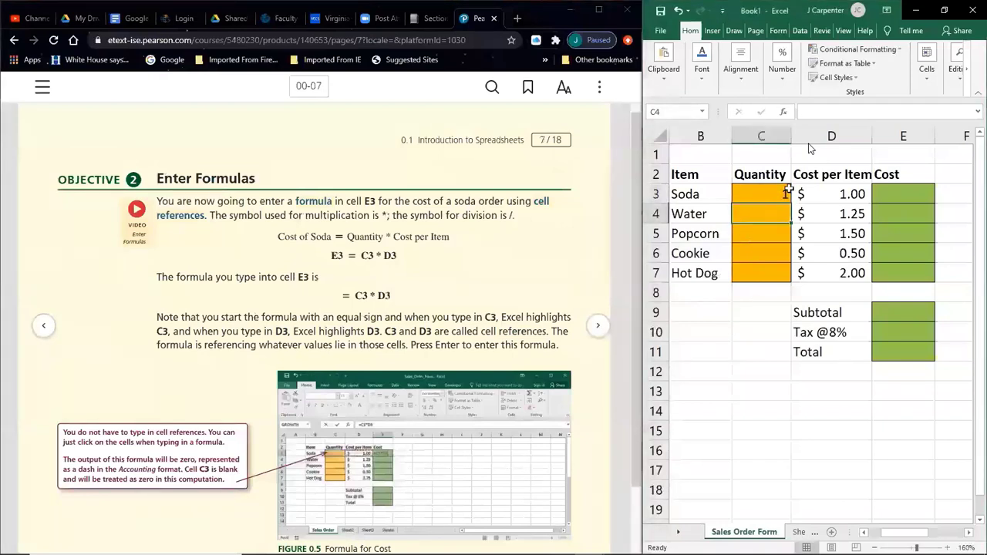
left_click(885, 197)
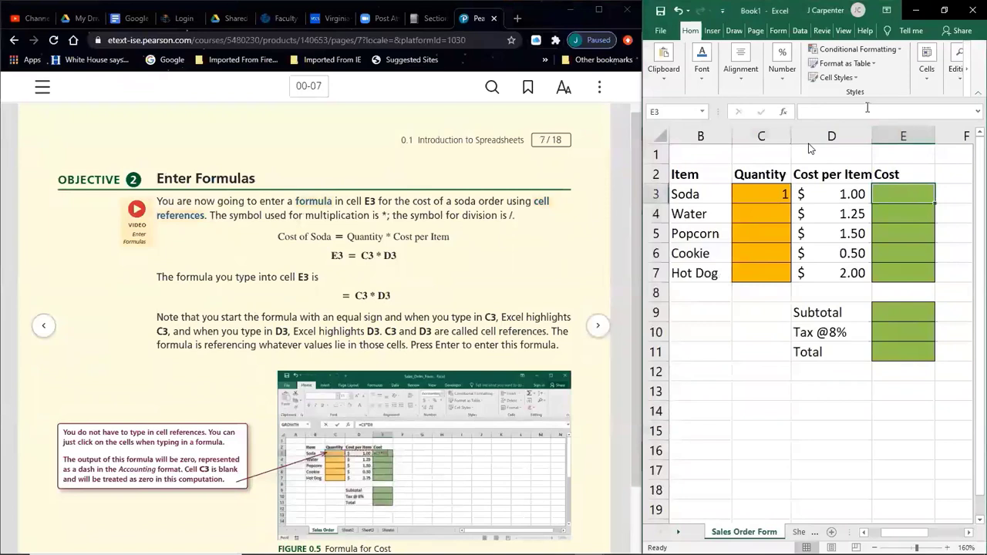
type("1*1")
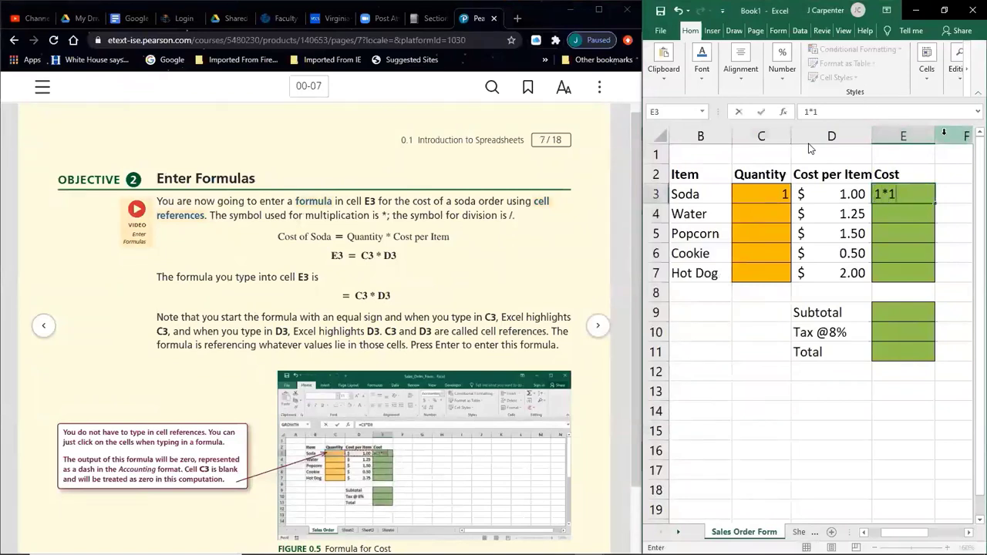
key("Return")
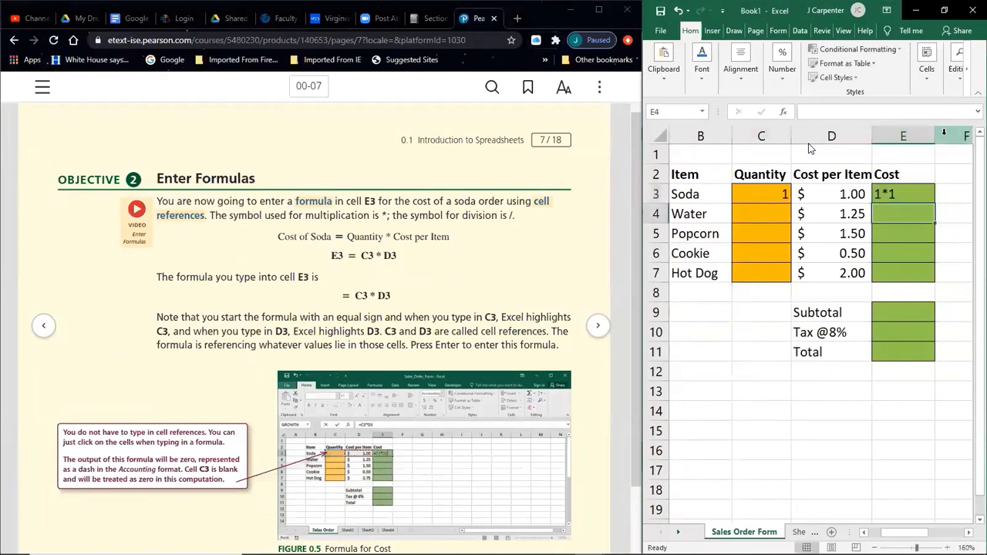
- Replace E3's entry with 4*7, then with the formula =4*7 showing 28
key("Up")
type("4")
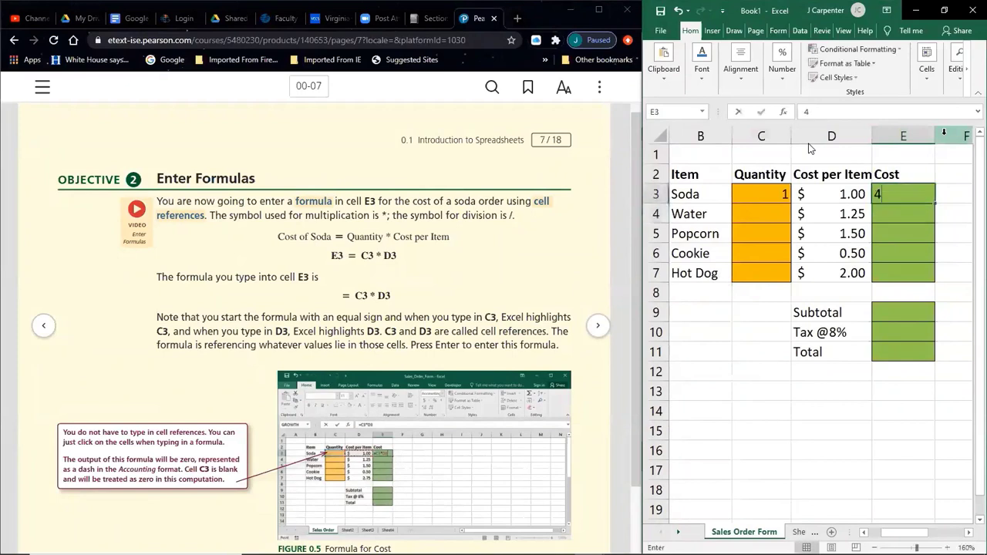
type("*7")
key("Return")
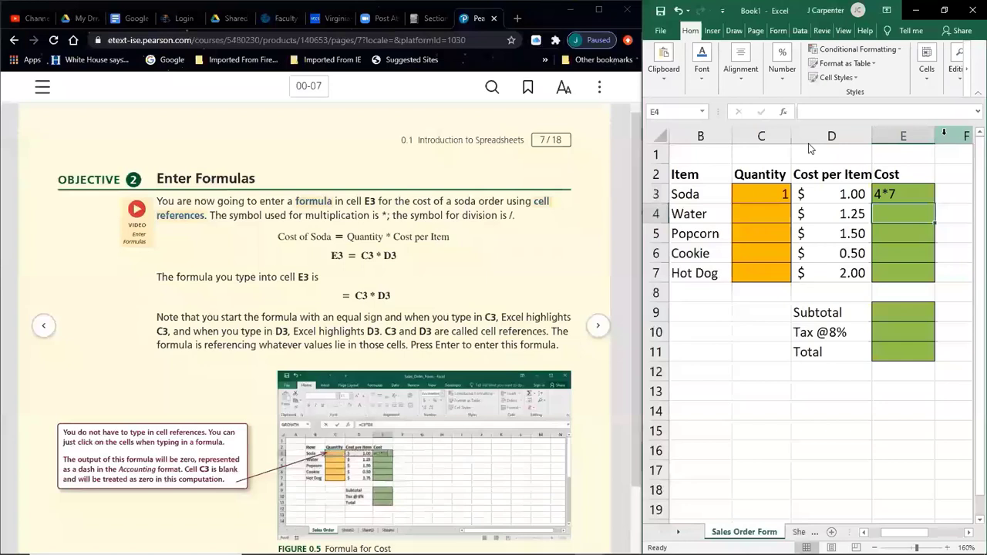
key("Up")
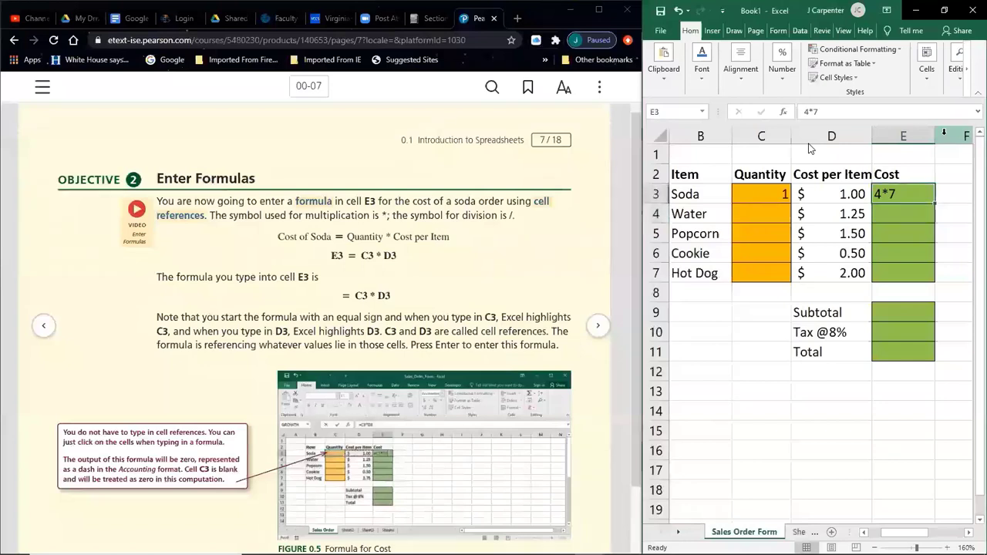
key("BackSpace")
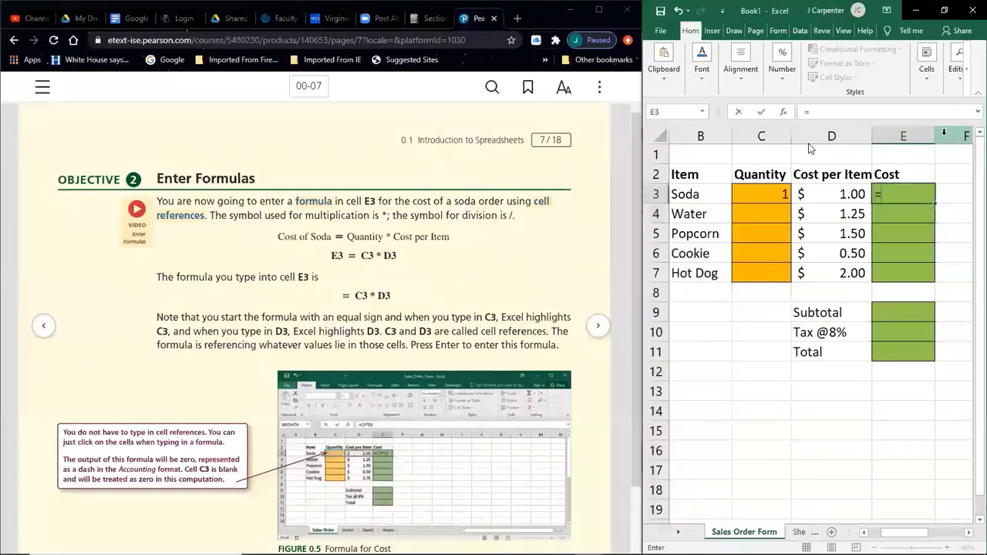
type("=4*7")
key("Return")
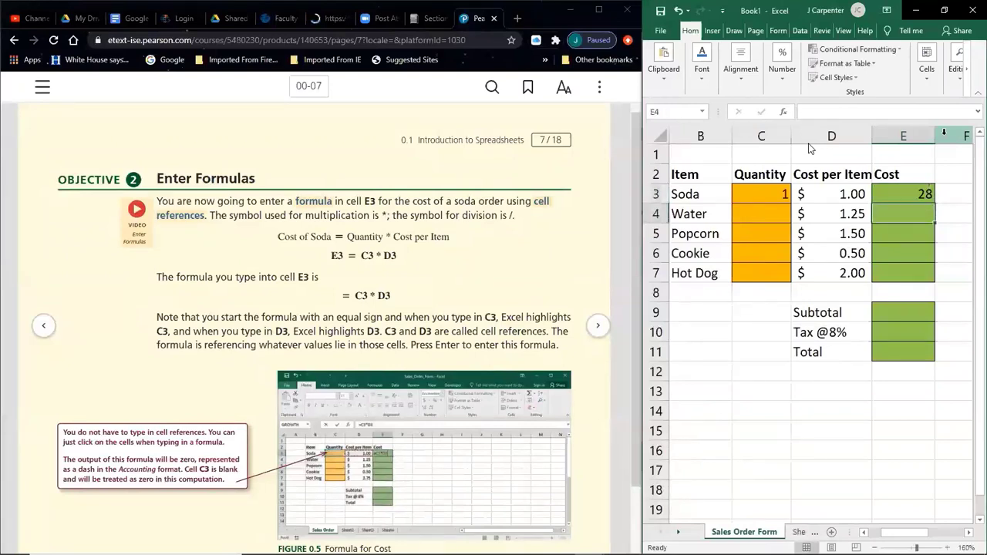
- Inspect E3's formula in the formula bar and maximize Excel
left_click(897, 190)
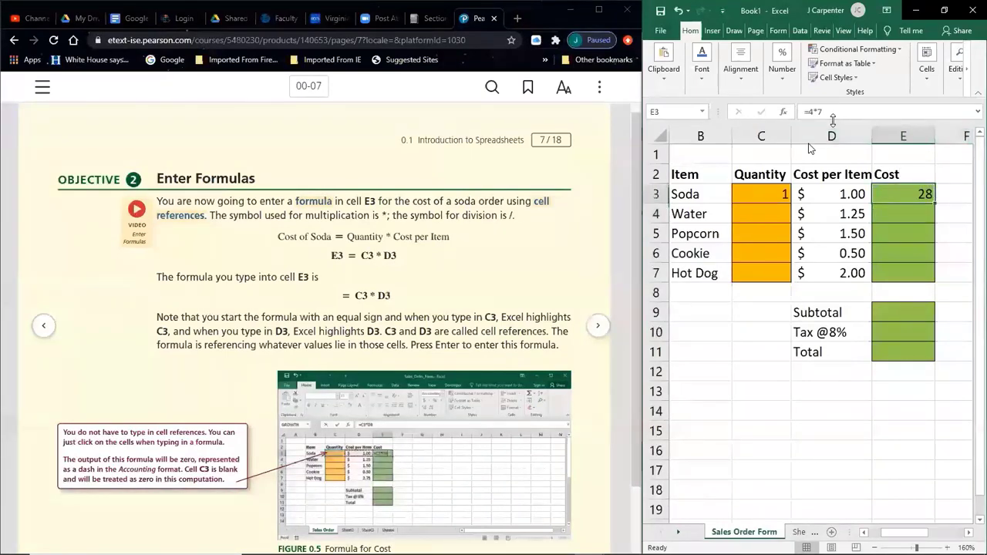
left_click(810, 110)
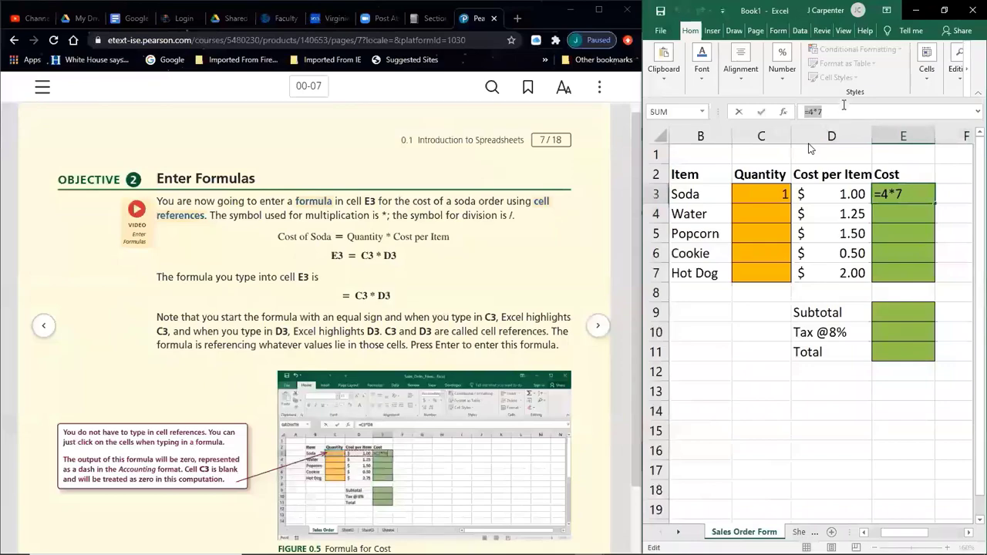
key("super+Up")
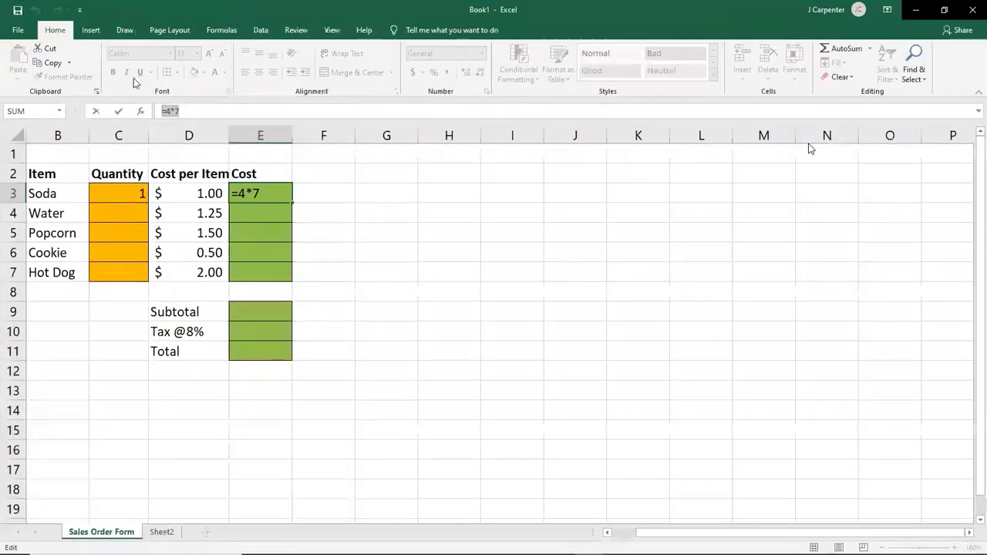
- Commit =4*7 showing 28, then edit E3 to =4*5 showing 20
key("End")
key("Left")
key("Left")
key("Left")
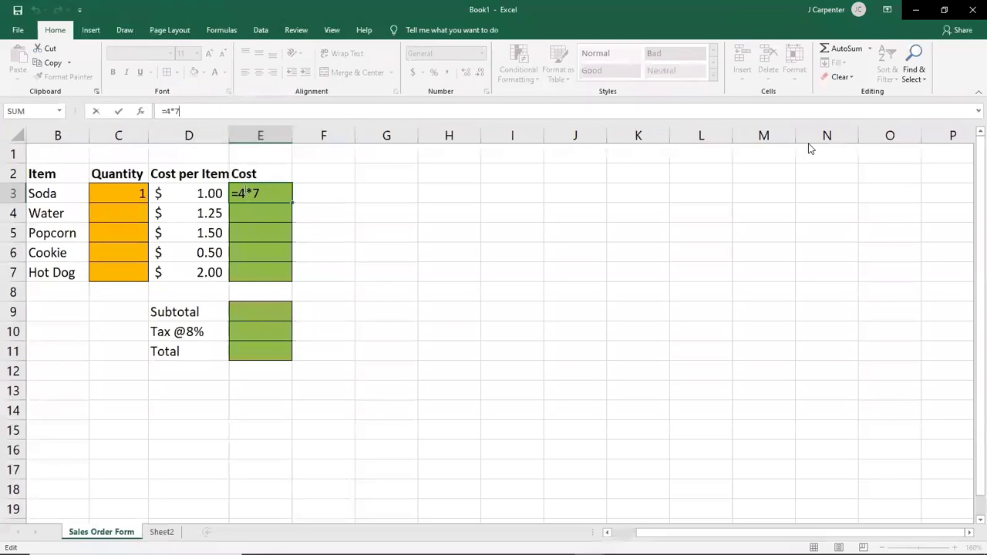
key("Return")
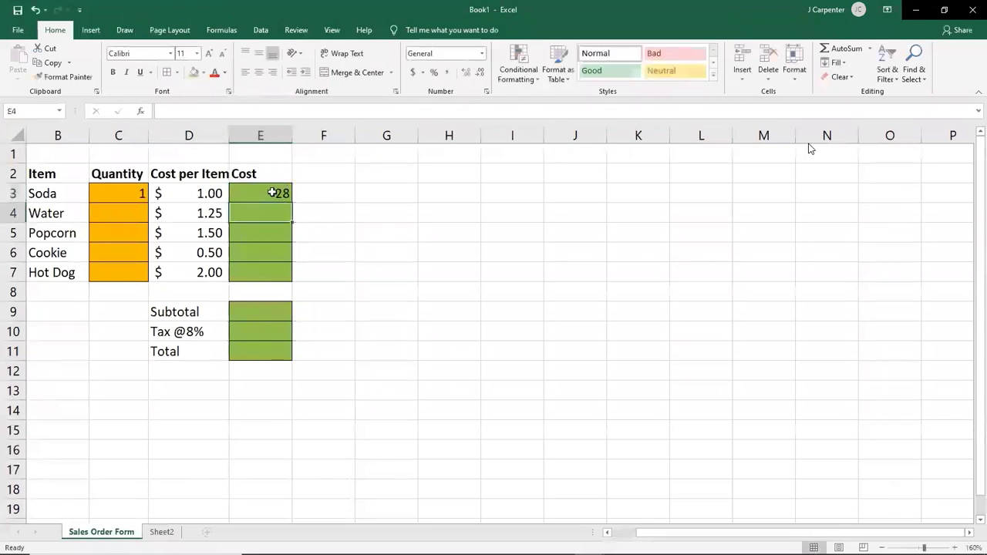
left_click(273, 192)
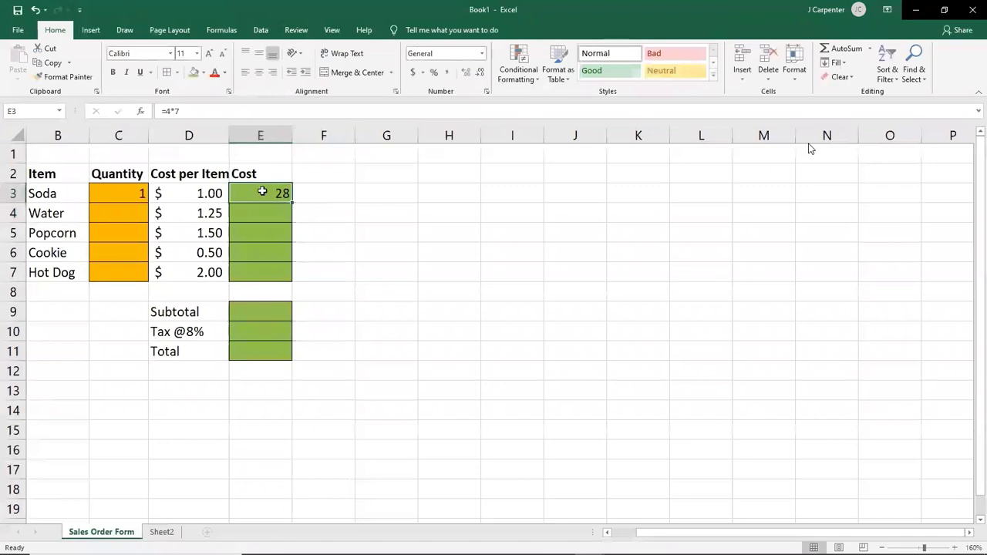
double_click(263, 191)
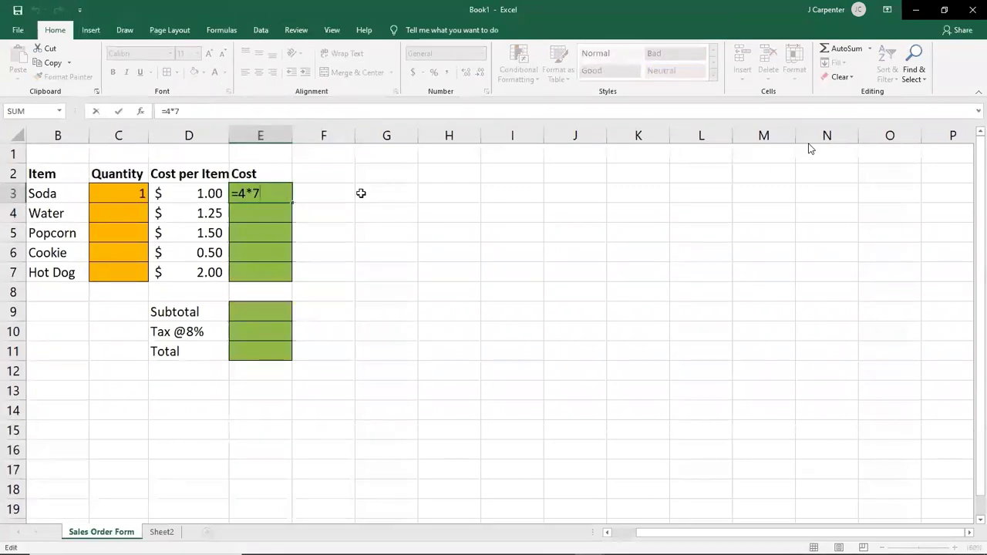
key("BackSpace")
type("5")
key("Return")
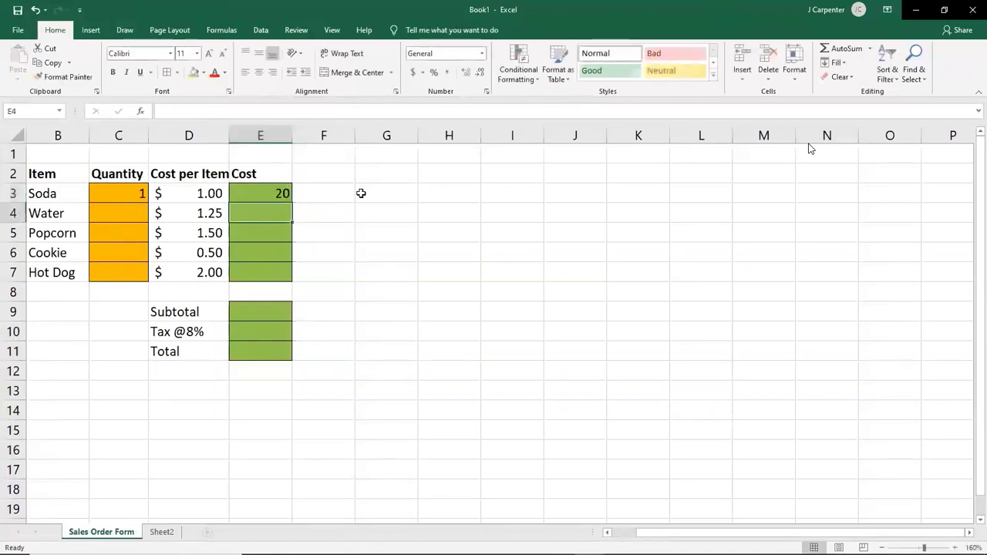
- Change E3's formula to =4-5, showing -1
left_click(270, 194)
double_click(266, 194)
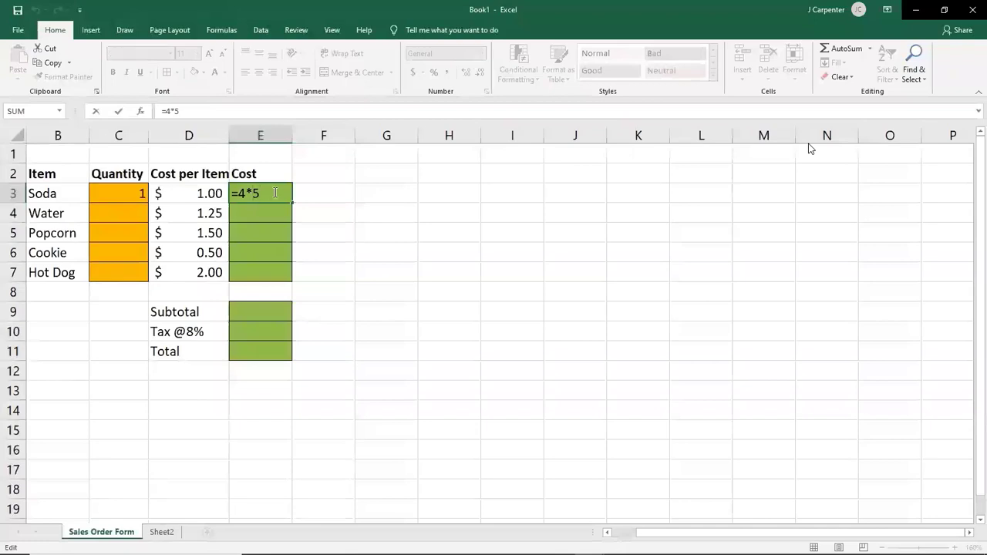
key("BackSpace")
type("-")
key("Return")
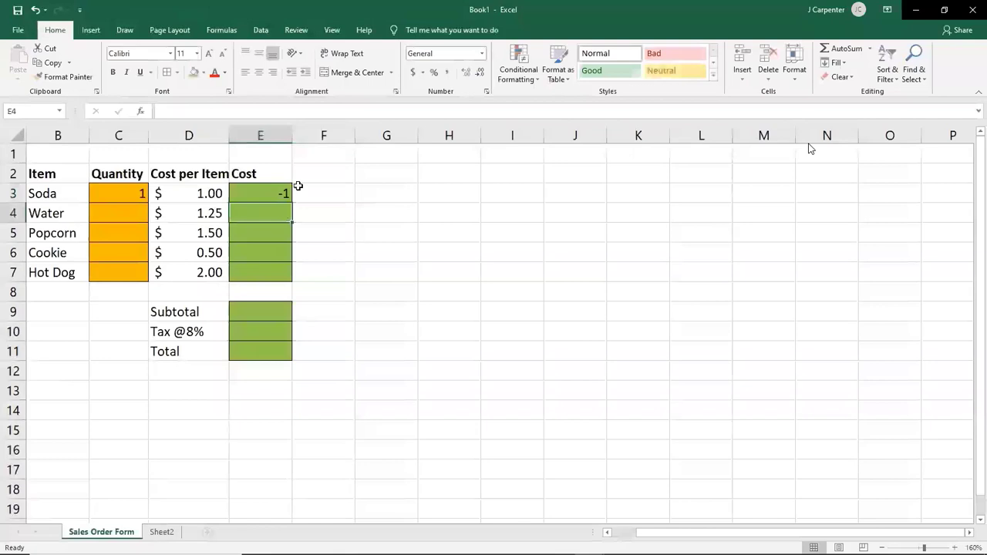
- Clear E3 and enter the placeholder formula =1*1
left_click(255, 190)
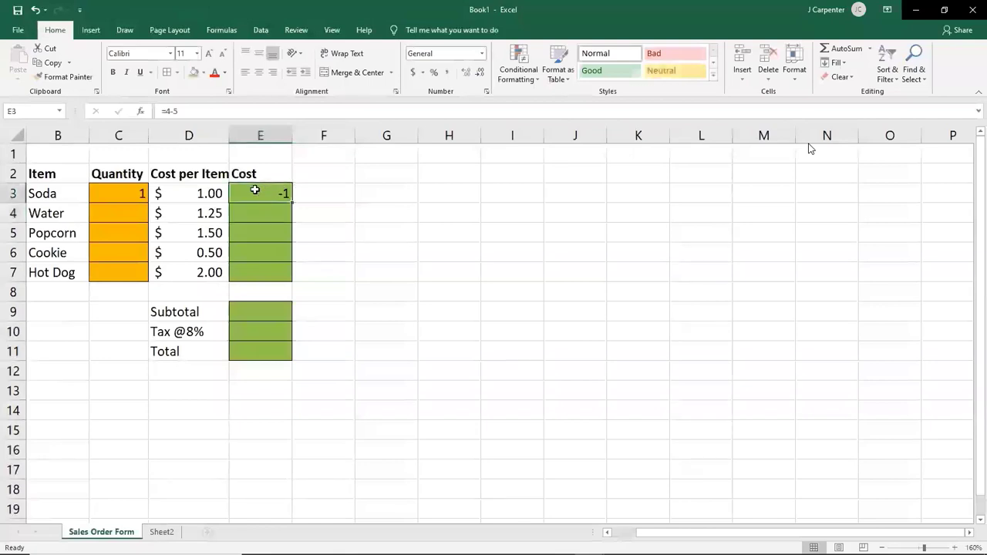
double_click(254, 191)
key("BackSpace")
key("BackSpace")
key("BackSpace")
key("BackSpace")
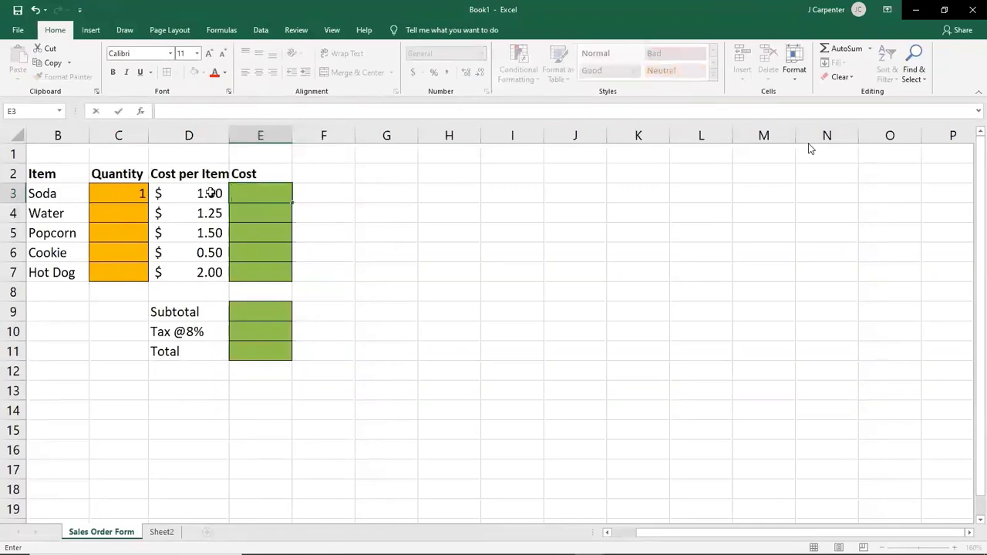
type("=1*1")
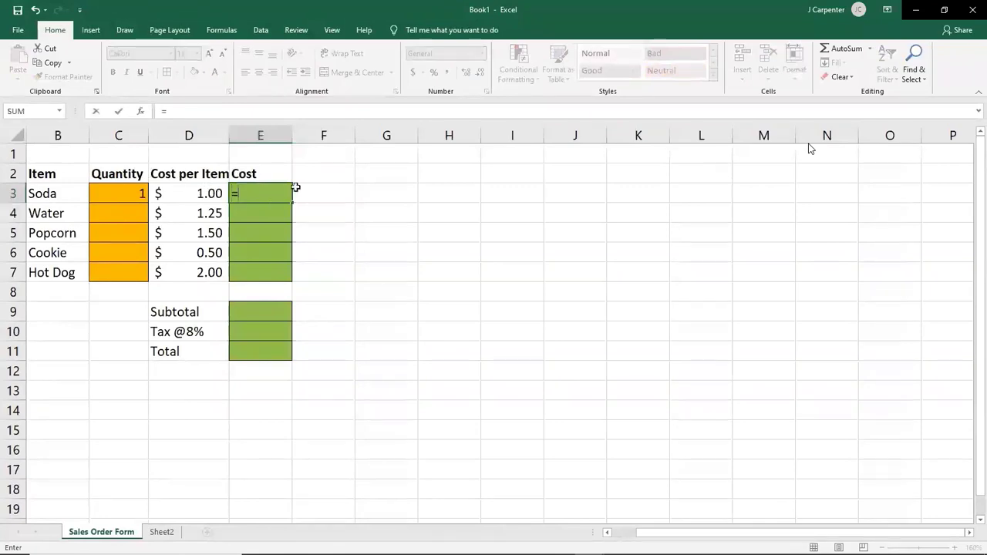
key("Return")
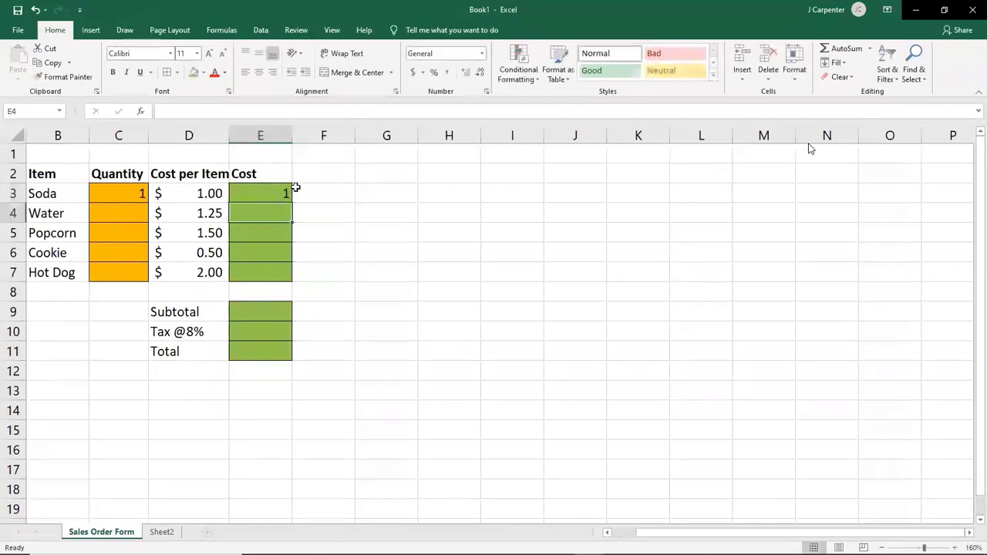
left_click(270, 192)
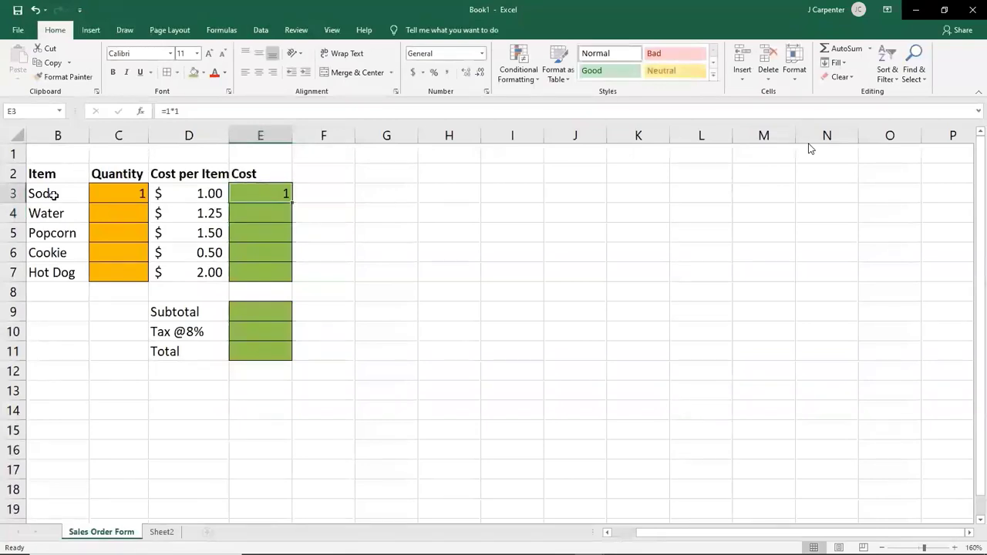
left_click(105, 192)
type("5")
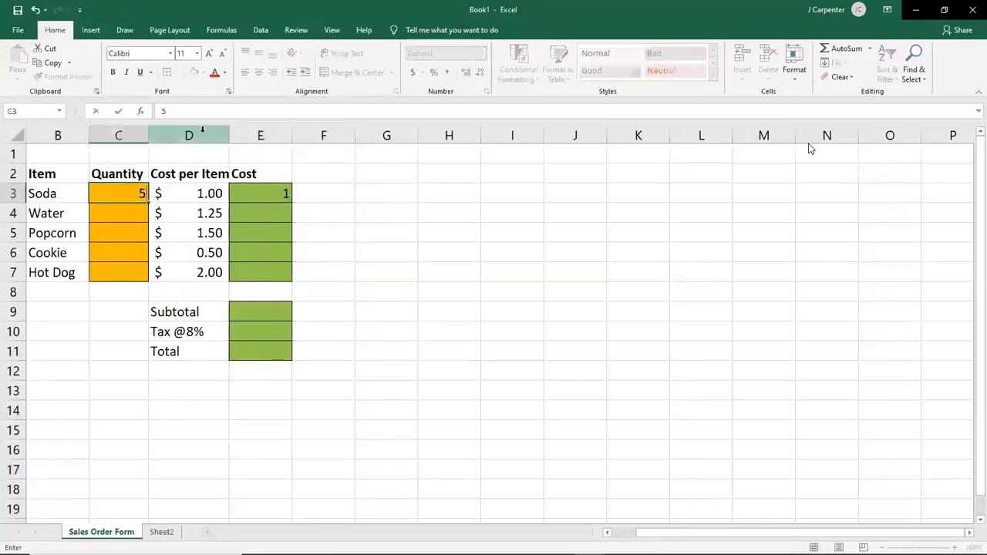
key("Return")
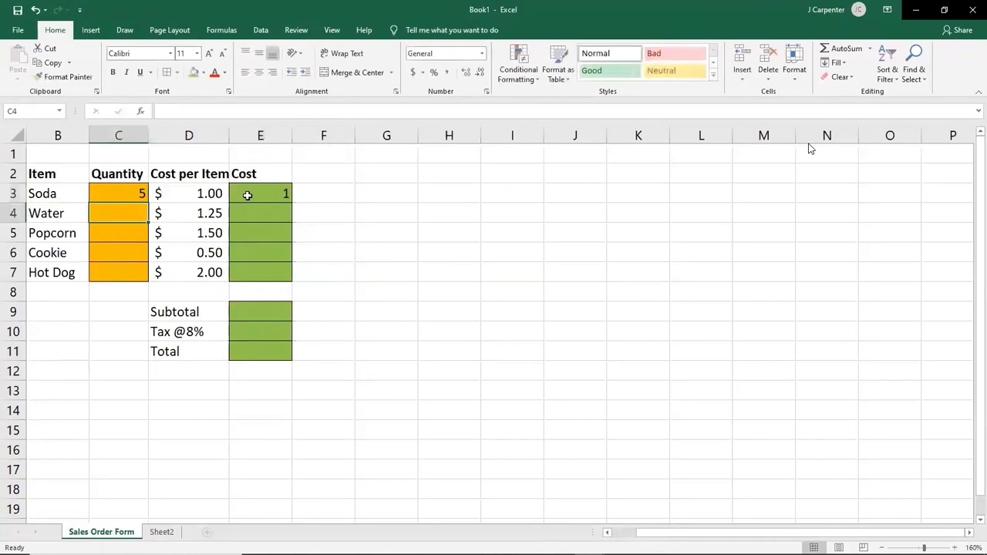
left_click(121, 192)
left_click(35, 10)
left_click(271, 192)
double_click(270, 192)
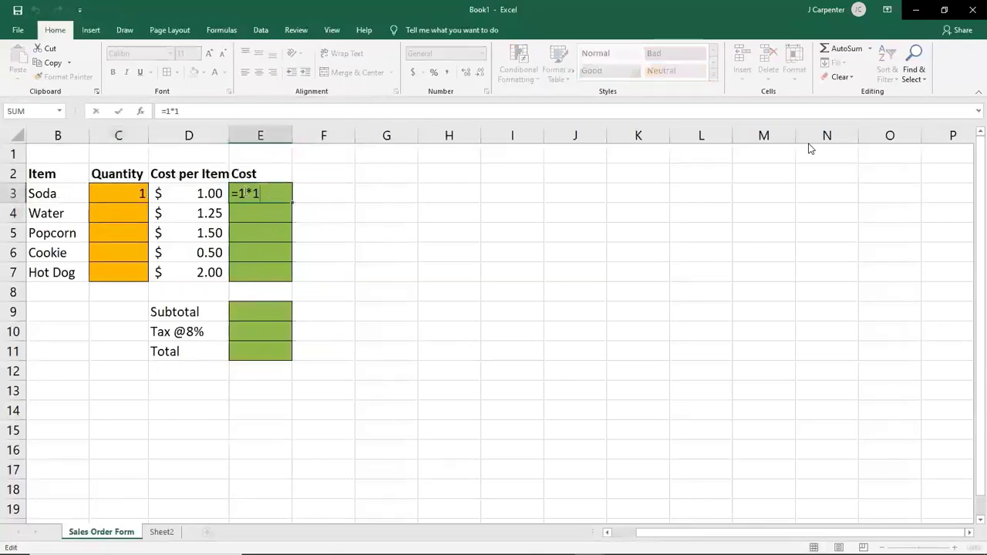
left_click_drag(285, 193, 222, 191)
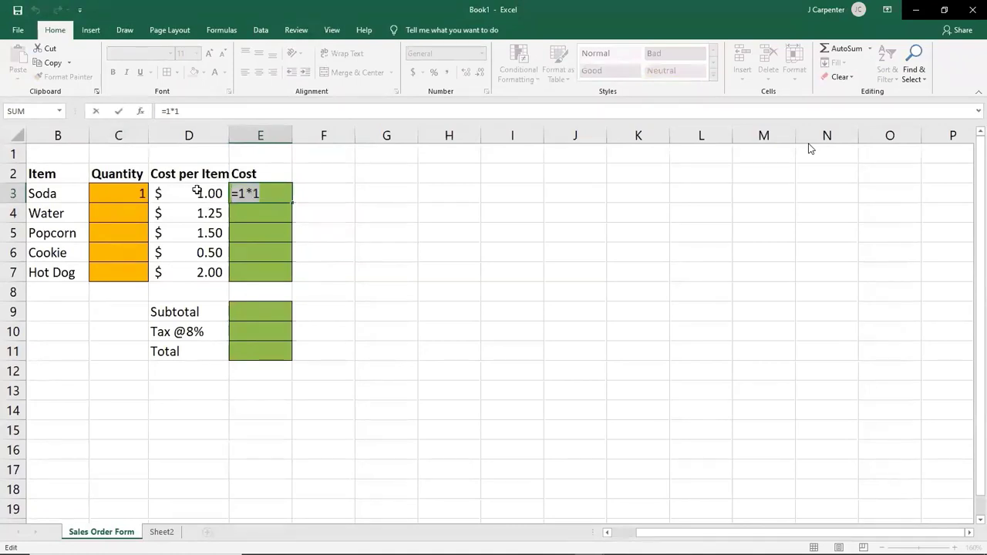
- Abandon the edit and undo E3's earlier entries until it is empty
left_click(133, 195)
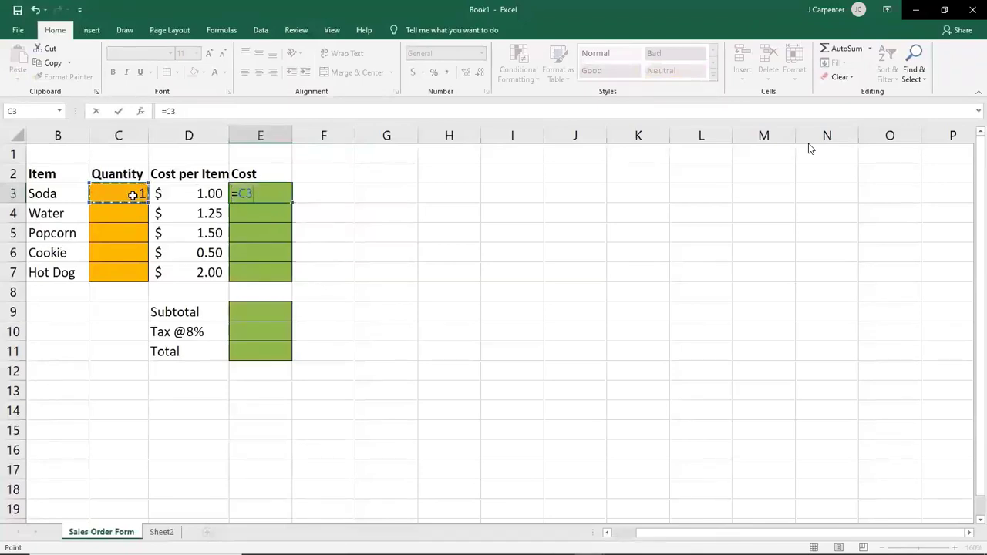
left_click(36, 10)
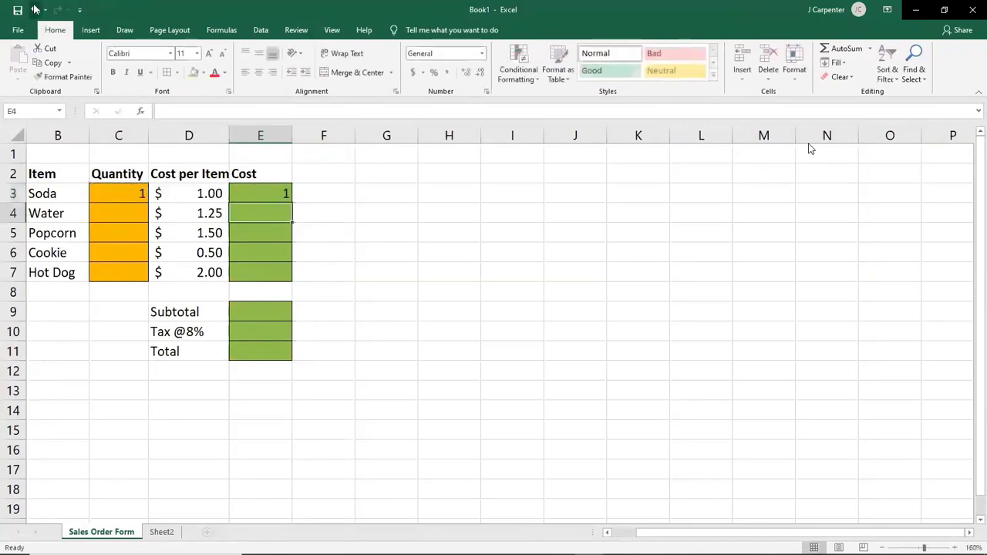
left_click(35, 10)
left_click(35, 10)
left_click(36, 10)
left_click(35, 11)
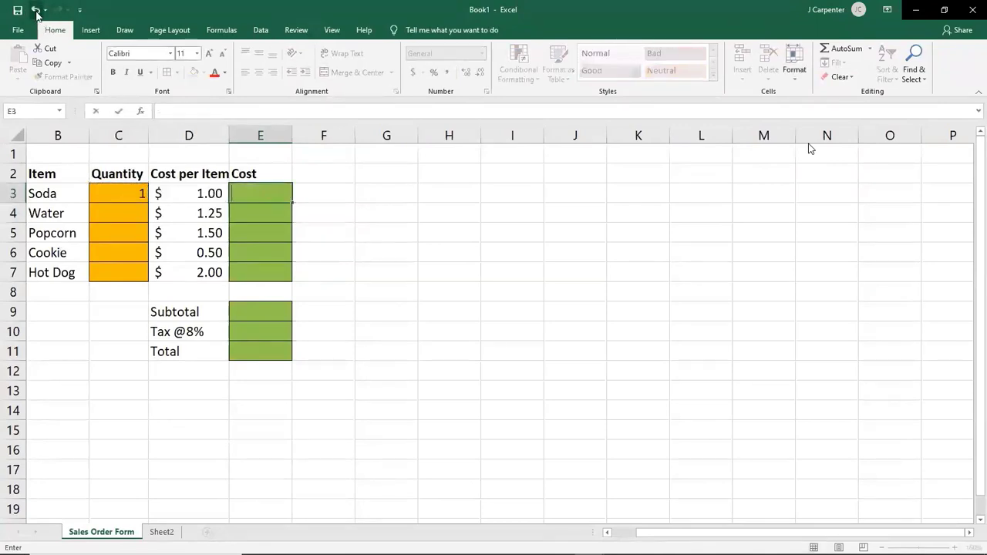
left_click(373, 231)
- Review Quantity C3 and Cost per Item D3, then begin a C3-reference formula in E3
left_click(125, 182)
left_click(125, 188)
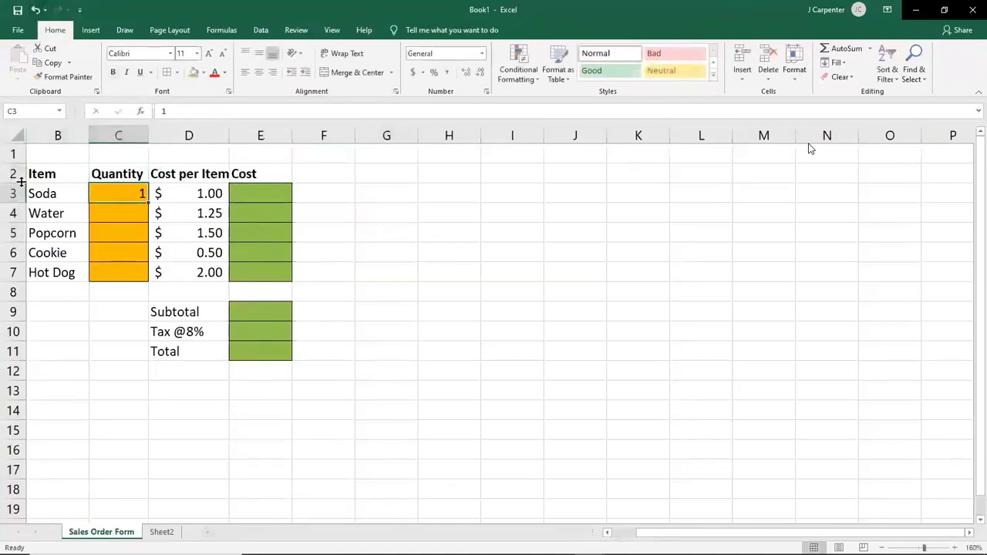
left_click(190, 192)
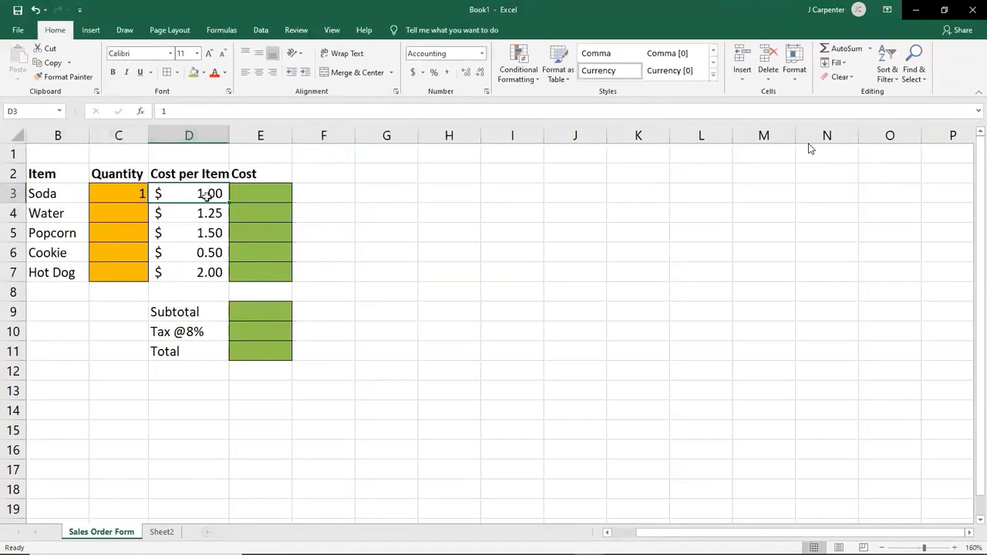
left_click(264, 194)
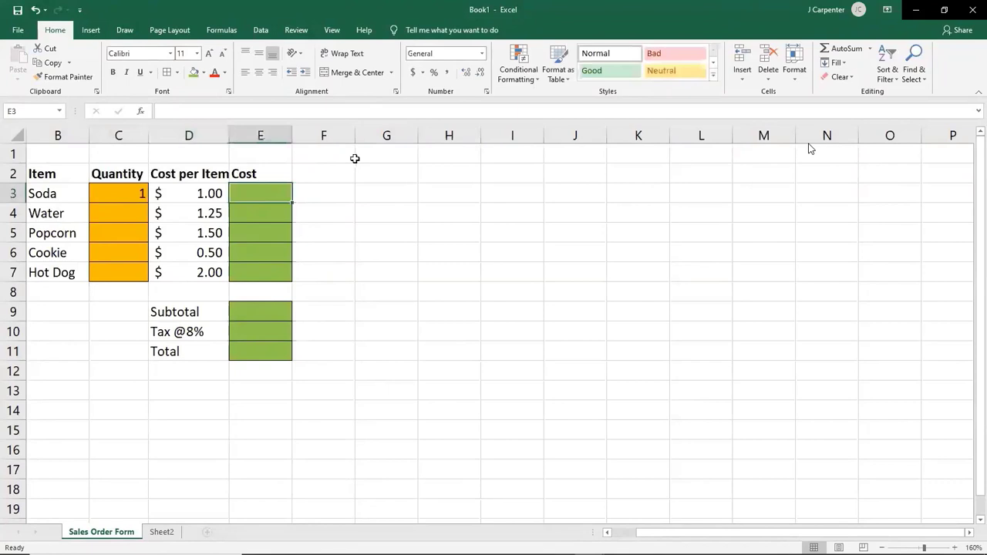
type("=")
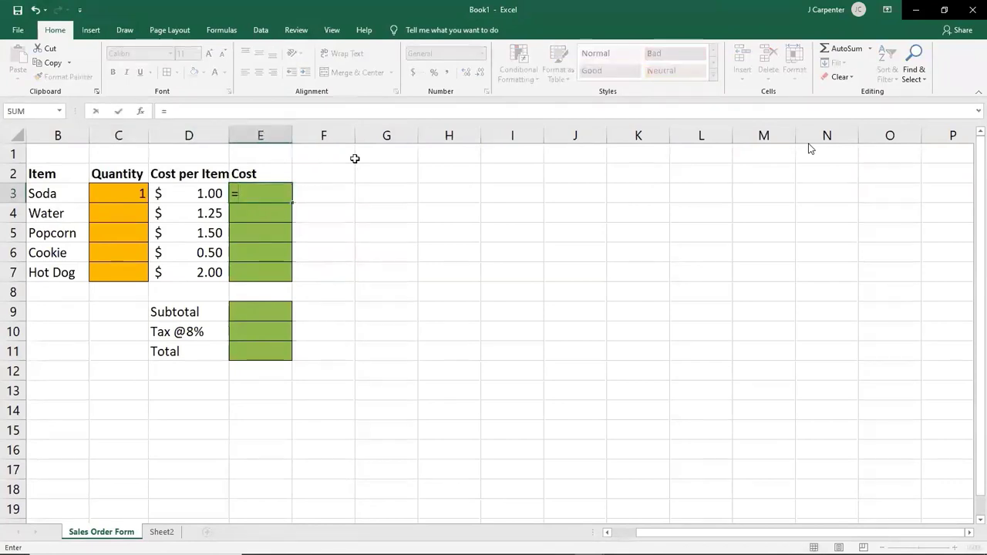
type("C3")
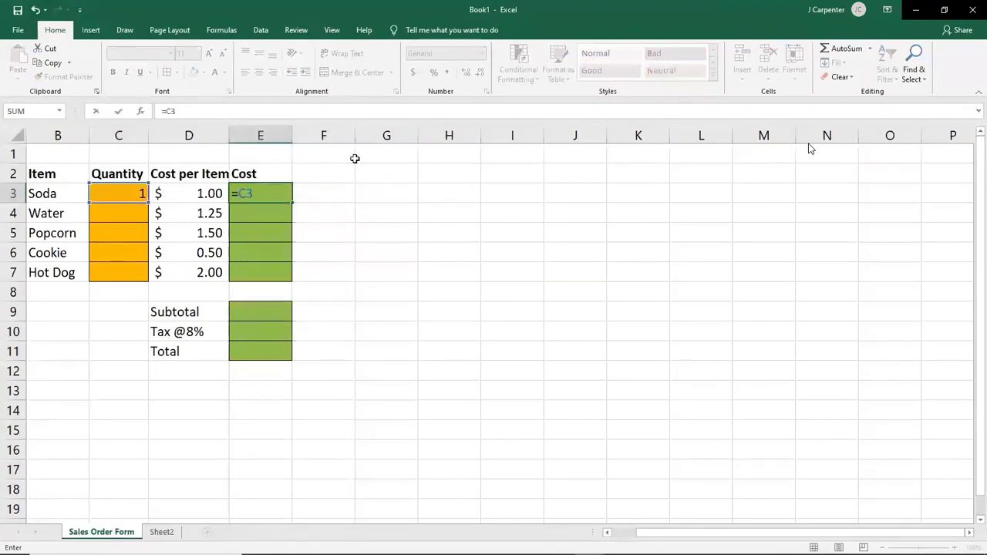
key("BackSpace")
key("BackSpace")
type("C")
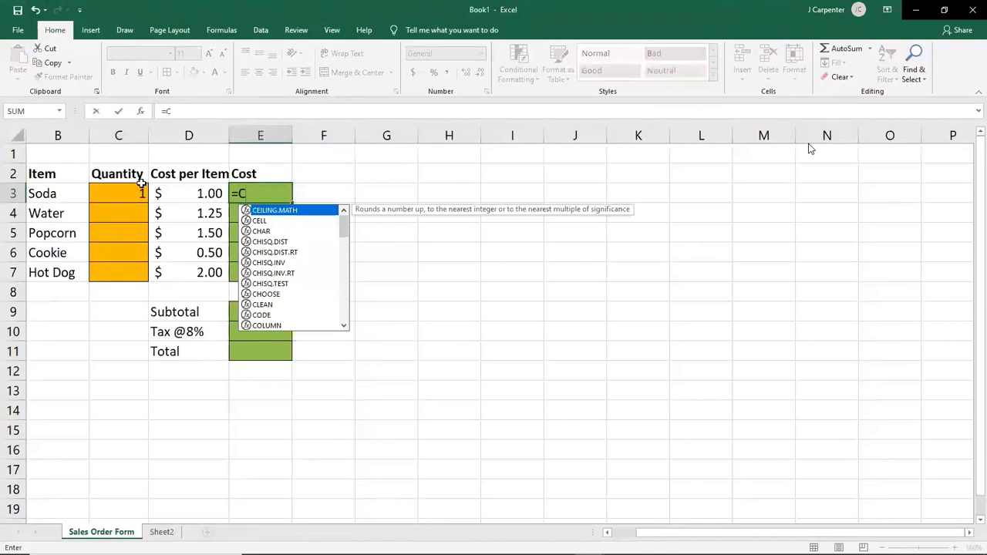
- Complete E3's formula as =C3*D3 and commit it, showing $1.00
left_click(110, 193)
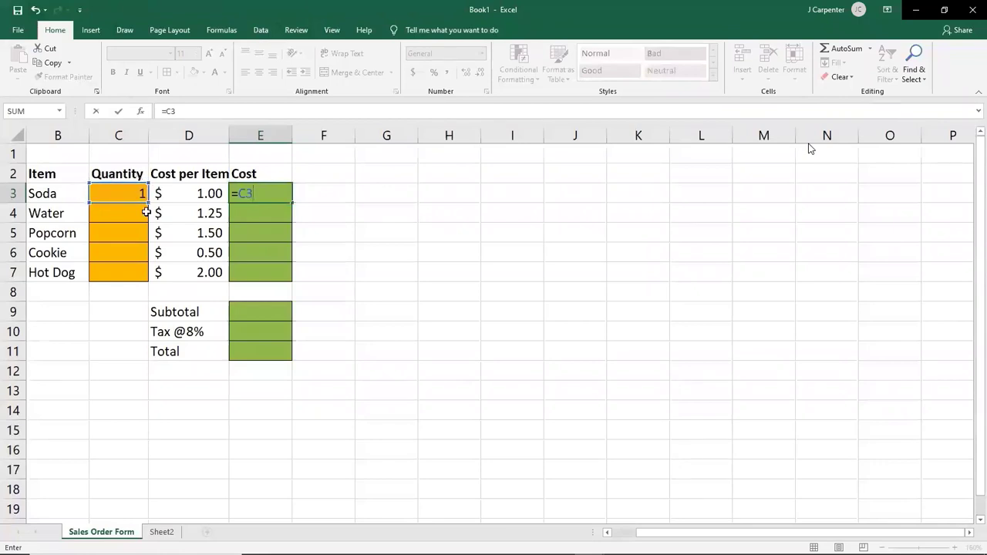
key("BackSpace")
type("5")
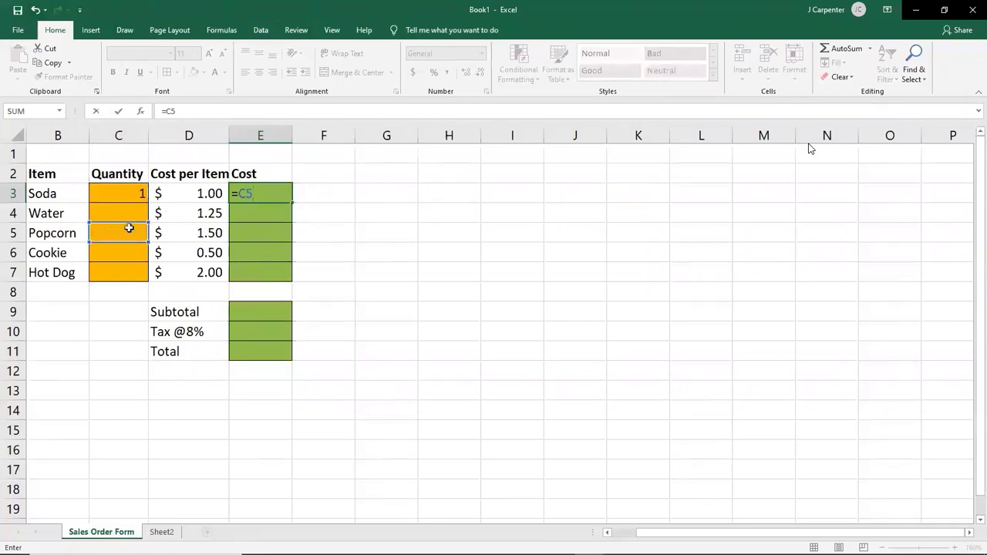
key("BackSpace")
type("3*")
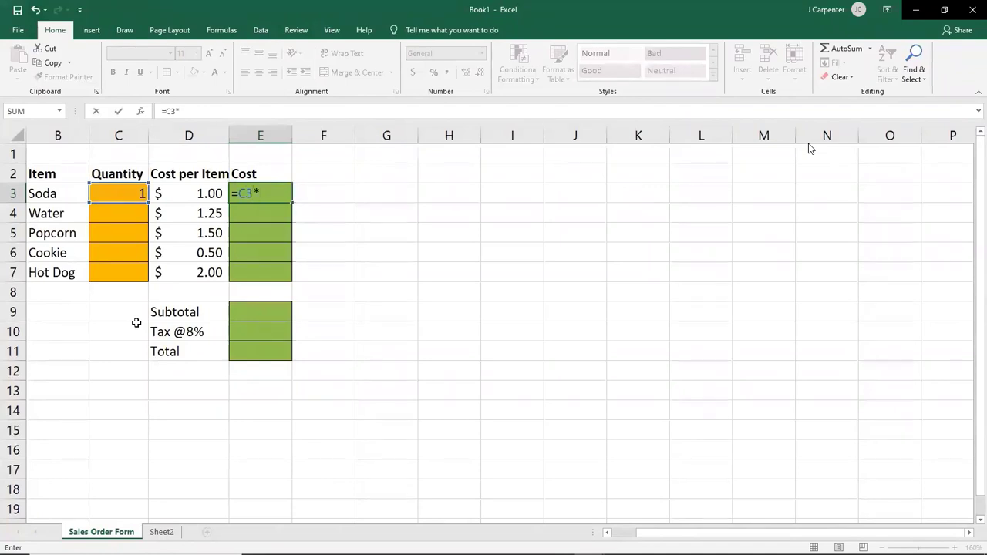
type("D")
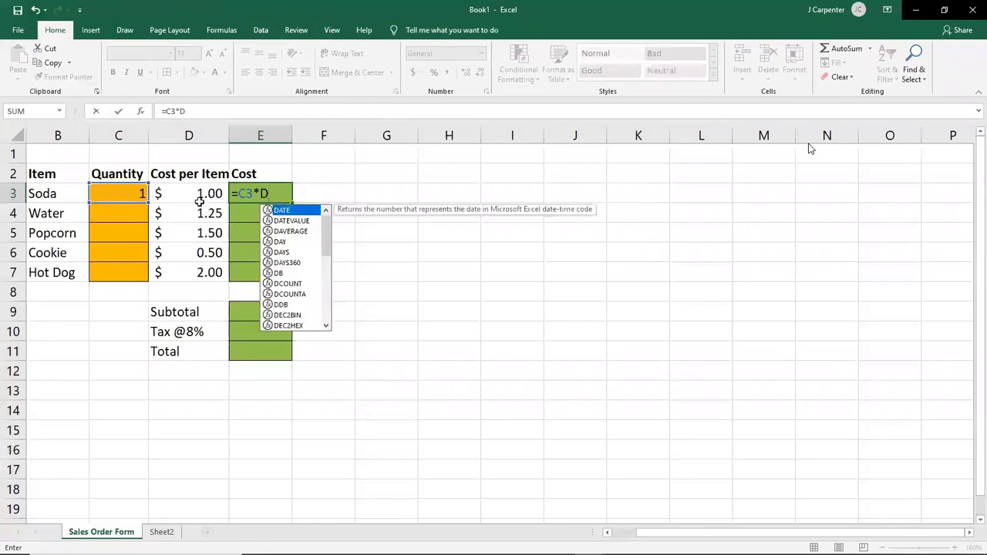
left_click(196, 199)
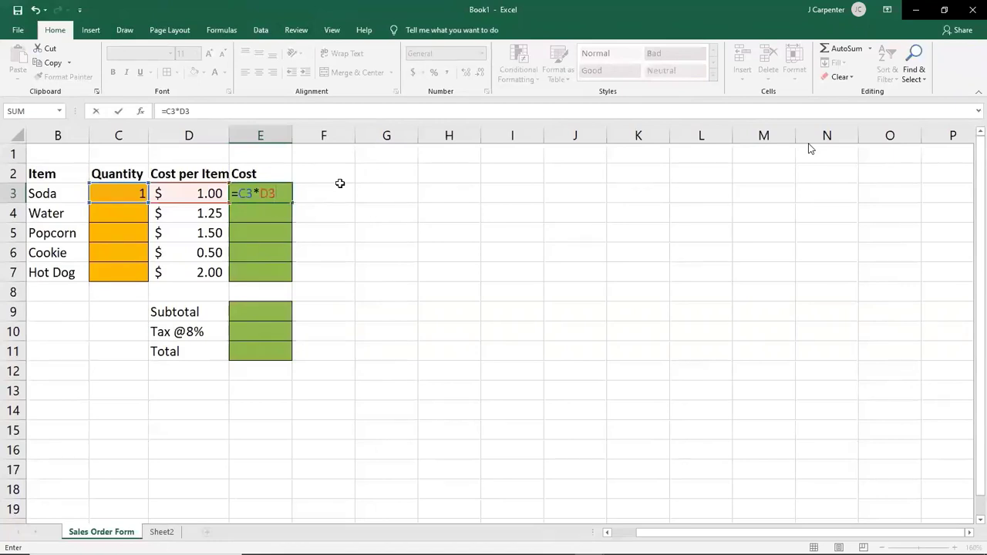
key("Return")
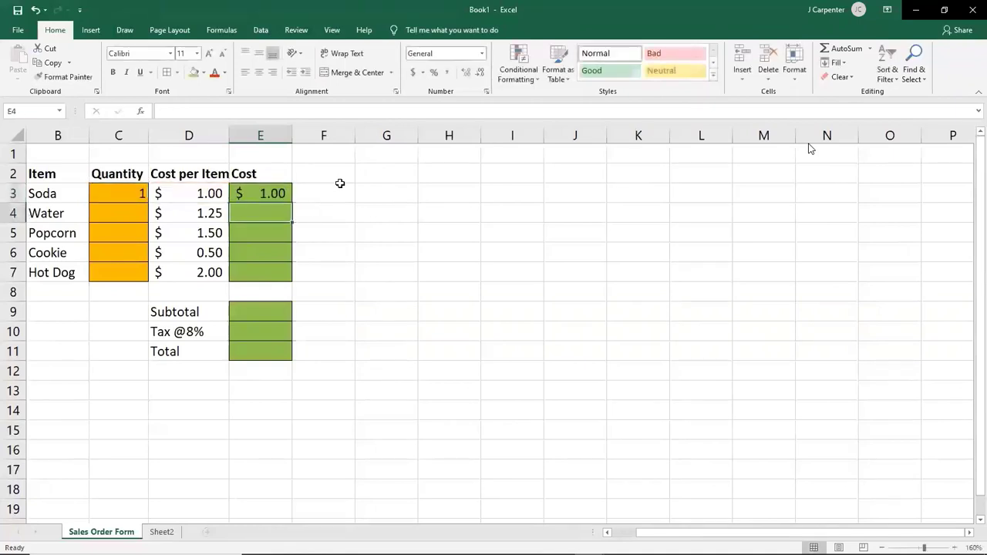
- Test E3's formula by setting Soda's quantity to 5, then 100
left_click(287, 186)
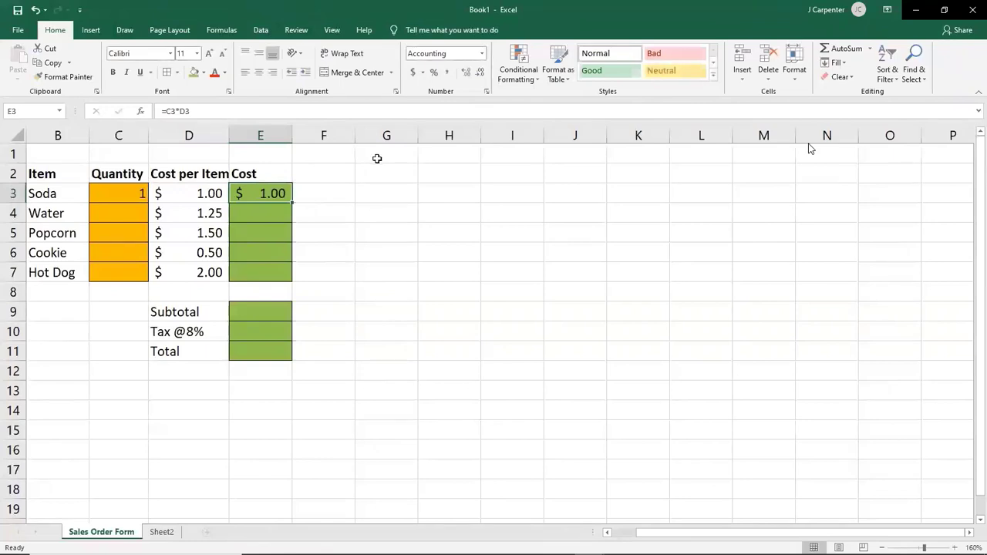
left_click(124, 188)
type("5")
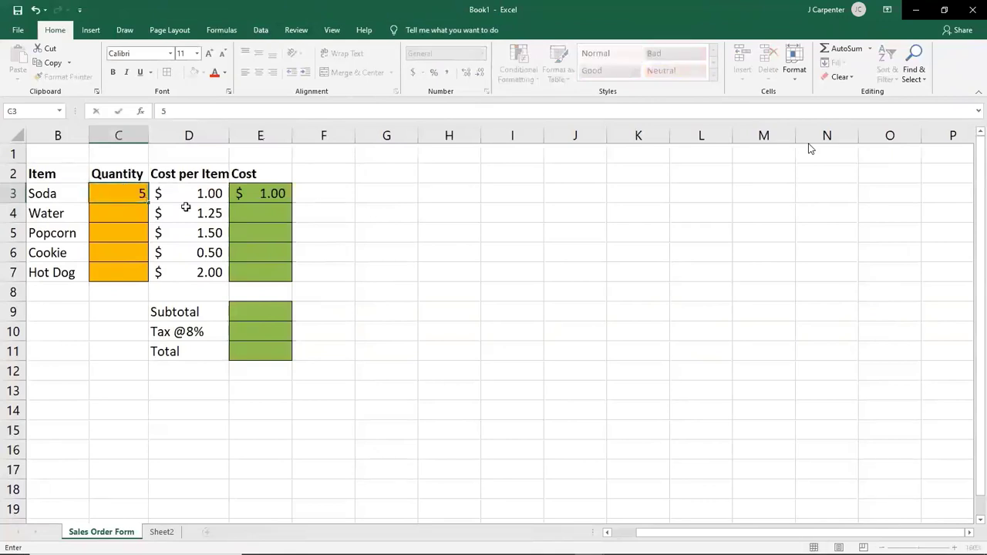
key("Return")
left_click(282, 195)
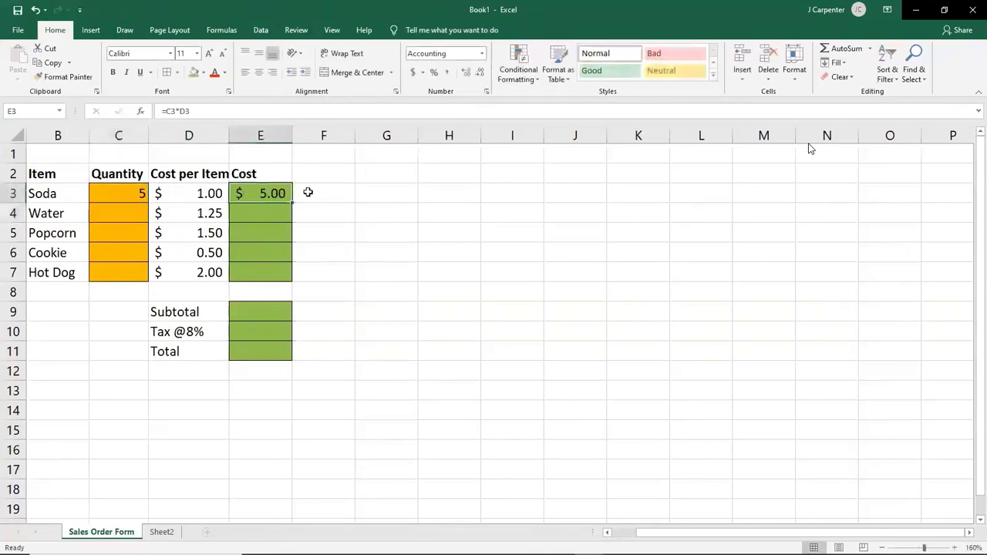
left_click(129, 190)
type("100")
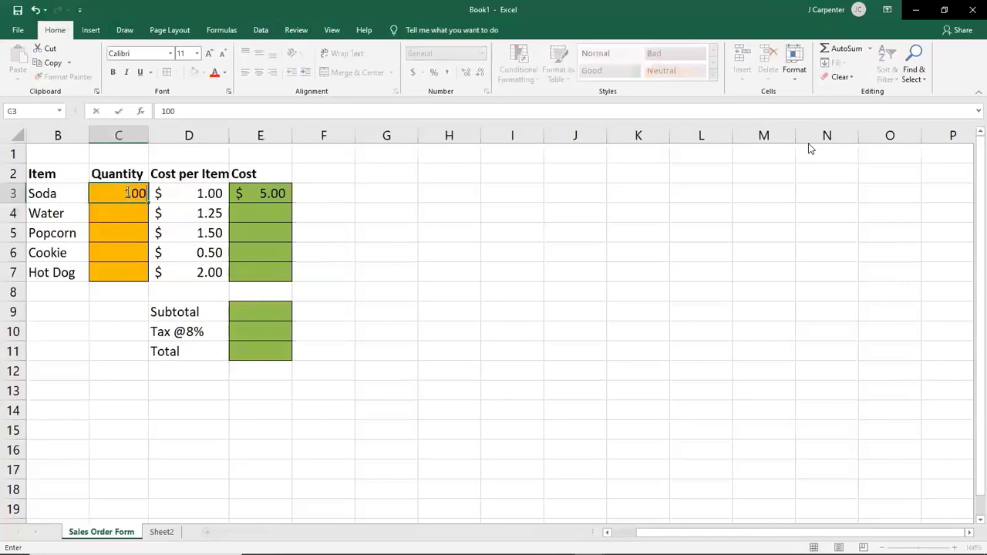
key("Return")
- Try Soda quantity 3.5, reset it to 1, and restore the Excel window
left_click(275, 194)
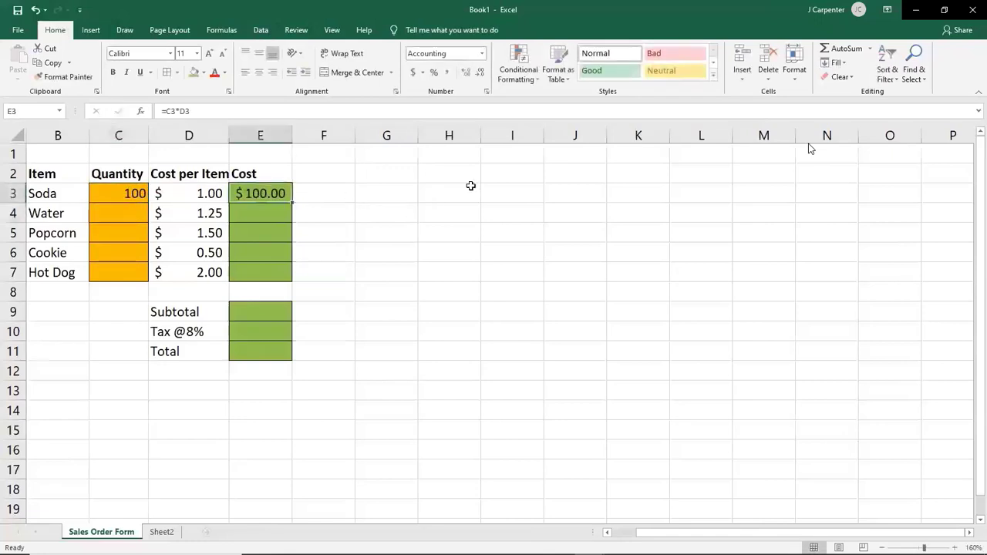
left_click(134, 191)
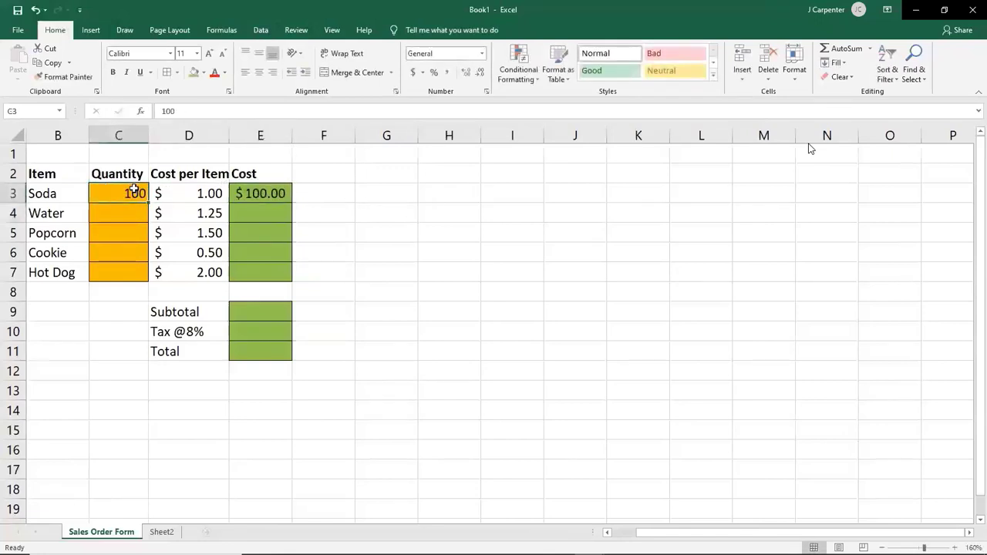
type("3.5")
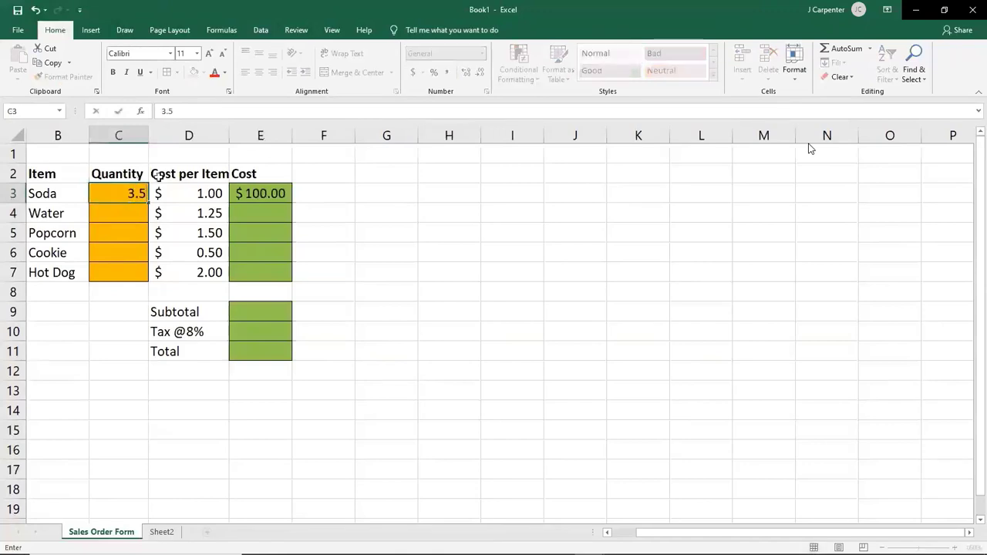
key("Return")
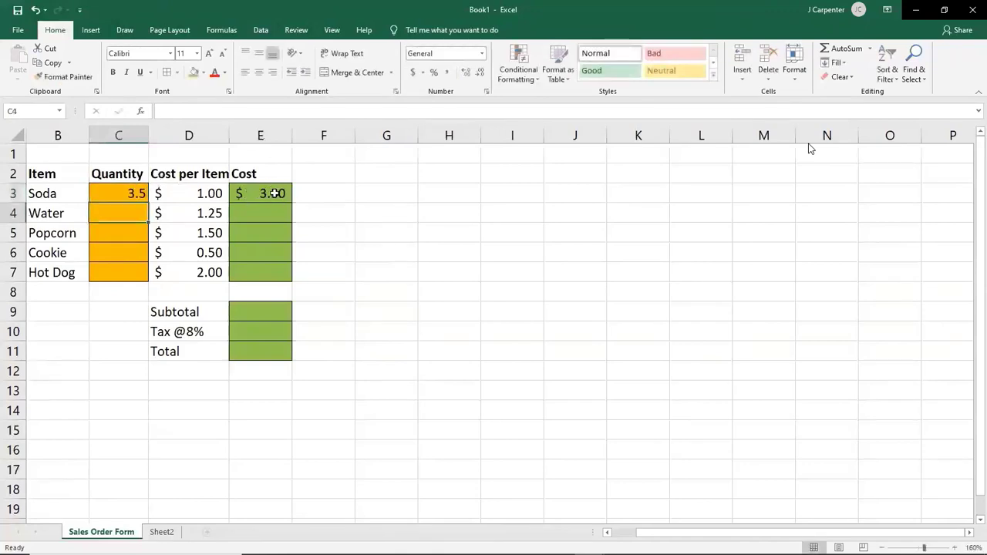
left_click(118, 193)
type("1")
key("Return")
left_click(523, 254)
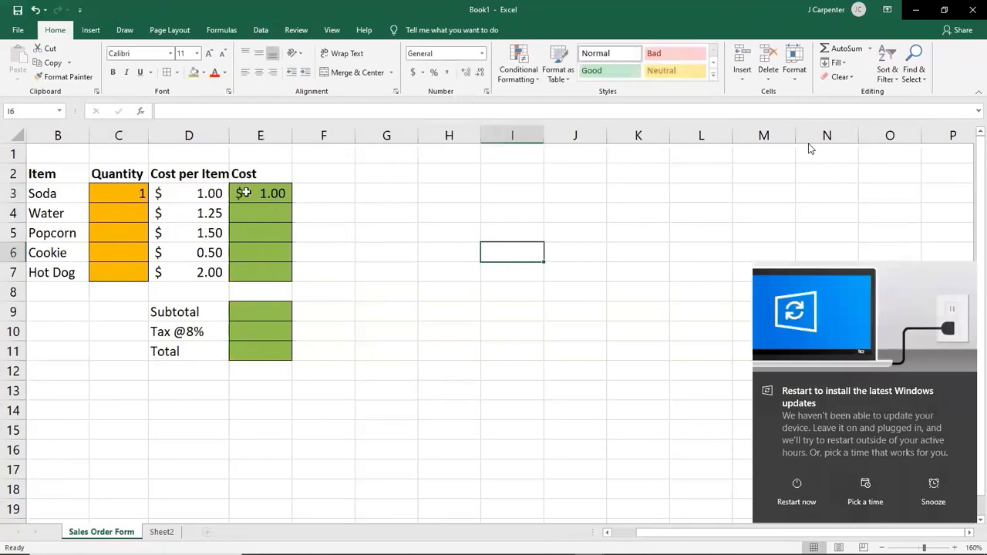
key("super+Down")
- Snap Excel to the right half and commit Water's cost formula =C4*D4 in E4
key("super+Right")
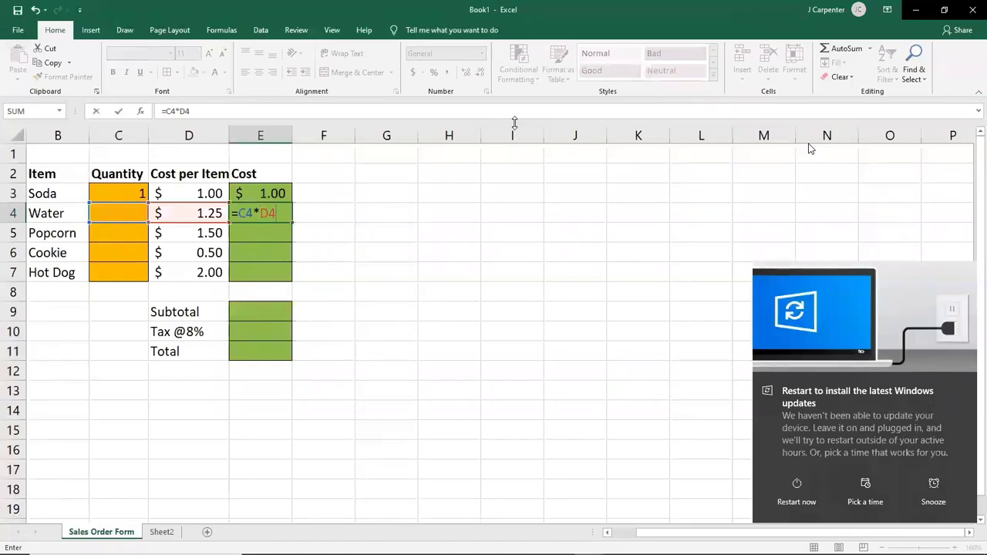
key("Return")
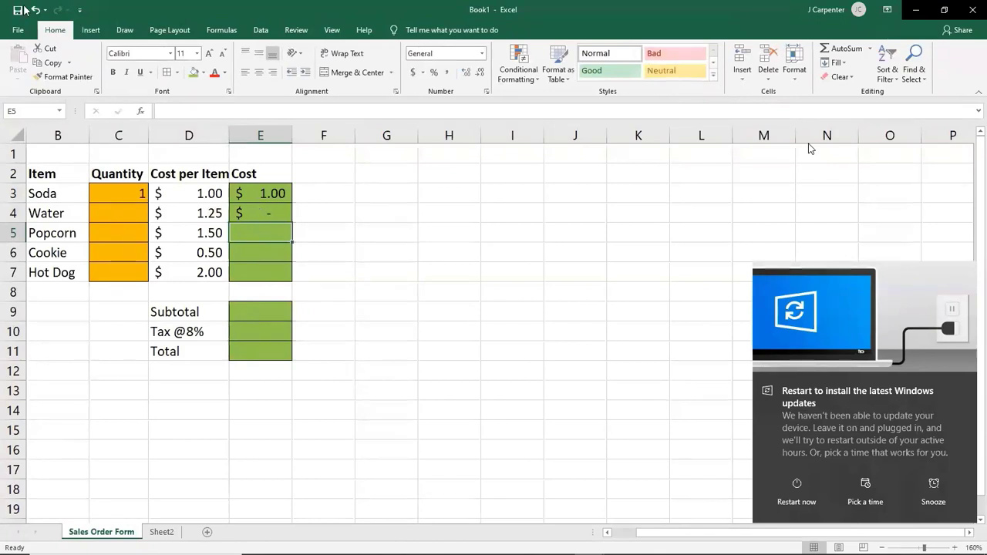
mouse_move(951, 175)
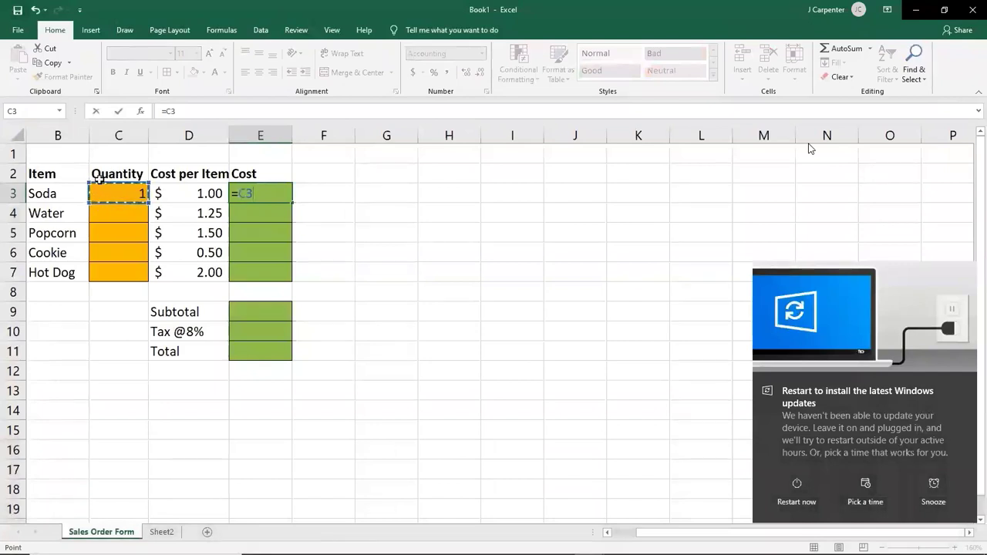
- Exit full screen in the Movies & TV player
key("Escape")
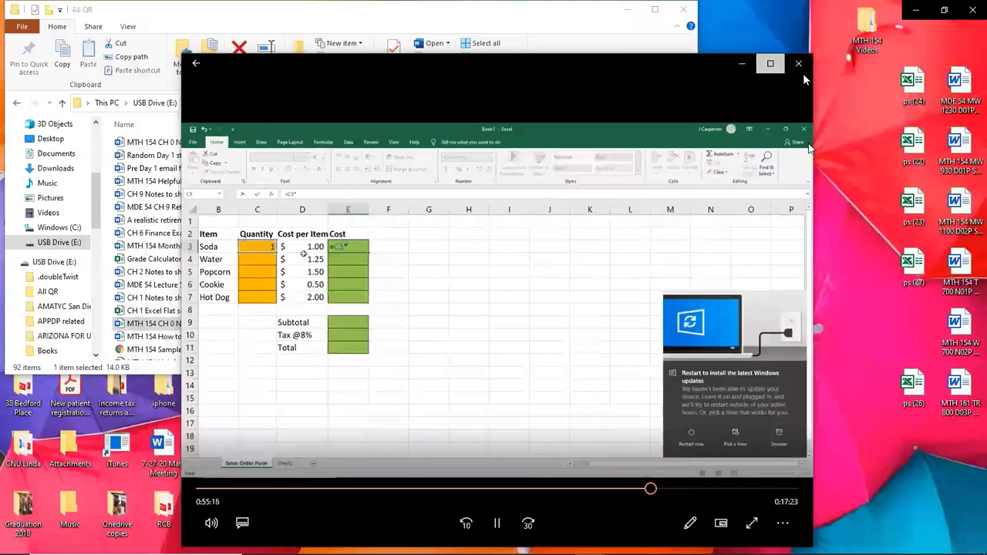
- Return the Excel tutorial video to full screen
double_click(803, 73)
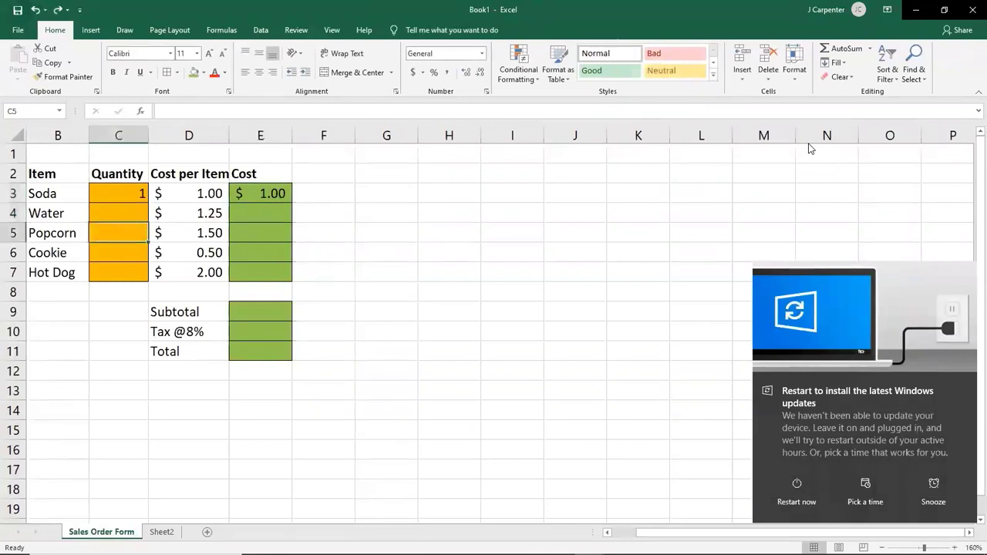
- Bring the eText forward and page ahead to Built-In Functions (10/18)
mouse_move(500, 543)
left_click(445, 474)
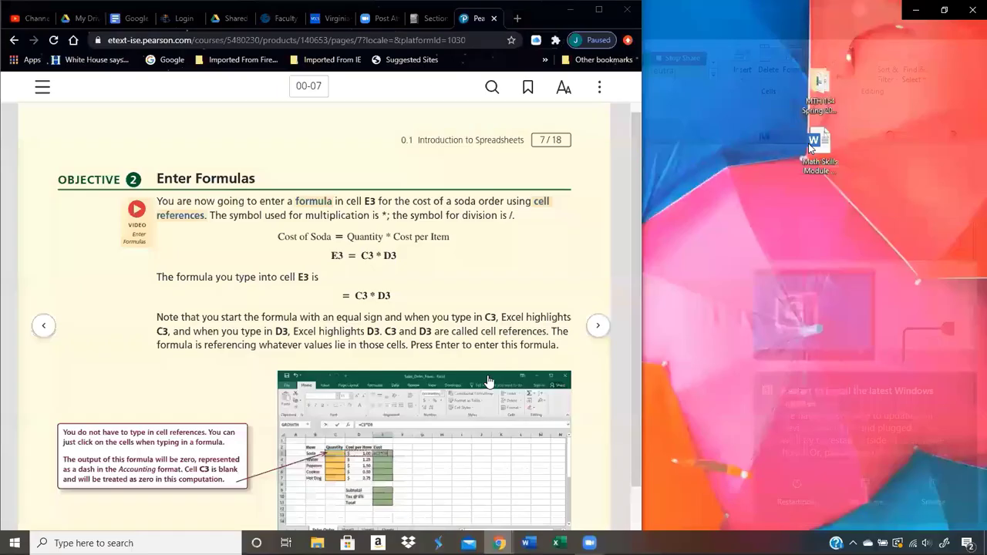
left_click(597, 325)
left_click(598, 332)
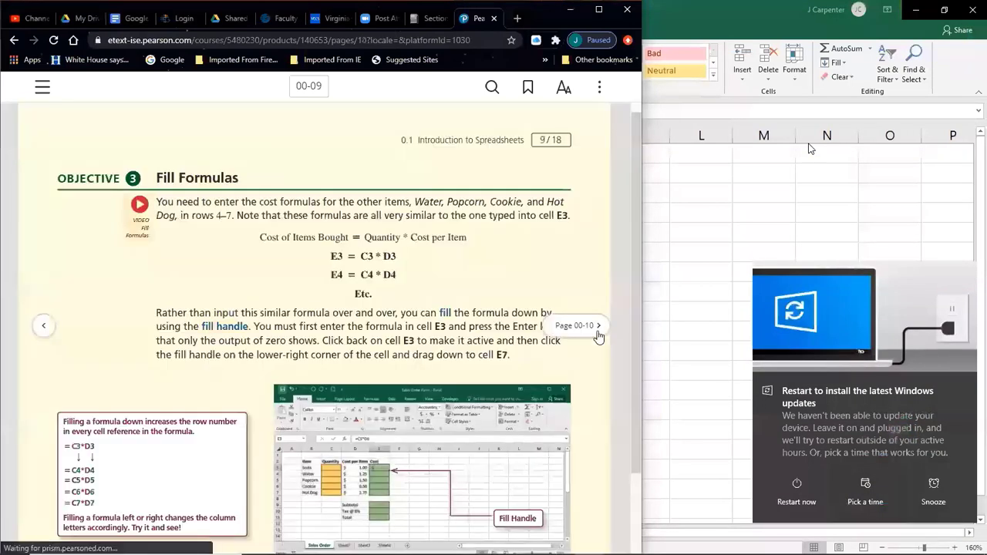
left_click(598, 332)
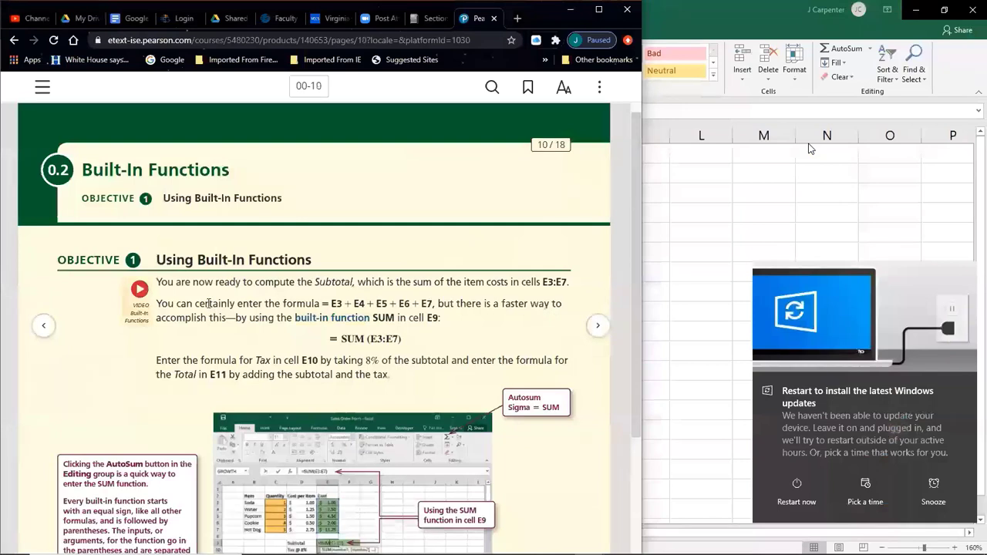
- Page back to Enter Formulas (7/18) and bring the Excel workbook to the front
left_click(45, 328)
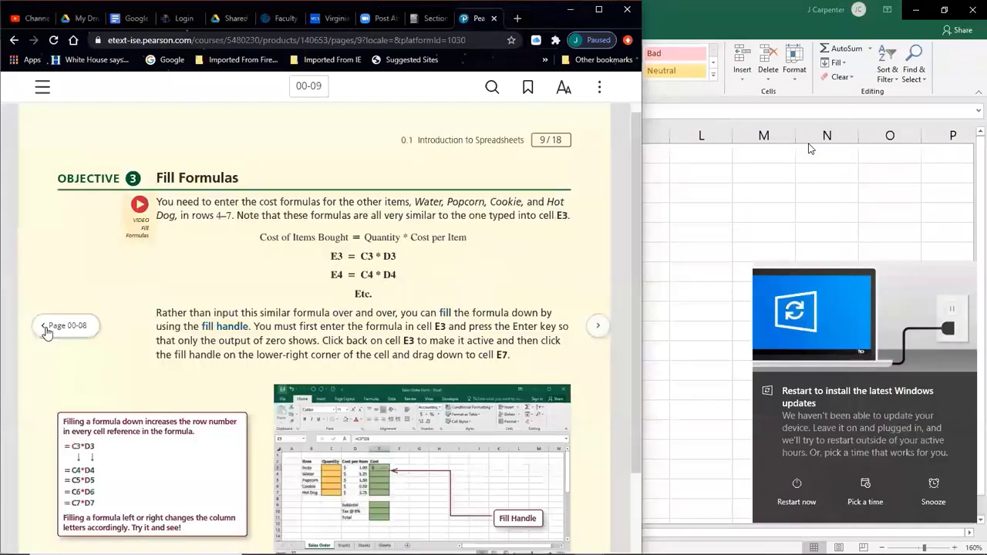
left_click(45, 328)
left_click(45, 328)
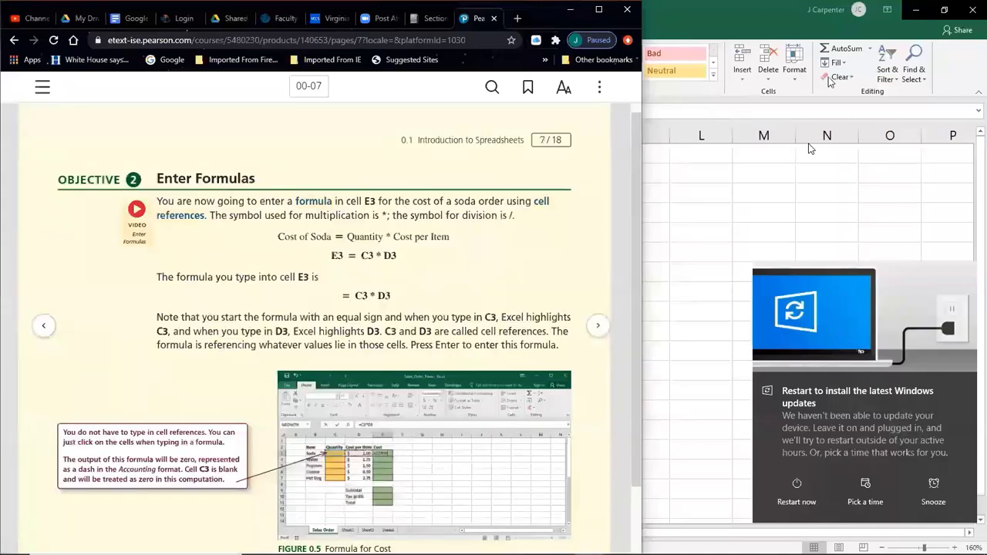
left_click(772, 10)
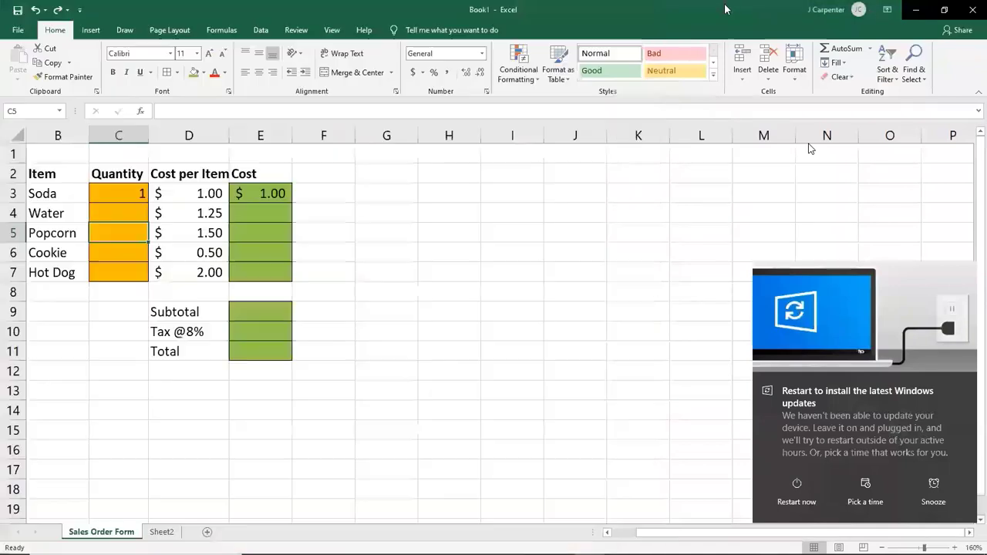
- Type quantities 2, 3, 4 and 5 into cells C4 through C7
left_click(126, 217)
type("2")
key("Return")
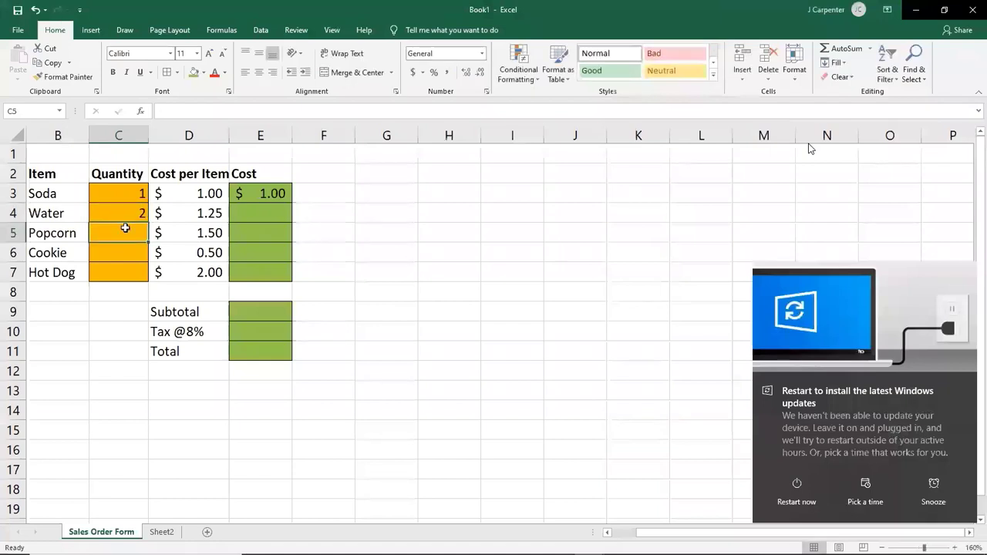
type("3")
key("Return")
type("4")
key("Return")
type("5")
key("Return")
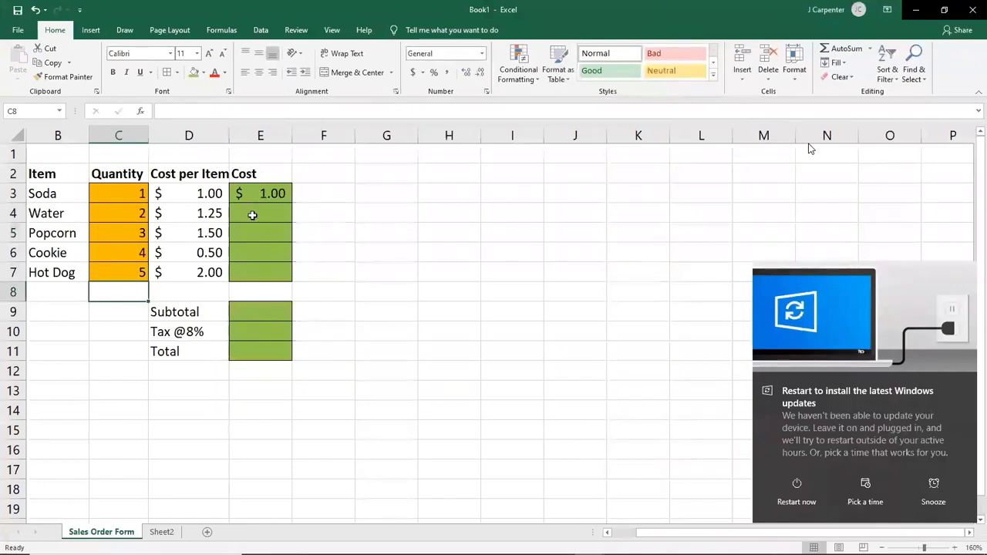
- Select the empty cost cells E4:E7, then return to Soda's =C3*D3 formula in E3
left_click(253, 212)
key("Down")
key("Down")
key("Down")
key("Down")
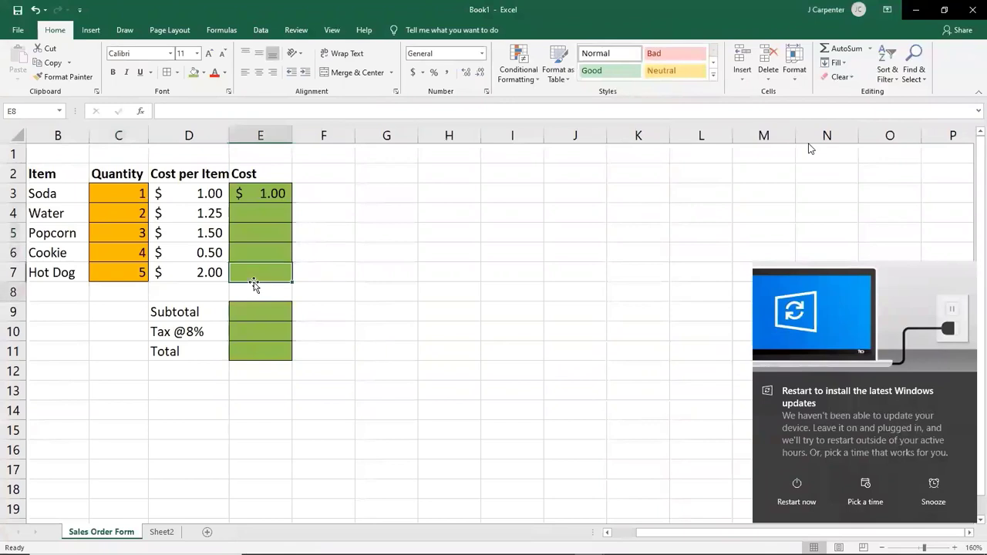
left_click_drag(256, 217, 254, 270)
left_click(386, 264)
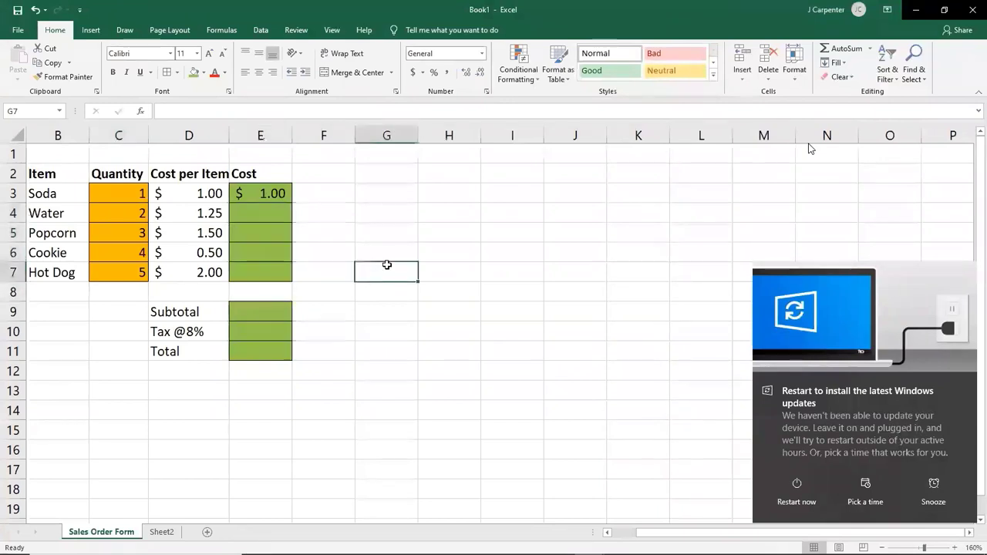
left_click(253, 210)
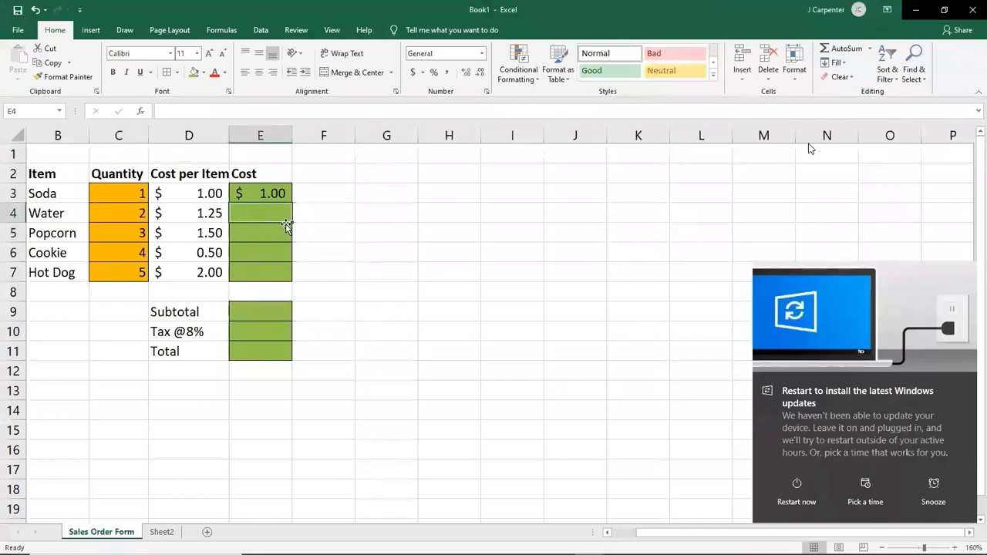
left_click(262, 193)
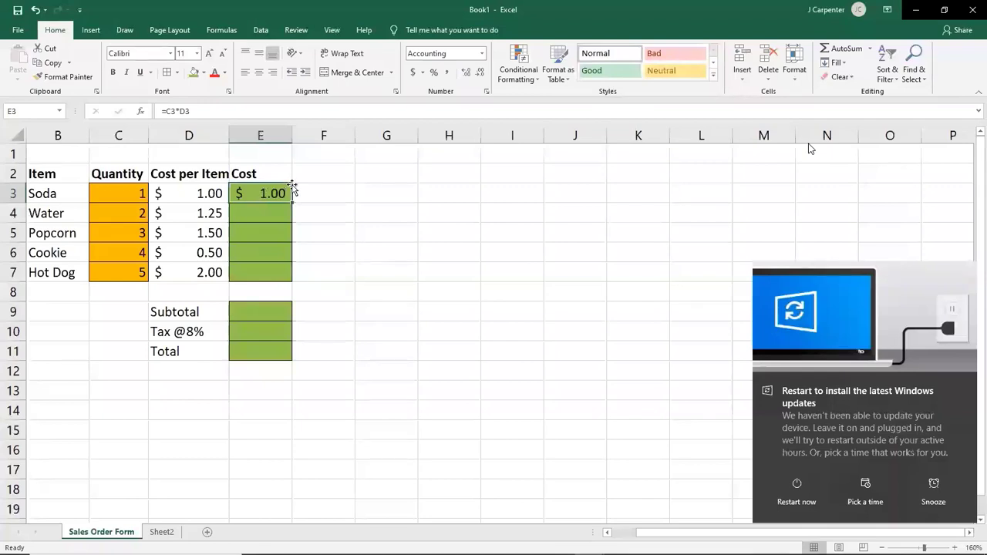
- Undo an accidental move of the Soda cost, then fill E3's cost formula down into E4
left_click_drag(294, 192, 430, 206)
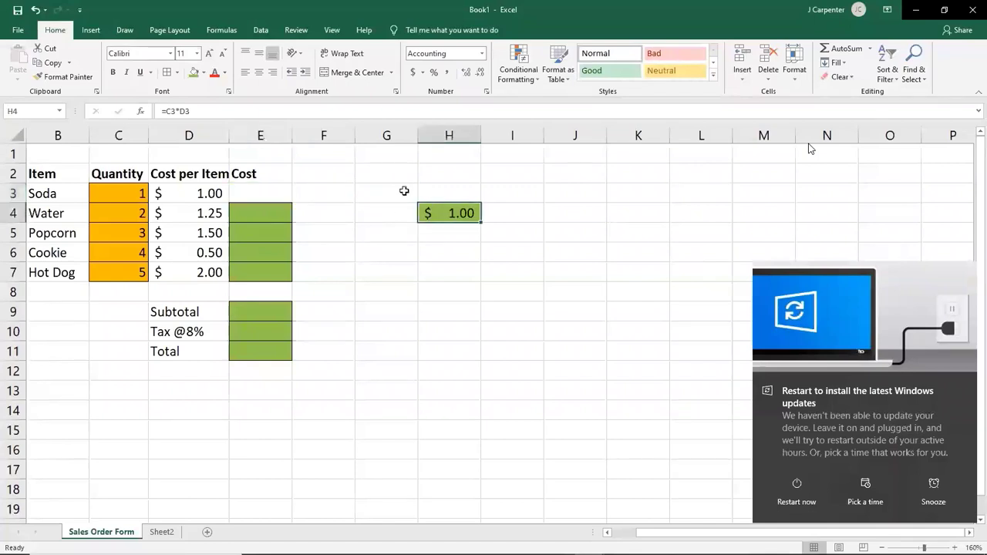
left_click(36, 10)
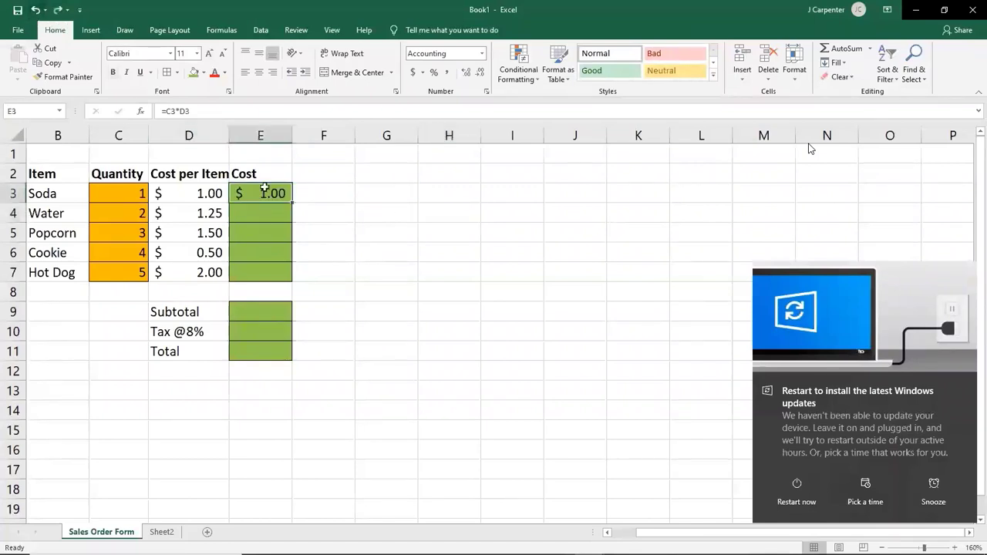
left_click_drag(290, 201, 291, 200)
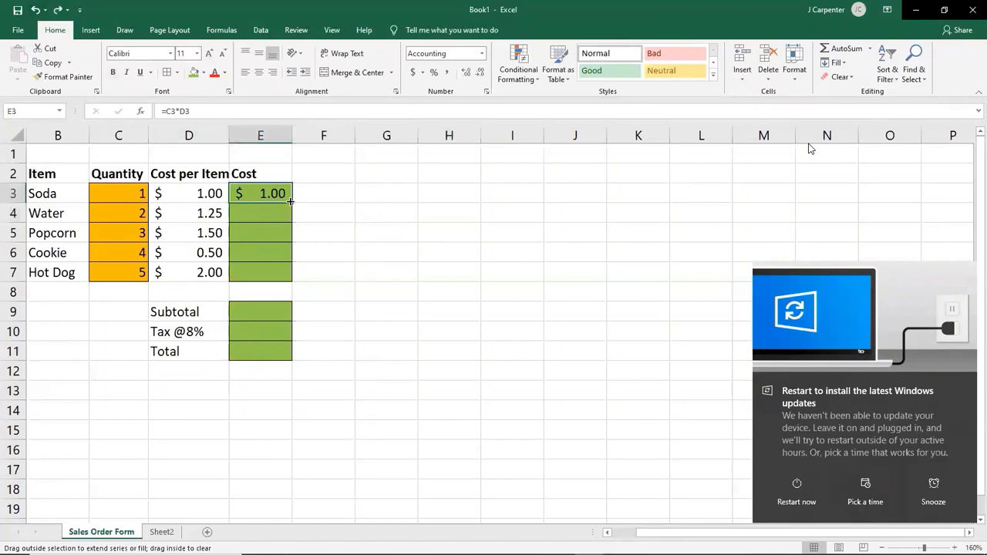
mouse_move(290, 208)
left_mouse_down()
mouse_move(249, 513)
mouse_move(266, 137)
mouse_move(269, 193)
mouse_move(282, 205)
left_mouse_up()
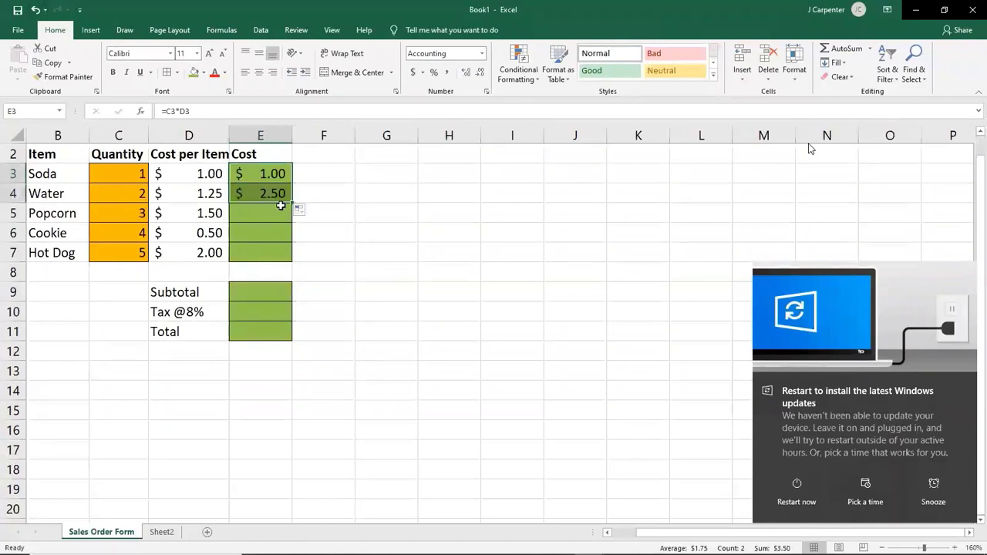
- Check Water's quantity C4 and price D4, then open E4 to confirm it reads =C4*D4
left_click(318, 206)
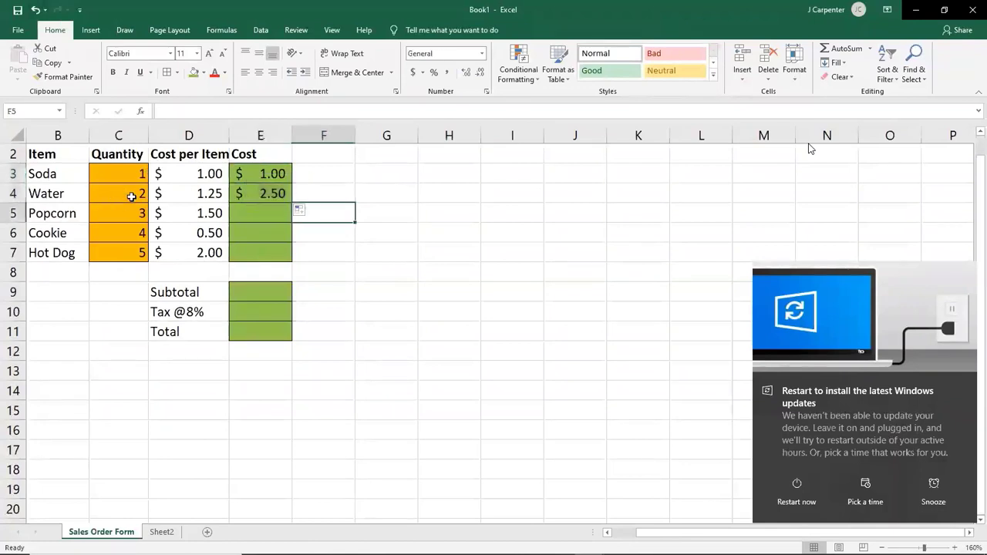
left_click(131, 194)
left_click(176, 194)
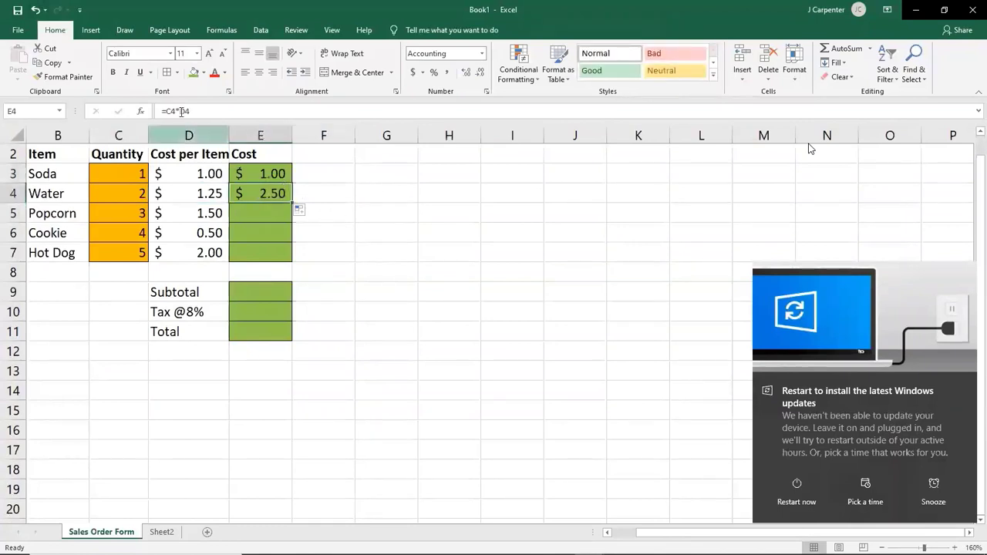
double_click(264, 194)
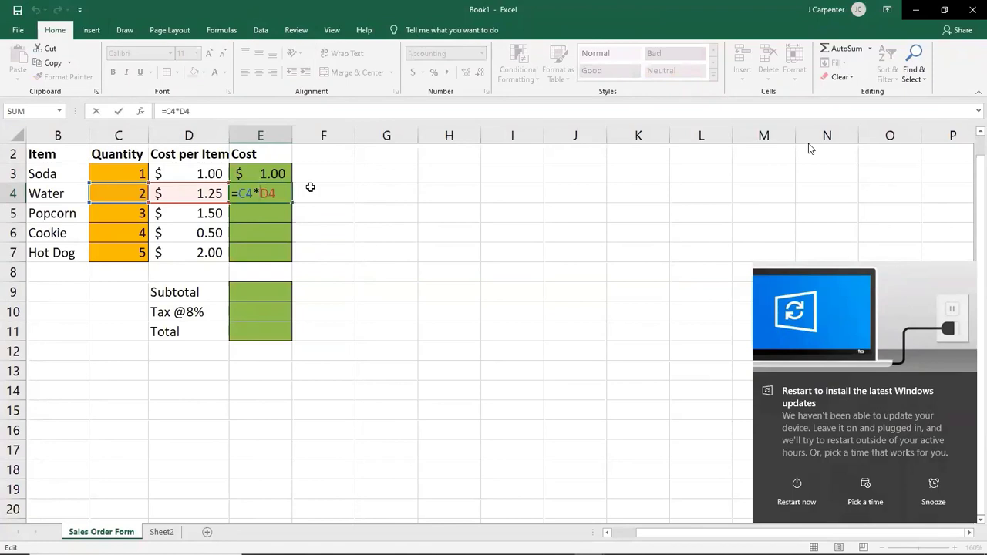
- Commit E4, try filling the Water cost formula further down, then undo back to E3
key("Return")
left_click(275, 193)
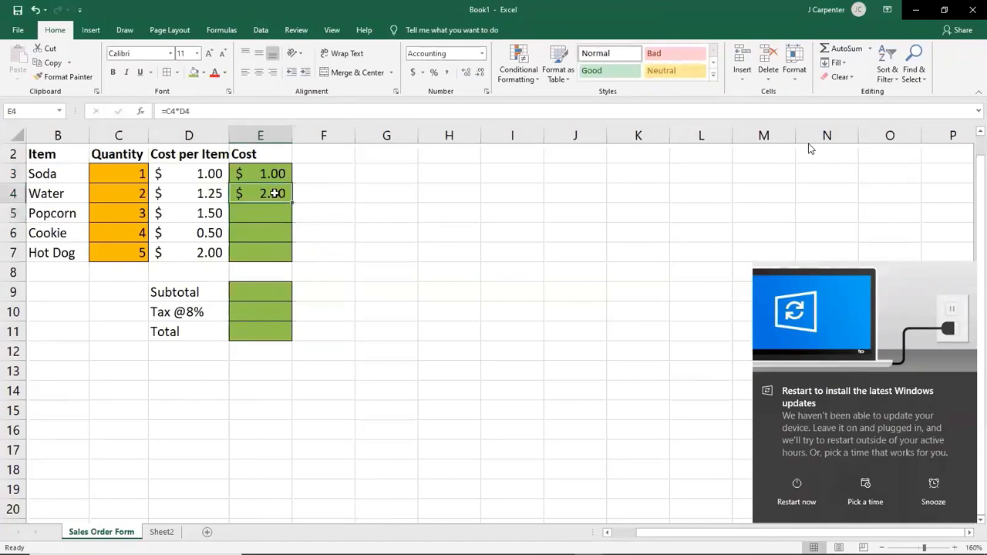
left_click_drag(293, 204, 295, 223)
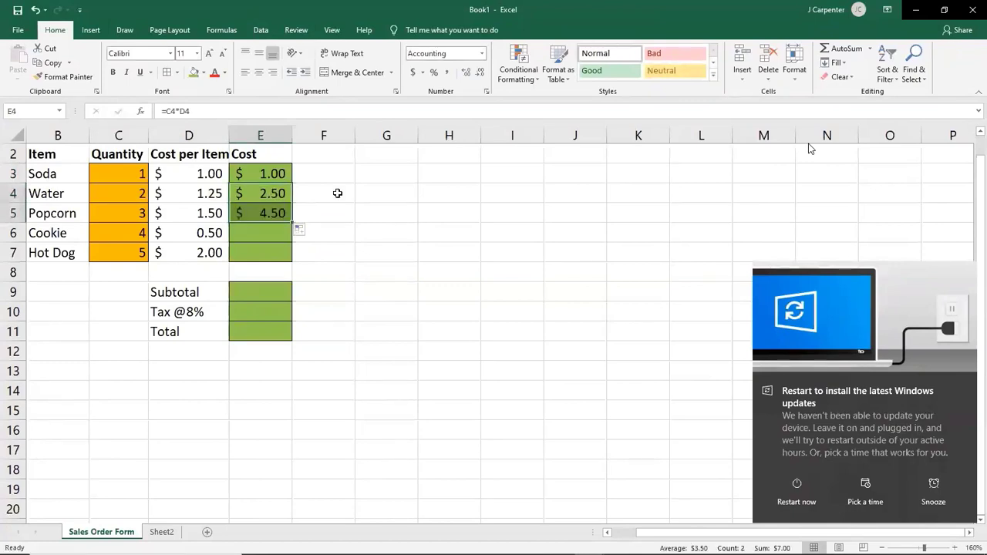
left_click_drag(294, 224, 291, 259)
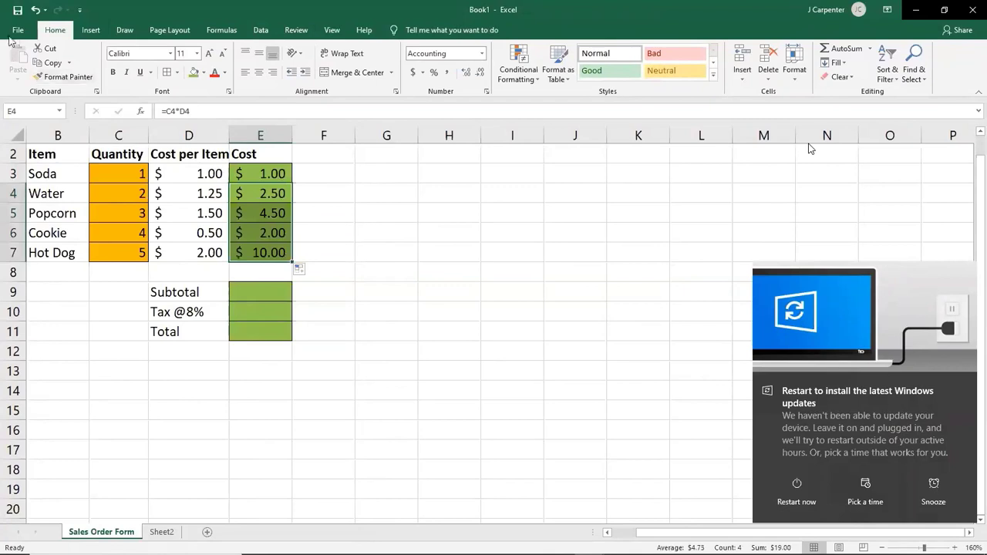
left_click(35, 10)
left_click(35, 10)
left_click(36, 10)
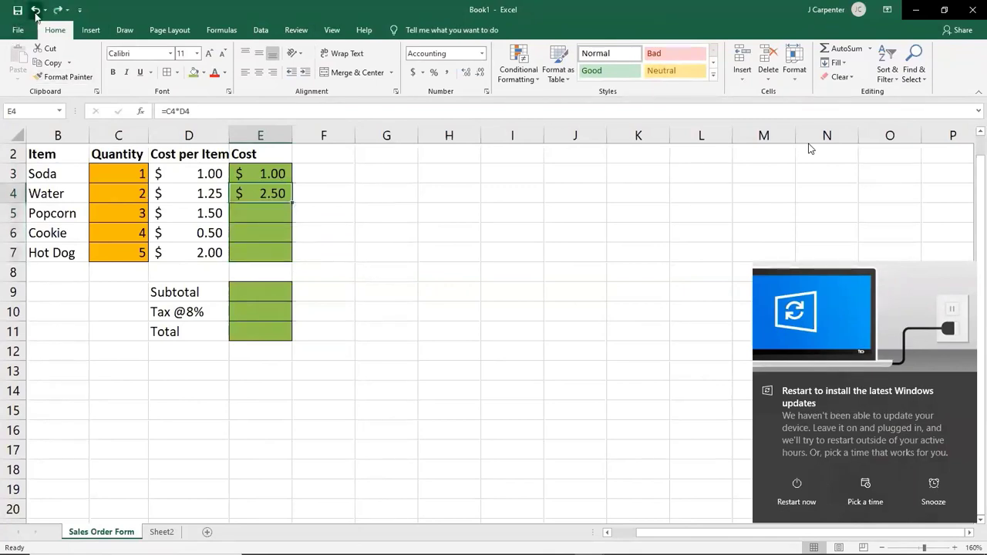
left_click(36, 10)
left_click(320, 189)
key("Up")
key("Left")
- Fill the Soda cost formula down to E7, dismiss a Windows notification, then undo the fill
left_click_drag(292, 182, 291, 259)
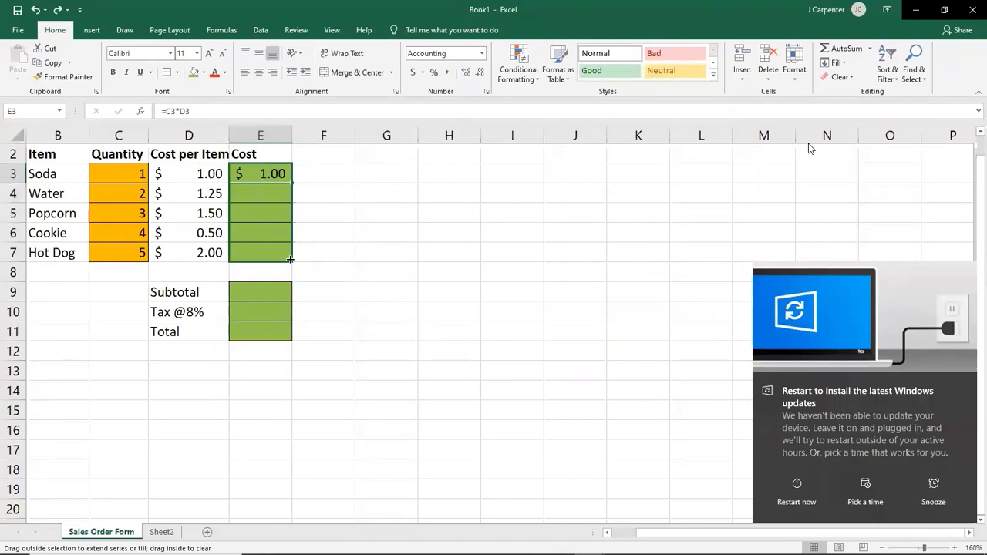
left_click_drag(290, 259, 290, 260)
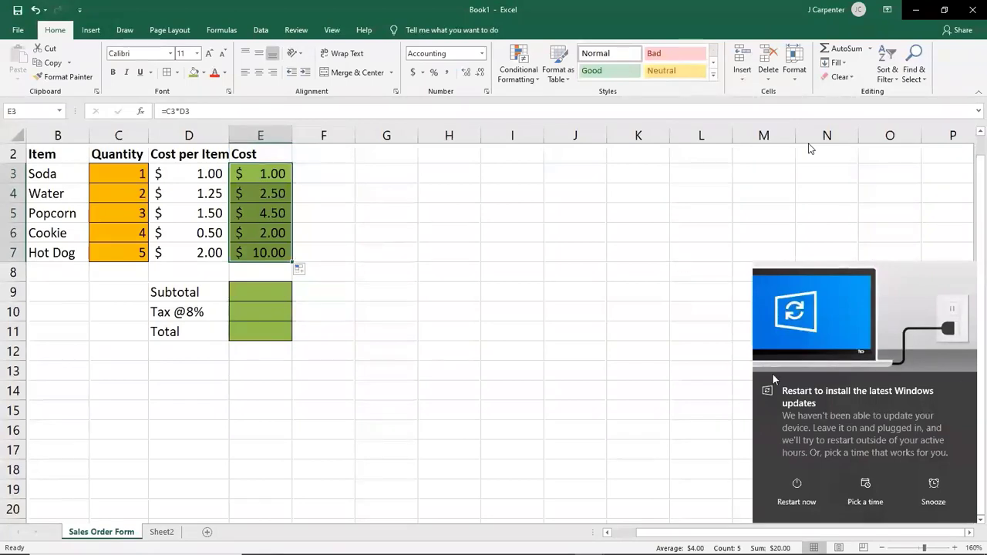
mouse_move(966, 389)
left_click(966, 387)
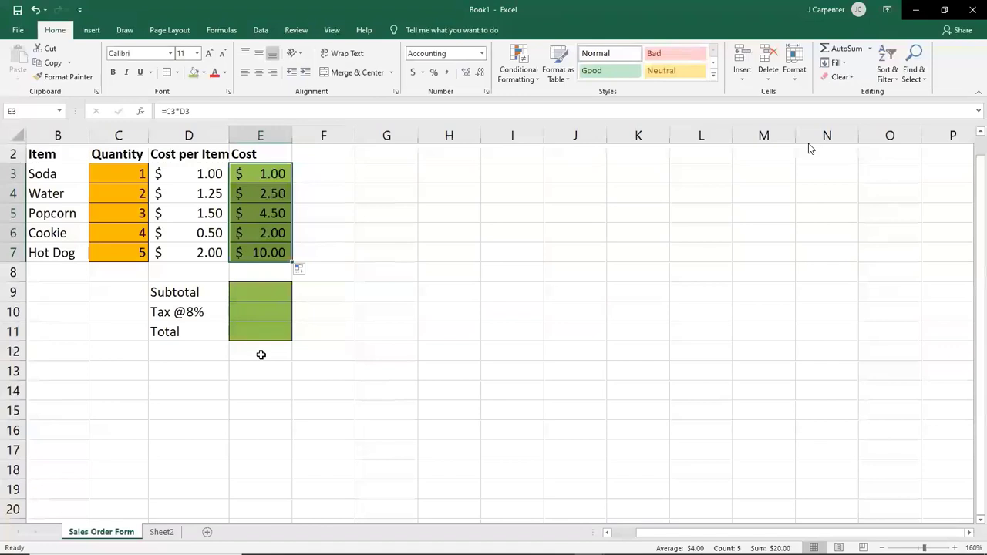
left_click(332, 314)
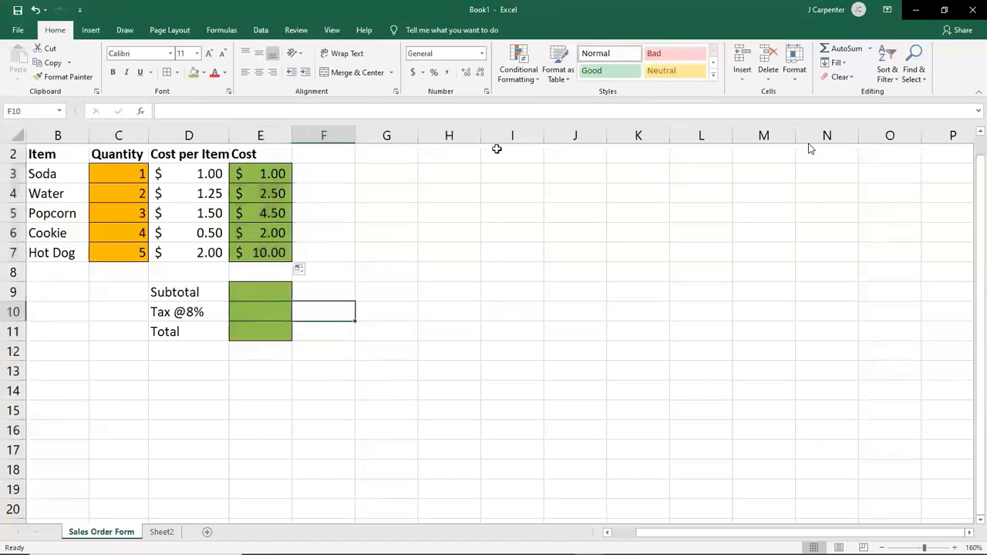
left_click(487, 219)
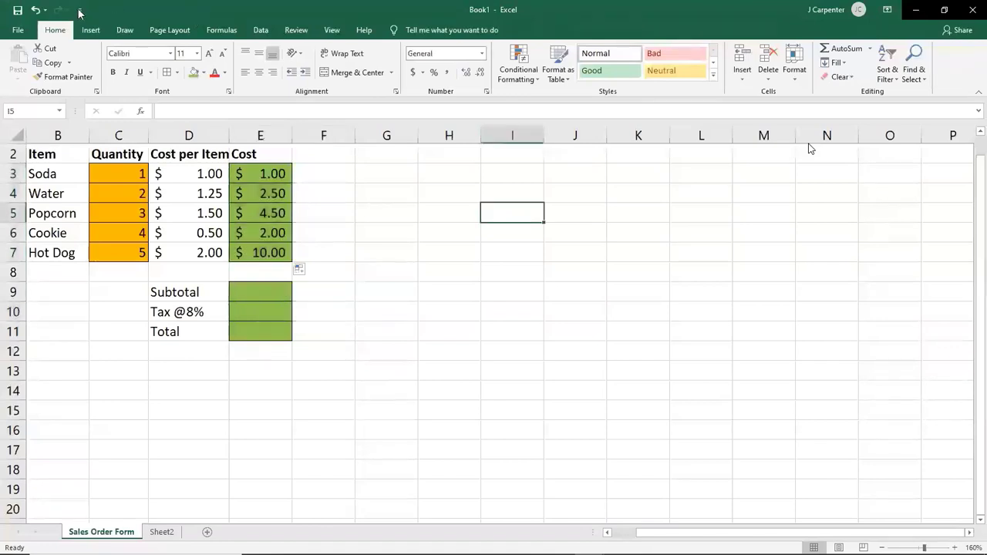
left_click(36, 10)
- Try copying E3's cost formula across row 3, inspect G3, then undo it
left_click(435, 218)
left_click(265, 173)
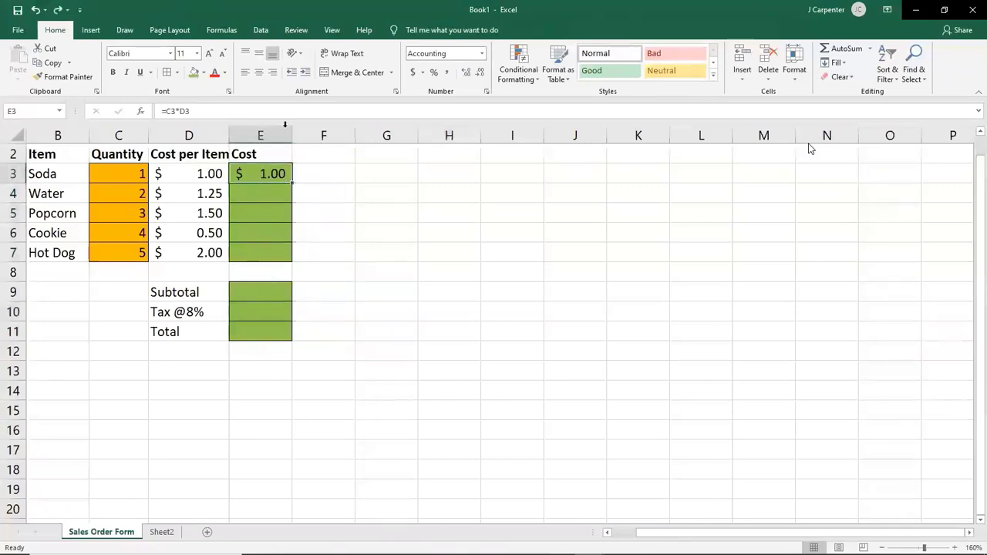
left_click_drag(292, 179, 725, 182)
left_click(494, 267)
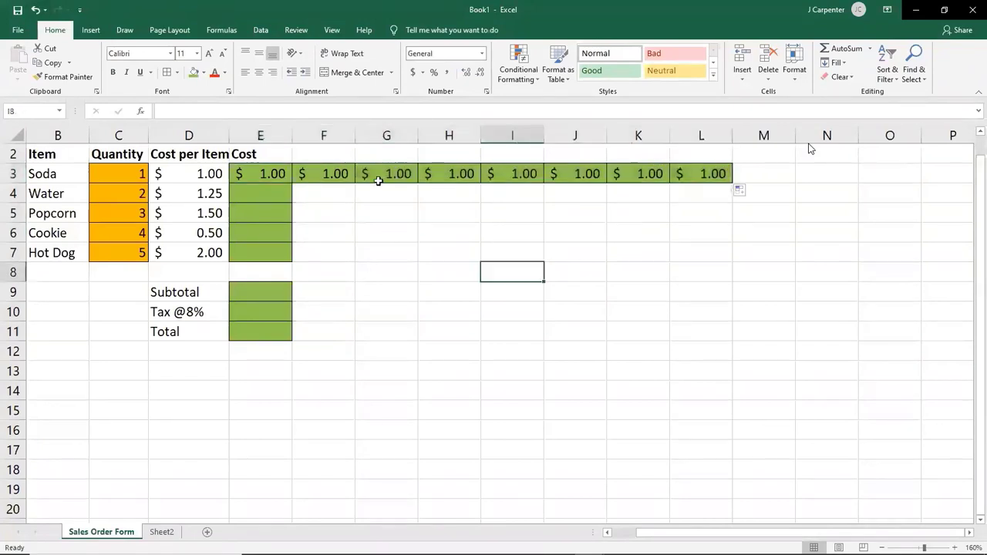
left_click(378, 181)
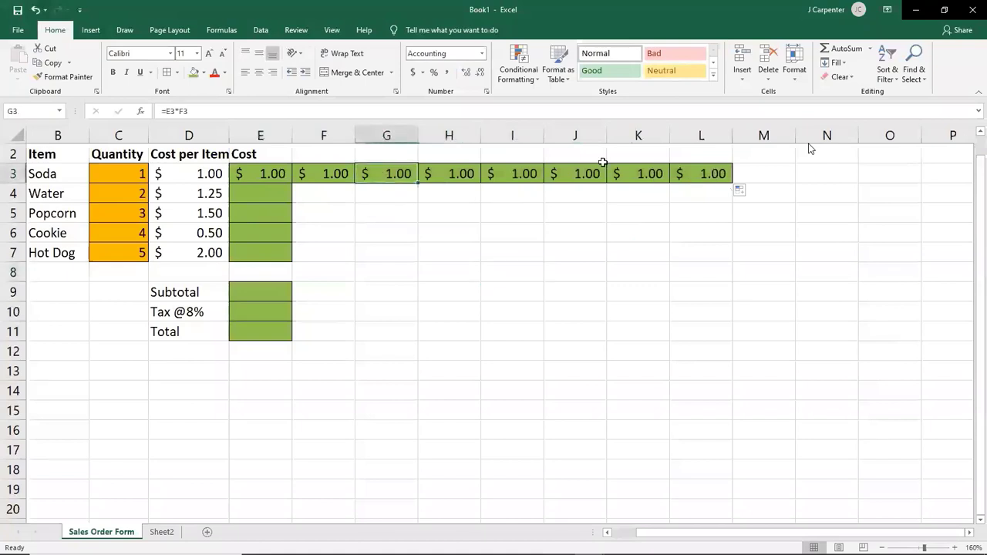
key("ctrl+z")
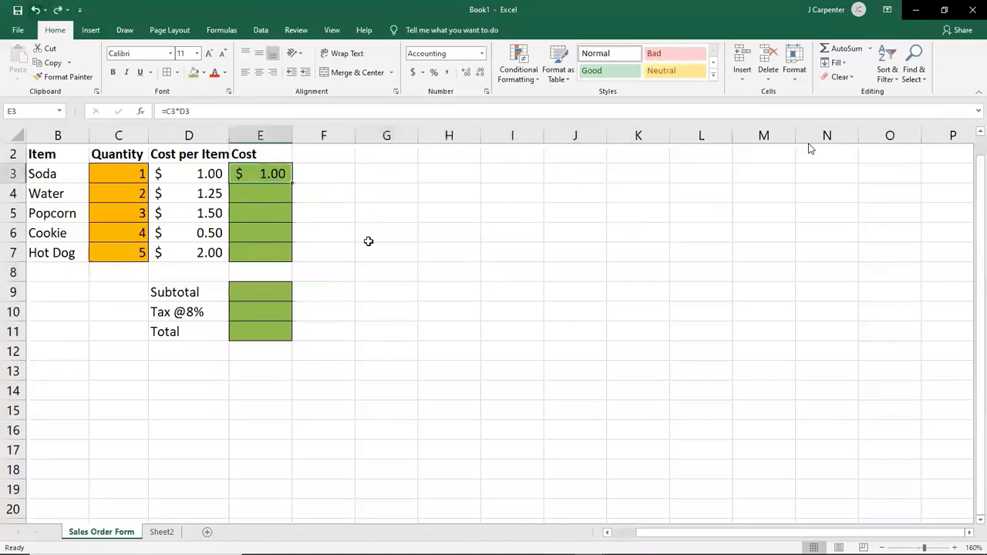
- Fill E3's cost formula down through E7 and check E5's references
left_click(369, 241)
left_click(262, 171)
left_click_drag(292, 182, 297, 261)
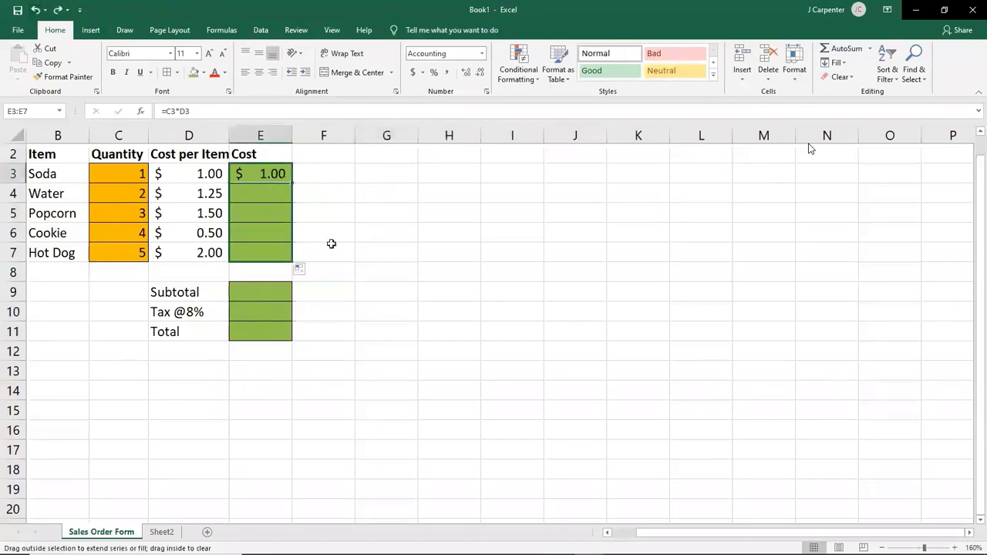
left_click(399, 222)
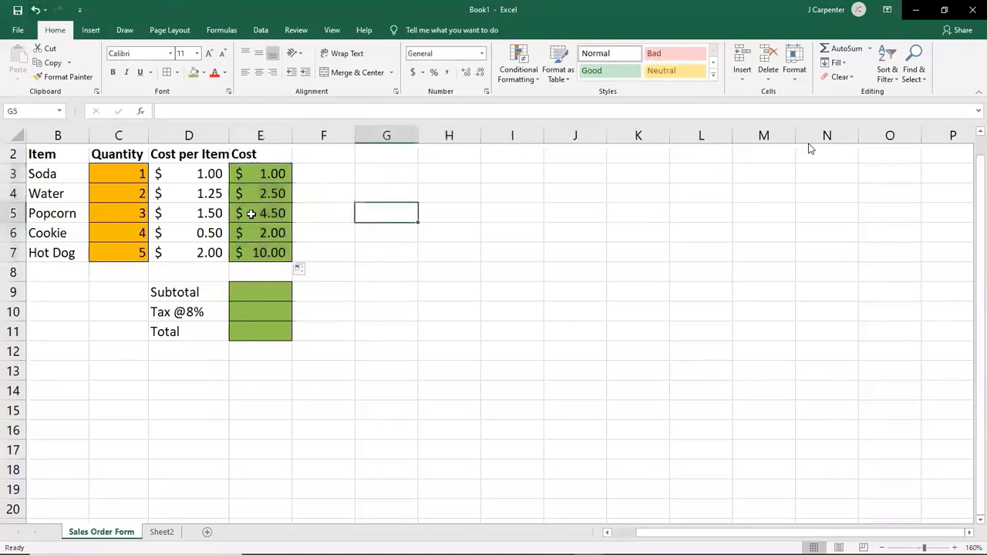
key("Left")
key("Left")
key("F2")
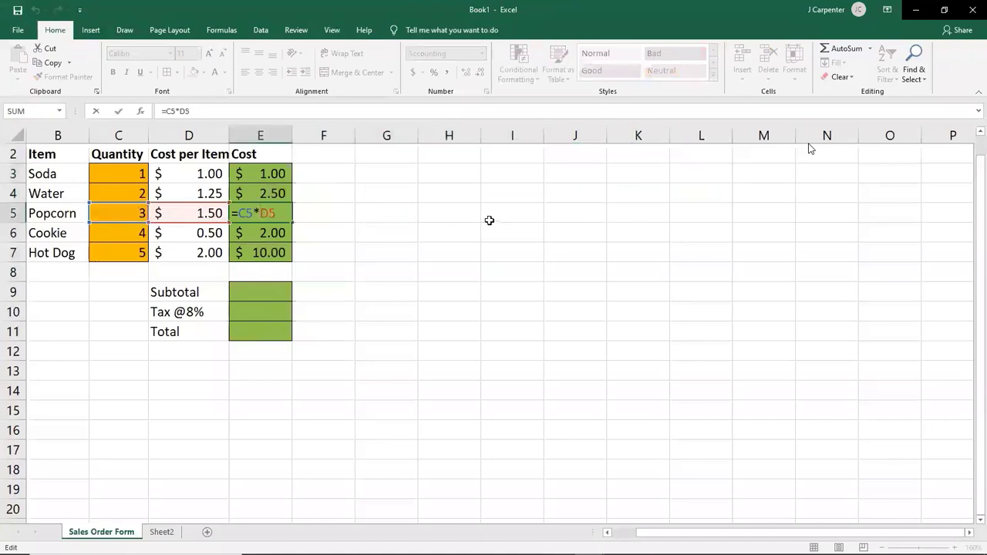
key("Return")
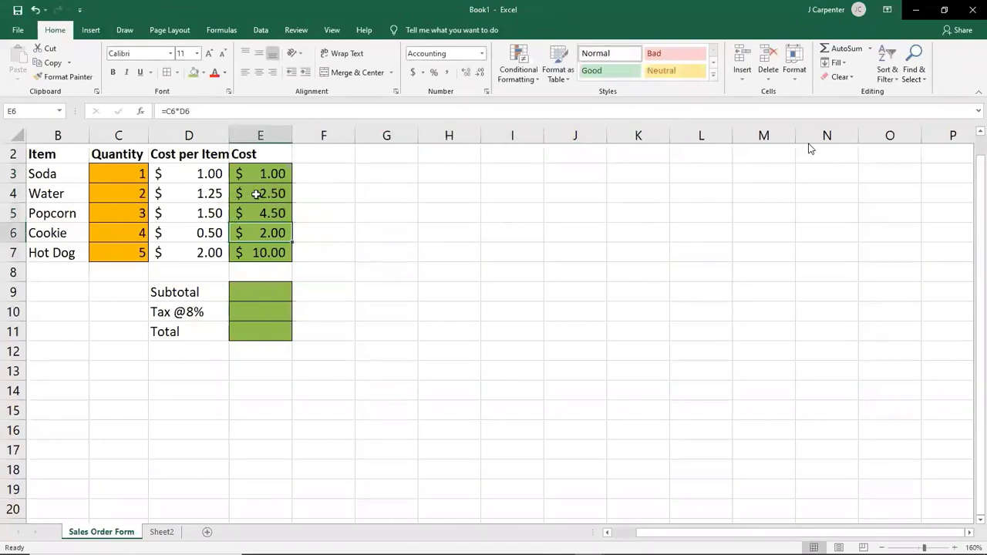
- Review the Water, Popcorn and Hot Dog cost formulas in E4, E5 and E7
double_click(257, 194)
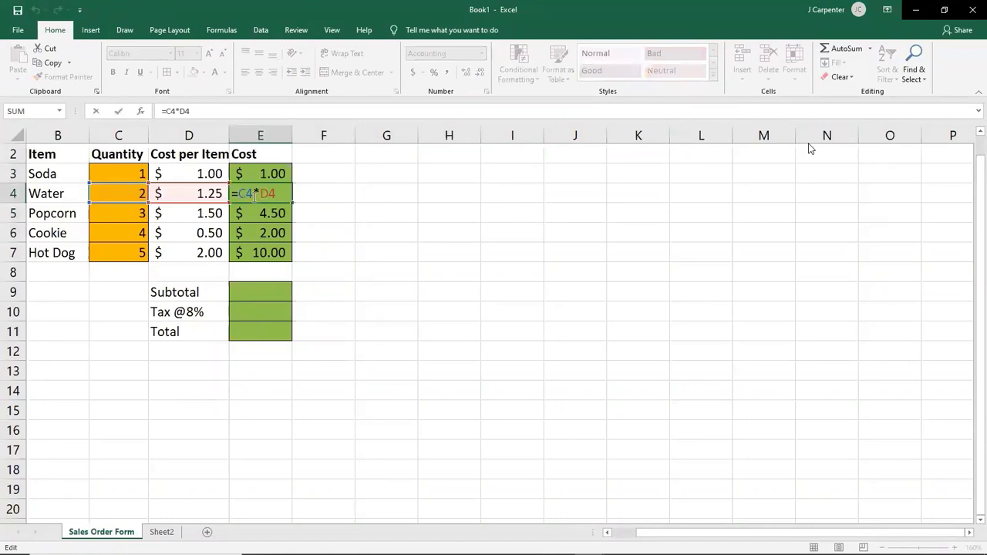
left_click(664, 271)
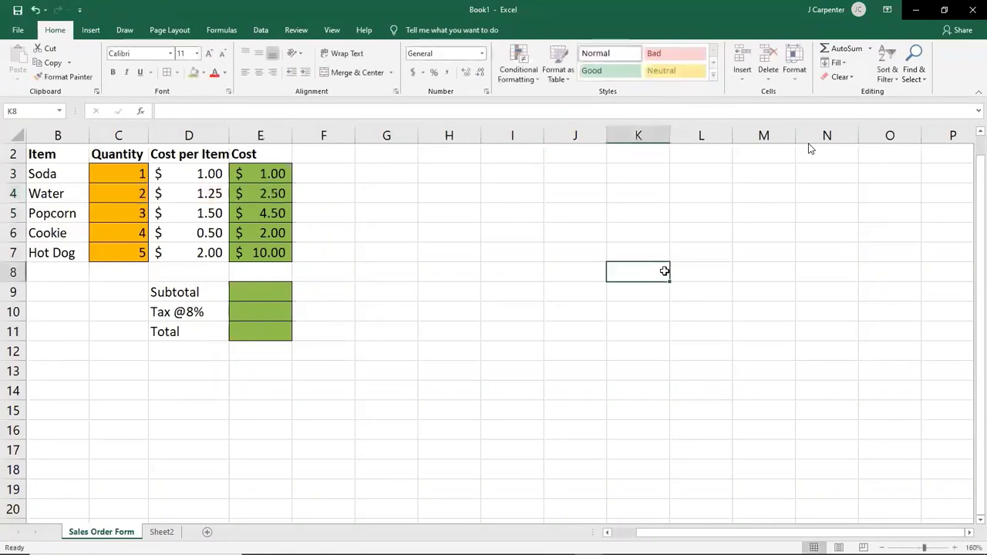
left_click(244, 307)
left_click(274, 213)
double_click(274, 213)
left_click(386, 292)
double_click(266, 213)
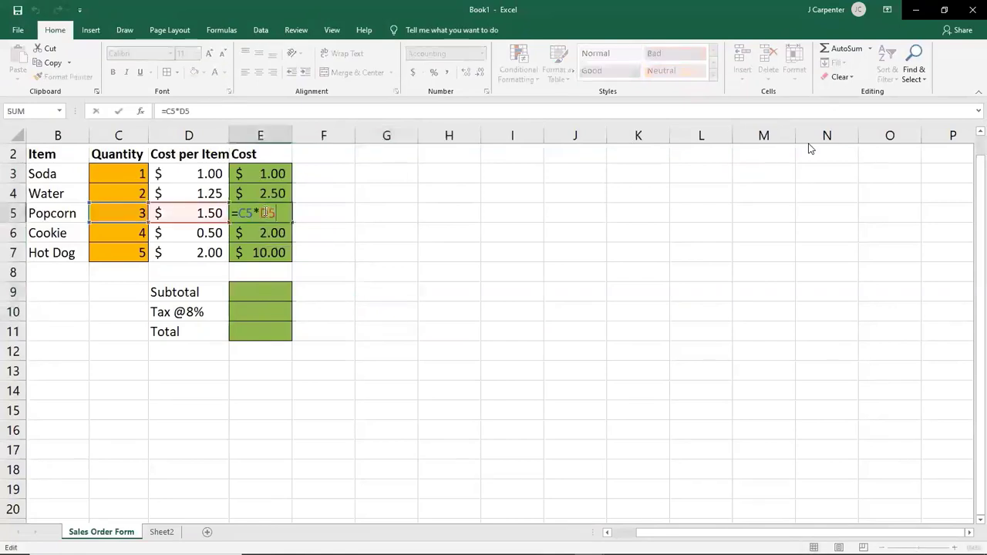
left_click(366, 327)
double_click(270, 251)
left_click(264, 221)
double_click(281, 250)
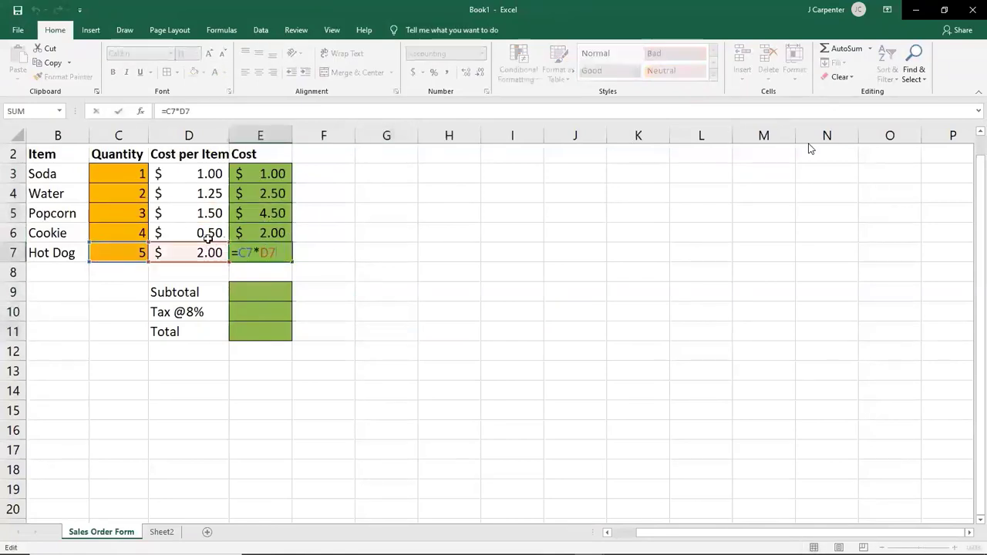
left_click(208, 237)
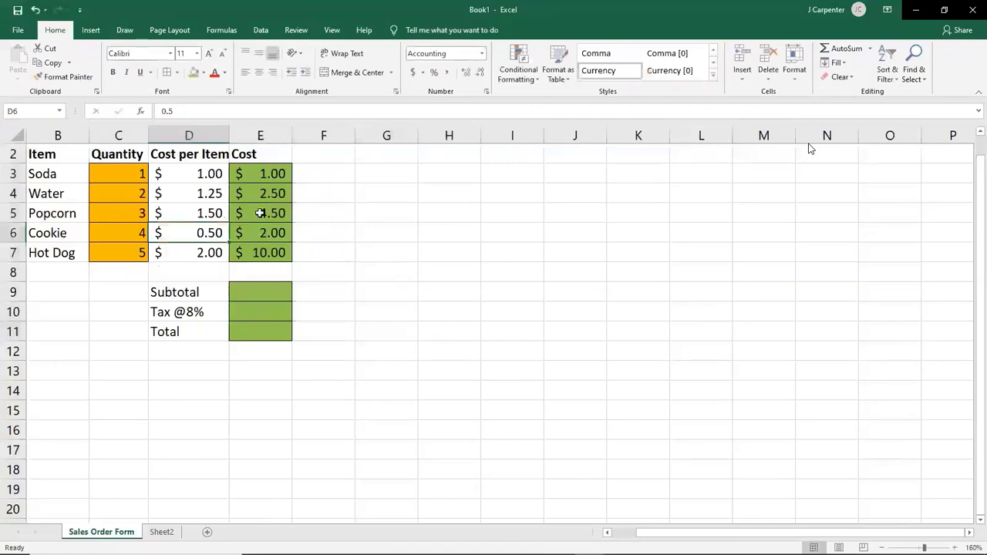
left_click_drag(371, 232, 432, 369)
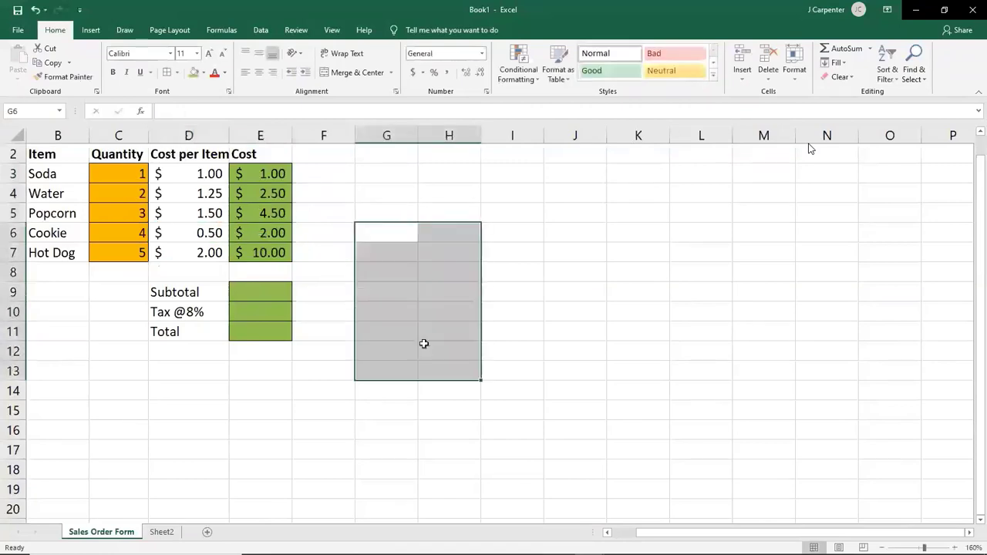
- Undo the last Excel action and page the eText forward to 00-10, Built-In Functions
left_click(34, 9)
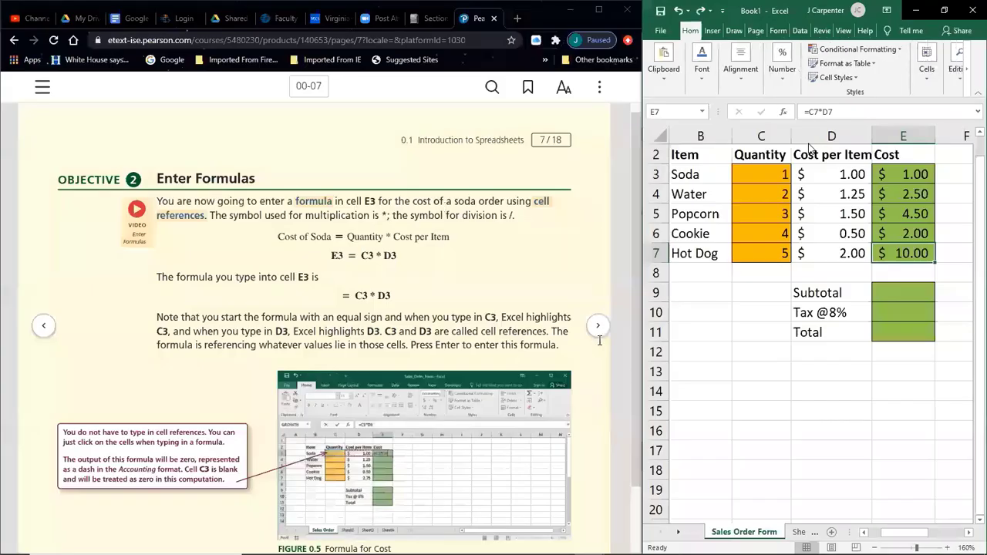
left_click(599, 337)
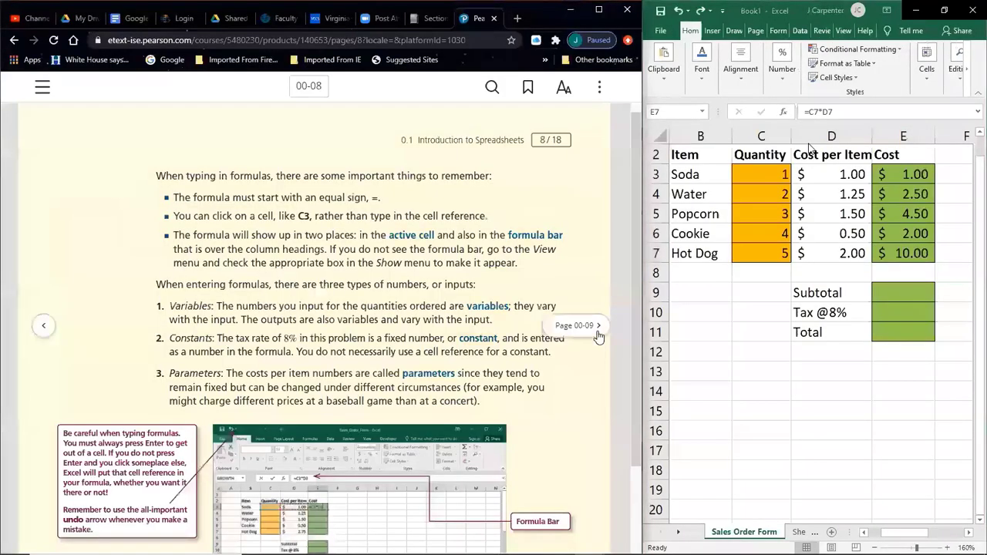
scroll(474, 258, "down", 1)
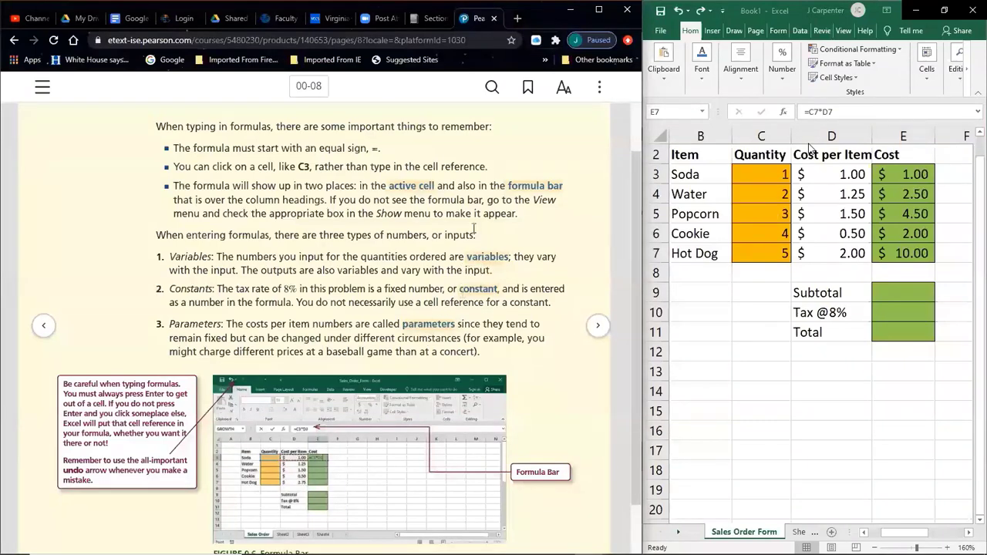
left_click(592, 328)
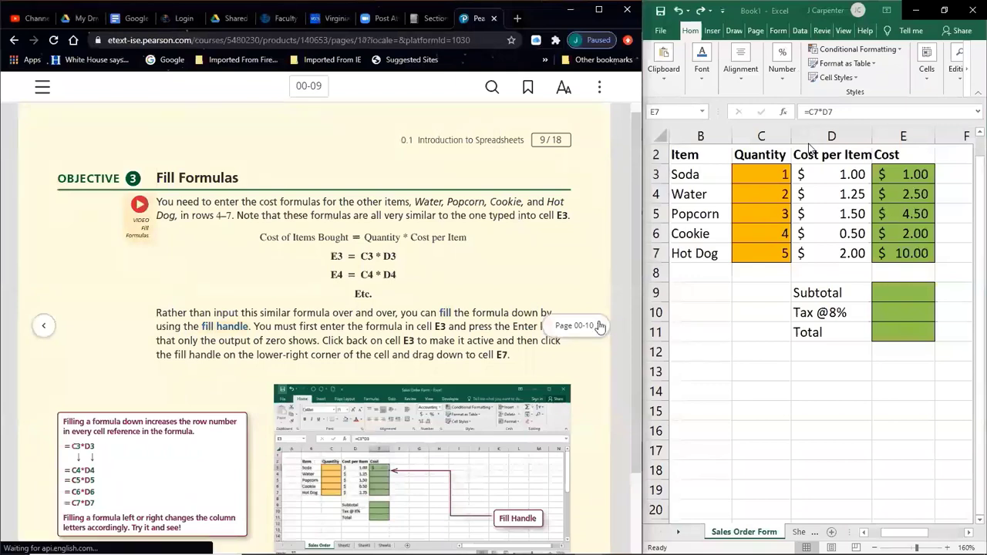
left_click(600, 326)
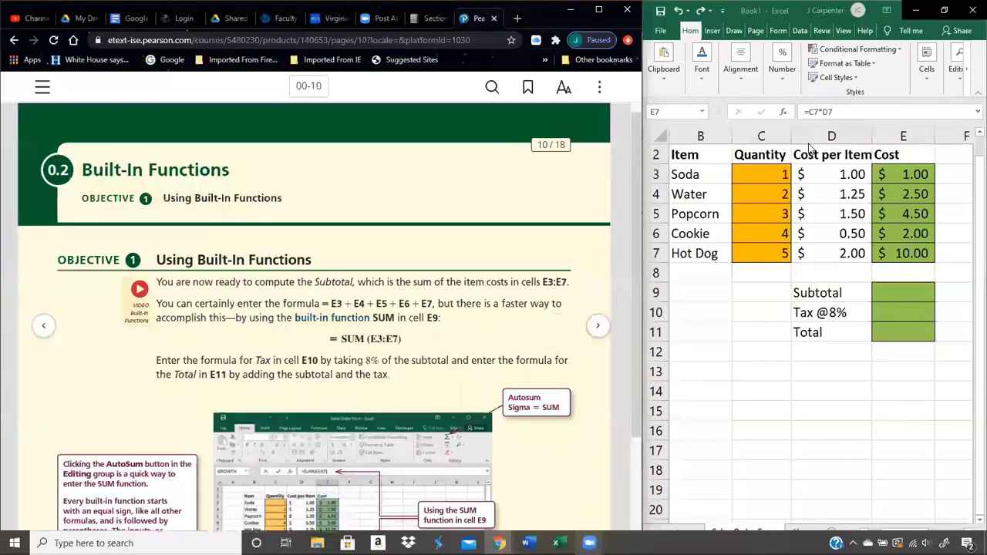
mouse_move(527, 543)
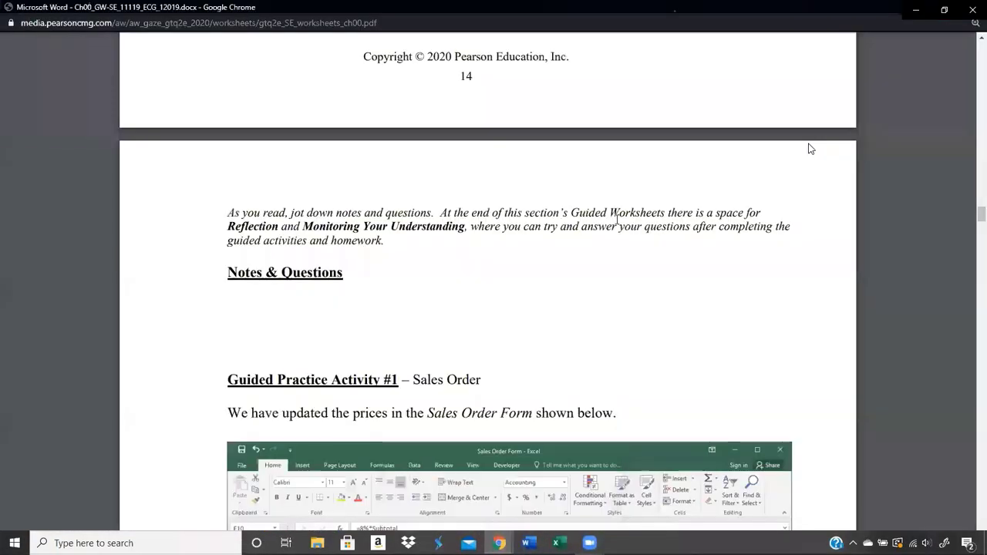
- Bring up the Ch00 worksheet PDF and scroll to fill-down questions 1–5 on page 15
left_click(533, 492)
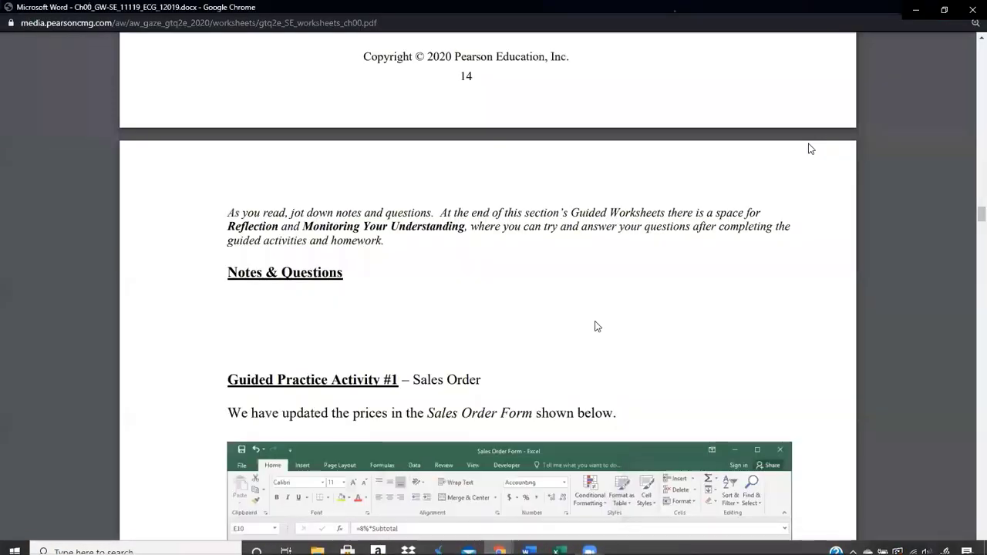
scroll(595, 326, "down", 10)
scroll(518, 270, "up", 10)
scroll(519, 270, "down", 3)
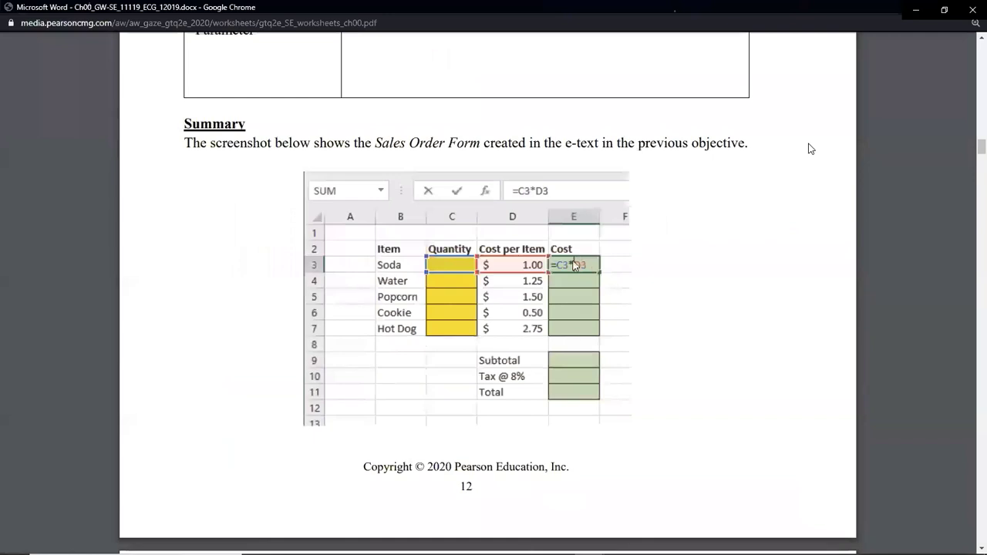
scroll(574, 267, "down", 15)
scroll(575, 267, "down", 15)
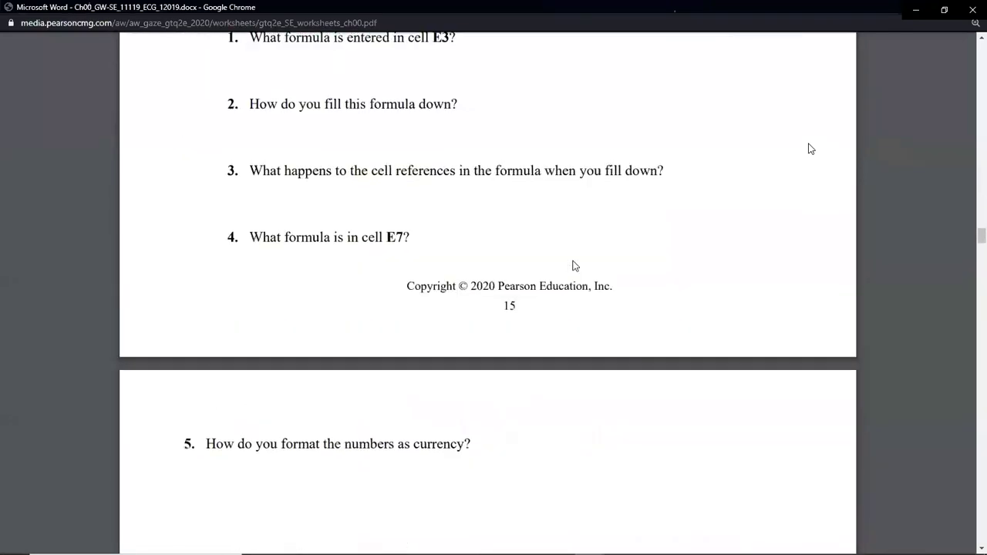
mouse_move(867, 160)
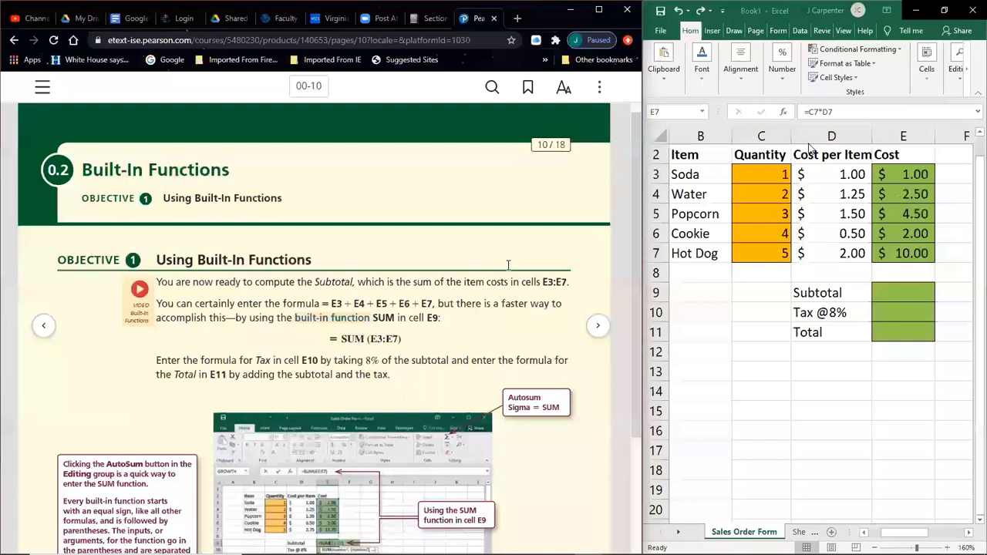
- Show the Built-In Functions lesson and select the empty Subtotal, Tax and Total cells E9–E11
scroll(508, 265, "down", 1)
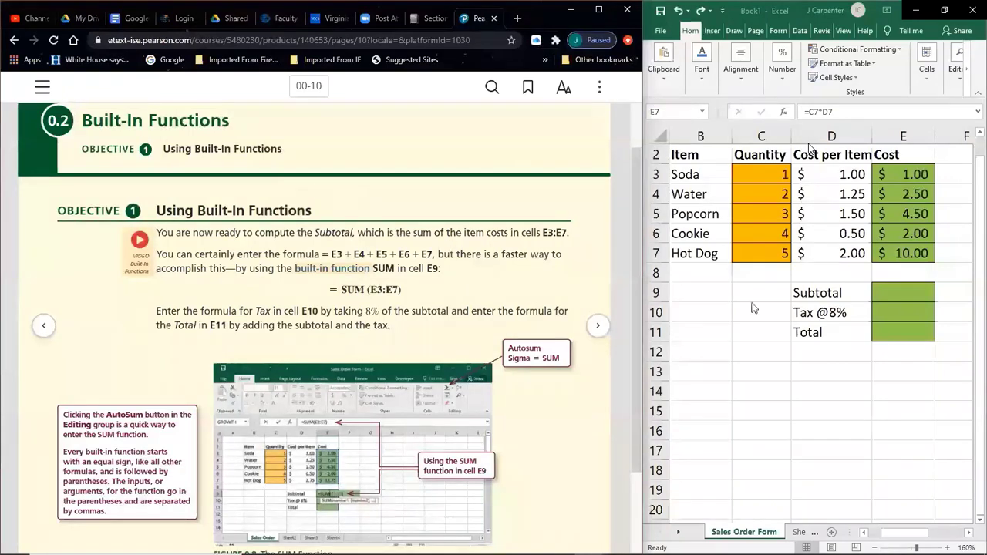
left_click(876, 292)
left_click(883, 315)
left_click(888, 327)
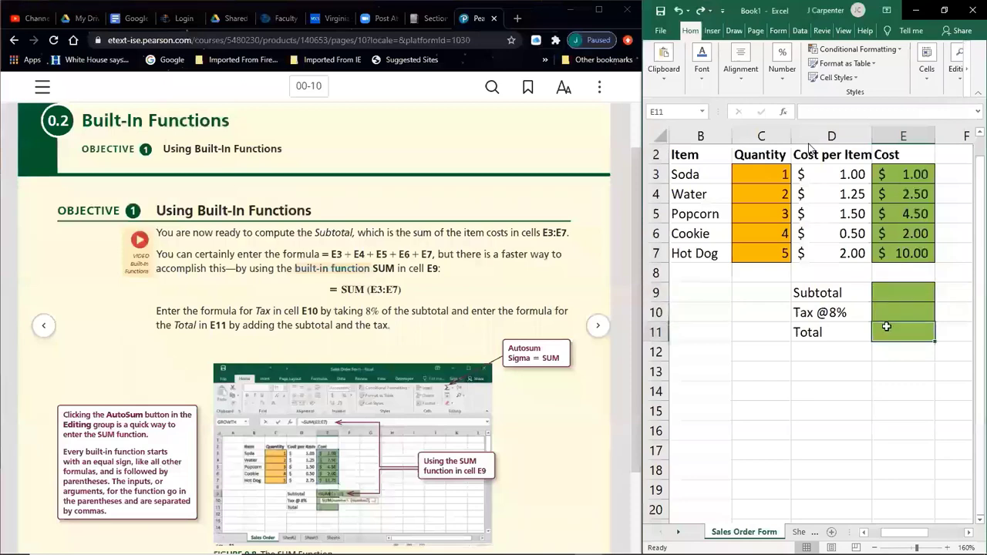
left_click(902, 292)
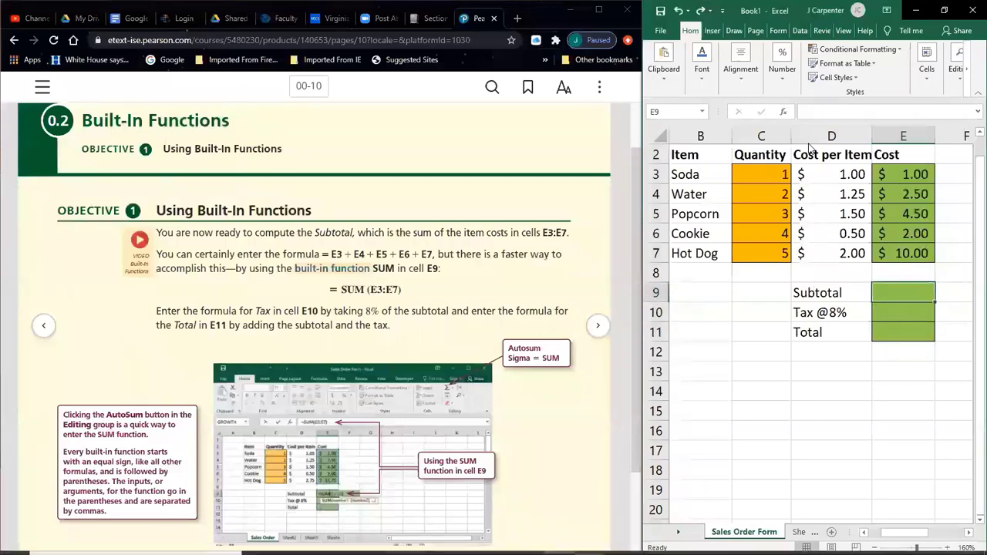
mouse_move(527, 543)
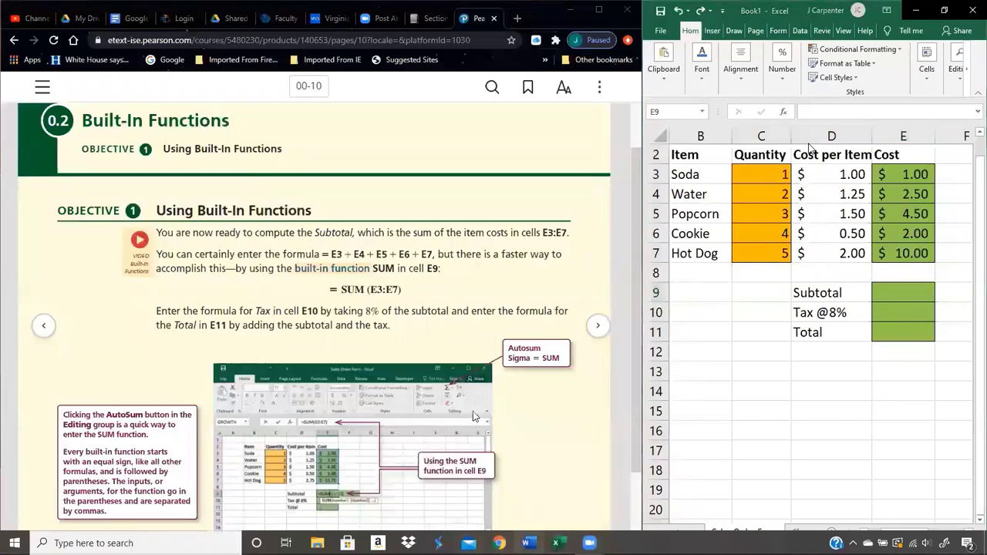
key("alt+Tab")
- Highlight the '=sum(first cell: last cell)' line in the Word notes, then leave Word
scroll(471, 408, "down", 3)
scroll(471, 408, "up", 2)
scroll(471, 408, "down", 1)
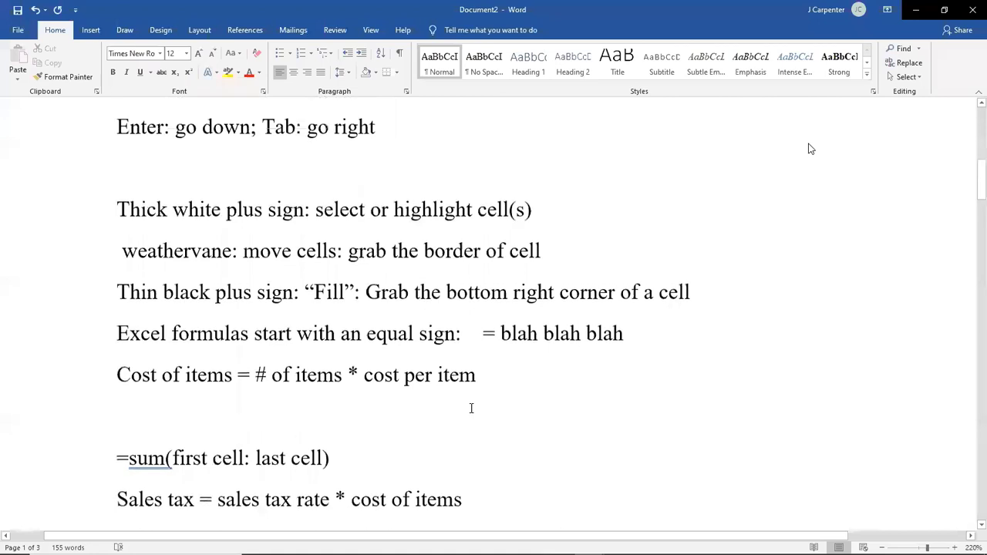
scroll(471, 408, "up", 1)
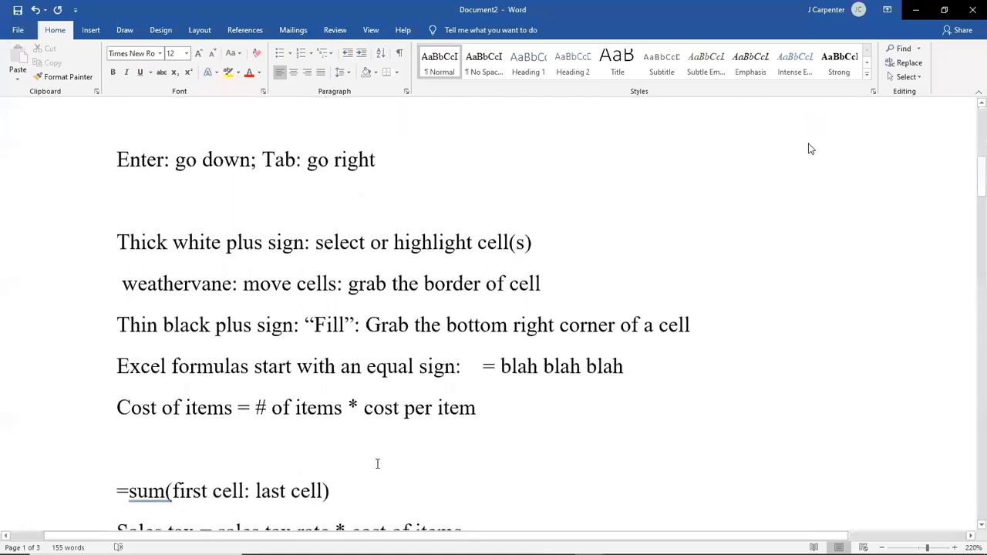
left_click_drag(340, 492, 115, 492)
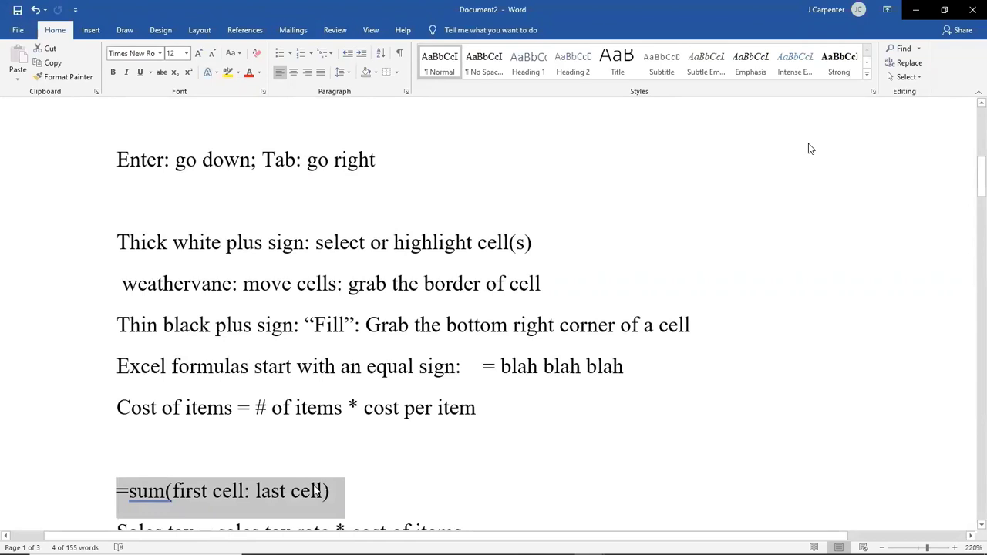
left_click(366, 462)
left_click_drag(336, 492, 117, 498)
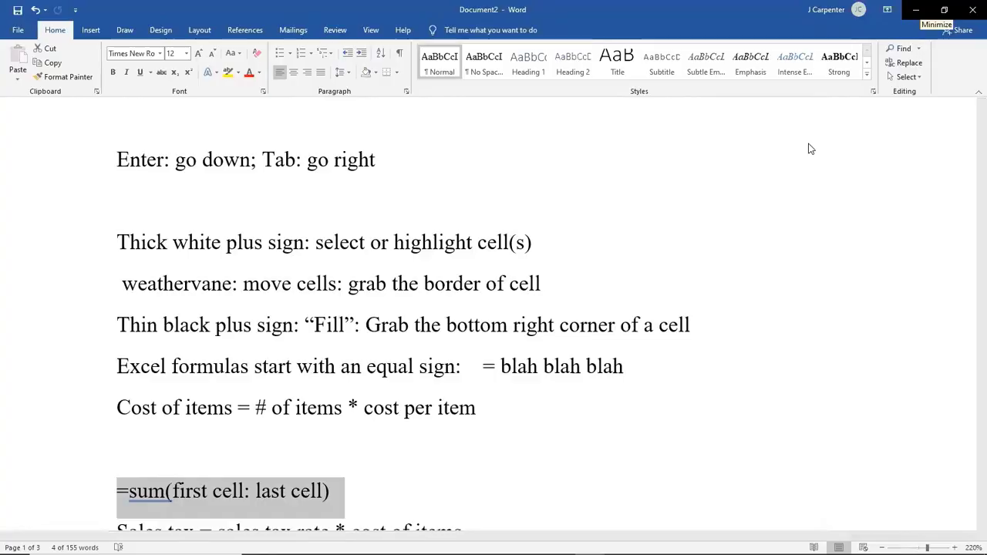
key("alt+Tab")
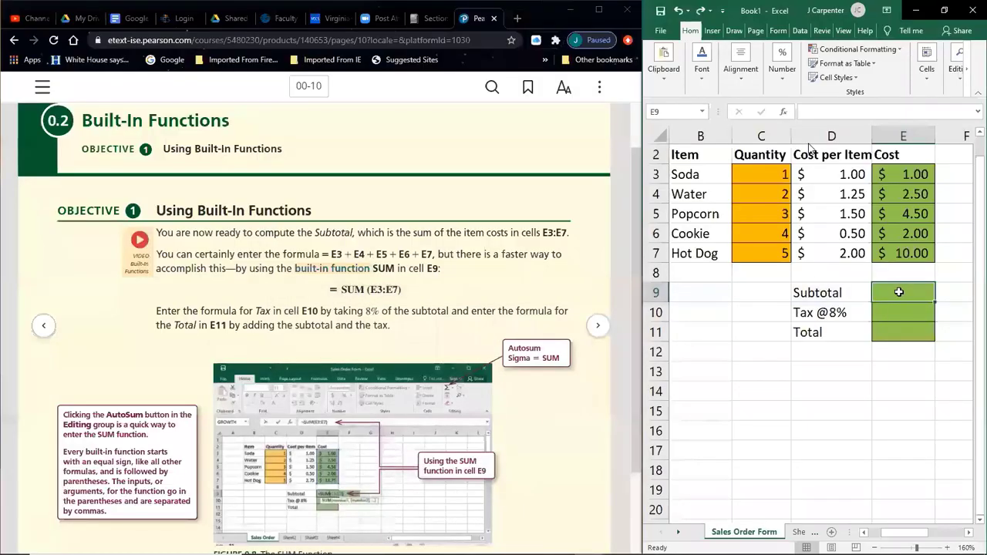
- Preview the E3:E7 total, then enter =sum(E3:E7) in Subtotal E9, showing $20.00
left_click_drag(912, 177, 908, 255)
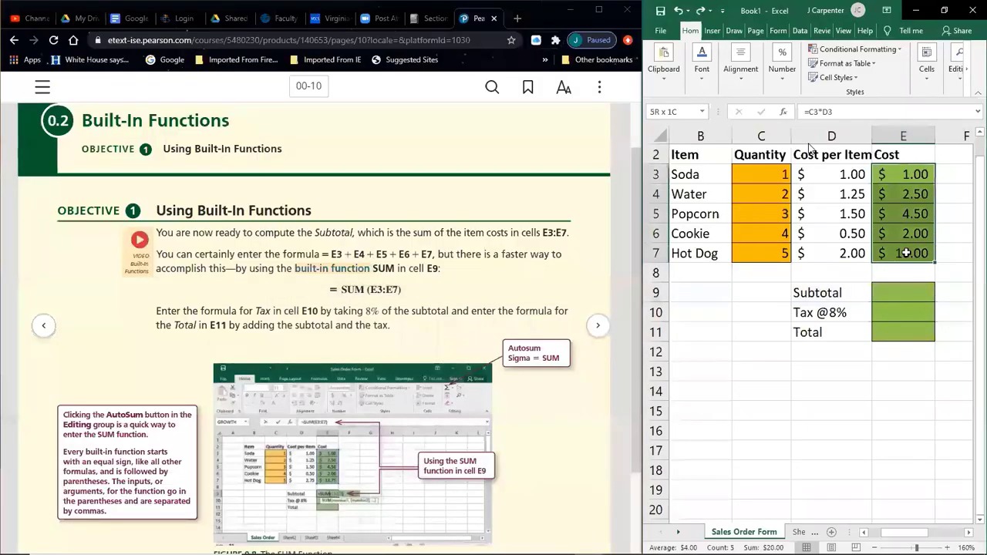
left_click(885, 292)
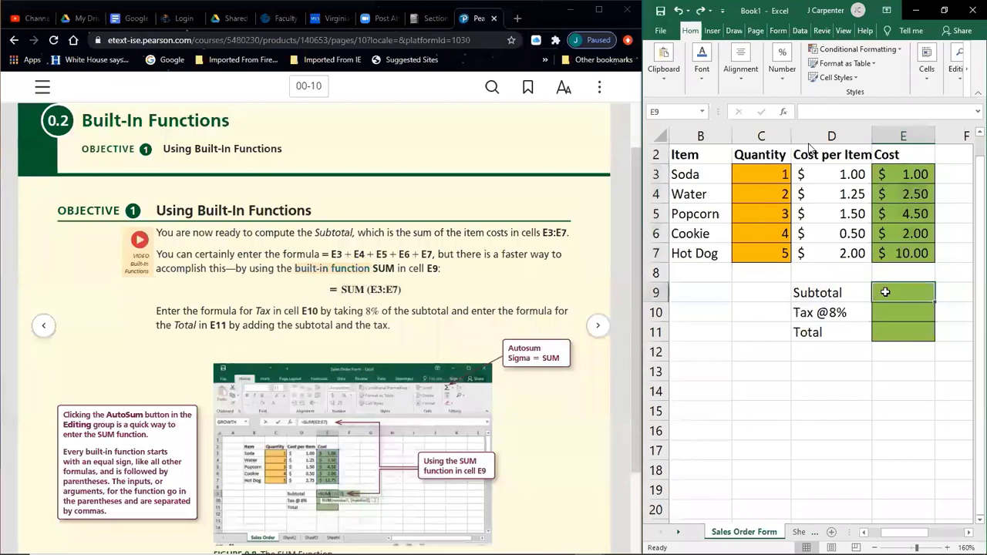
type("=")
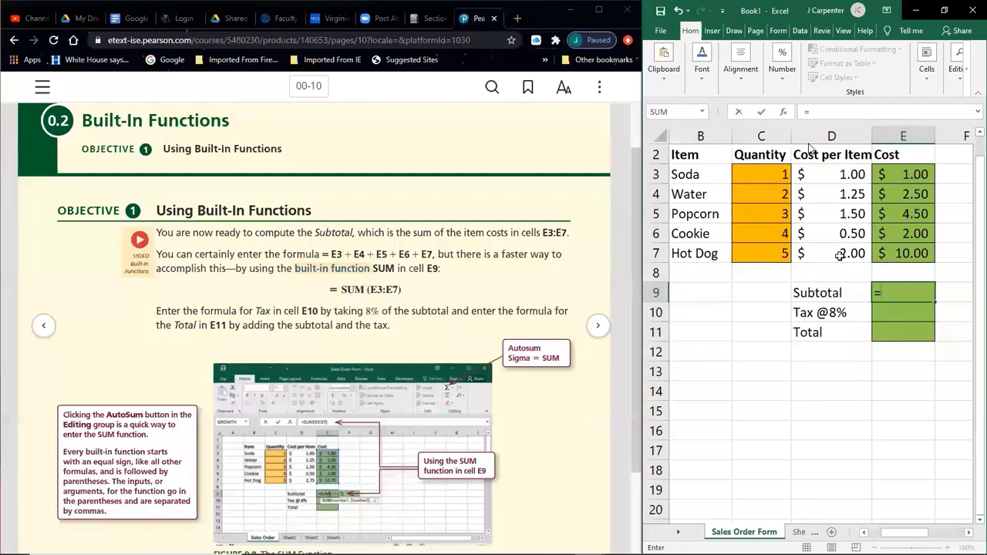
type("sum")
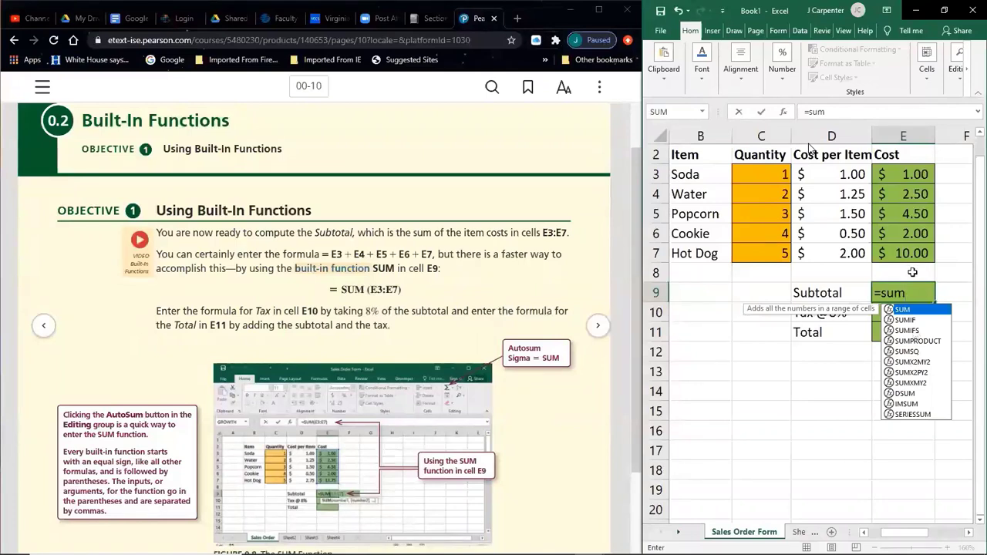
type("(")
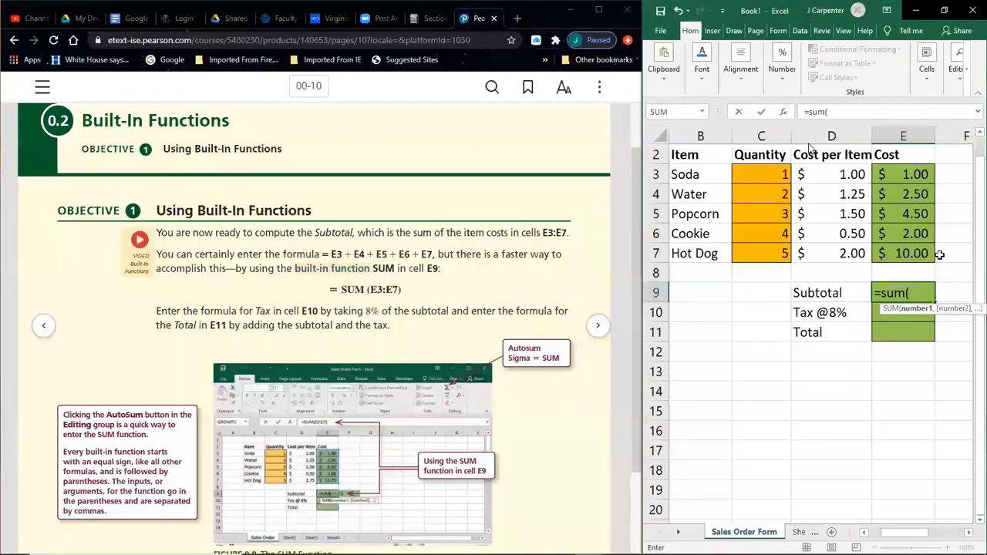
type("E3")
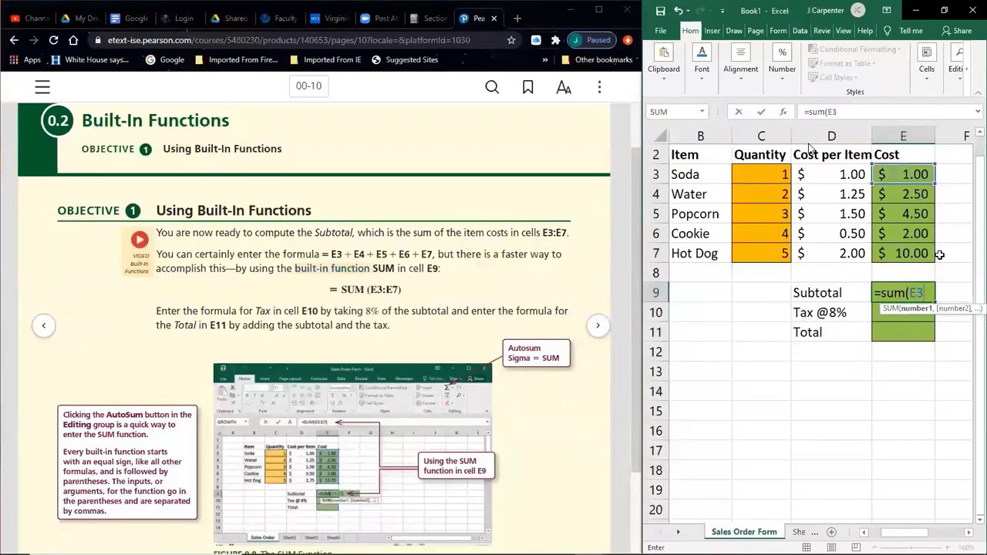
type(":")
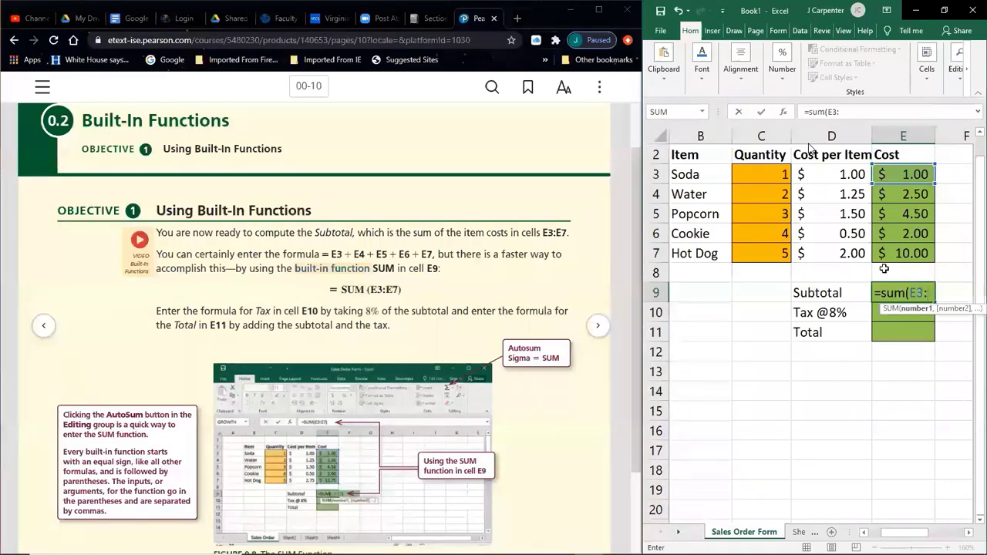
type("E7")
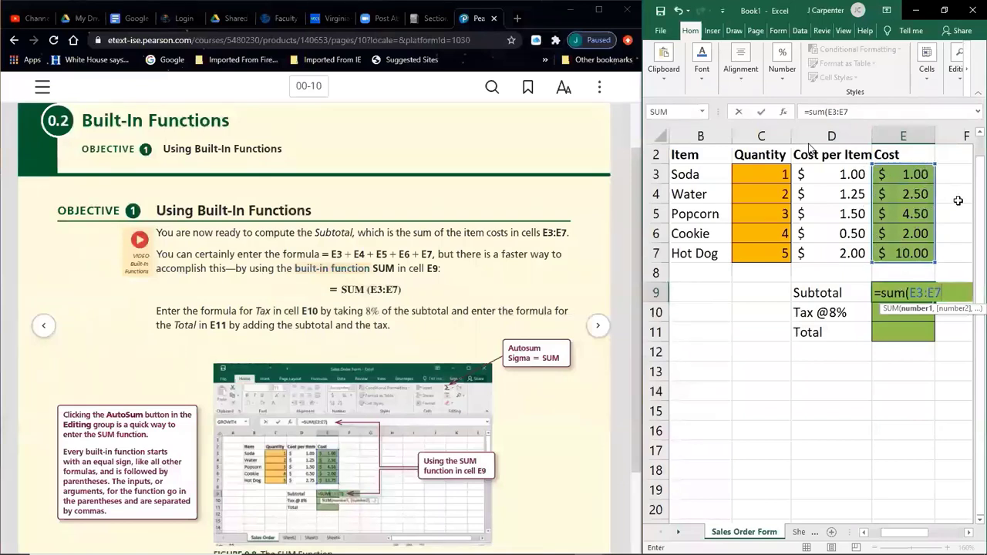
type(")")
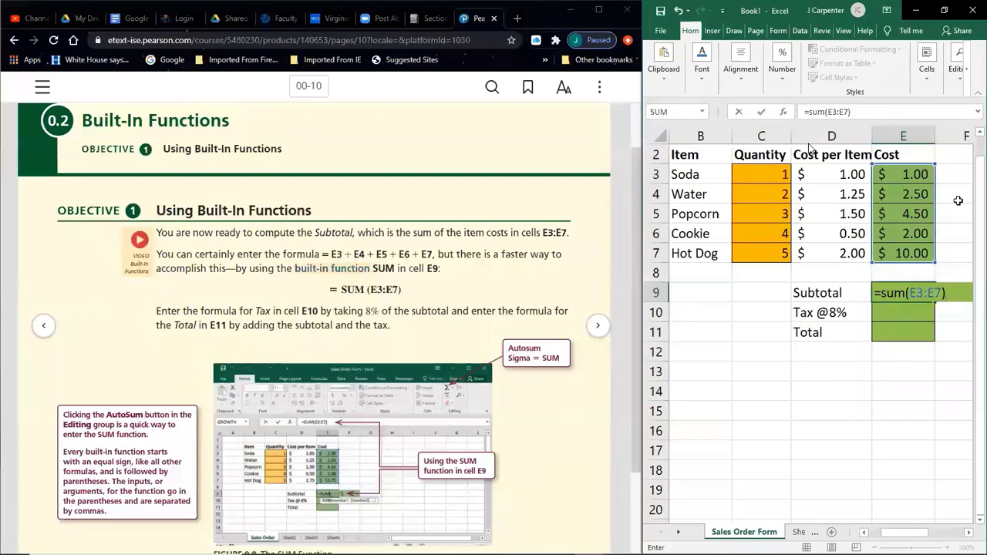
key("Return")
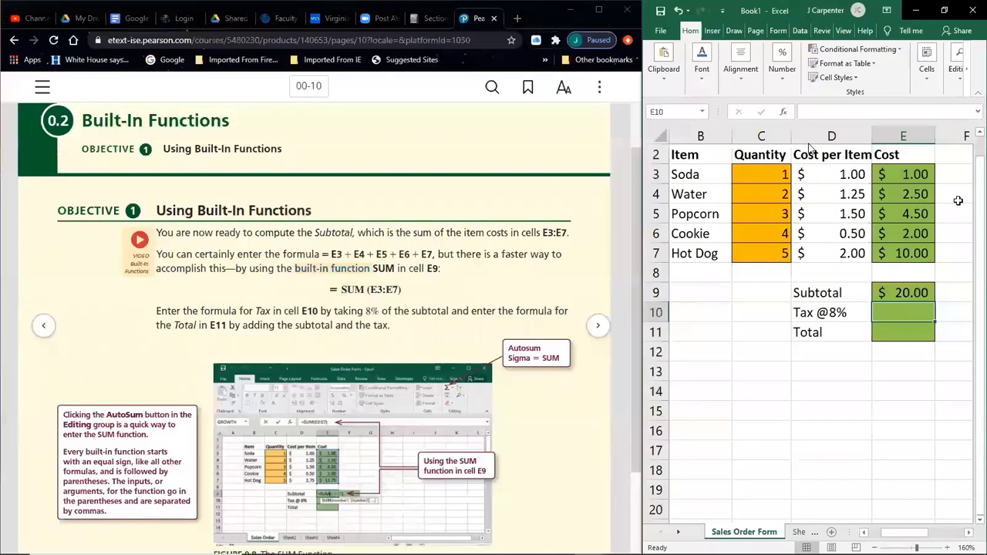
left_click(768, 246)
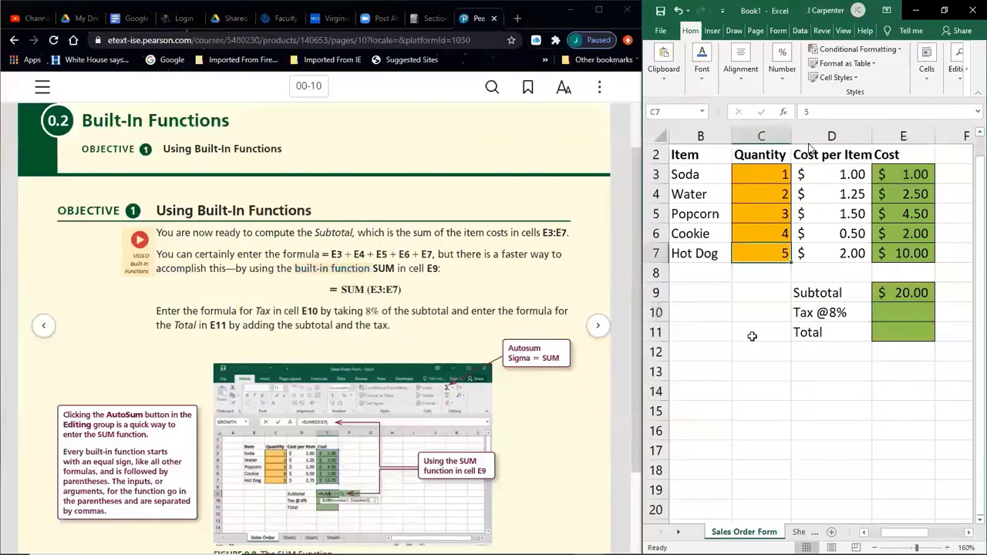
type("10")
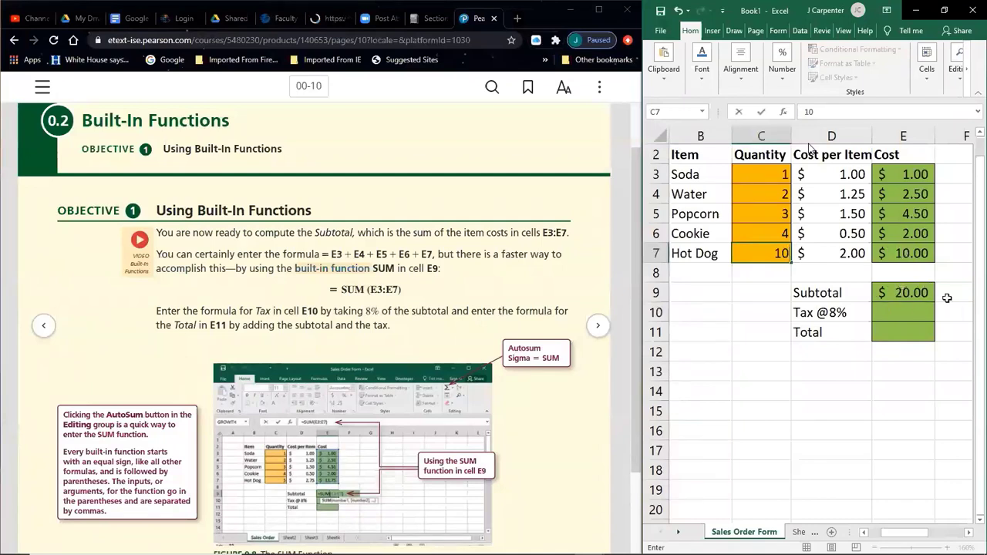
key("Return")
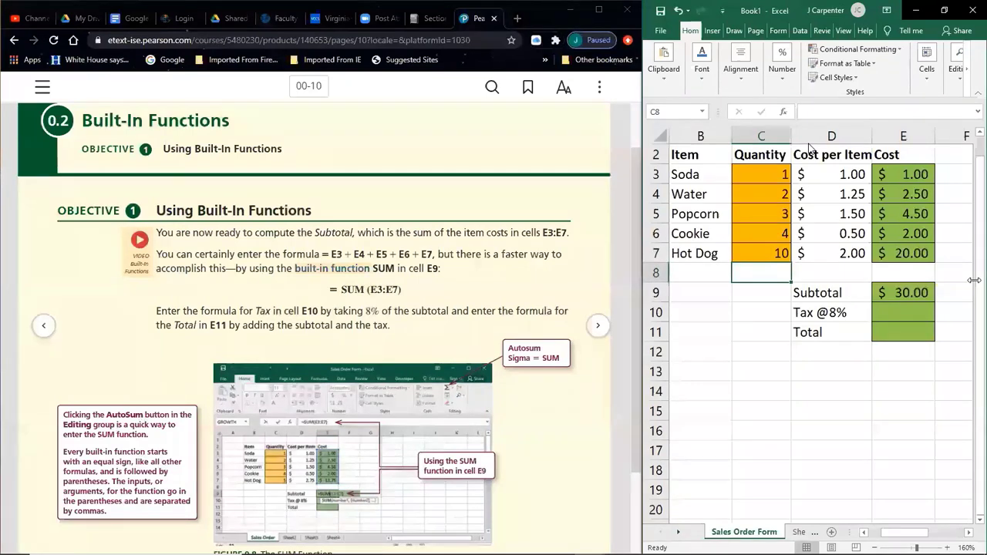
key("Up")
type("5")
key("Return")
left_click(746, 217)
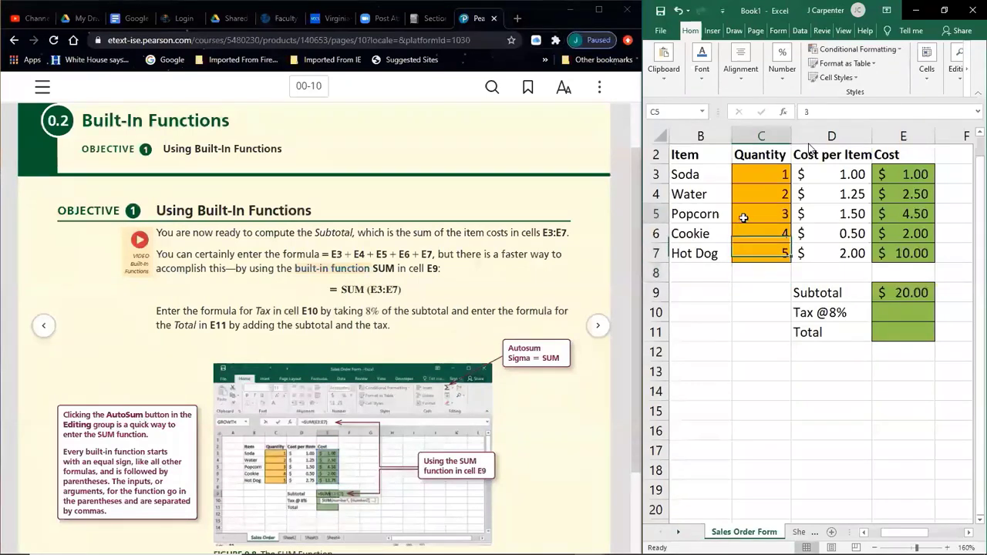
type("17")
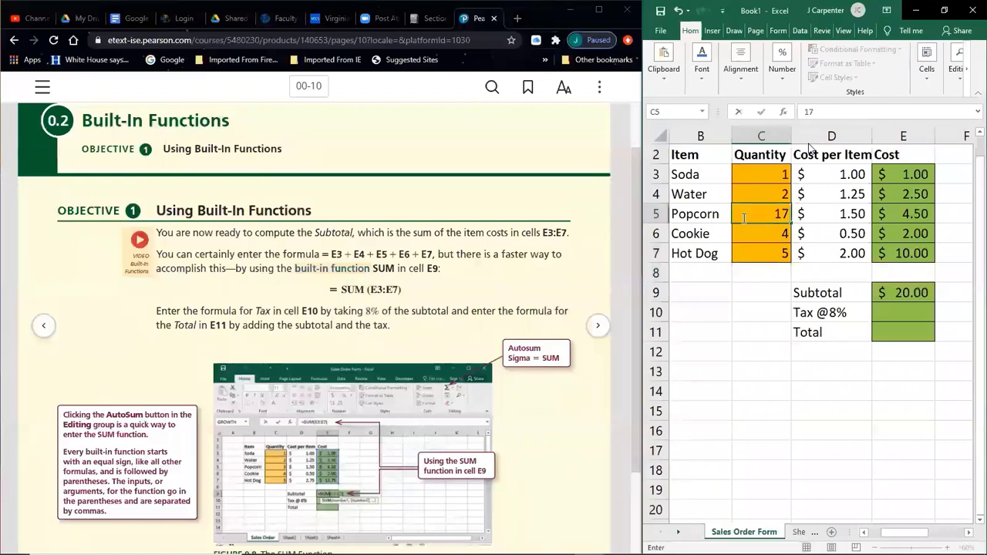
key("Return")
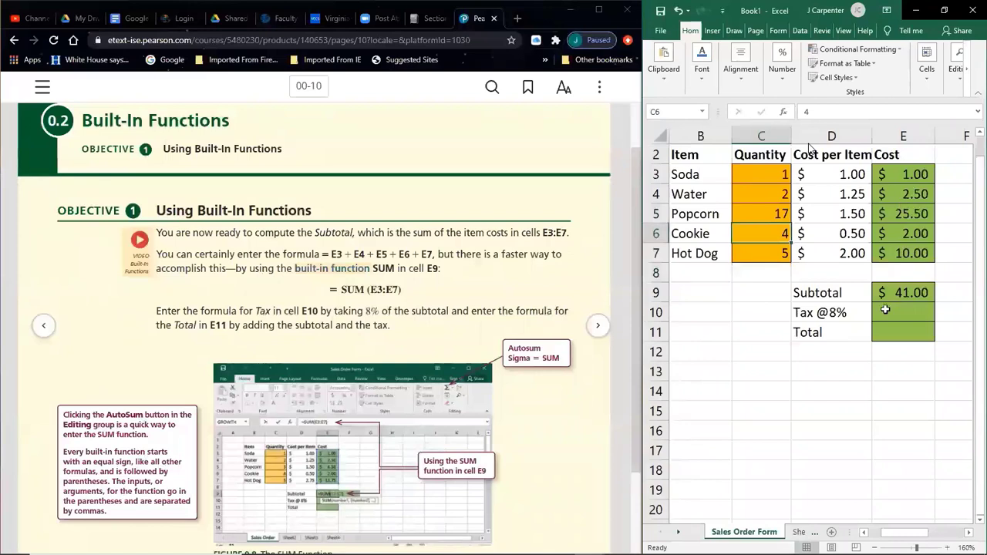
left_click(678, 10)
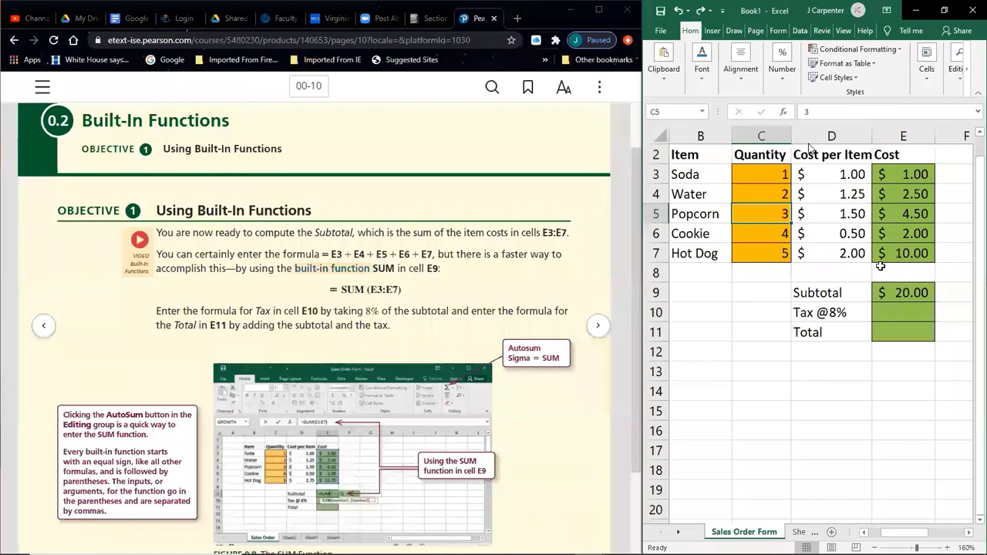
left_click(894, 313)
mouse_move(564, 529)
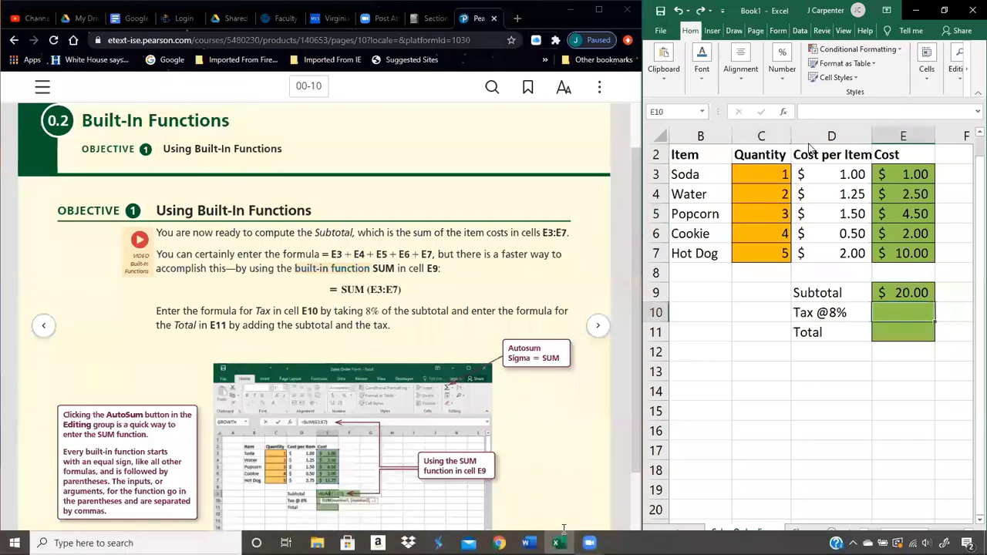
- Highlight 'sales tax rate' in the Word Sales tax note, then minimize Word
left_click(527, 543)
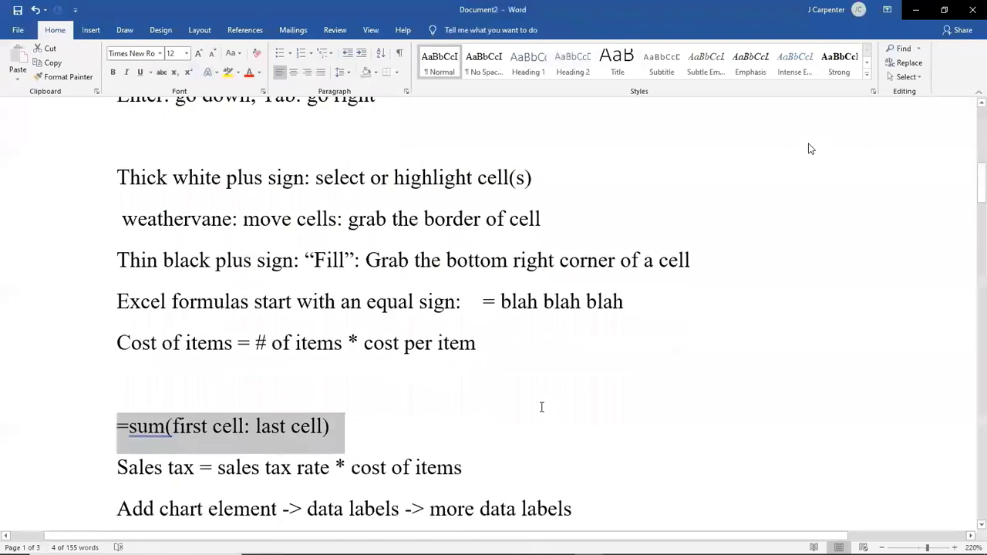
left_click(479, 466)
left_click_drag(218, 468, 330, 468)
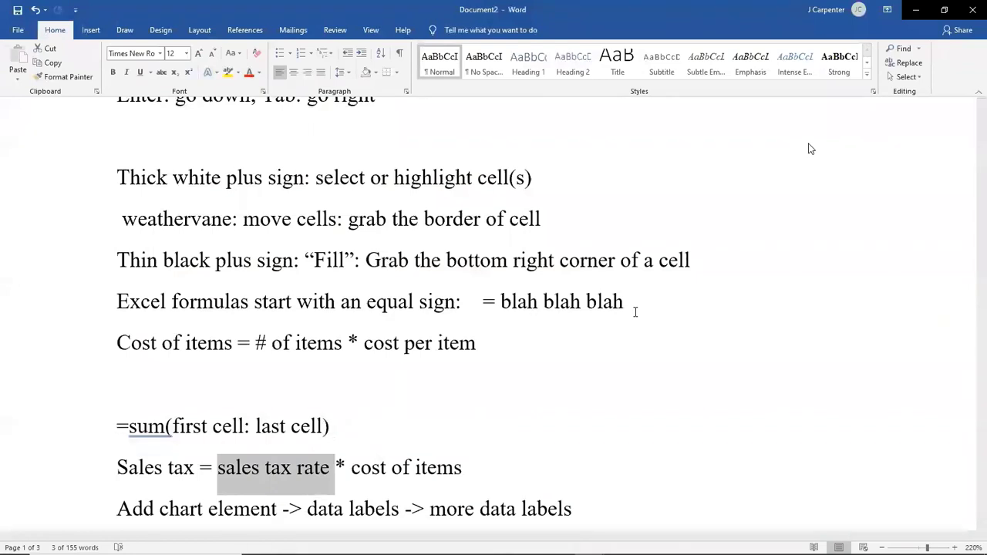
scroll(635, 312, "up", 1)
left_click_drag(970, 195, 970, 198)
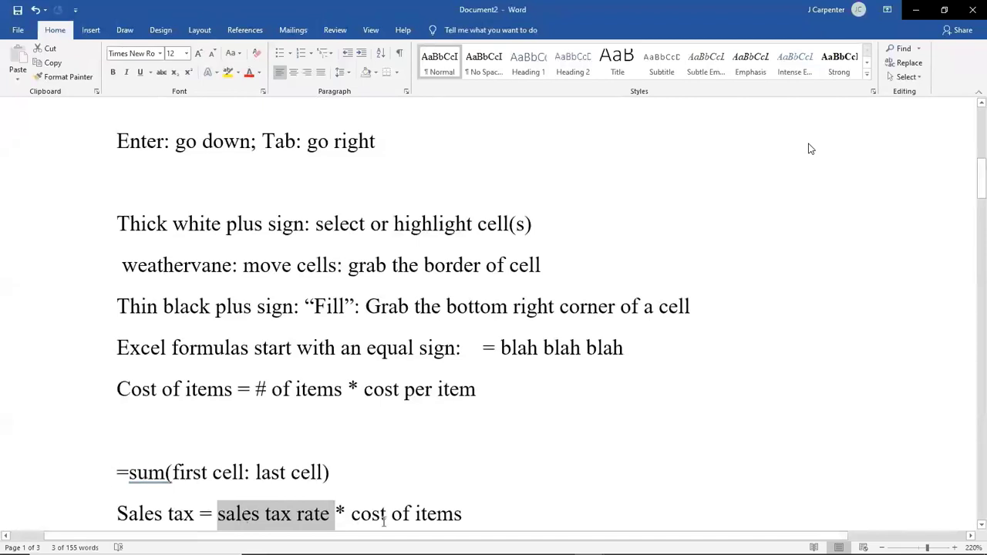
left_click(918, 11)
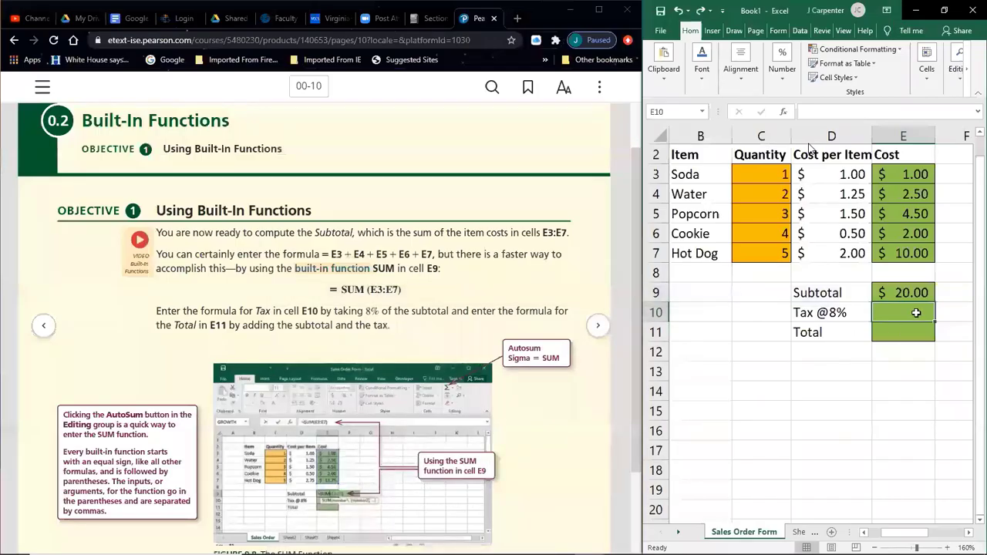
- Enter =8%*E9 in the Tax cell E10, giving $1.60
type("=")
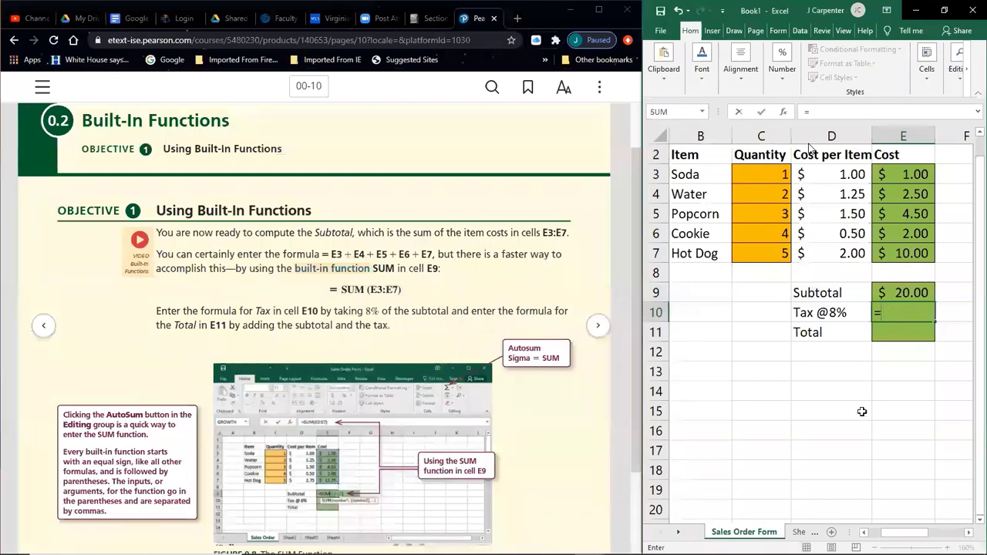
type("8%")
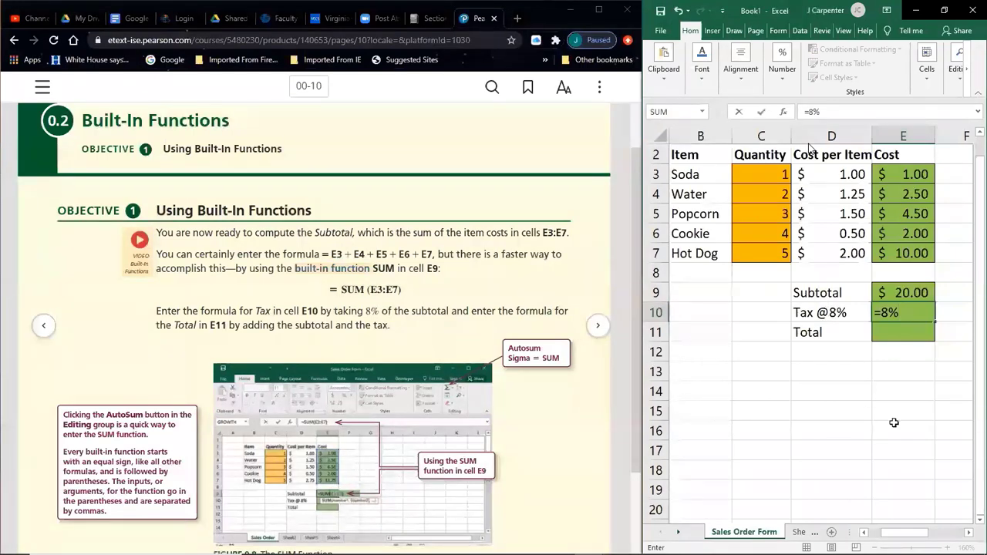
type("*")
left_click(905, 292)
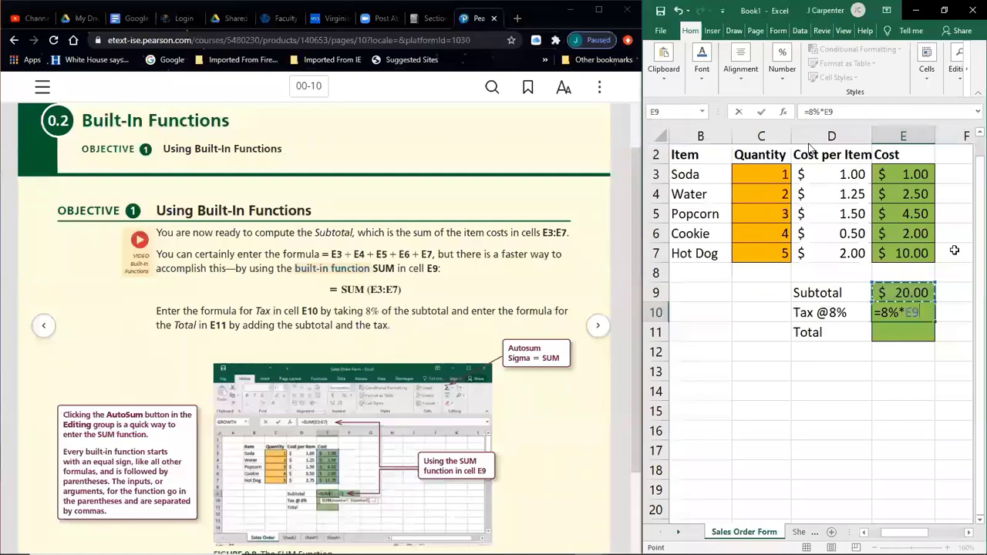
key("Return")
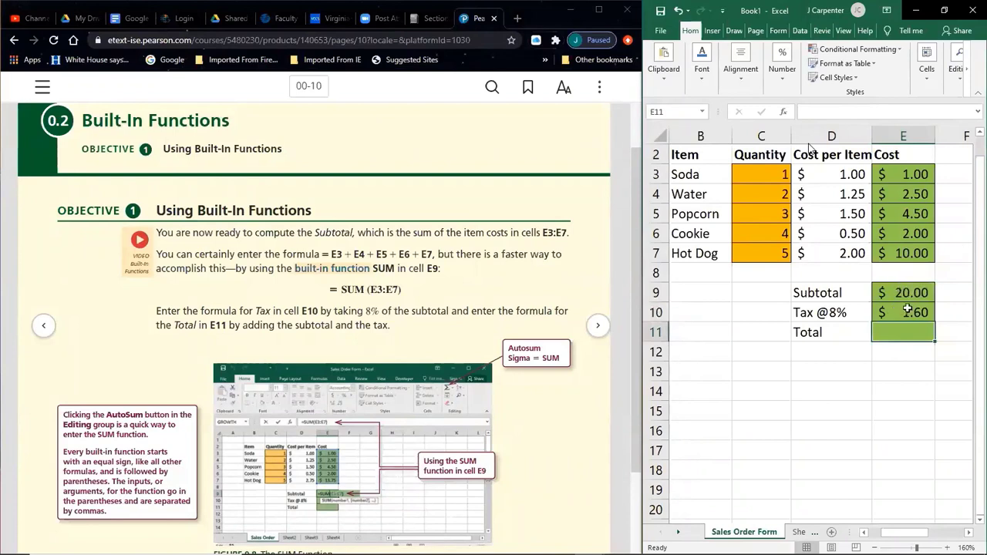
- Enter =SUM(E9:E10) in Total E11 to show $21.60, then undo it
type("=")
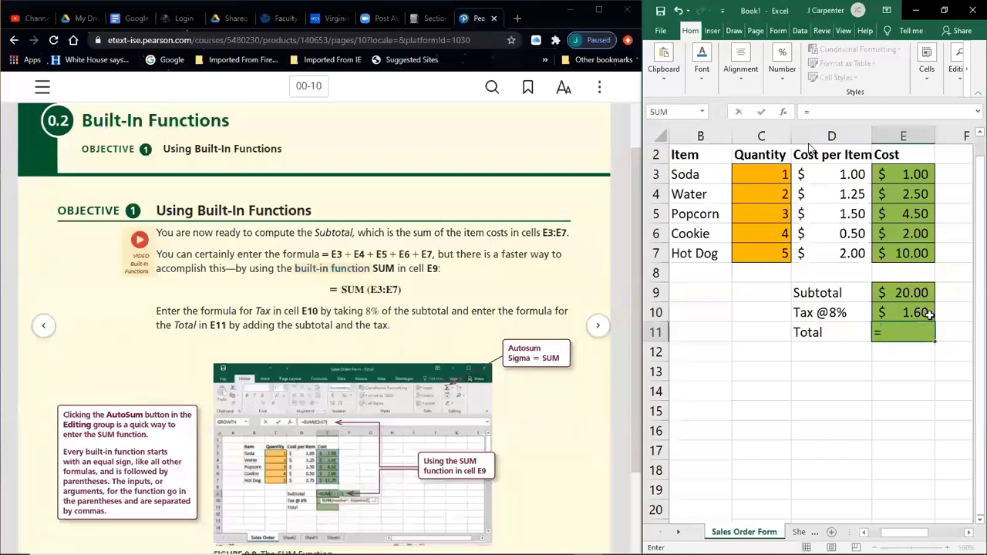
type("sum(")
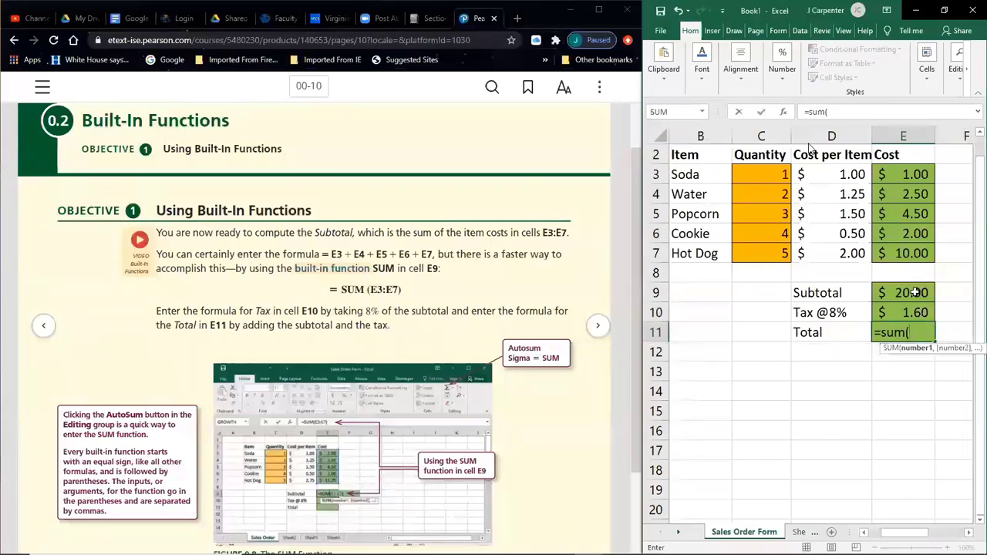
left_click(916, 292)
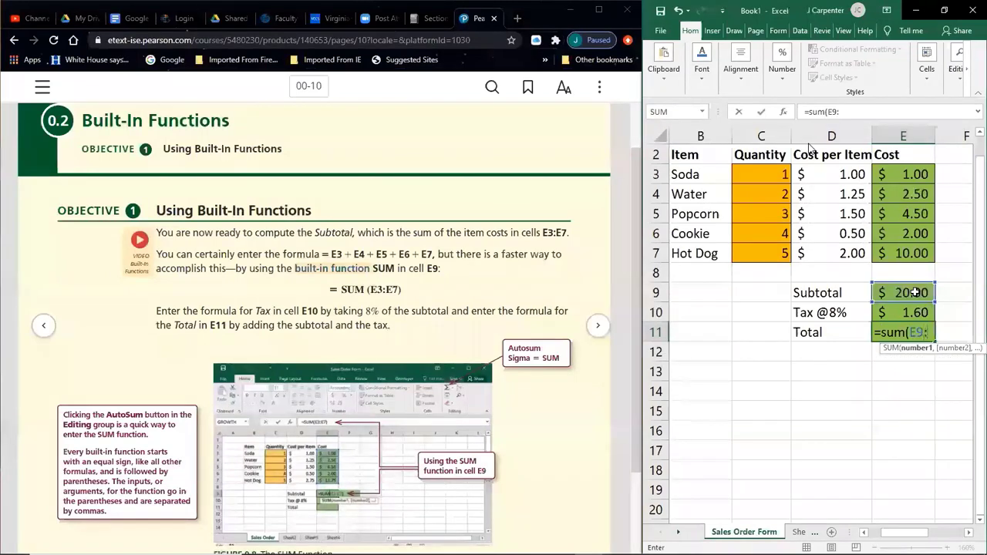
key("shift+Up")
key("shift+Up")
key("shift+Up")
key("shift+Up")
key("shift+Up")
key("shift+Up")
key("shift+Up")
key("shift+Up")
key("shift+Down")
key("shift+Down")
key("shift+Down")
key("shift+Down")
key("shift+Down")
key("shift+Down")
key("shift+Down")
key("shift+Down")
key("shift+Down")
type(")")
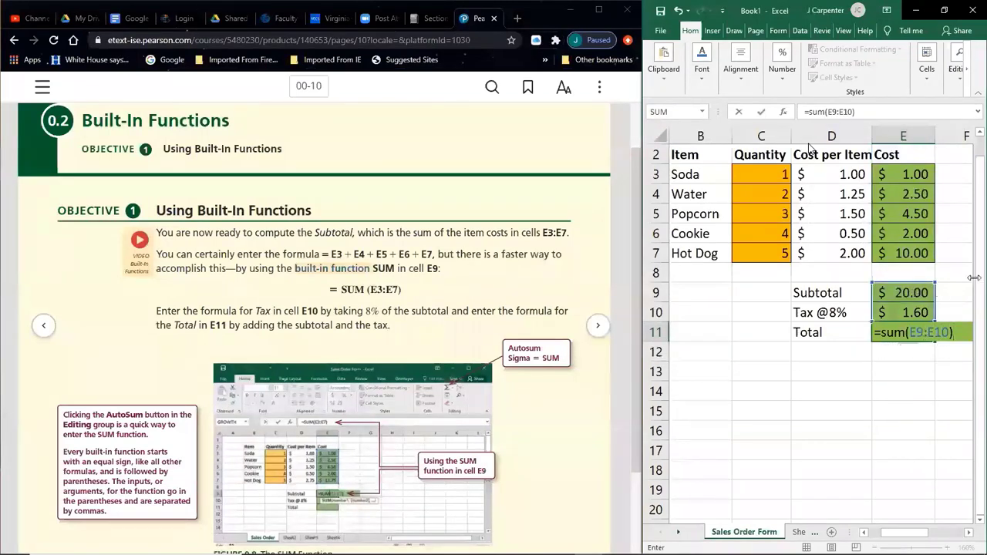
key("Return")
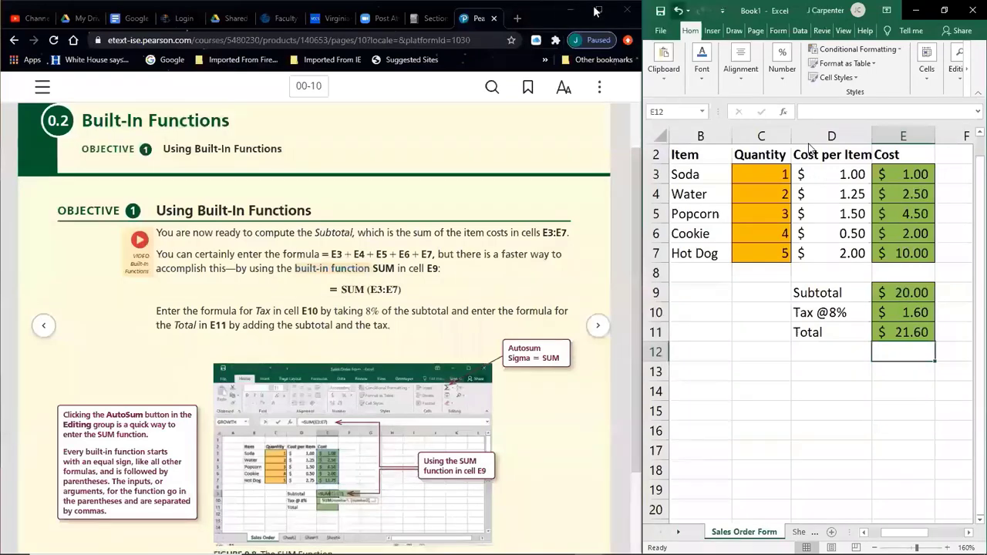
key("ctrl+z")
- Re-enter the Total in E11 as =E9+E10
type("=")
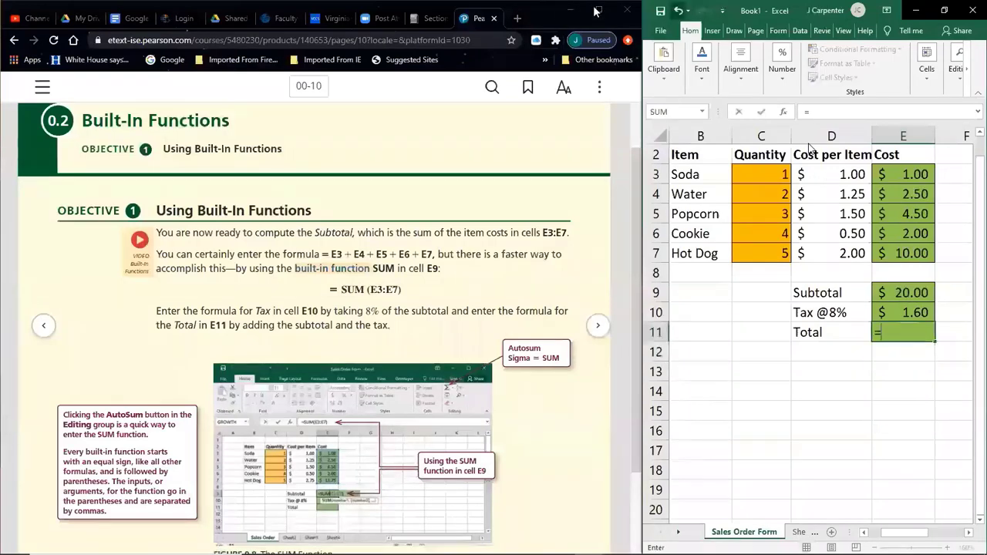
left_click(901, 293)
type("+")
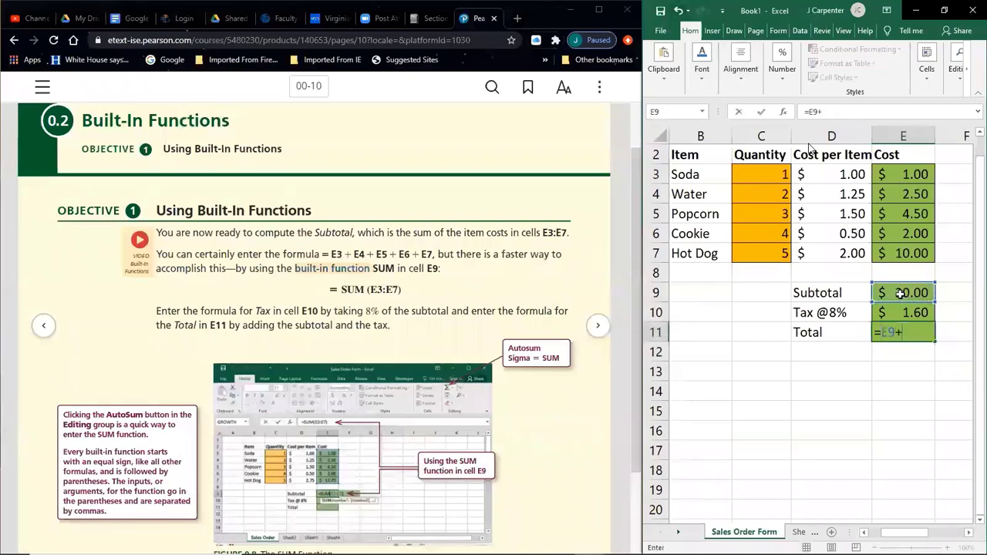
left_click(901, 309)
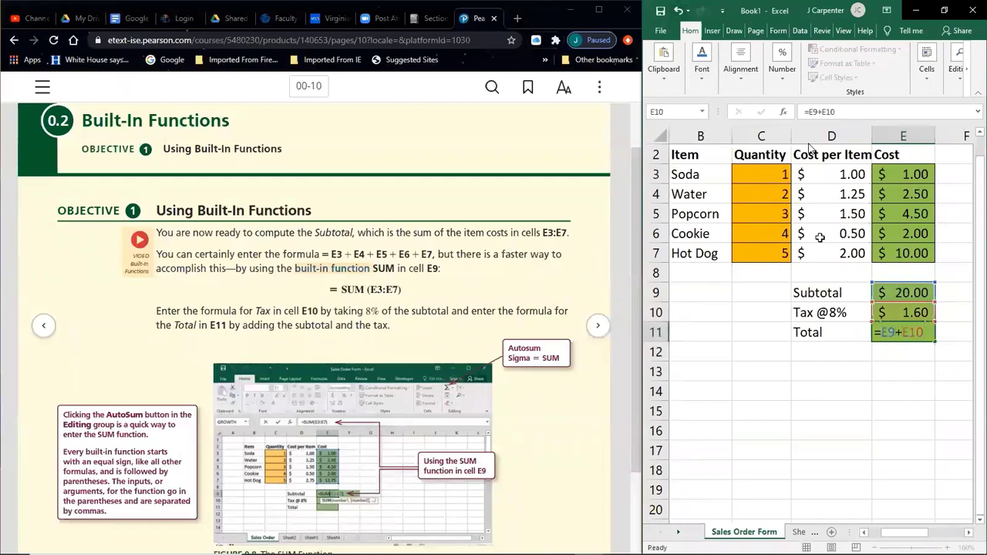
key("Return")
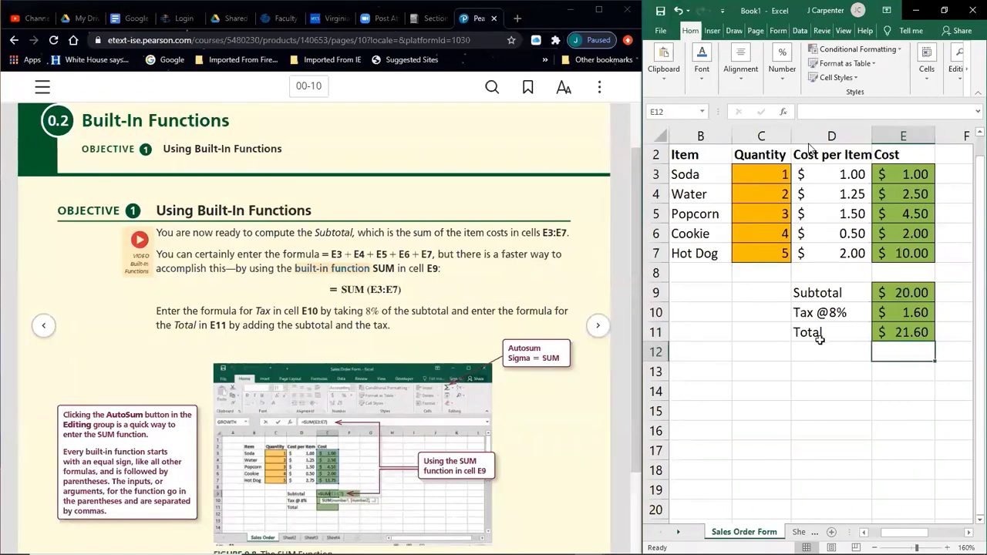
- Re-enter the Subtotal in E9 as =SUM(E3:E7), which still shows $20.00
left_click(812, 365)
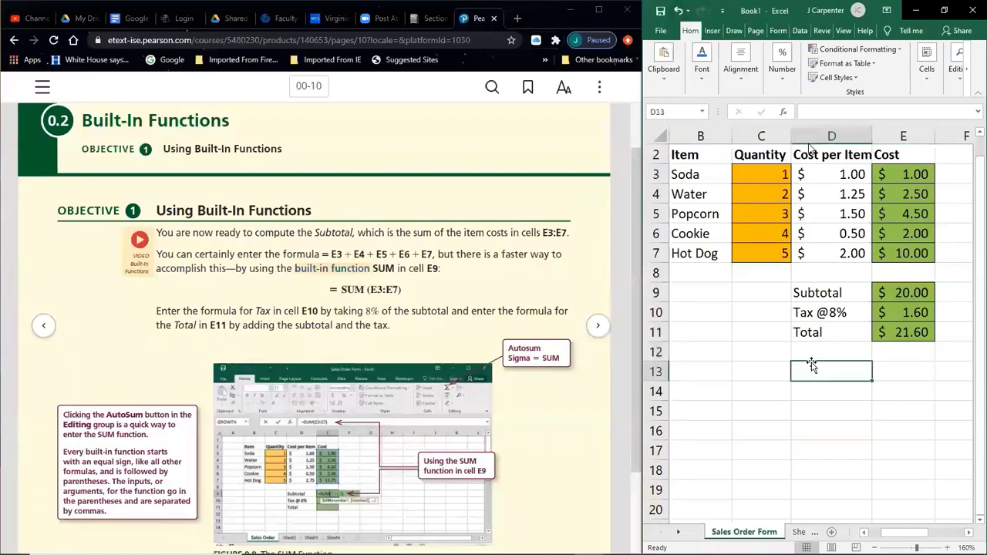
left_click(903, 293)
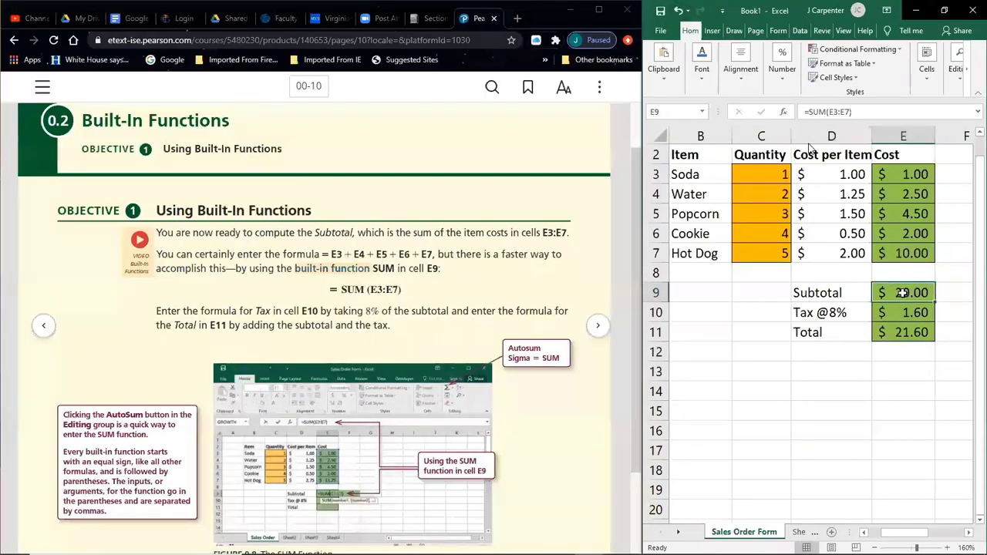
key("BackSpace")
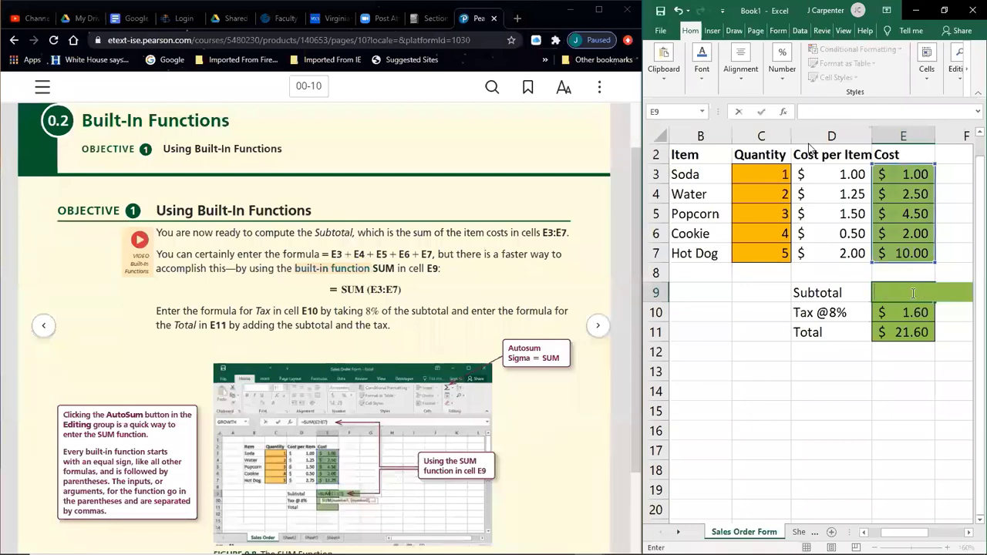
type("=")
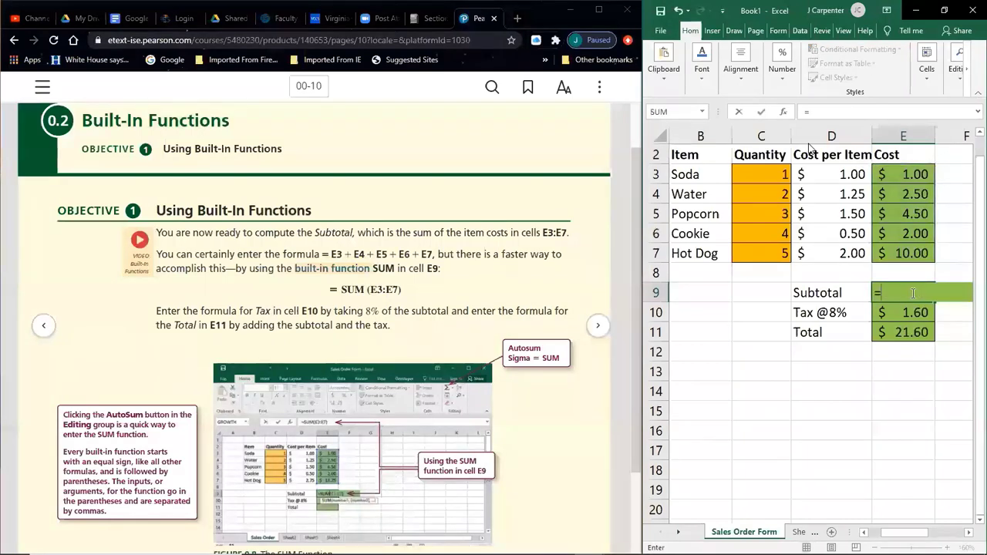
type("sum(")
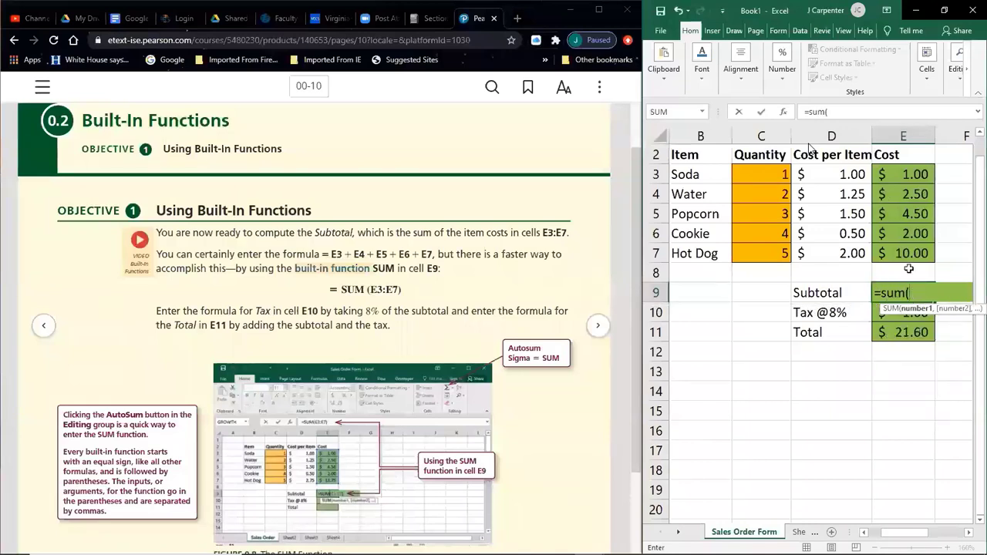
left_click(916, 174)
left_click_drag(917, 174, 916, 254)
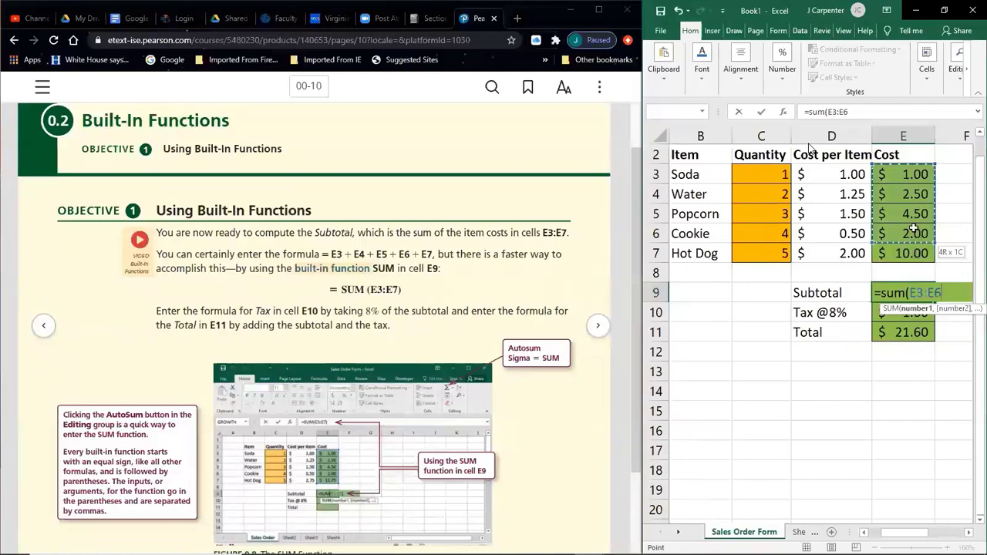
left_click(915, 176)
left_click_drag(916, 176, 915, 212)
left_click_drag(916, 219, 900, 253)
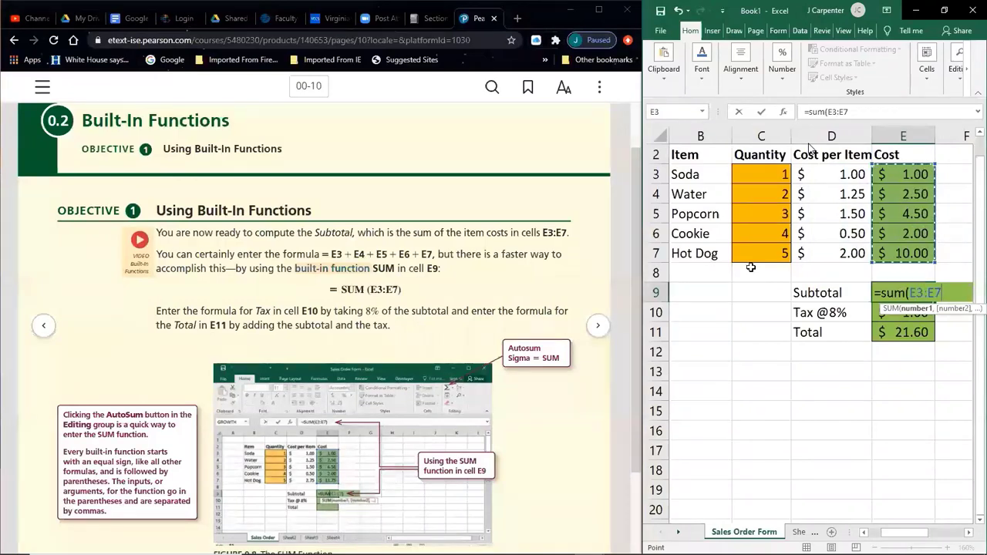
key("Return")
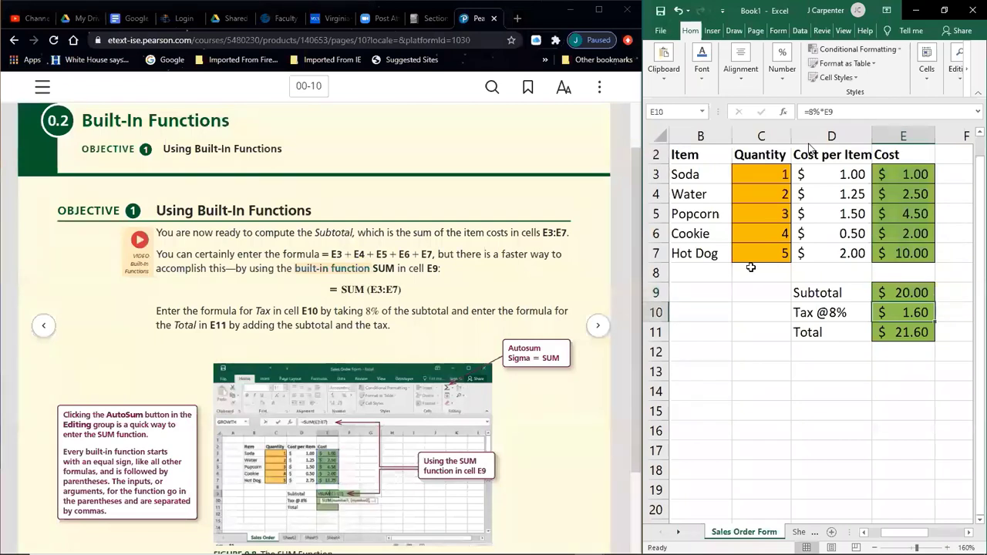
- Turn to textbook page 00-11 and highlight the five functions SUM, AVERAGE, MAX, MIN and COUNT
left_click(598, 326)
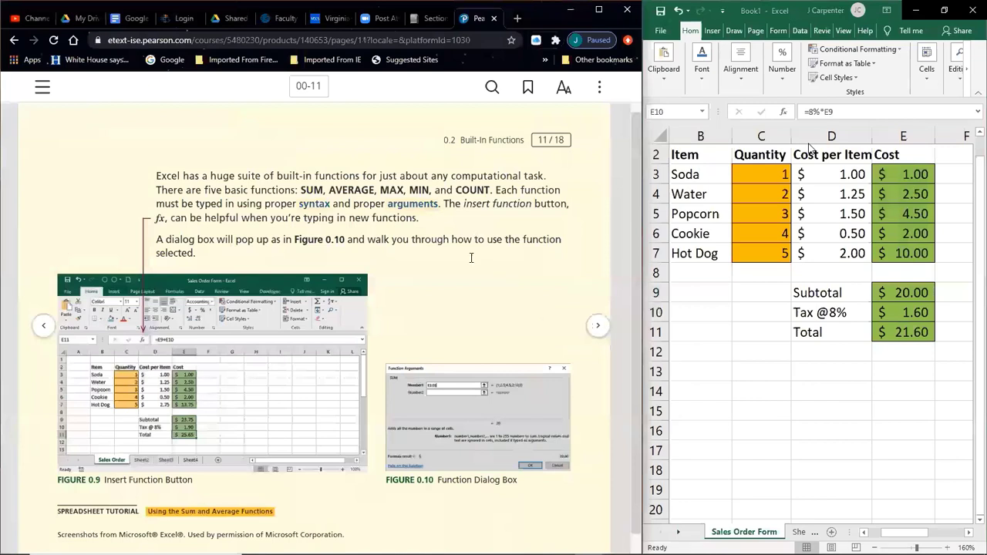
left_click_drag(301, 187, 491, 189)
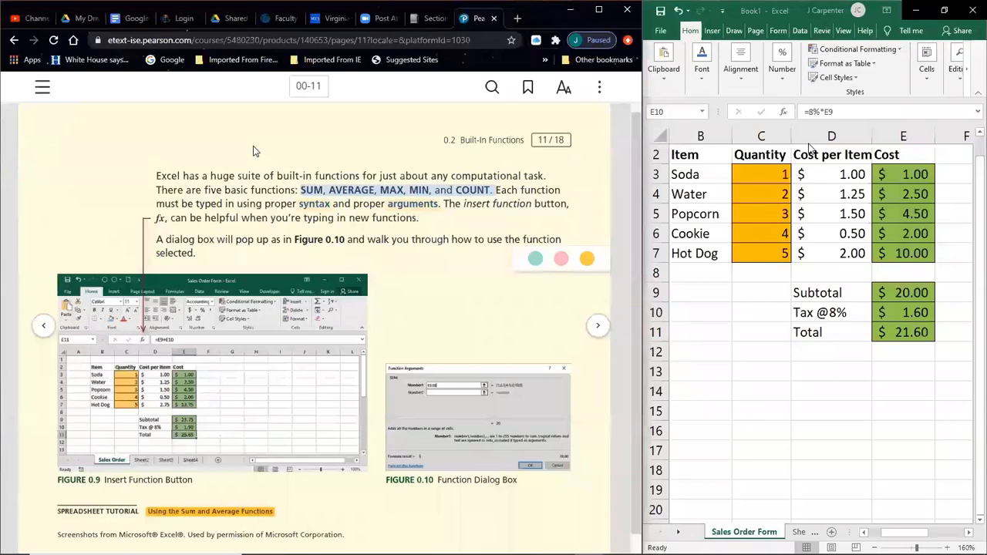
left_click(736, 360)
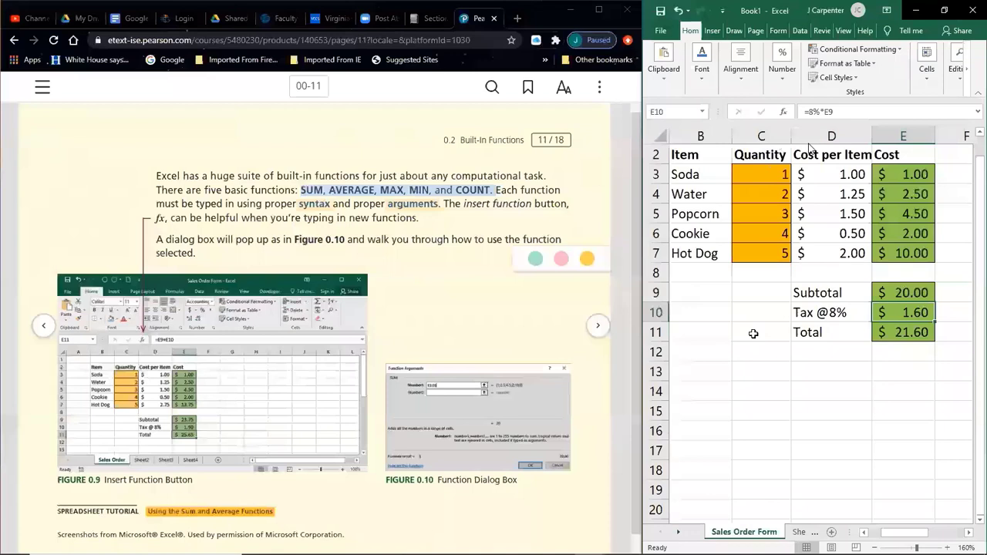
left_click(709, 407)
type("=")
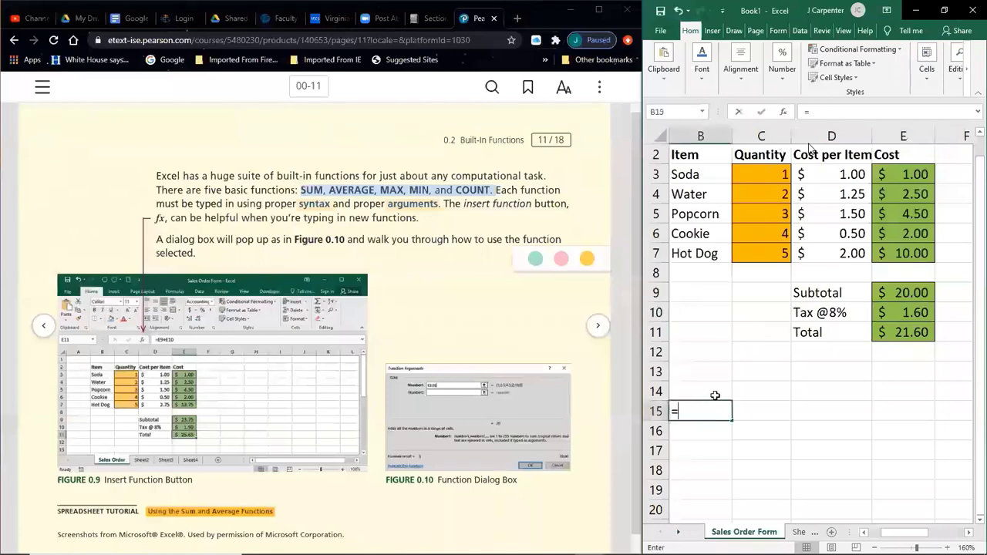
type("average(")
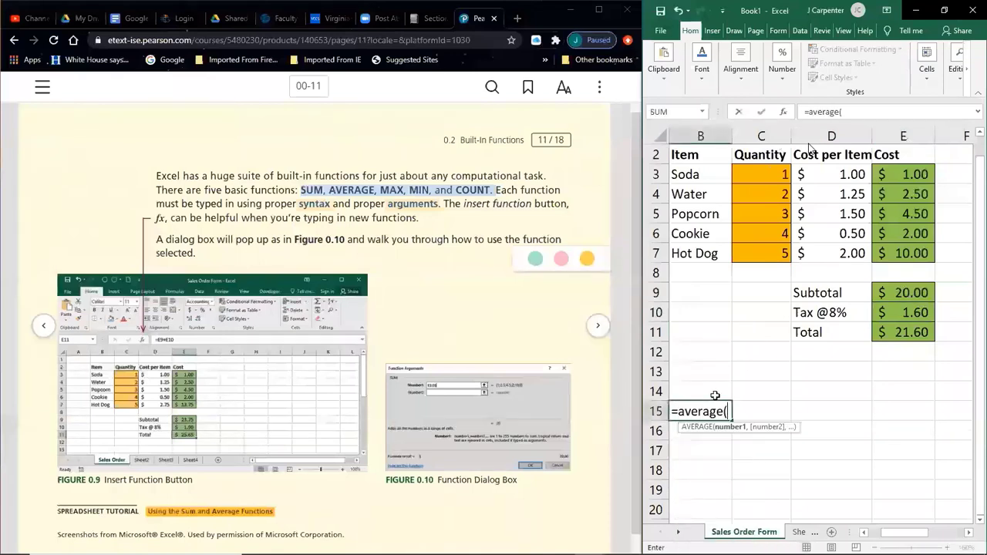
left_click_drag(771, 177, 768, 257)
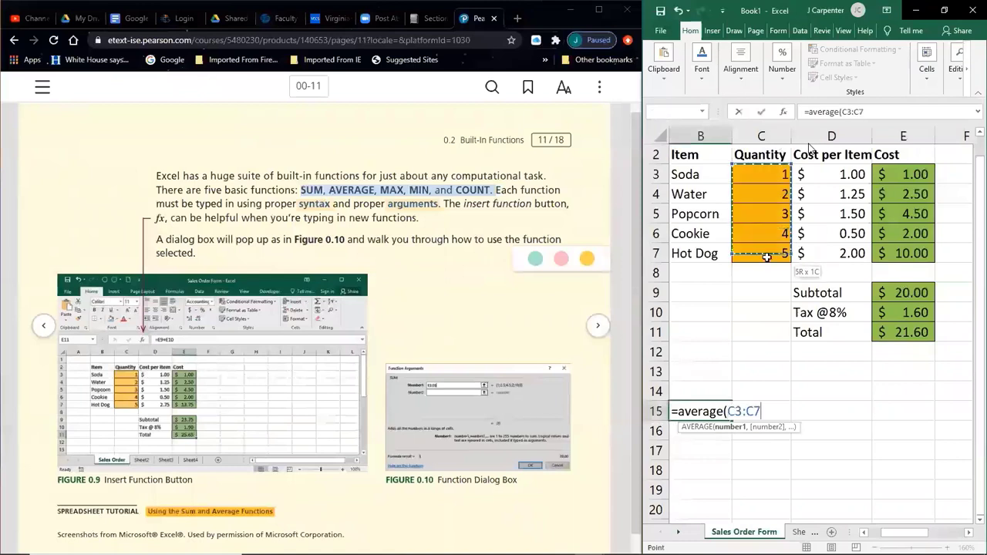
key("Return")
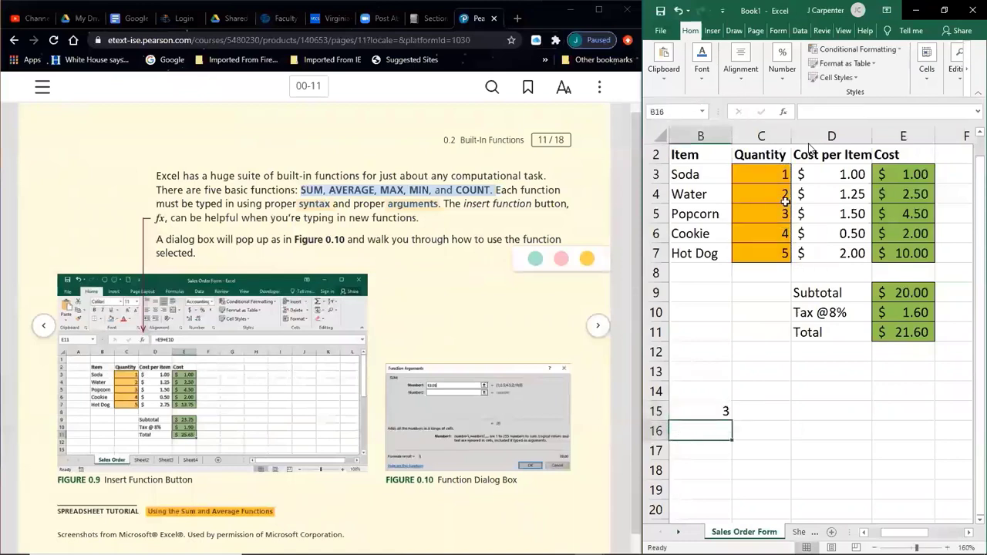
left_click(720, 410)
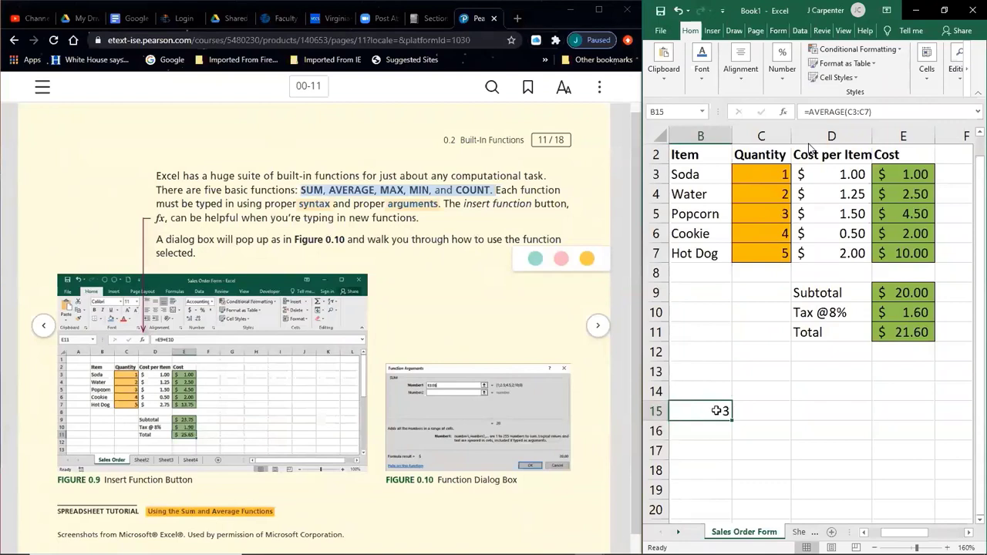
key("Delete")
left_click(699, 386)
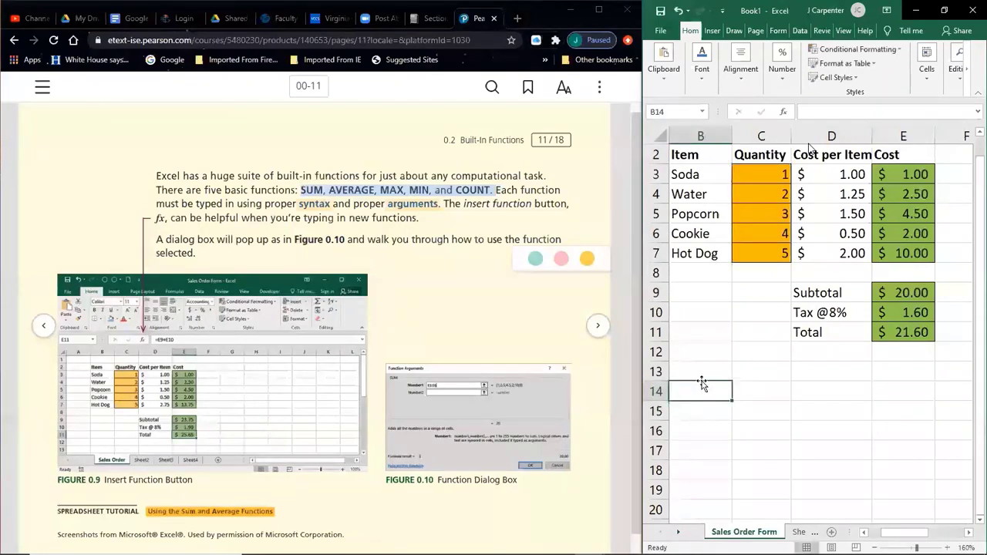
- Return to textbook page 00-12 with Figures 0.11 and 0.12 on naming cells
left_click(600, 327)
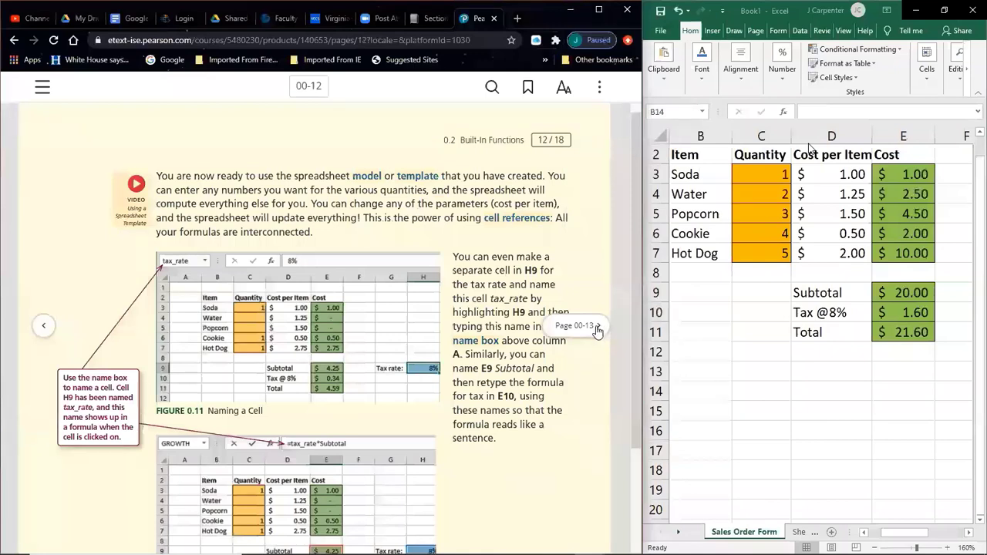
left_click(588, 328)
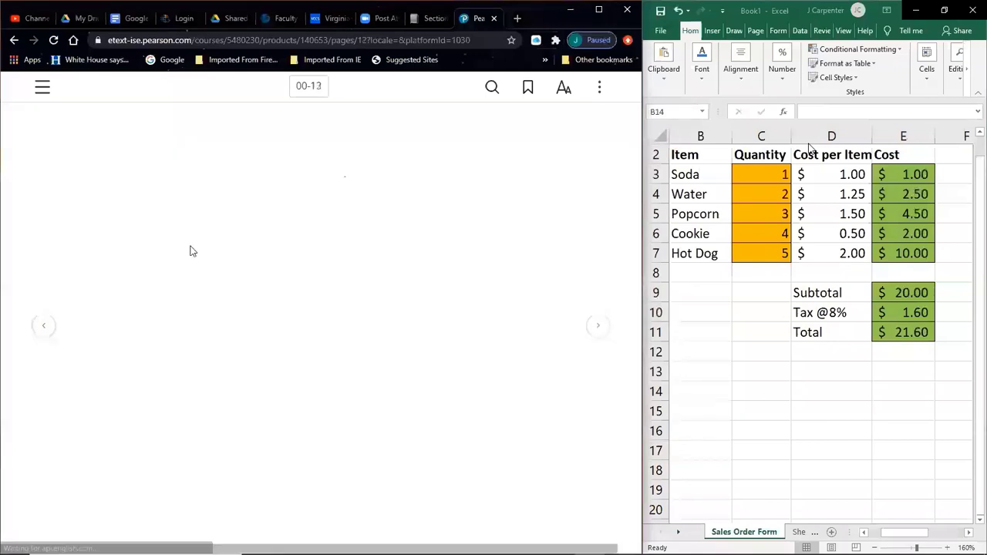
left_click(43, 326)
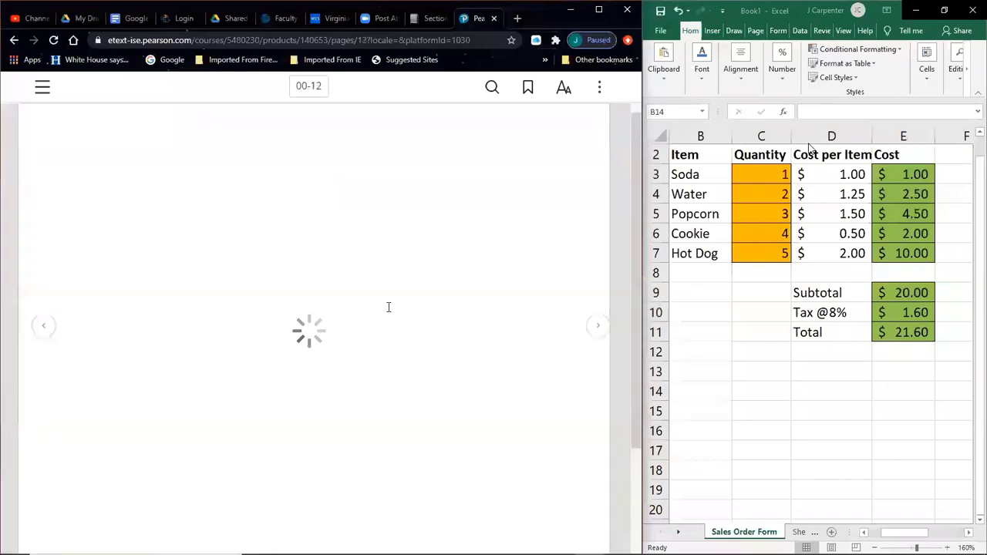
scroll(502, 234, "down", 1)
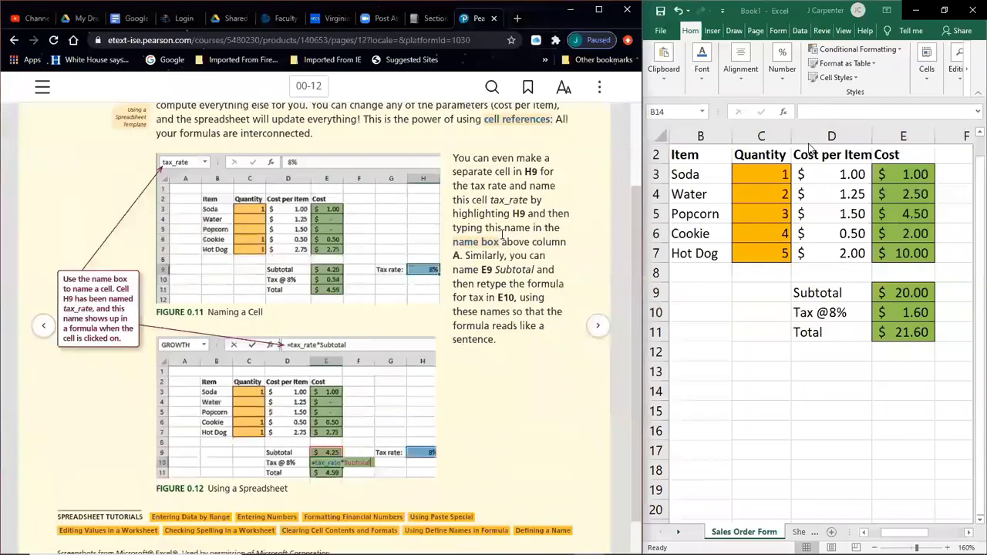
left_click(825, 308)
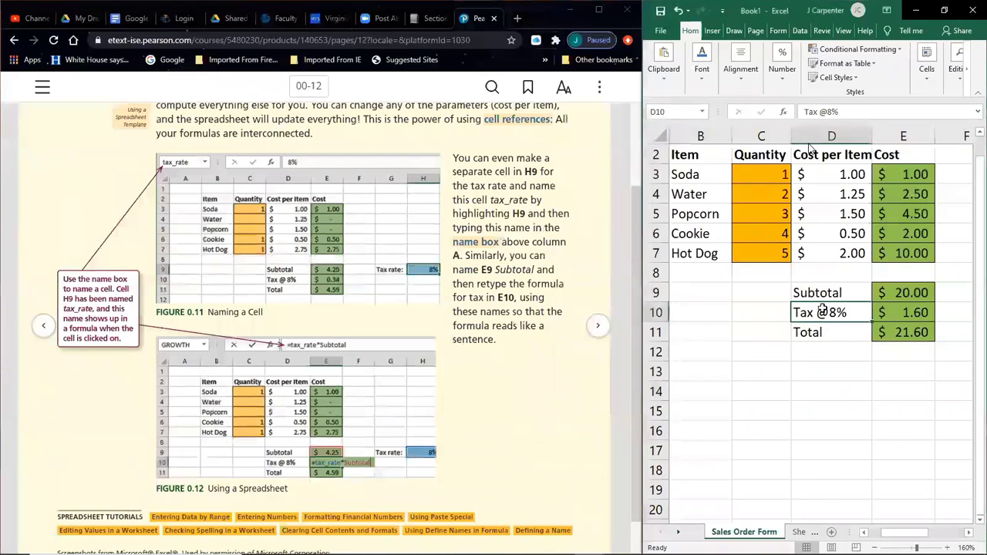
- Trial-edit the E10 tax formula, undo it back to $1.60, and maximize the Excel window
left_click(915, 313)
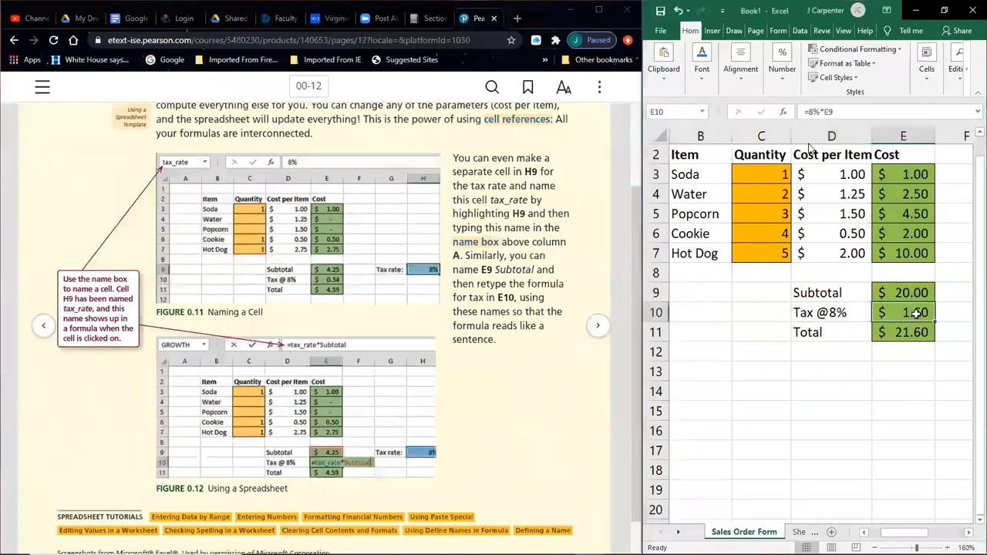
double_click(901, 311)
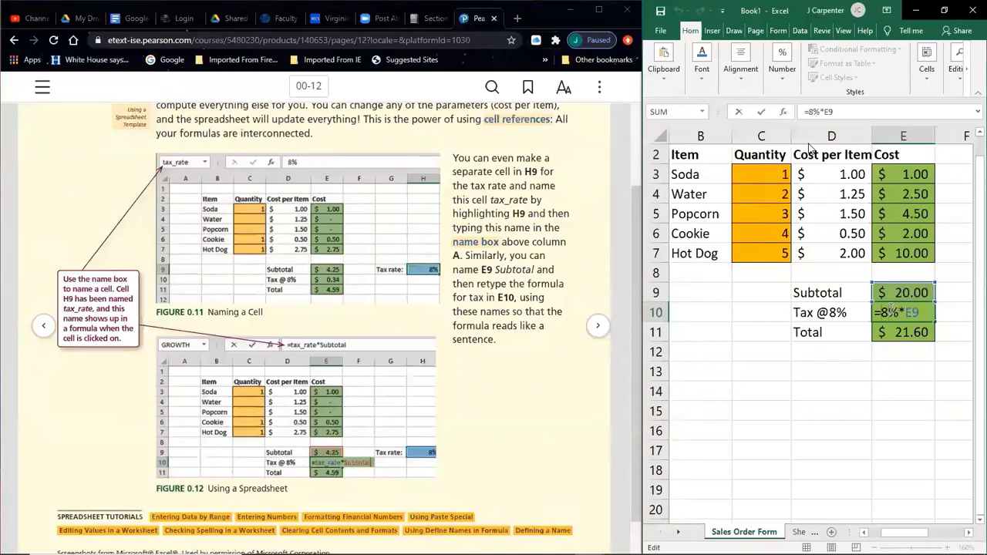
key("Return")
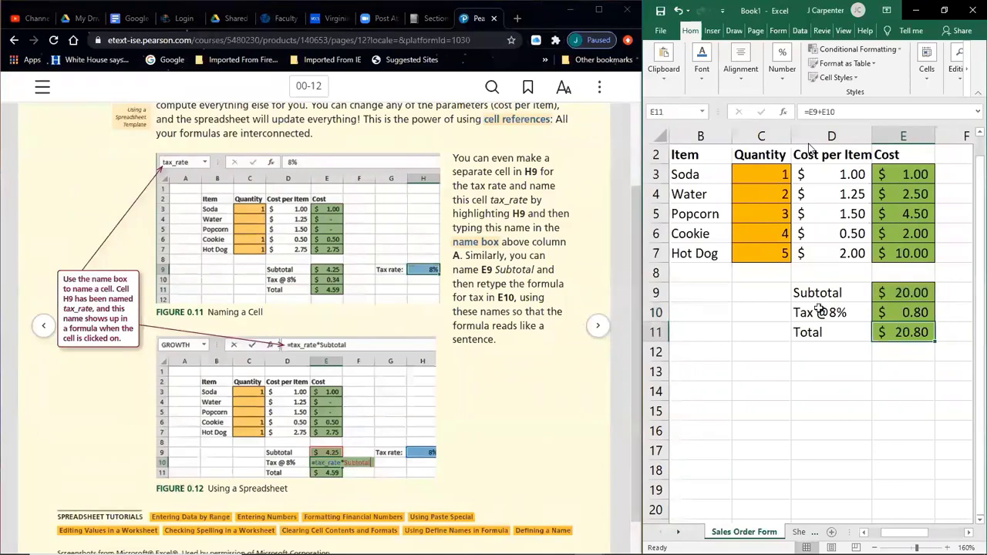
left_click(819, 309)
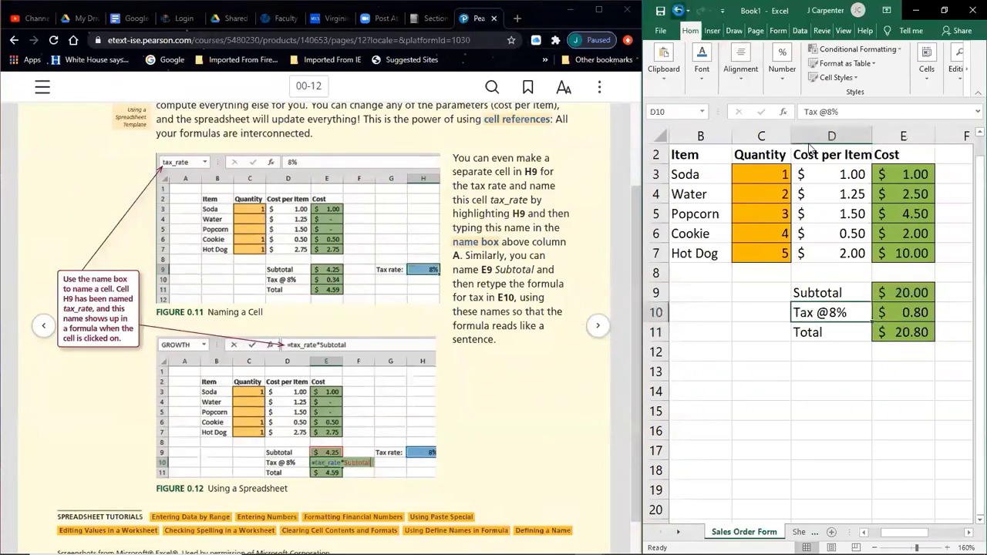
left_click(678, 11)
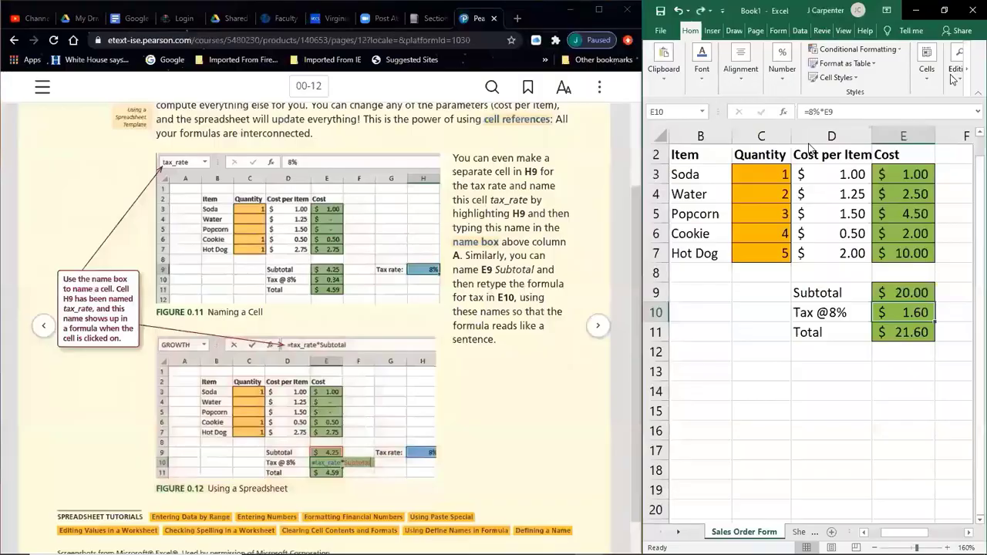
left_click(946, 13)
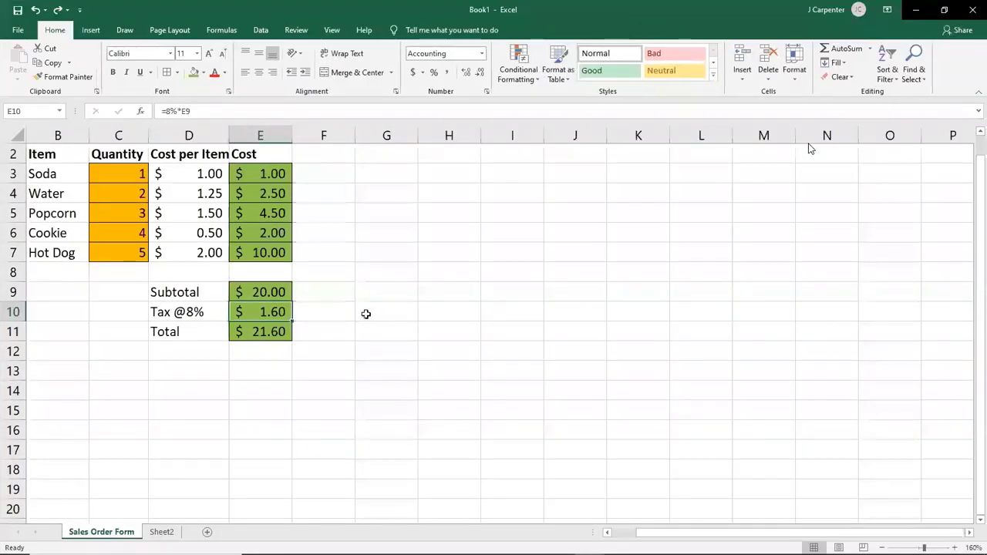
- Enter the label 'Tax Rate' in G9 and 5% in H9
left_click(404, 288)
type("Tax Rate")
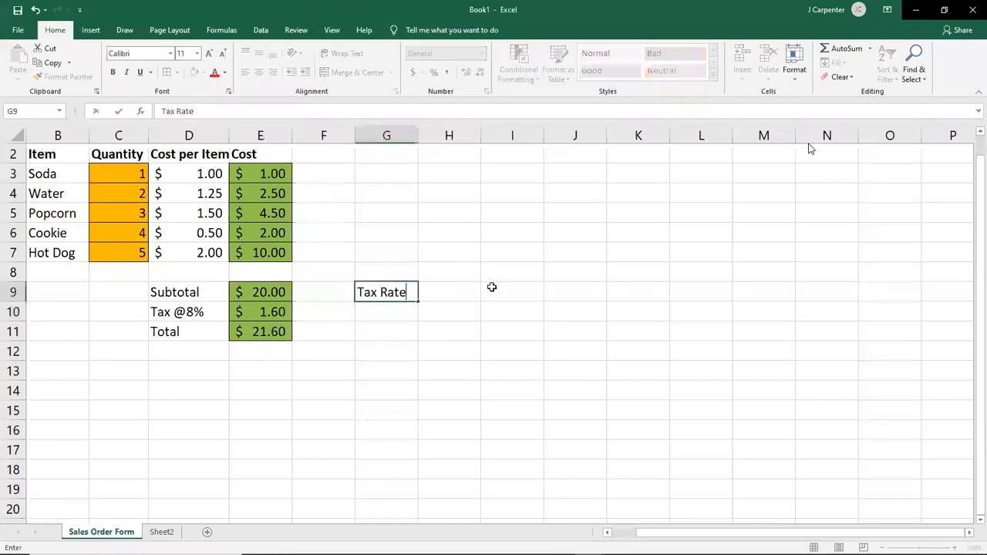
key("Tab")
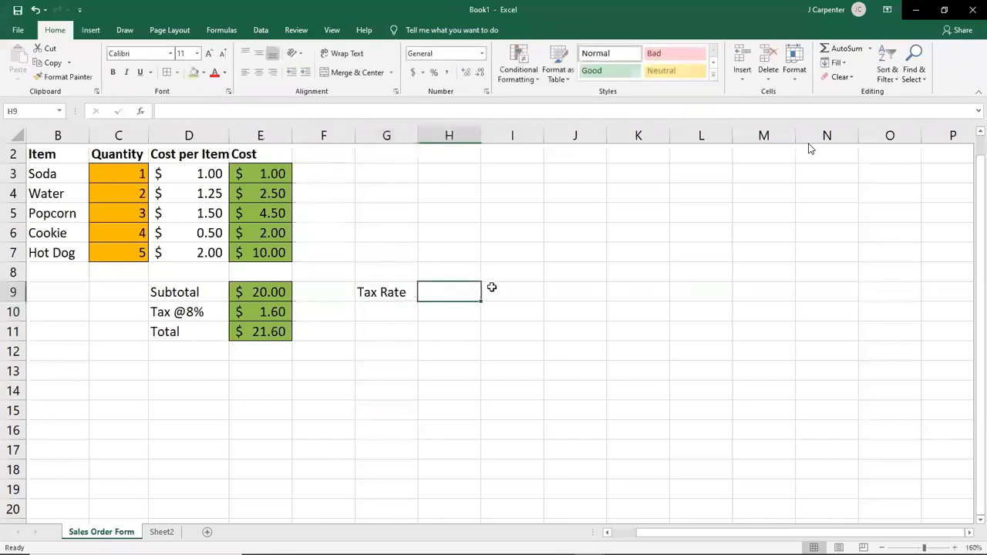
type("5%")
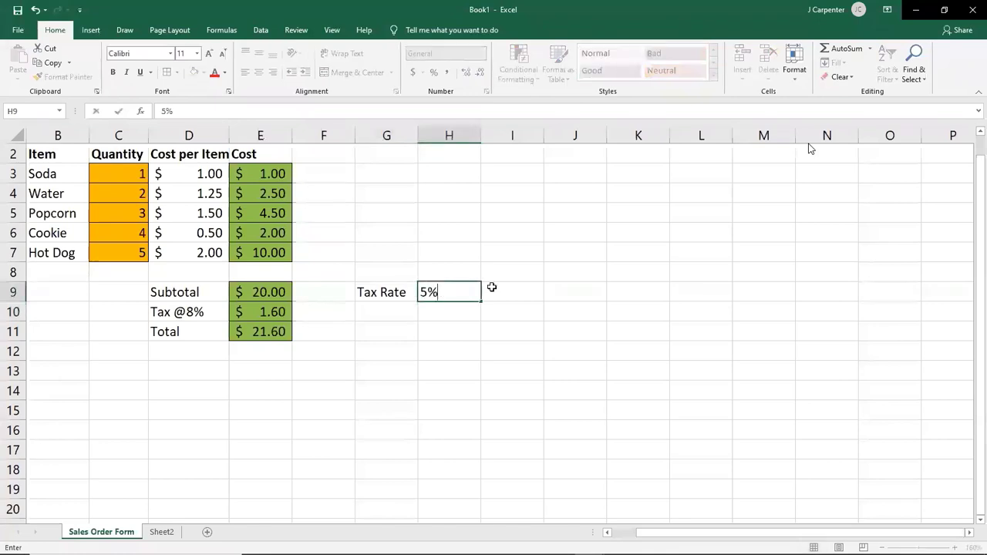
key("Return")
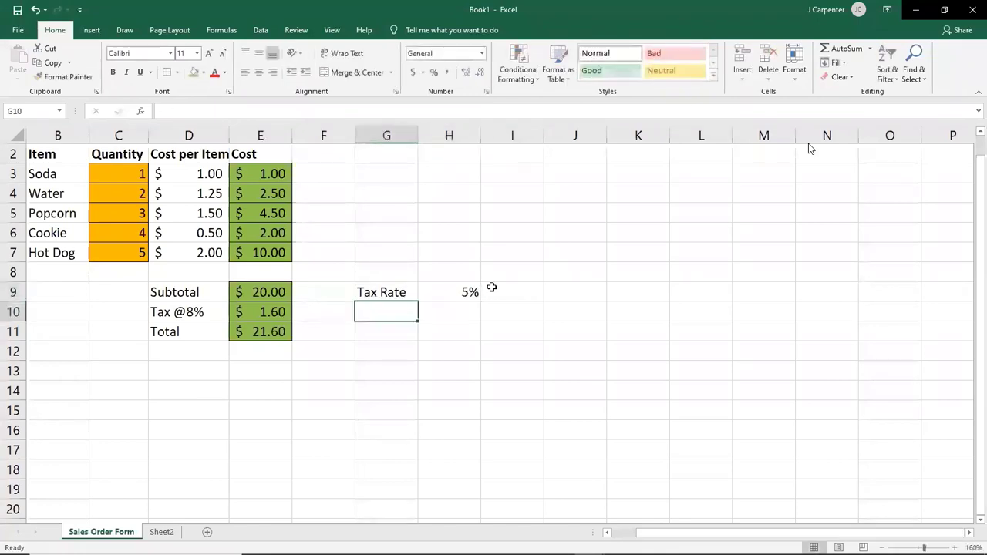
- Rename the Tax @8% label in D10 to 'Sales Tax'
left_click(182, 314)
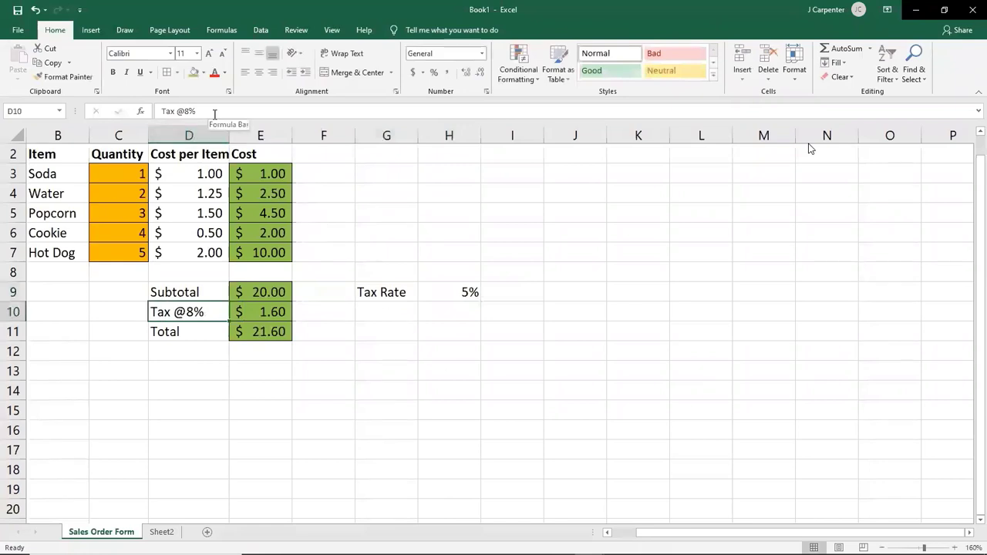
key("BackSpace")
type("Tax")
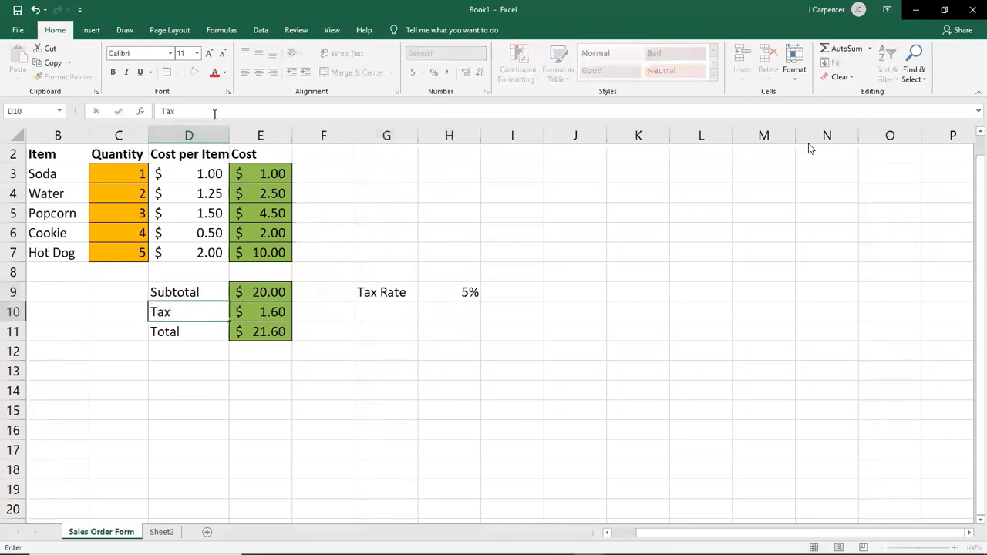
key("BackSpace")
key("BackSpace")
key("BackSpace")
type("Sales Tax")
key("Return")
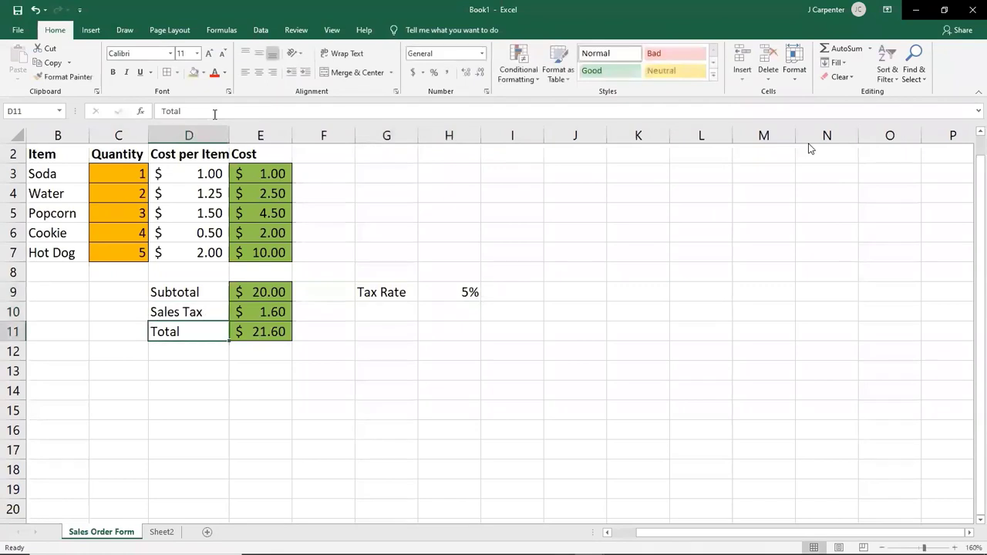
- Change the E10 formula to =H9*E9, giving Sales Tax $1.00 and Total $21.00
left_click(265, 309)
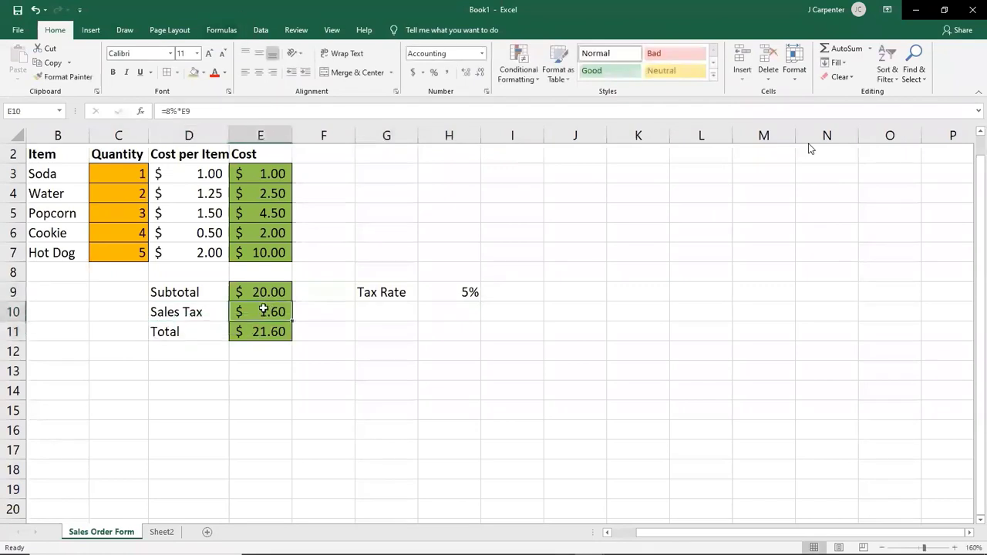
left_click(431, 299)
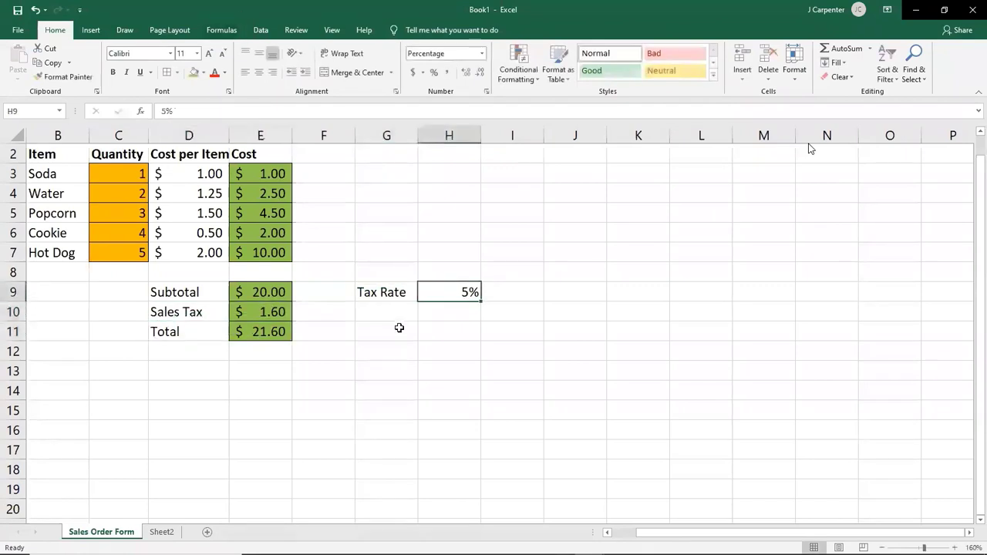
double_click(260, 312)
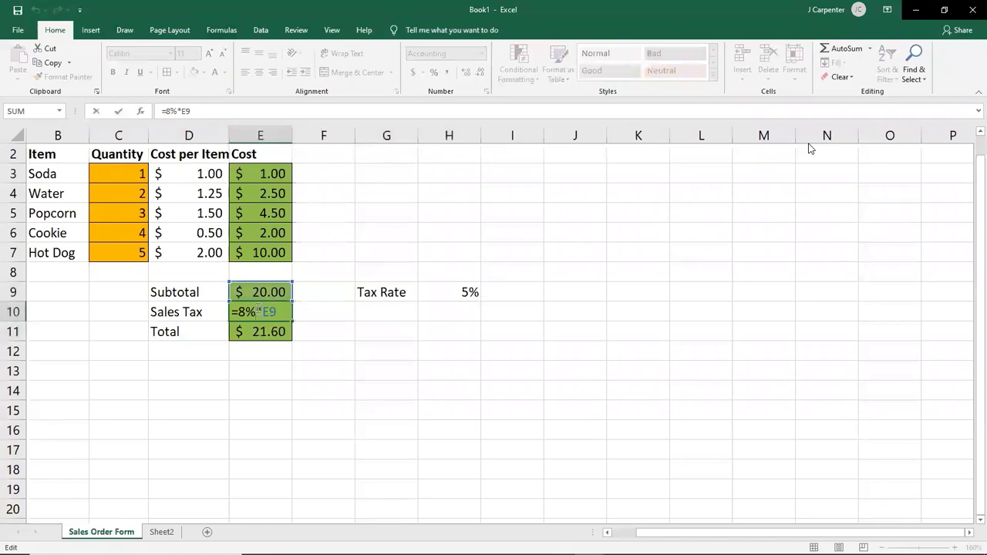
left_click_drag(276, 312, 236, 312)
key("BackSpace")
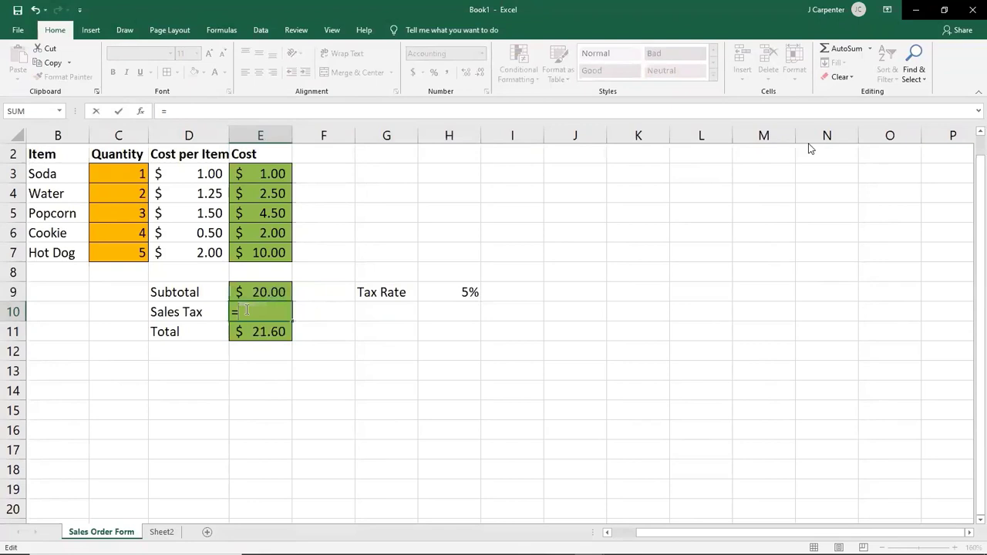
left_click(453, 293)
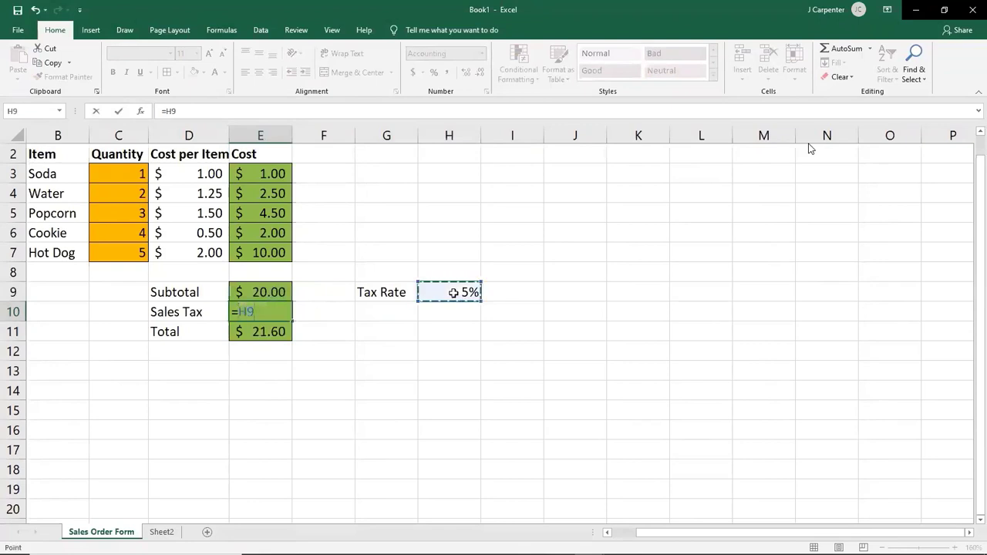
type("*")
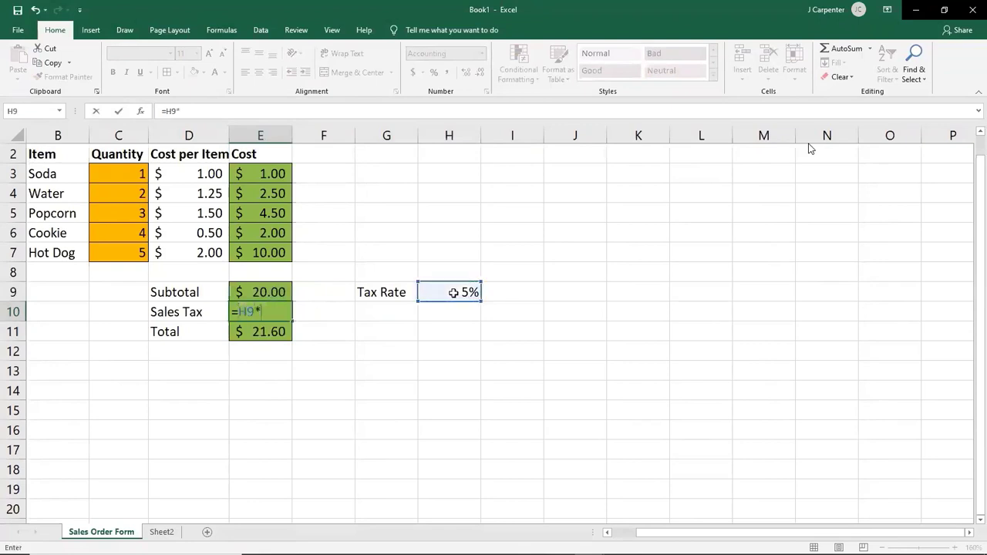
left_click(260, 292)
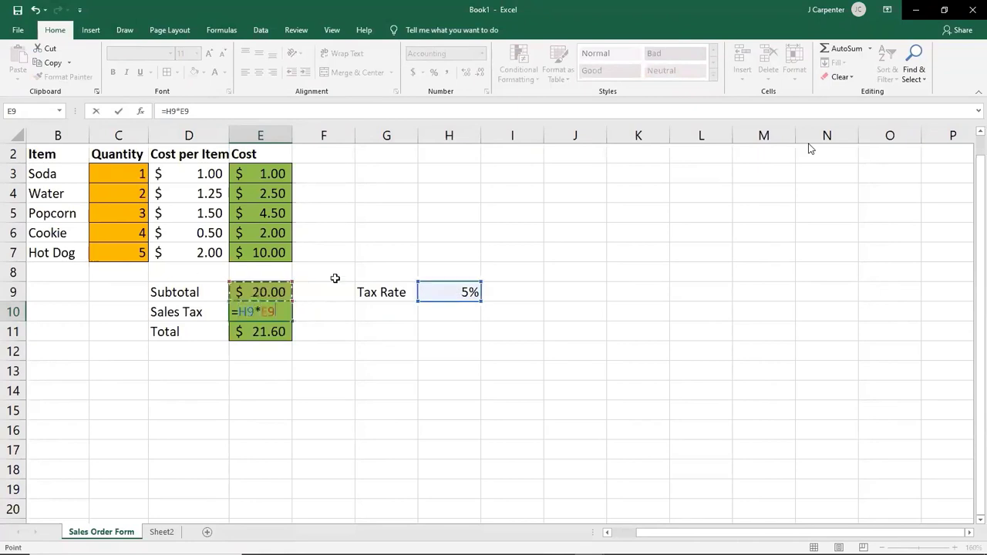
key("Return")
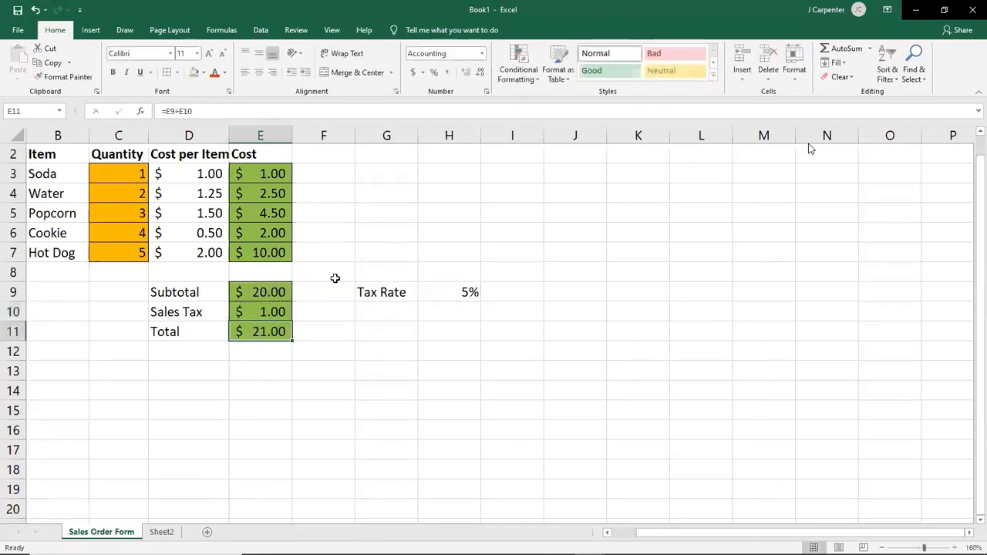
left_click(448, 291)
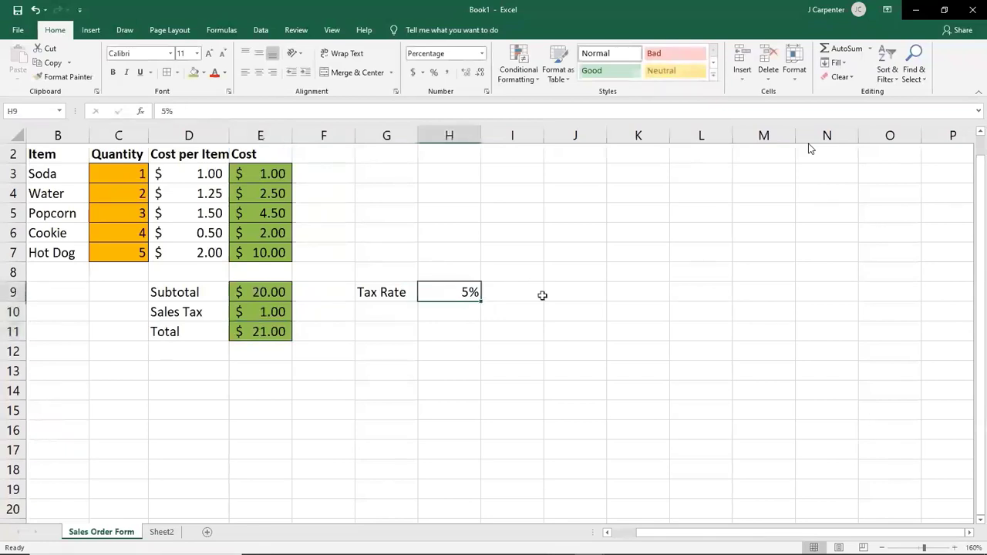
- Try 8% and 0% in H9, then set 12%, making Sales Tax $2.40 and Total $22.40
type("8")
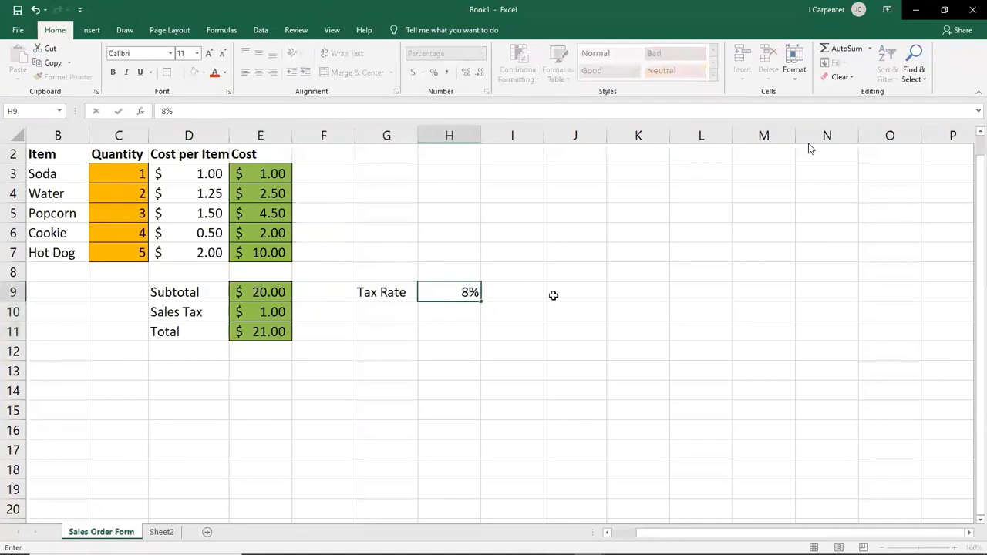
key("Return")
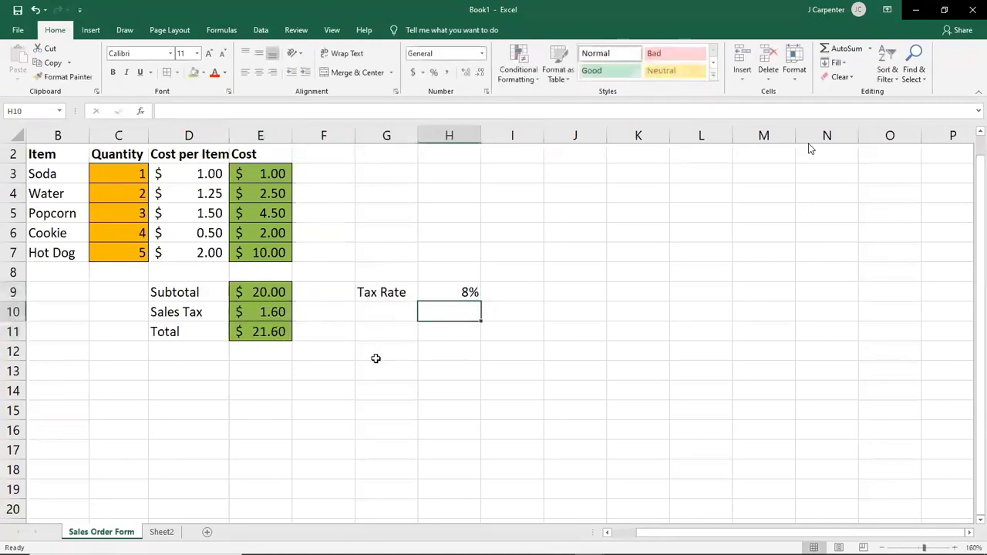
left_click(448, 293)
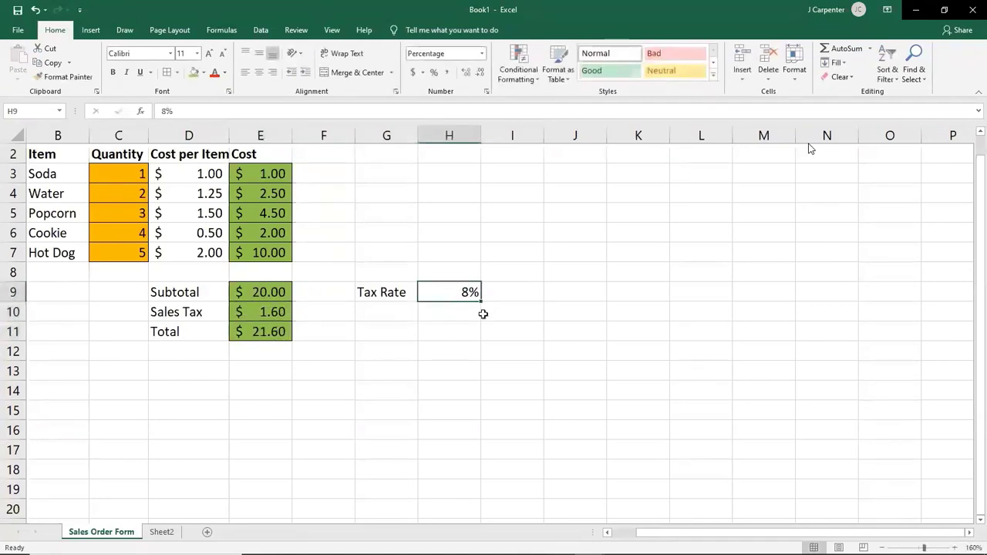
type("0")
key("Return")
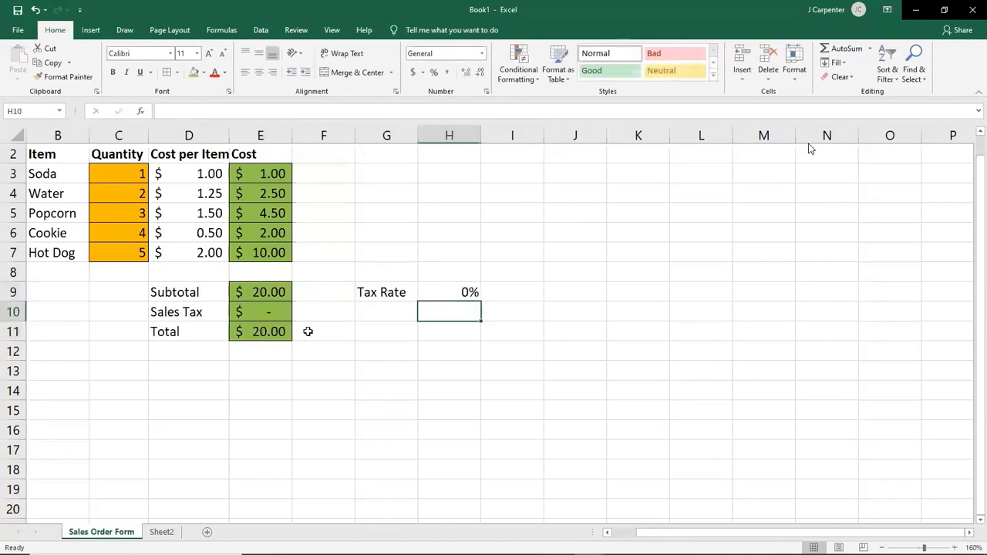
left_click(449, 295)
type("1")
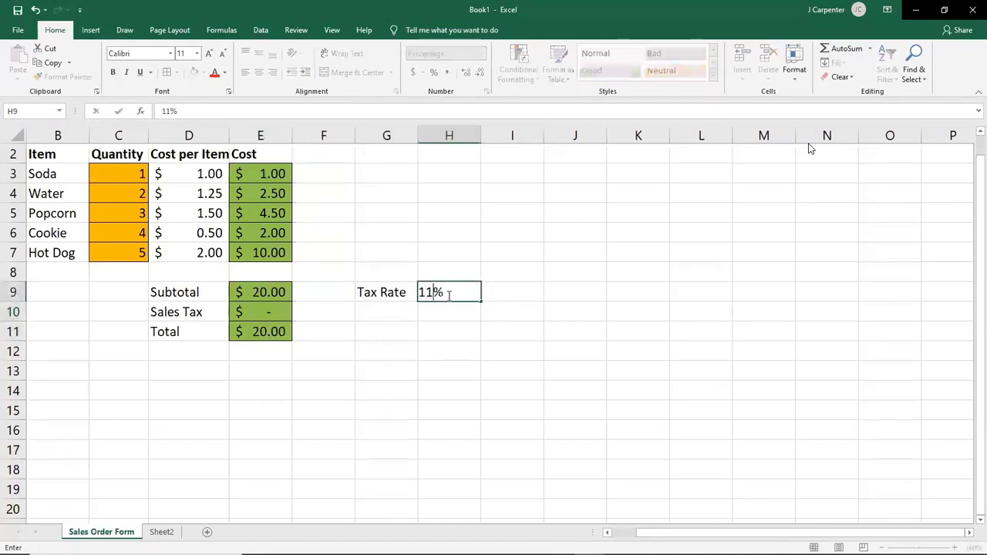
type("2")
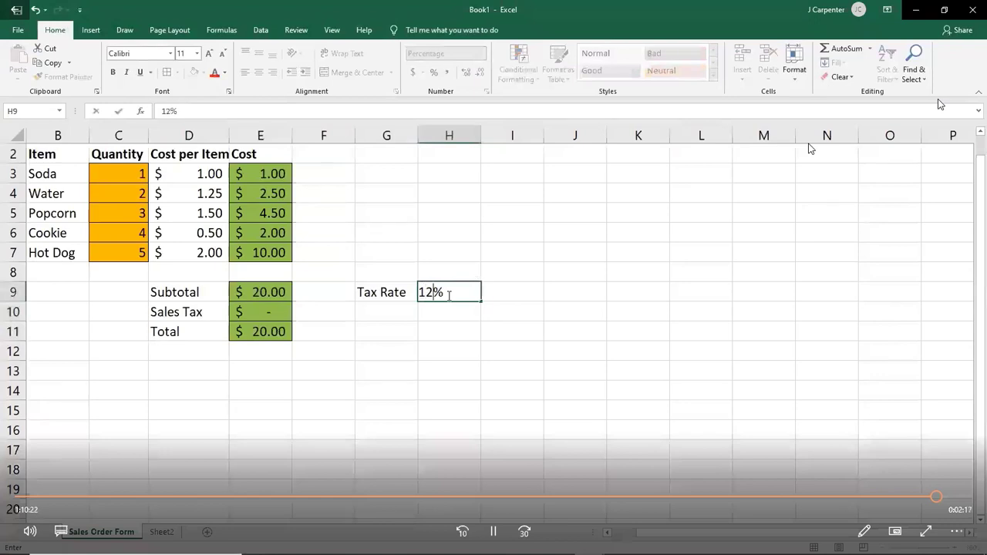
key("Return")
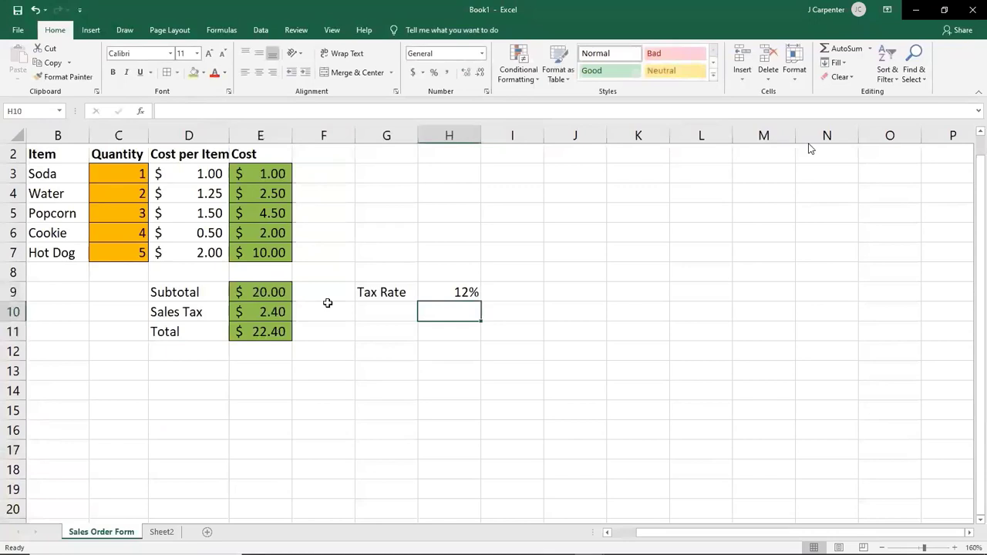
left_click(430, 291)
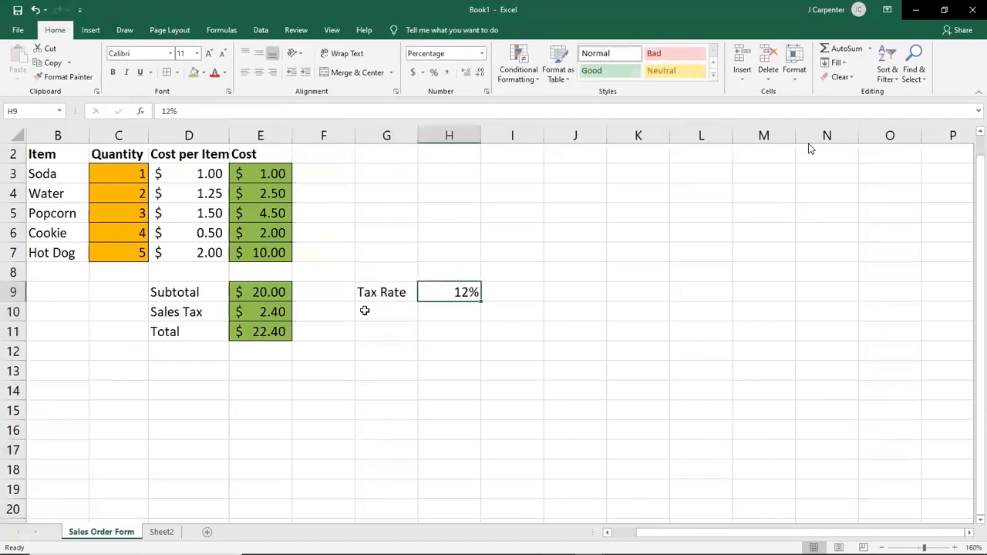
- Enter quantities 100 Popcorn, 45 Cookie, 800 Hot Dog, 450 Soda and 1 Water
left_click(108, 213)
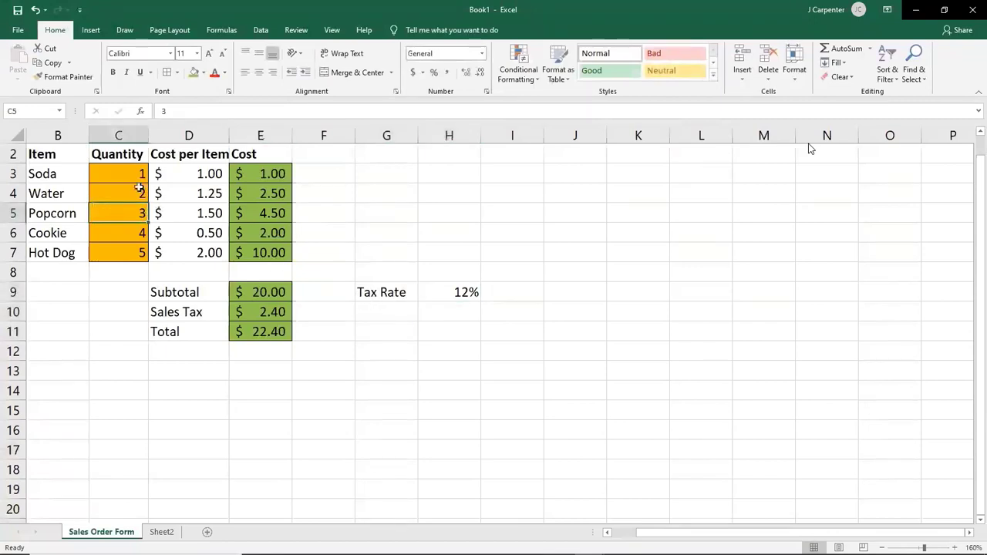
type("100")
left_click(128, 233)
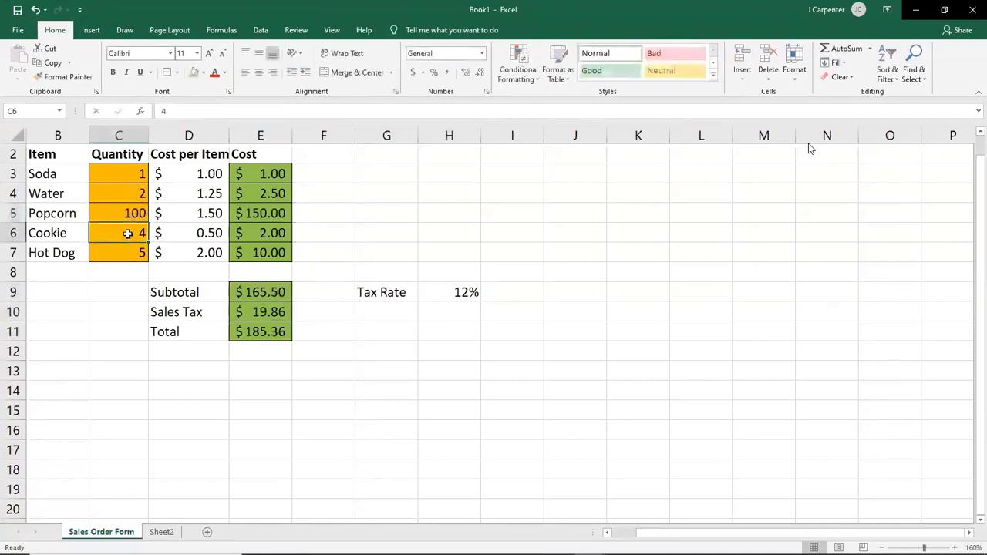
type("45")
left_click(129, 256)
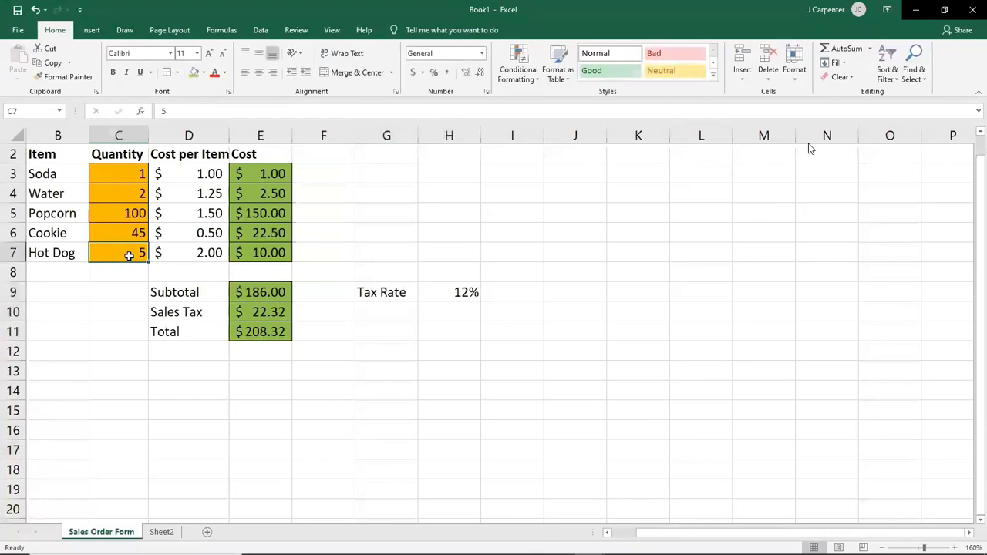
type("800")
key("Return")
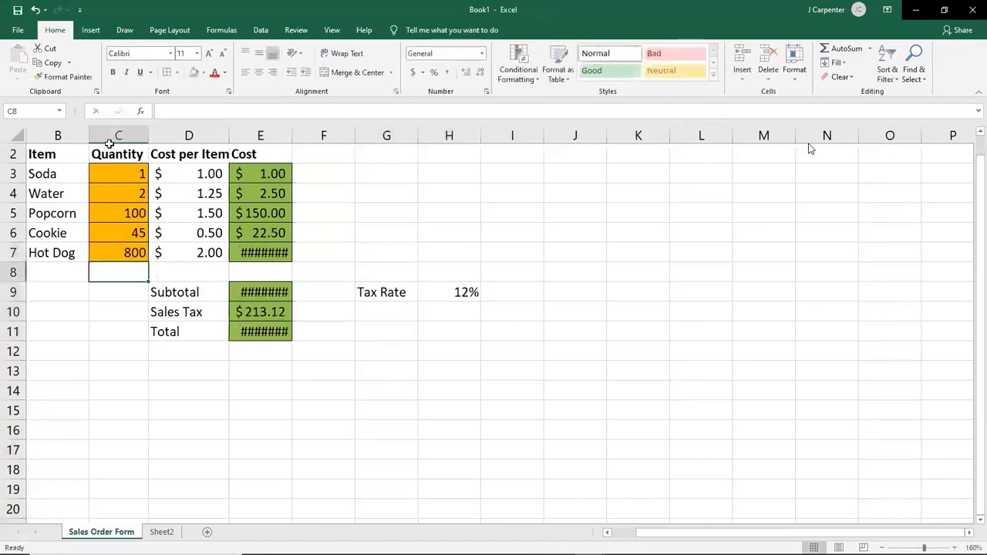
left_click(121, 174)
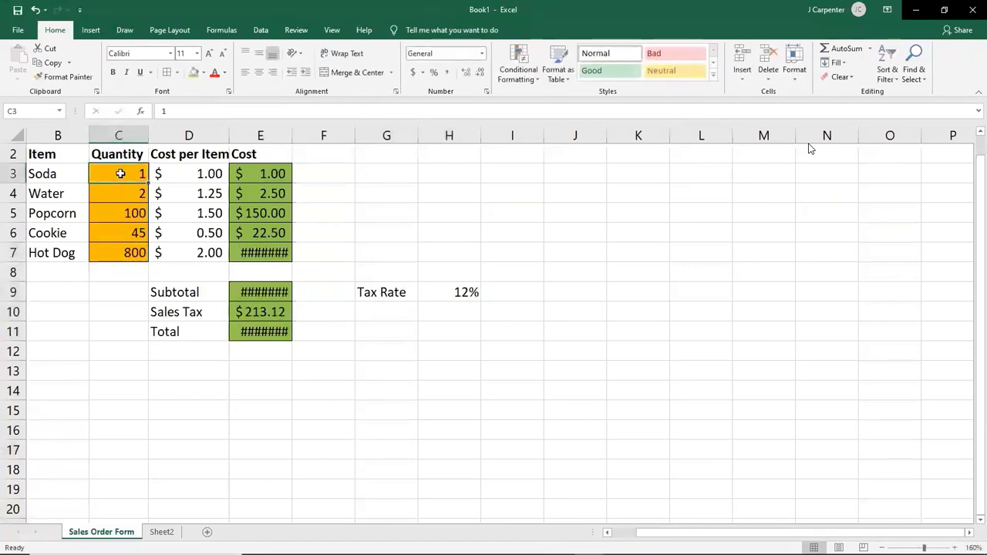
type("450")
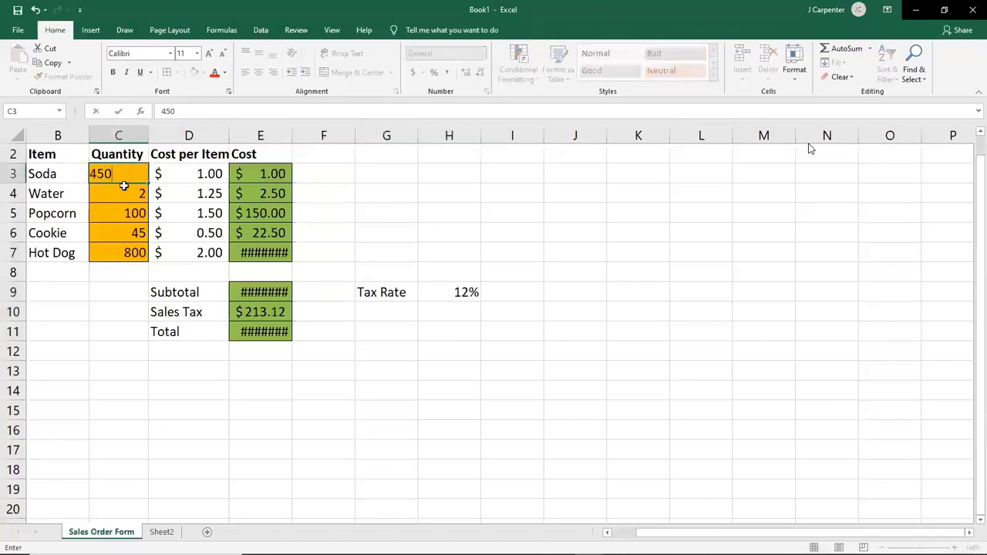
key("Return")
type("1")
key("Return")
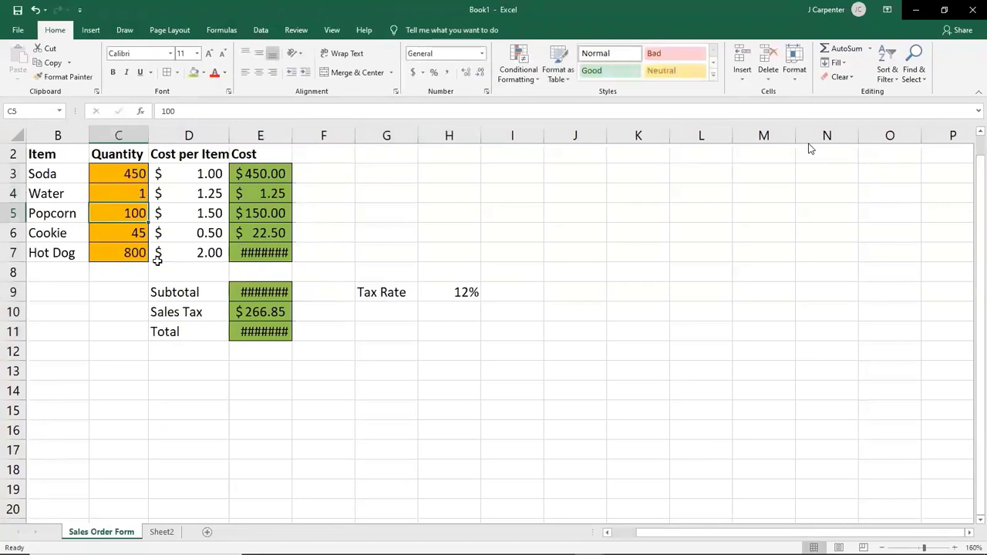
- Check the recalculated formulas in E7, E9 and E11
left_click(251, 253)
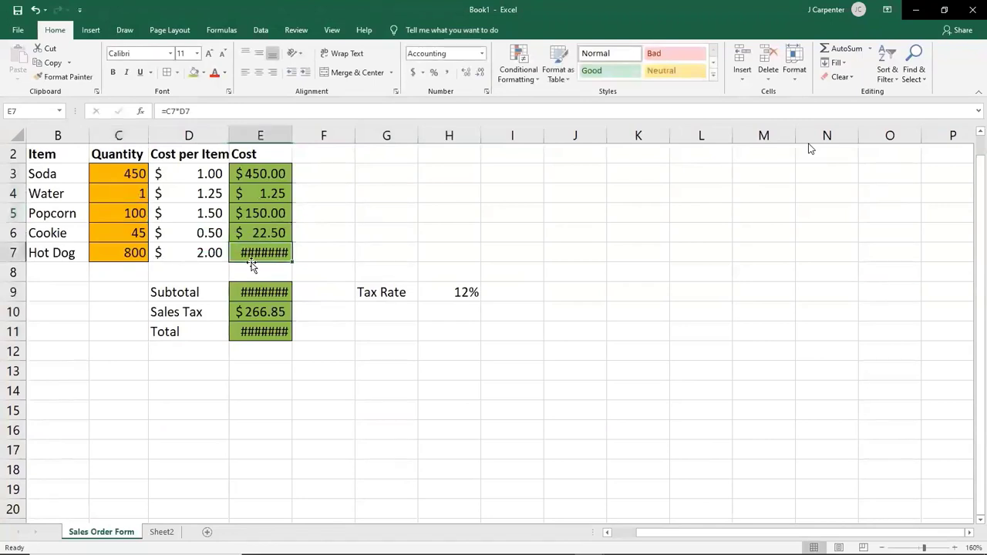
left_click(252, 289)
left_click(253, 330)
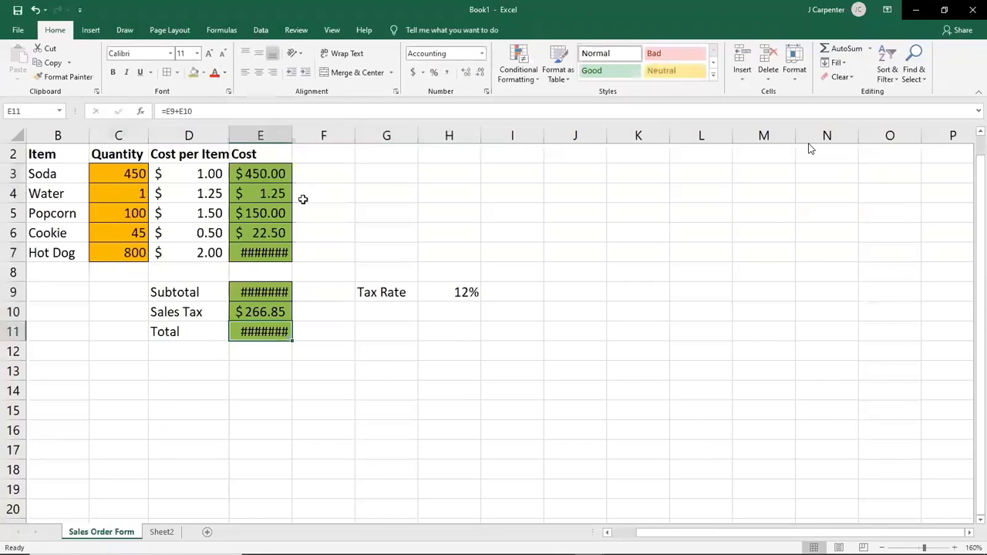
- Widen column E so the $2,223.75 Subtotal and $2,490.60 Total display in full
scroll(303, 199, "down", 2)
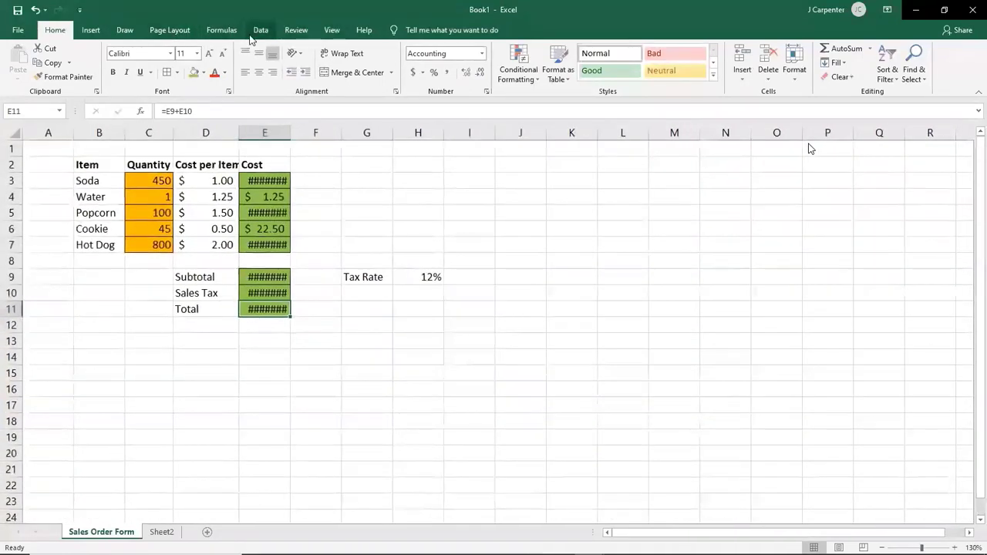
scroll(319, 224, "down", 3)
scroll(319, 225, "up", 5)
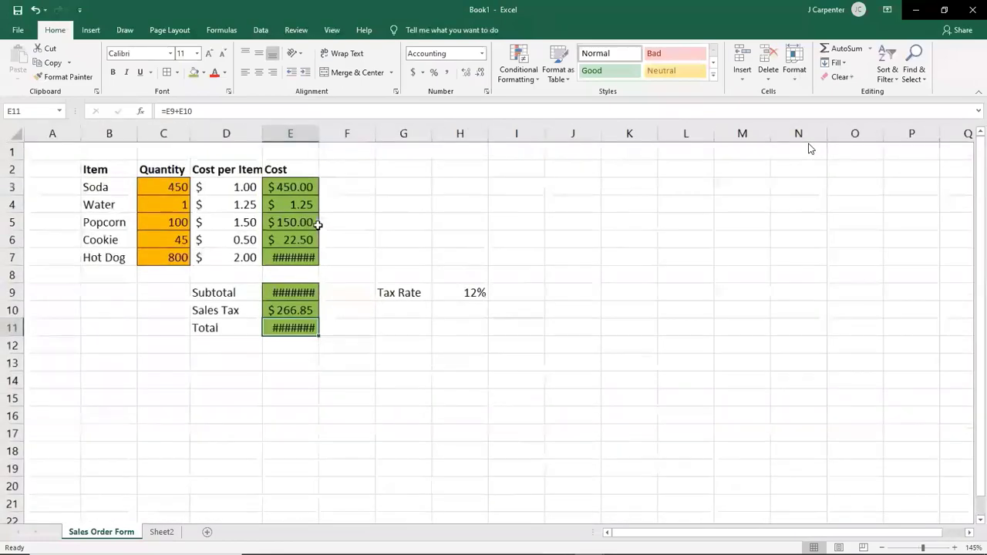
scroll(318, 224, "up", 8)
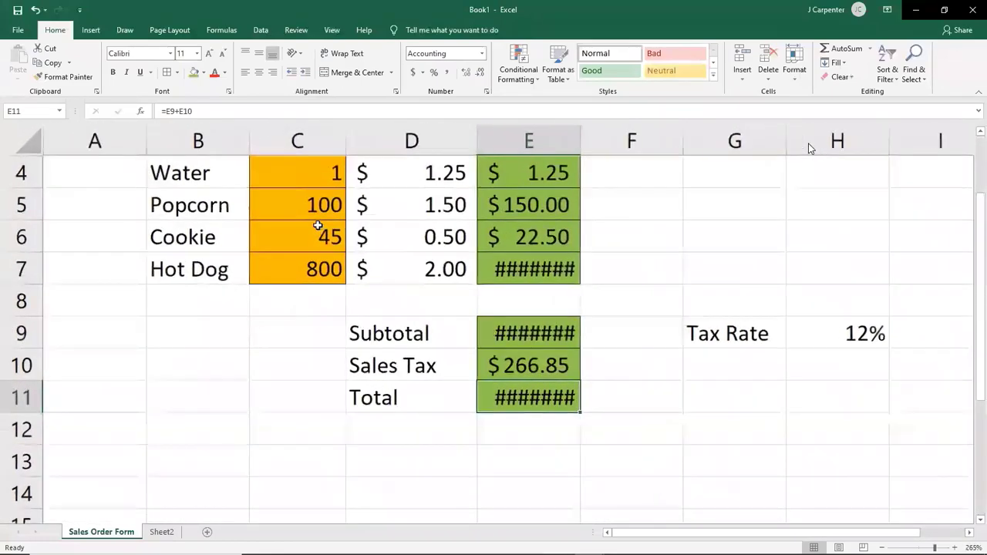
scroll(465, 274, "up", 3)
scroll(471, 270, "down", 2)
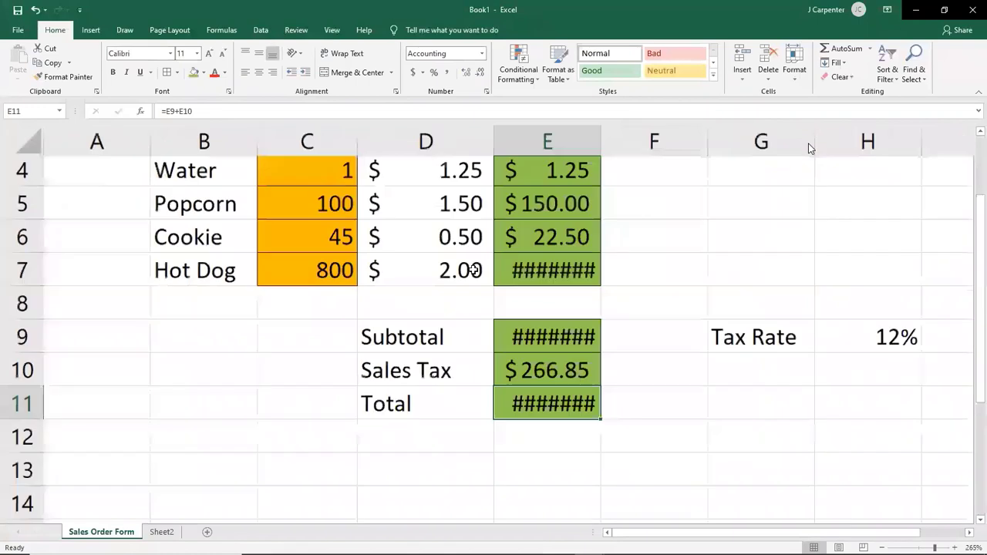
scroll(472, 270, "down", 4)
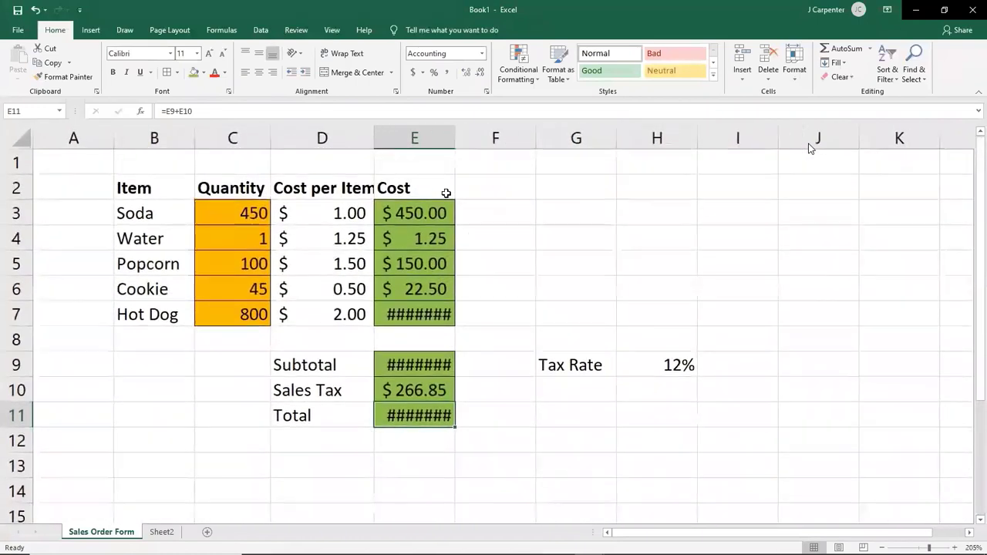
left_click_drag(455, 135, 476, 137)
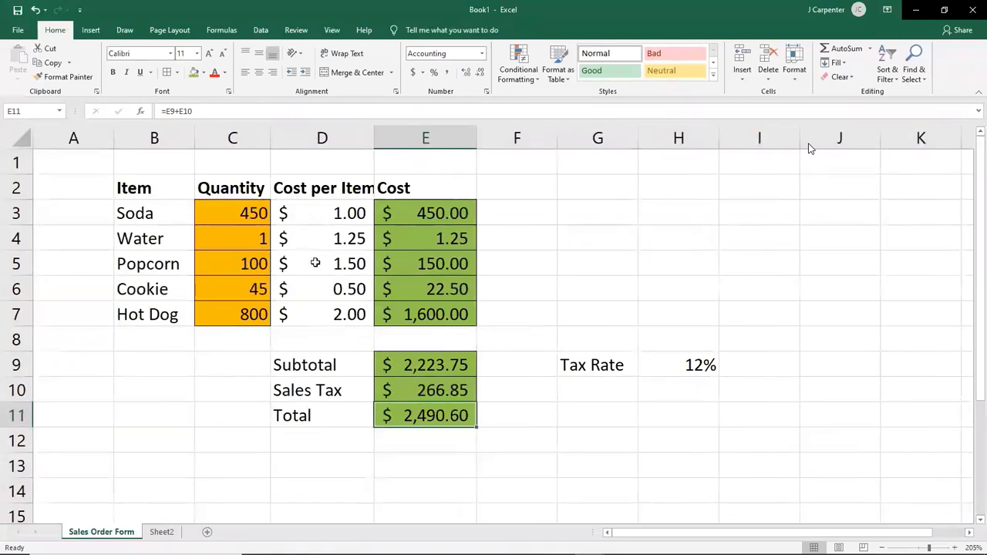
left_click(417, 369)
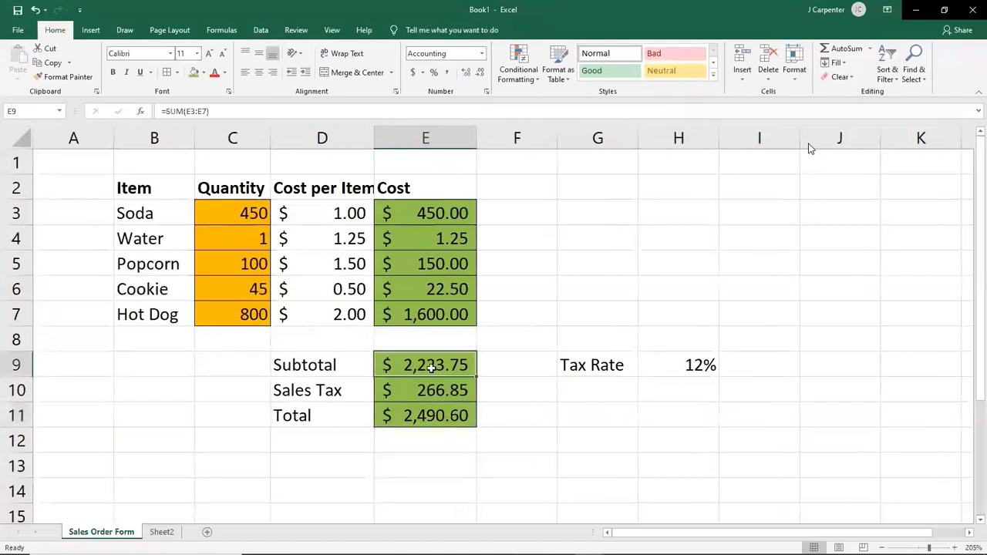
left_click(429, 414)
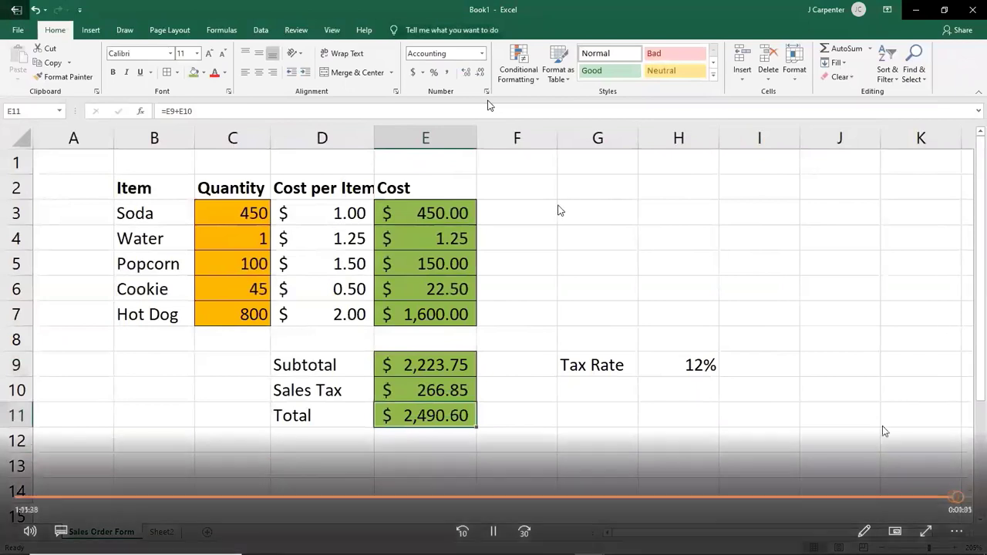
- Pause the video and switch to the MTH 154 Whiteboard Spring 2022 notes in Word
left_click(493, 531)
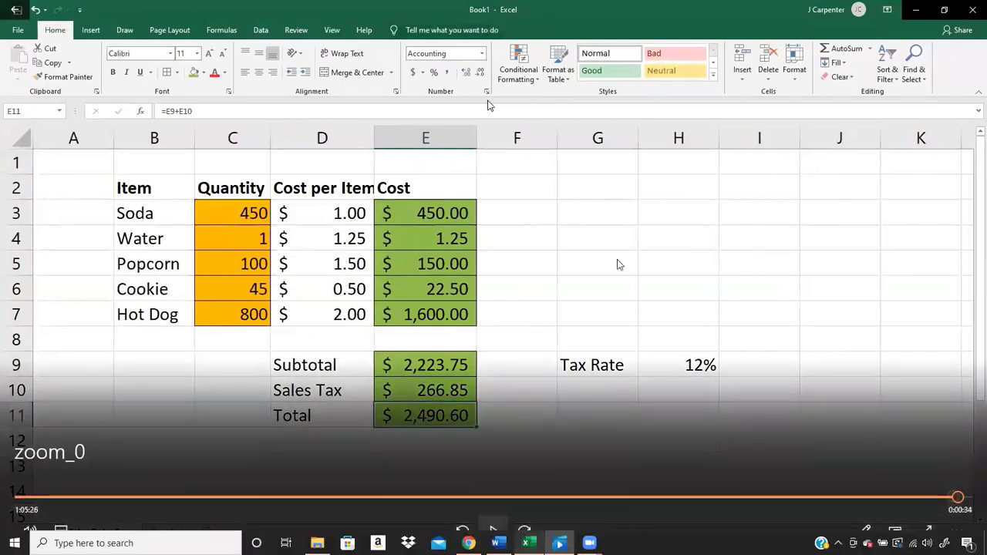
key("alt+Tab")
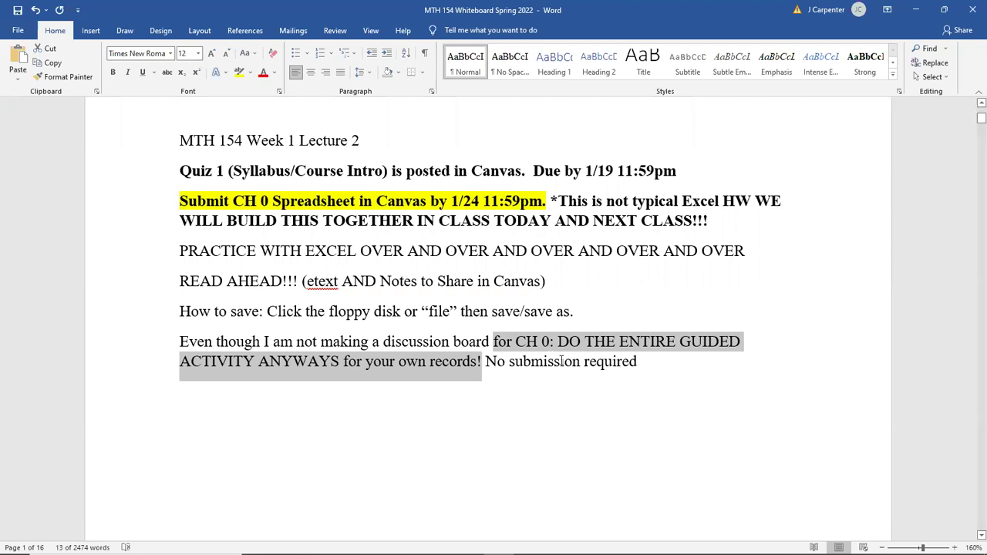
left_click(499, 169)
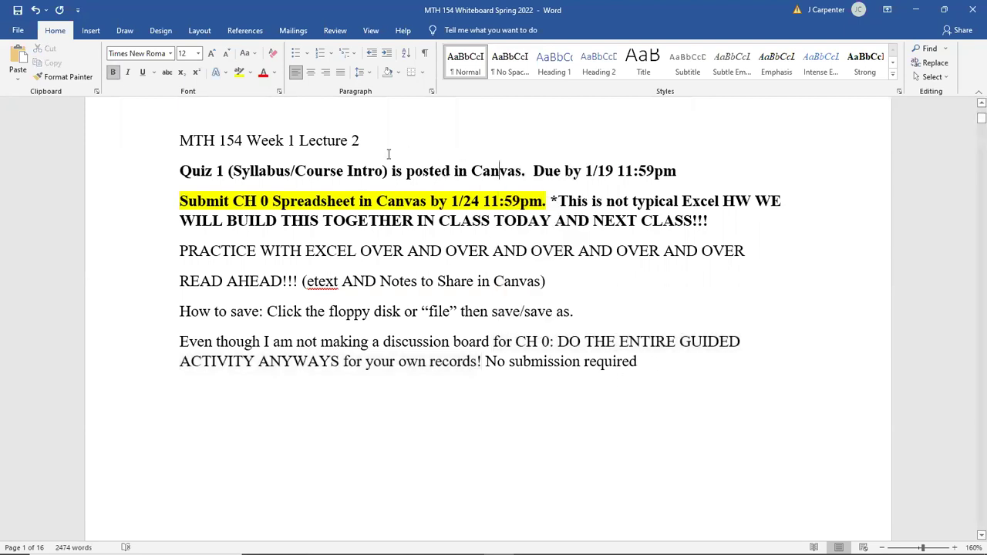